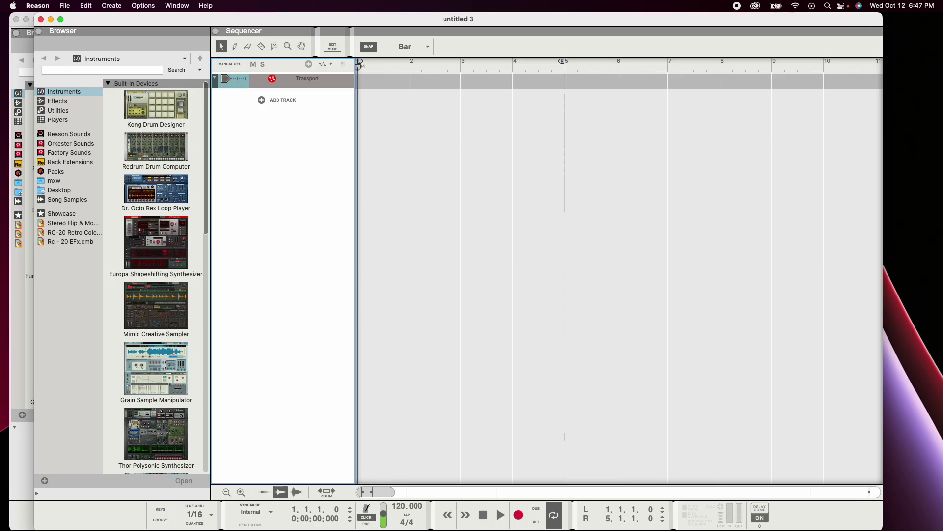
- Attach the main mixer to the main song window so it sits with the sequencer
left_click_drag(476, 48, 535, 4)
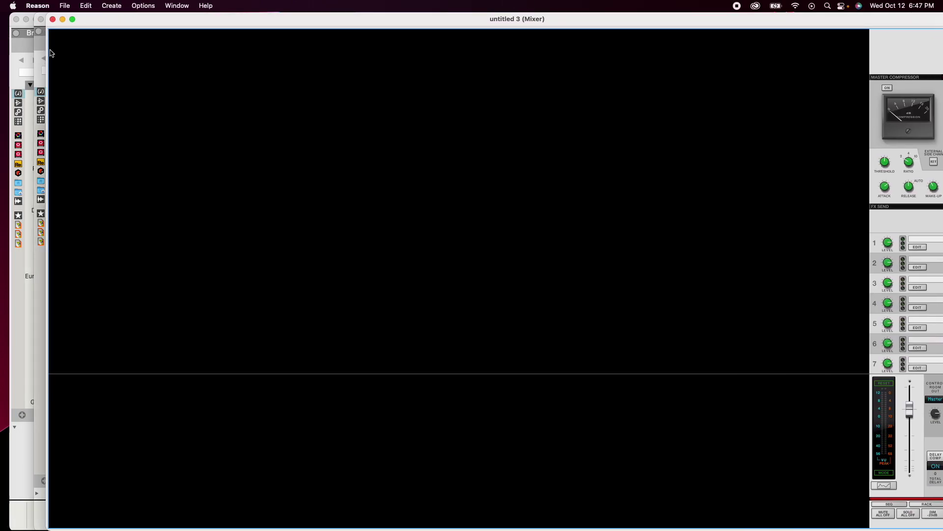
left_click_drag(47, 56, 317, 4)
left_click(254, 19)
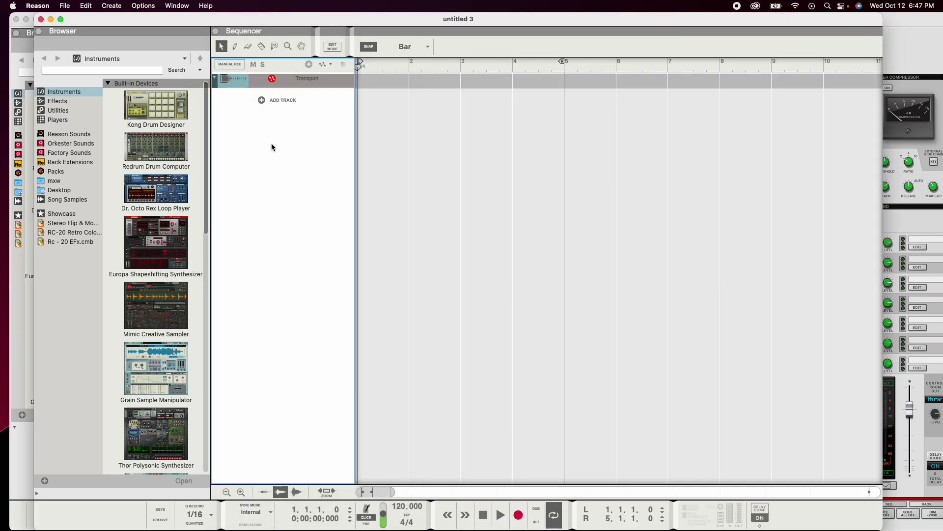
left_click(890, 39)
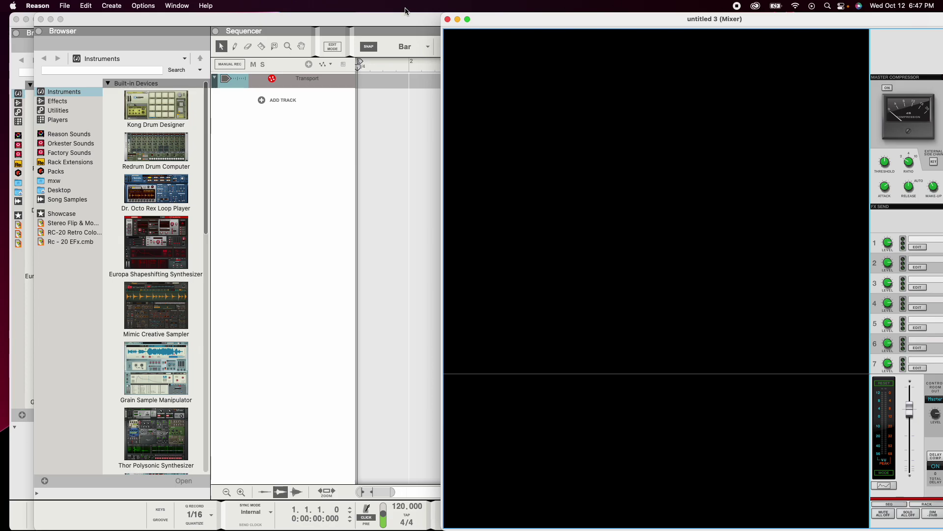
left_click(176, 6)
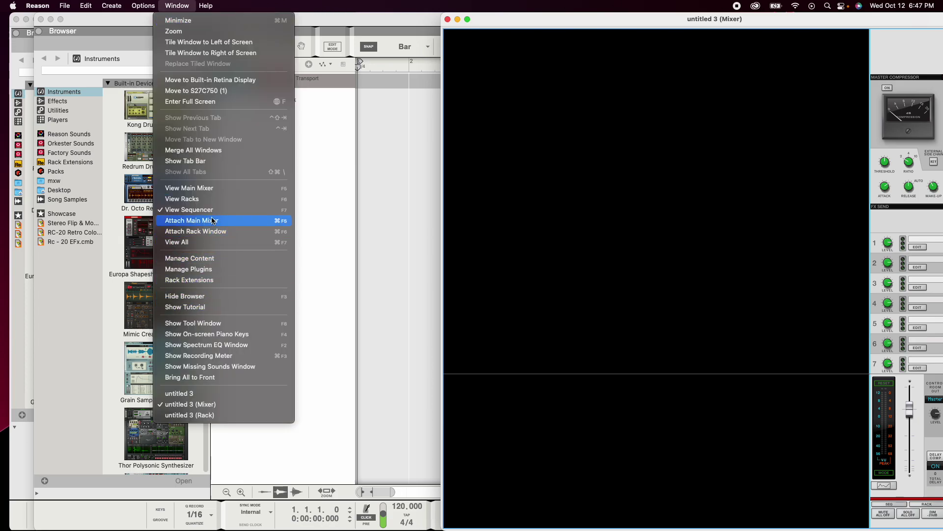
left_click(211, 188)
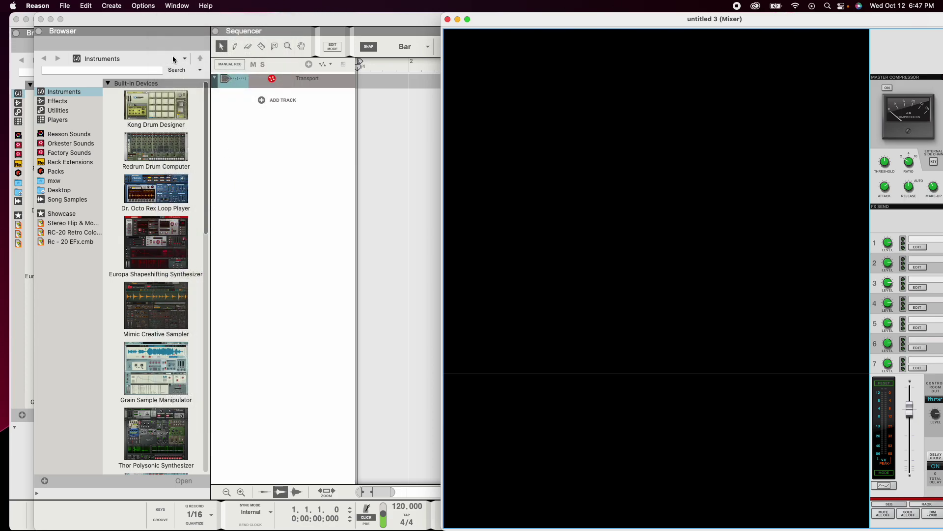
left_click(179, 8)
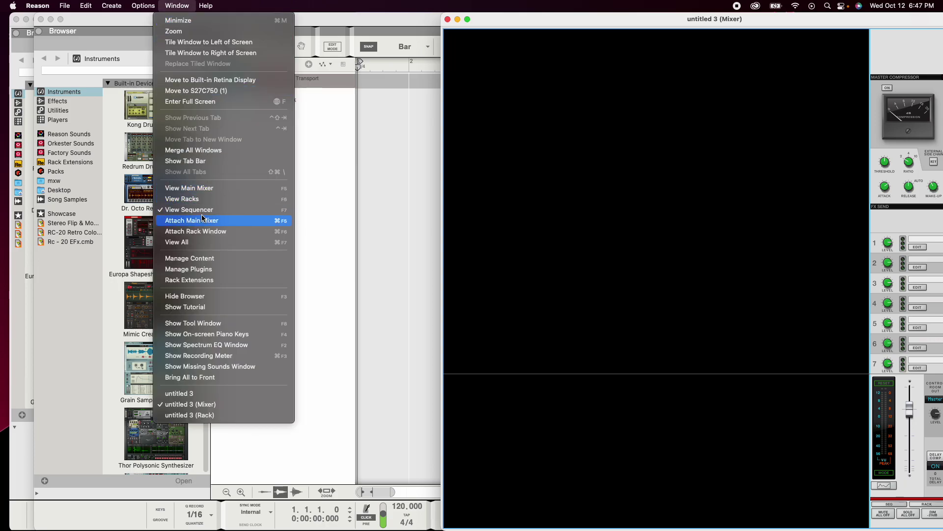
left_click(197, 220)
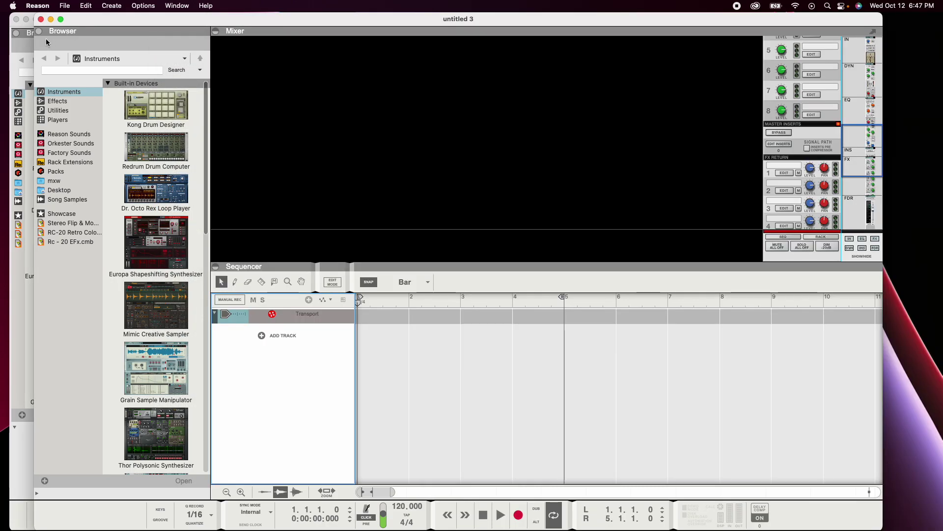
- Narrow the separate Rack window, collapse its browser, and place it against the left edge of the display
left_click_drag(32, 30, 257, 29)
left_click_drag(546, 19, 623, 1)
left_click(294, 19)
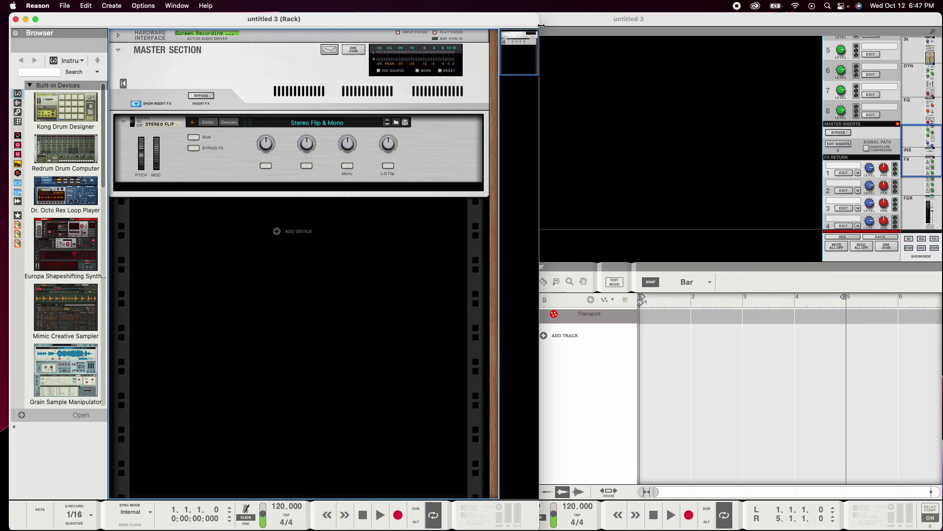
left_click_drag(540, 20, 452, 20)
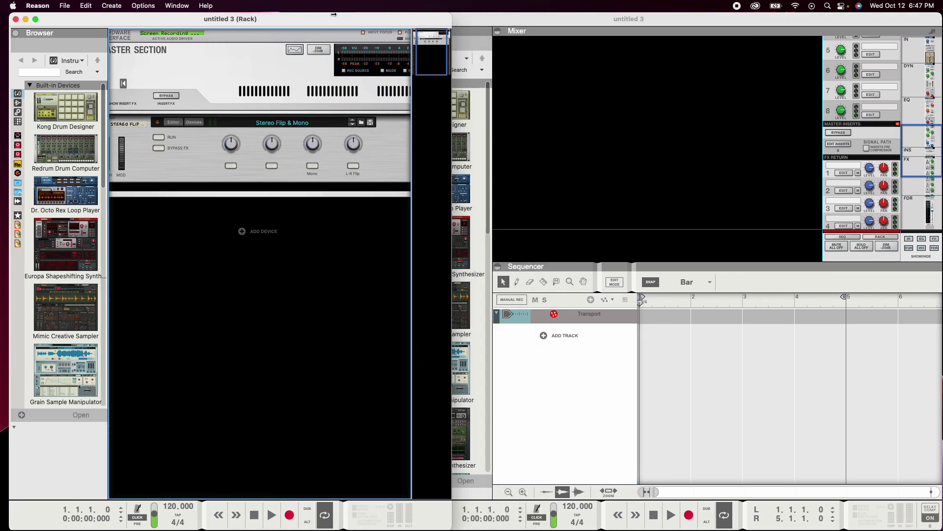
left_click(16, 32)
left_click_drag(171, 16, 162, 16)
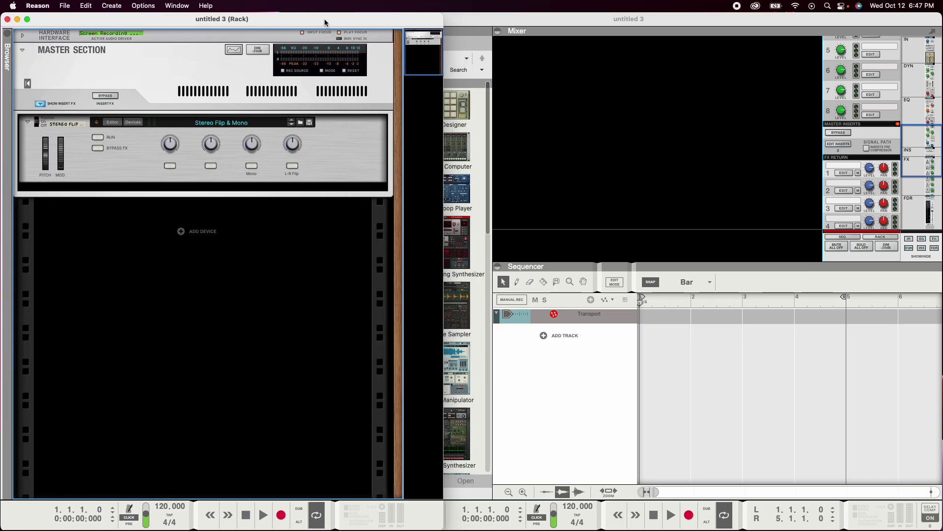
left_click_drag(324, 22, 299, 39)
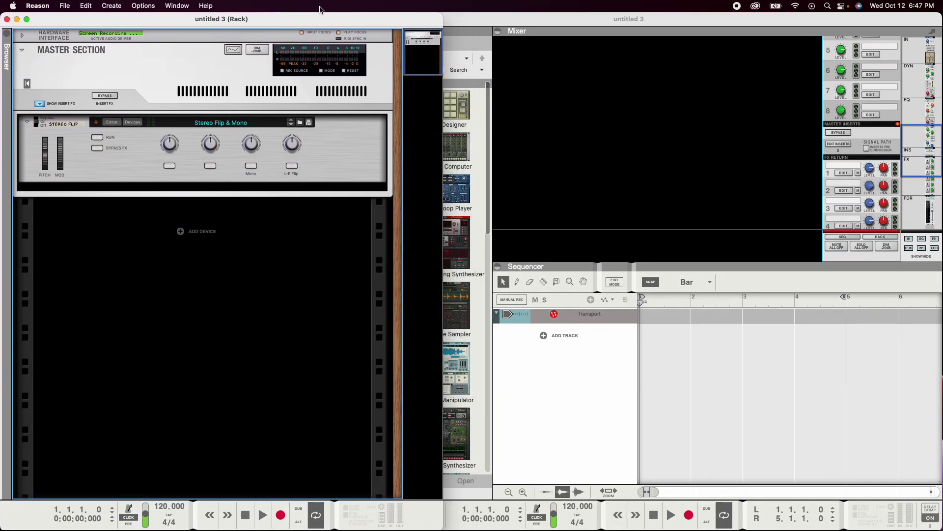
- Resize the main song window to start beside the Rack window and collapse its browser
left_click(477, 29)
left_click_drag(316, 84, 444, 93)
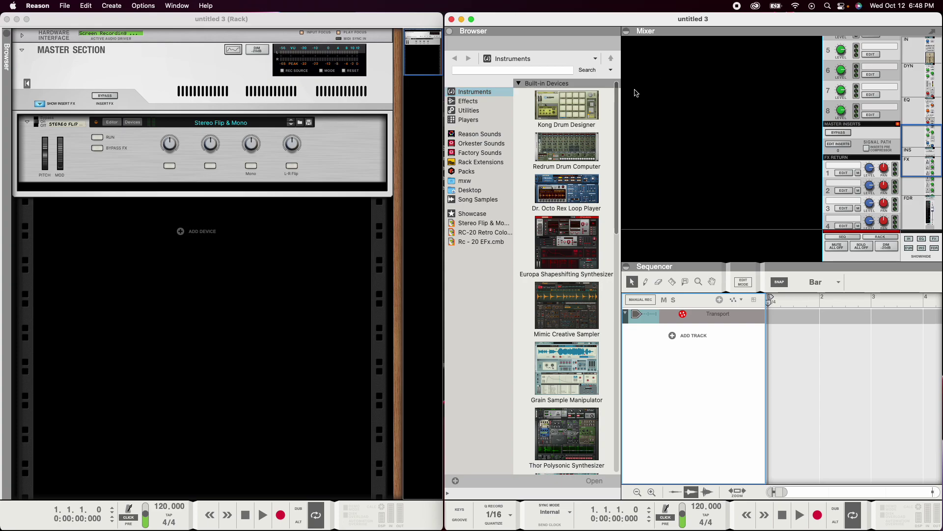
left_click(452, 33)
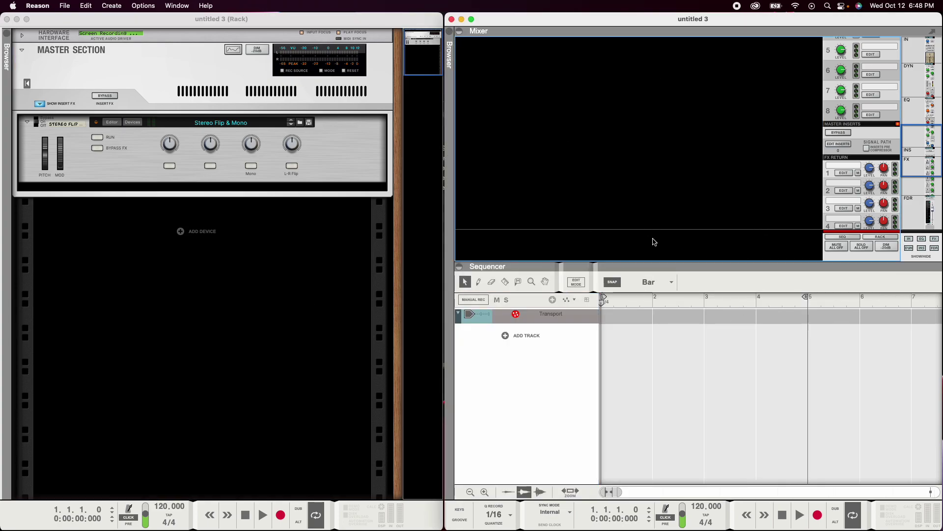
left_click(685, 392)
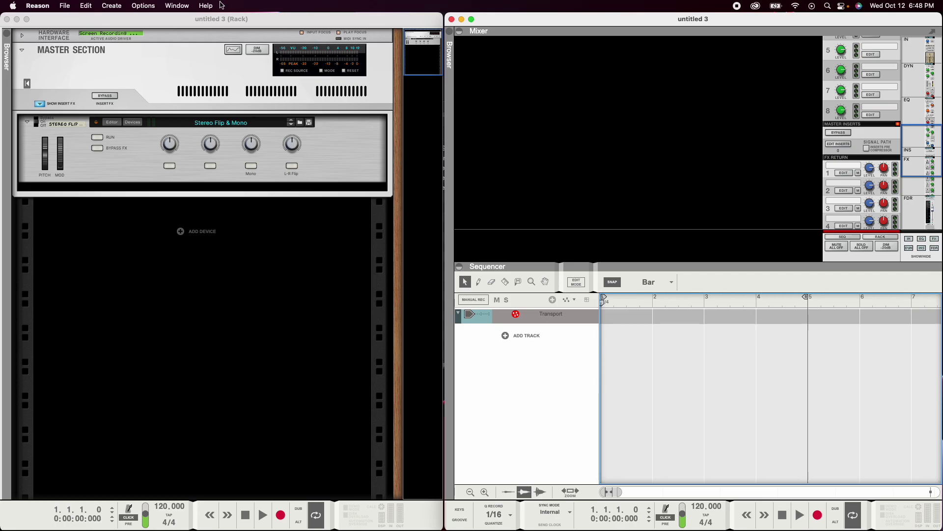
- Import the Alligated Drone, Clap, Crash, EZkeys, Sample piano, SAX Efx, SAX and VS Conga .wav files as audio tracks
left_click(186, 24)
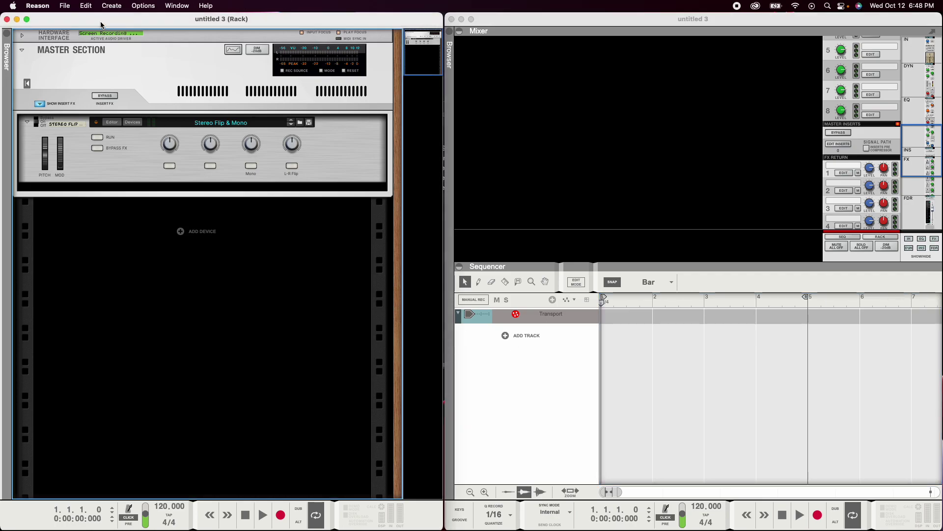
left_click(62, 5)
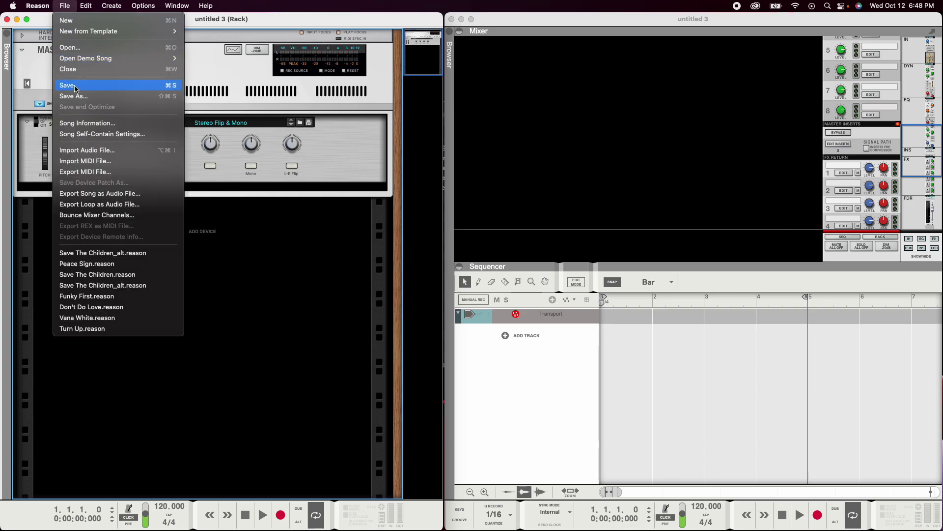
left_click(109, 151)
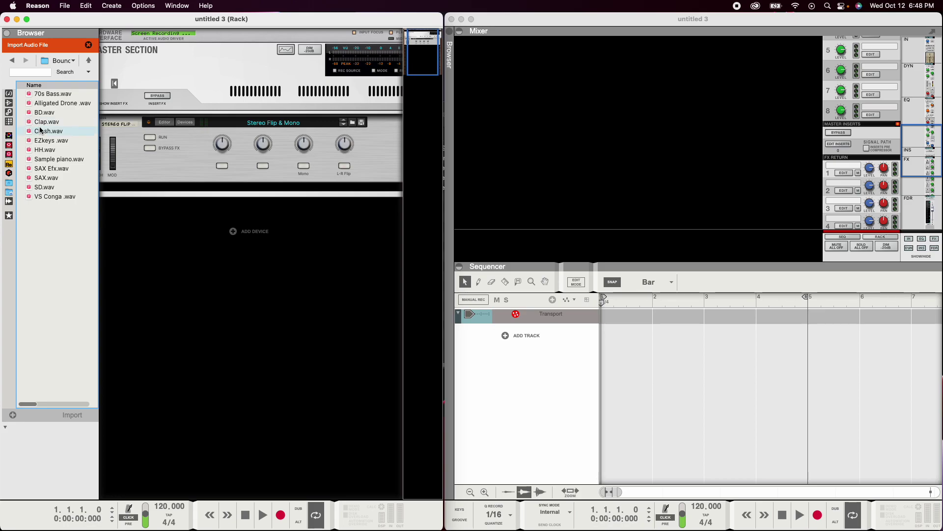
left_click(52, 104)
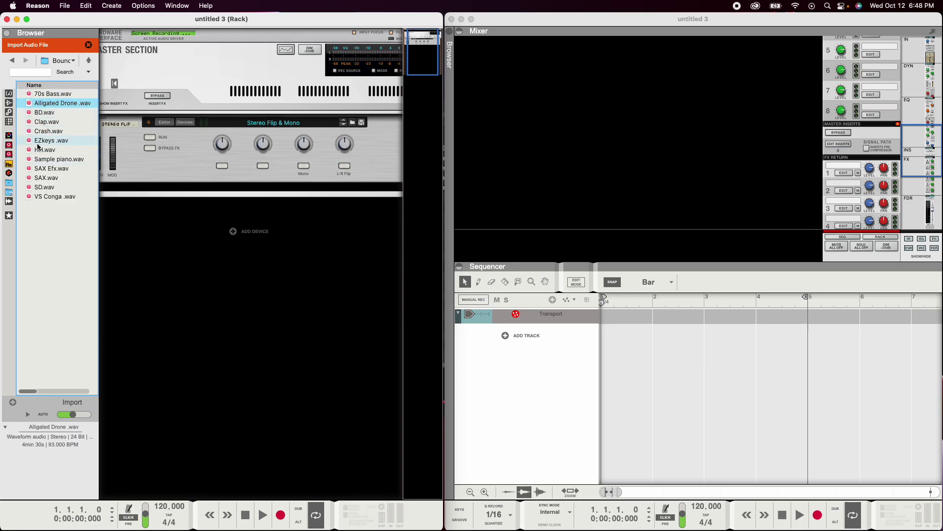
left_click(44, 122, "super")
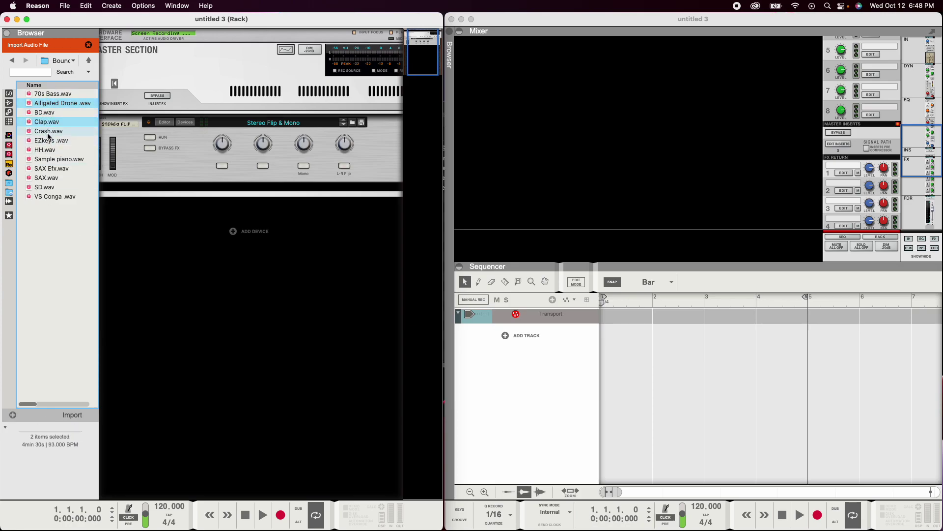
left_click(48, 132, "super")
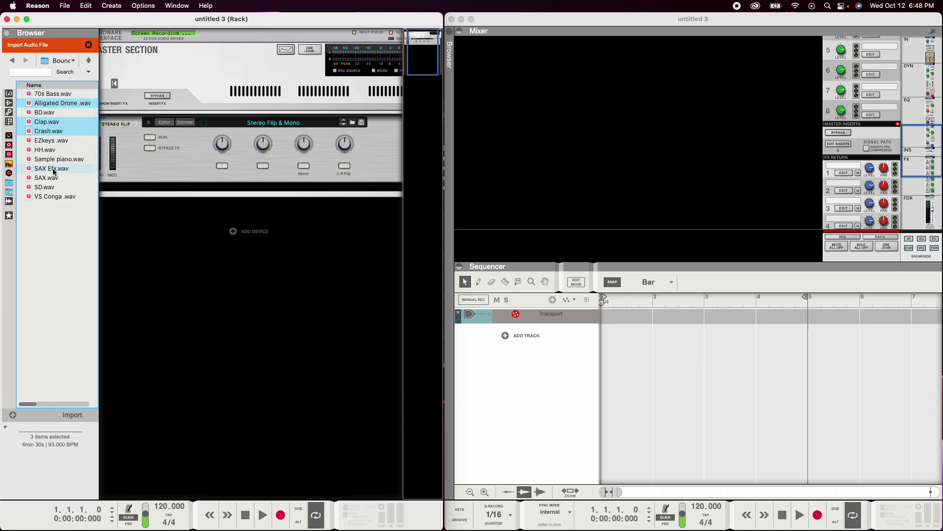
left_click(51, 141, "super")
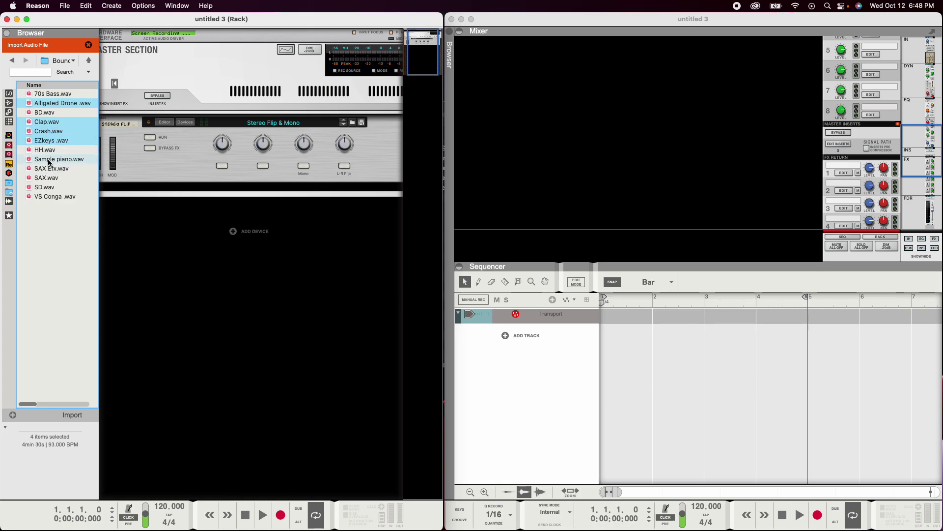
left_click(49, 162, "super")
left_click(49, 168, "super")
left_click(46, 178, "super")
left_click(47, 197, "super")
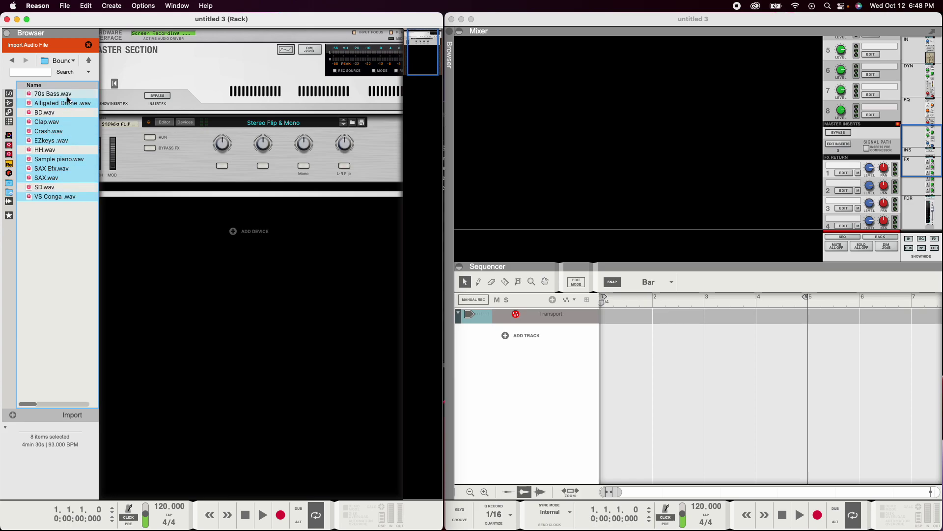
left_click(71, 415)
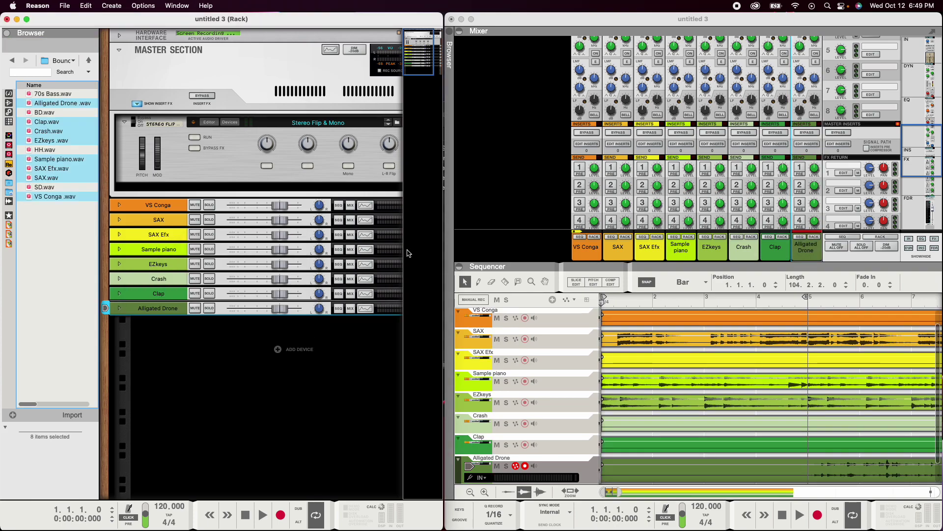
- Browse to Save The Children 93 Bpm and open the Bounce Save The Children folder inside its "New D…" subfolder
left_click(11, 60)
left_click(26, 61)
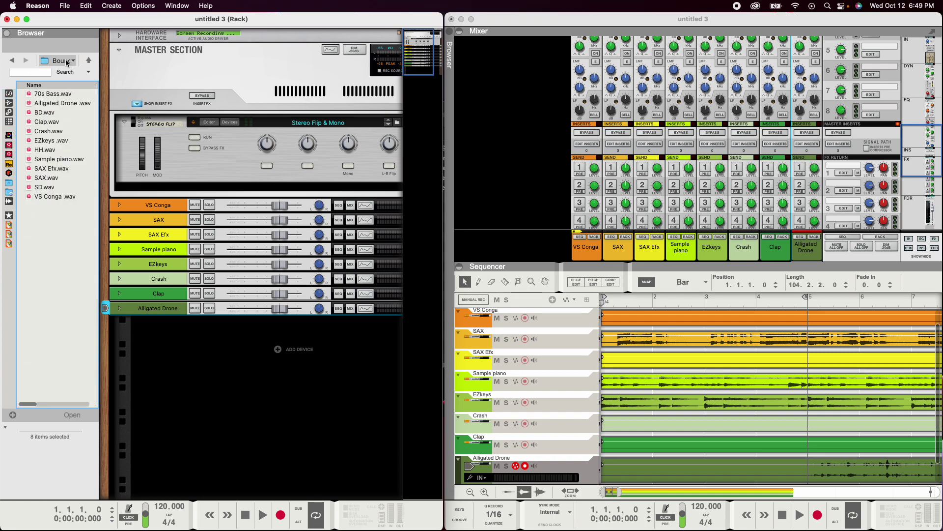
left_click(59, 60)
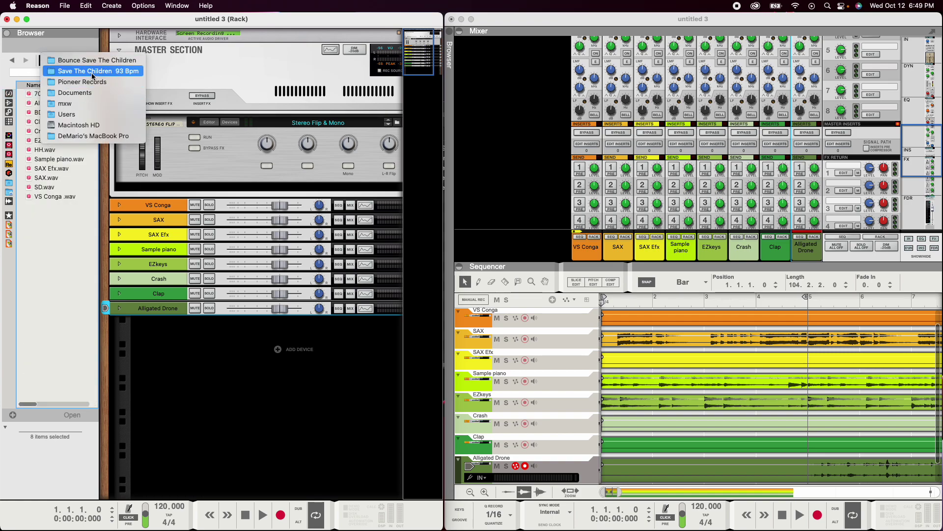
left_click(115, 88)
double_click(57, 98)
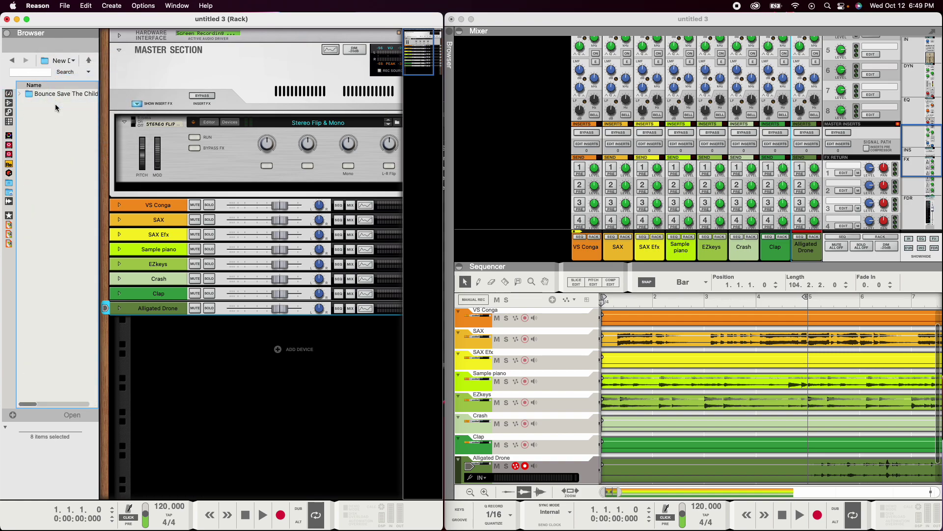
double_click(57, 96)
- Import the BD, HH, SD, Smooth Fingers, Tom 1 and Tom 2 .wav files as audio tracks
left_click(49, 94)
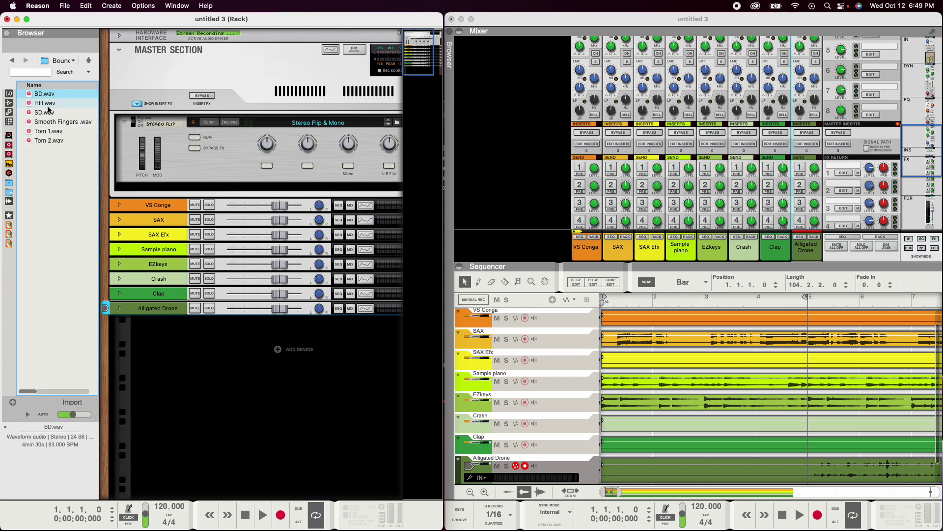
left_click(51, 124, "shift")
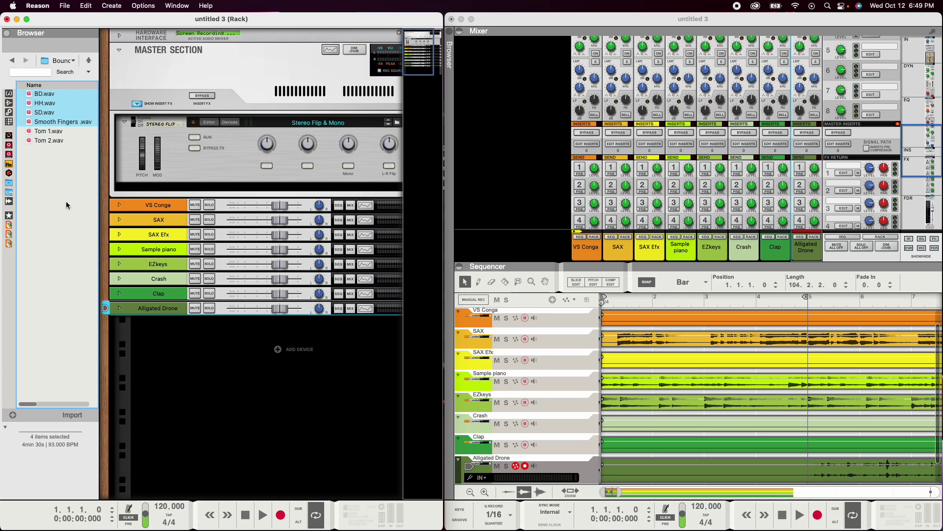
left_click(54, 133, "shift")
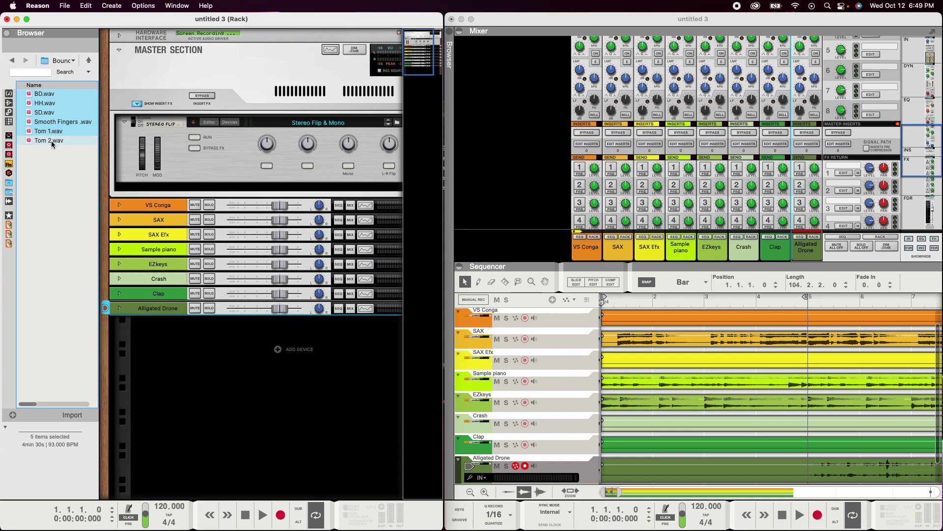
left_click(53, 143, "shift")
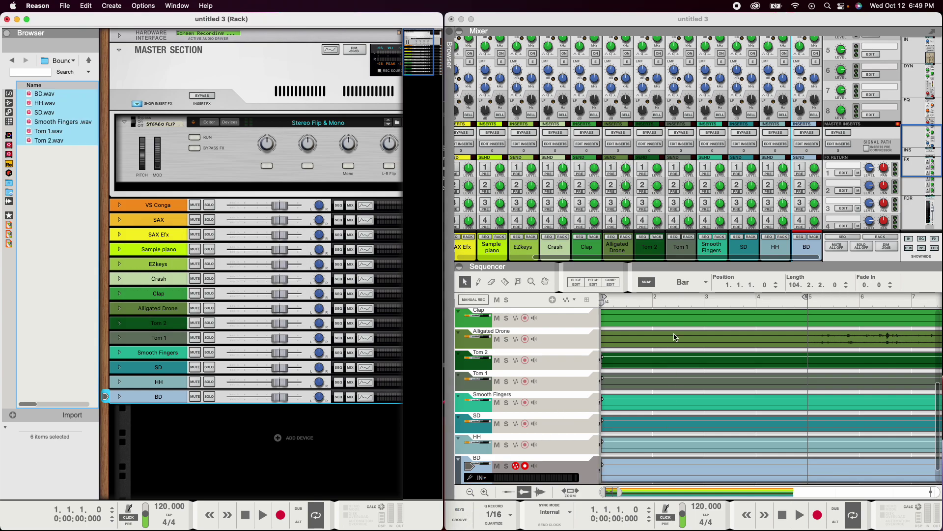
- Set the song tempo to 93 BPM and move the song end marker to the end of the audio clips
left_click_drag(622, 493, 939, 486)
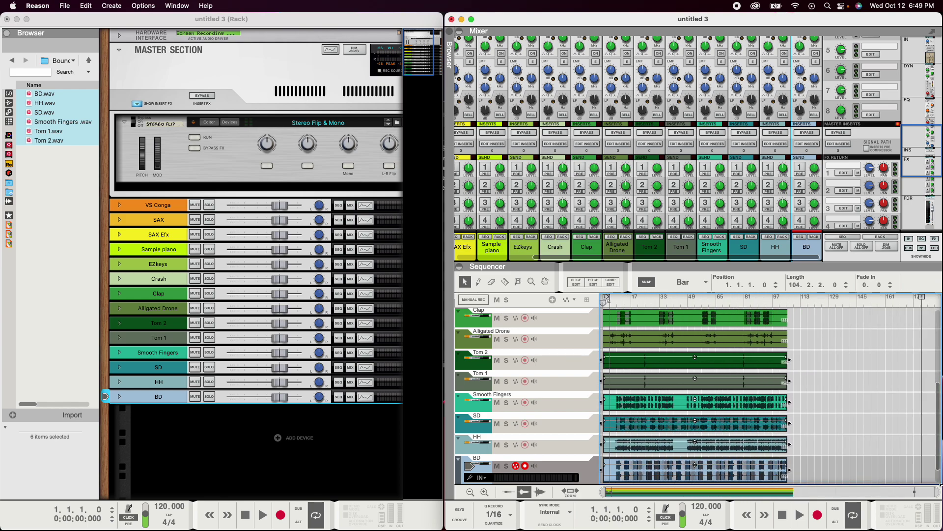
scroll(782, 383, "down", 2)
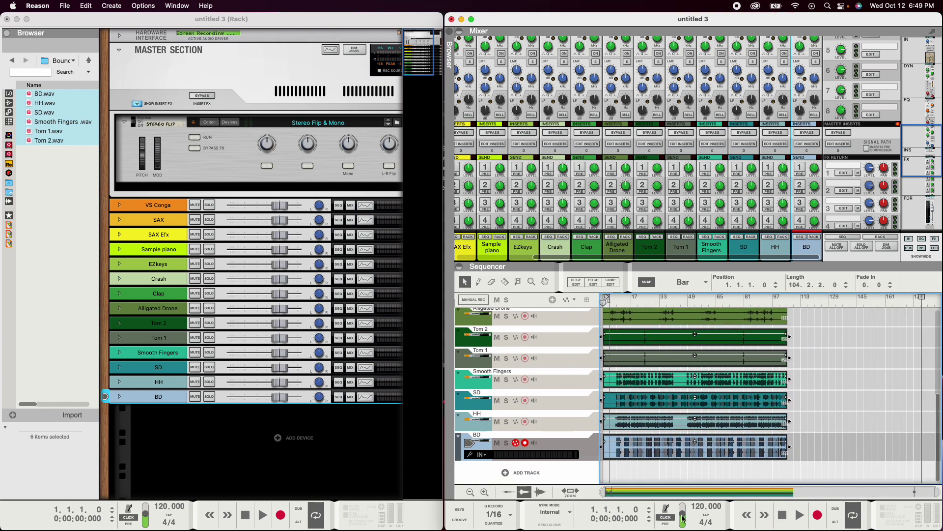
left_click(778, 522)
left_click_drag(925, 297, 788, 295)
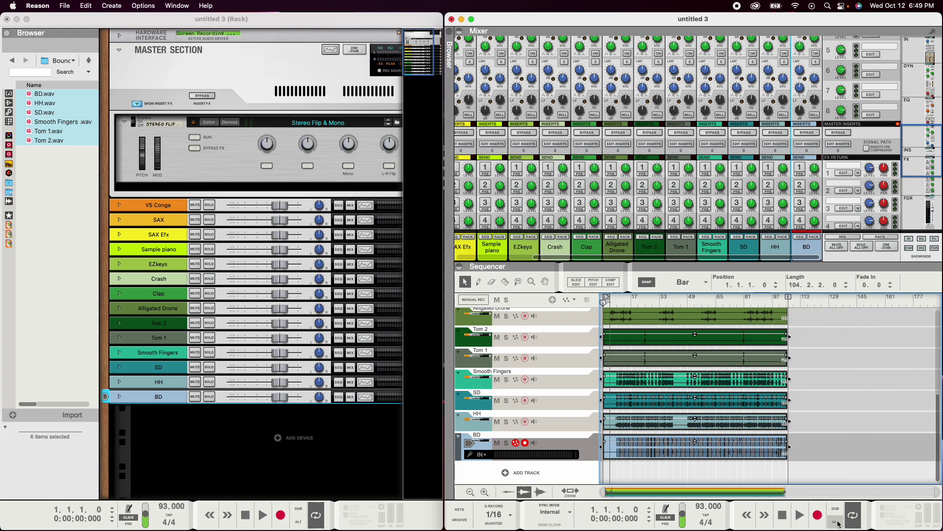
- Turn stretch off for all the selected audio clips and switch it back on
left_click(832, 493)
left_click_drag(833, 492, 765, 492)
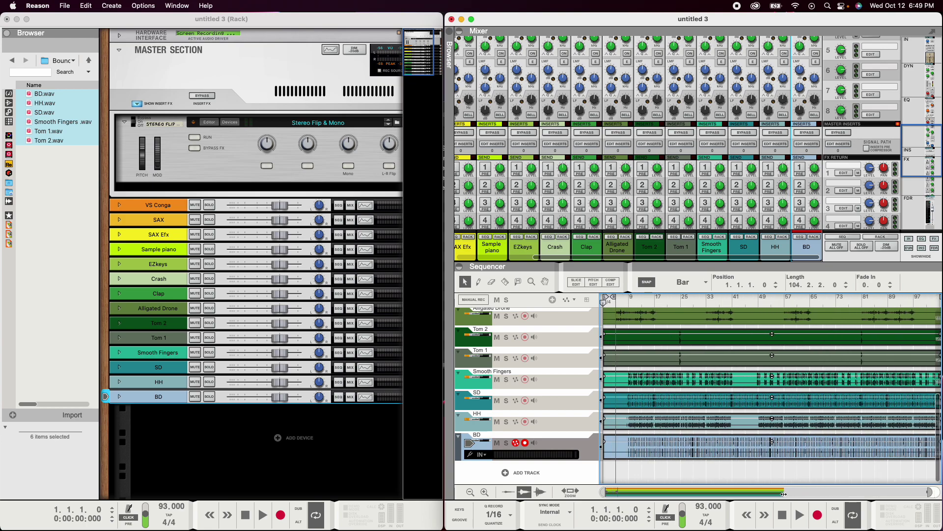
right_click(733, 442)
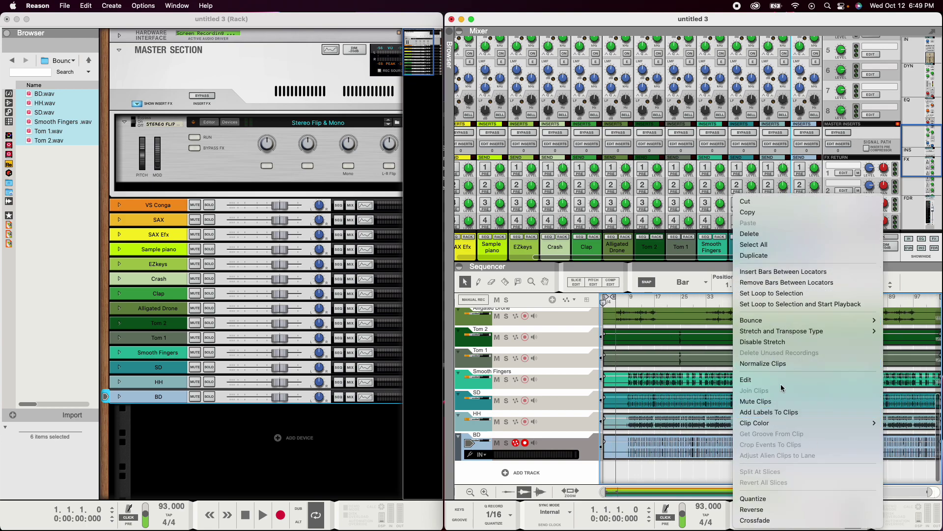
left_click(734, 450)
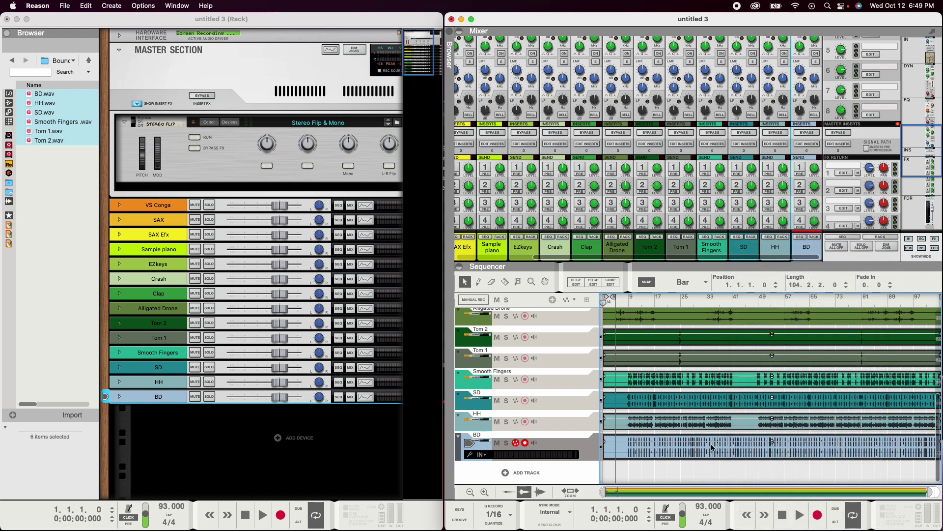
right_click(734, 448)
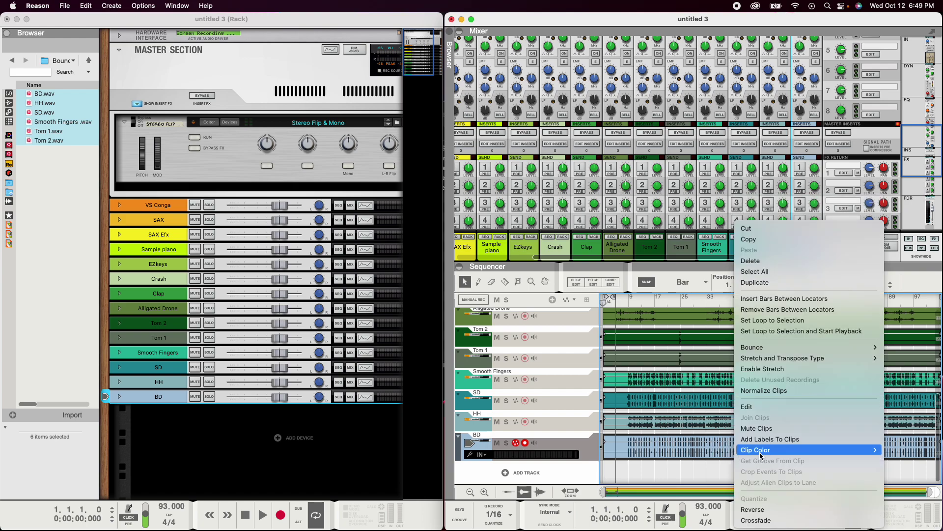
left_click(762, 369)
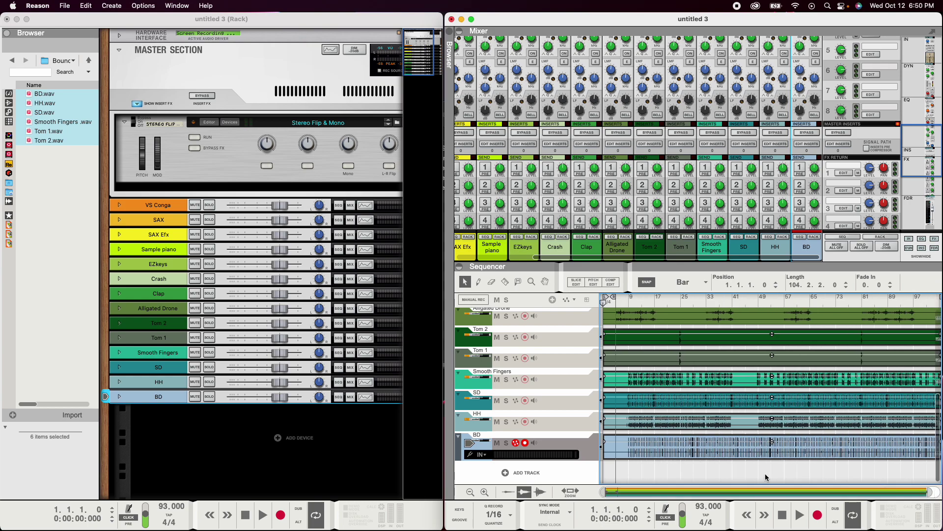
- Collapse the browser in the rack window so the devices show at full width
scroll(516, 344, "up", 10)
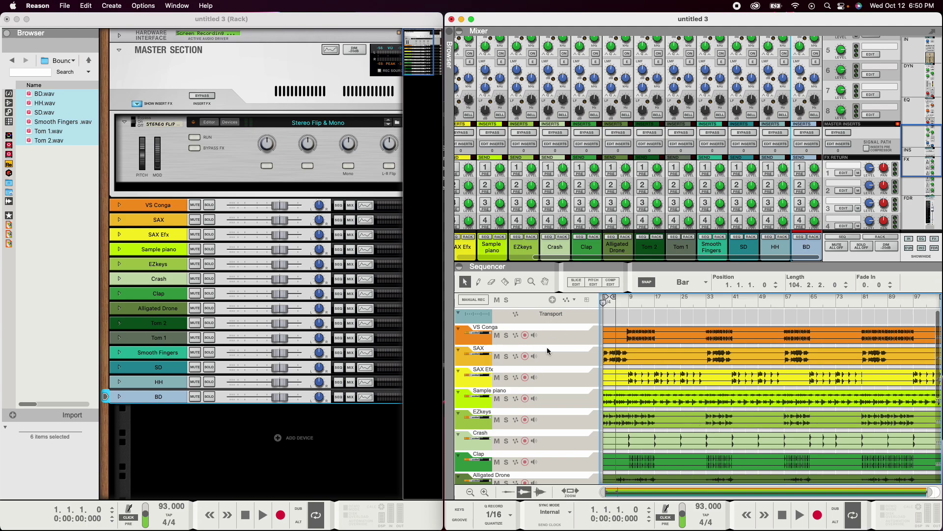
scroll(614, 373, "down", 10)
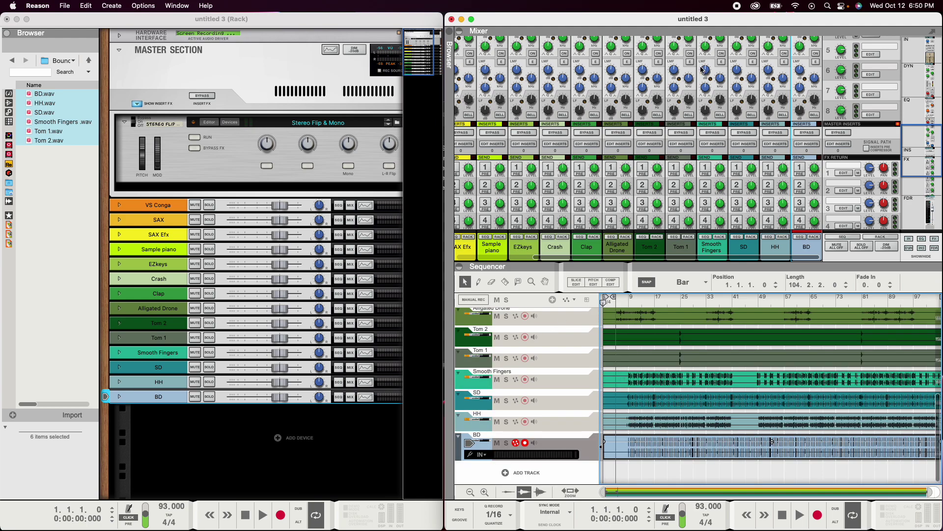
left_click_drag(774, 22, 768, 20)
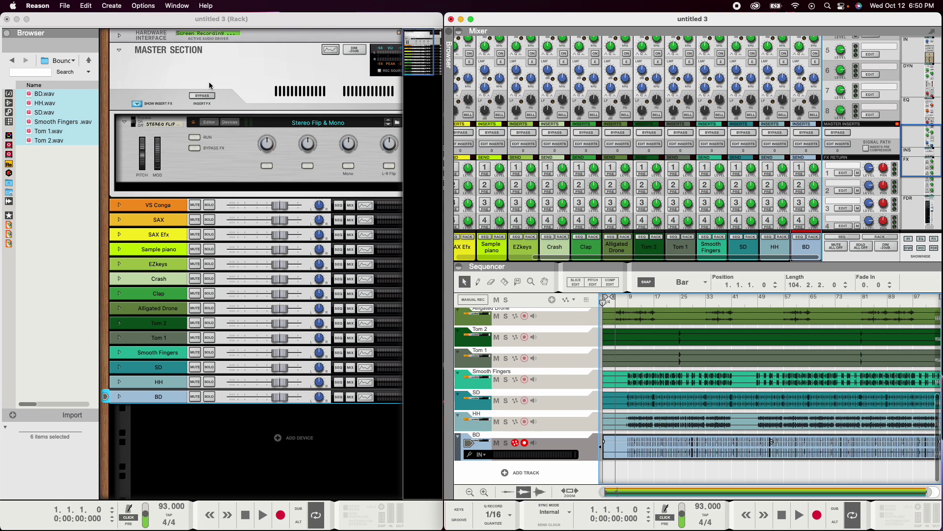
left_click(7, 33)
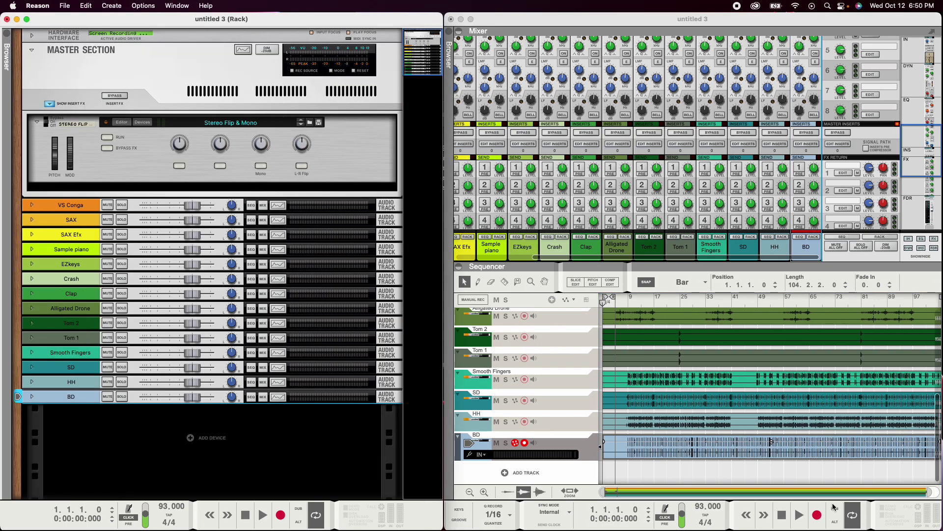
- Turn loop playback off and play the song from its start
left_click(801, 519)
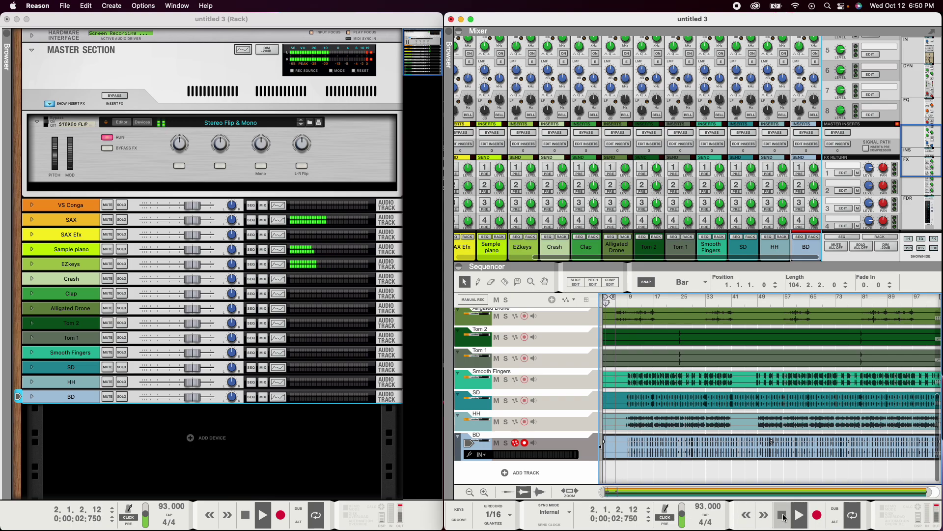
double_click(783, 515)
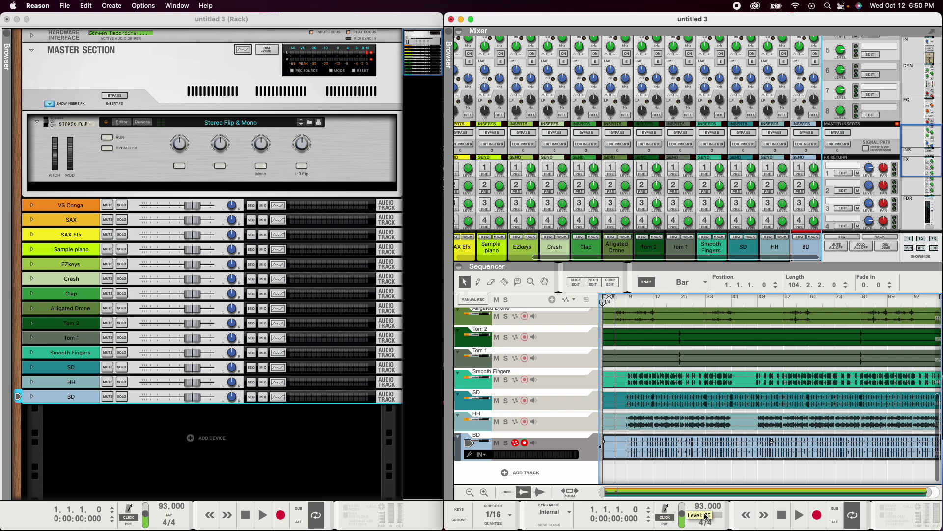
left_click(853, 515)
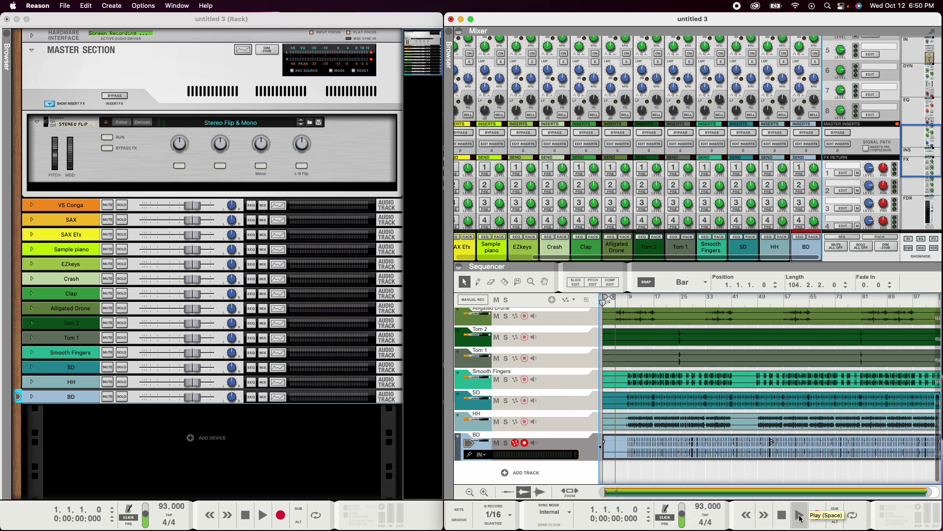
left_click(799, 515)
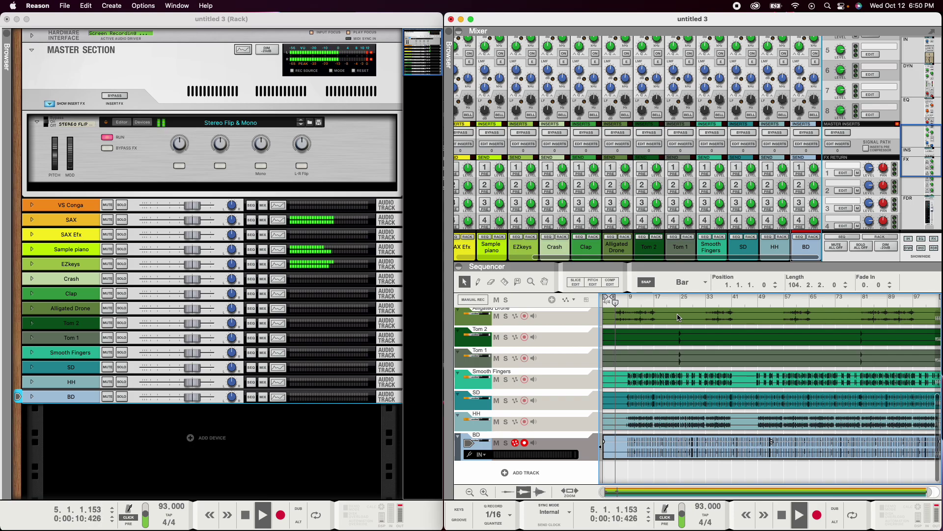
scroll(676, 344, "up", 3)
scroll(676, 364, "up", 5)
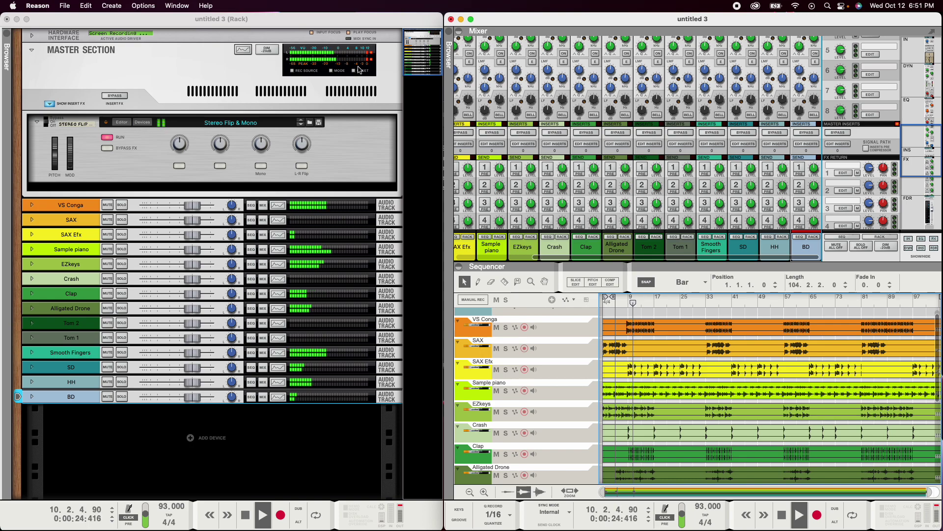
- Switch the Master Section's level meter to Peak mode
left_click(331, 72)
left_click(330, 71)
left_click(331, 71)
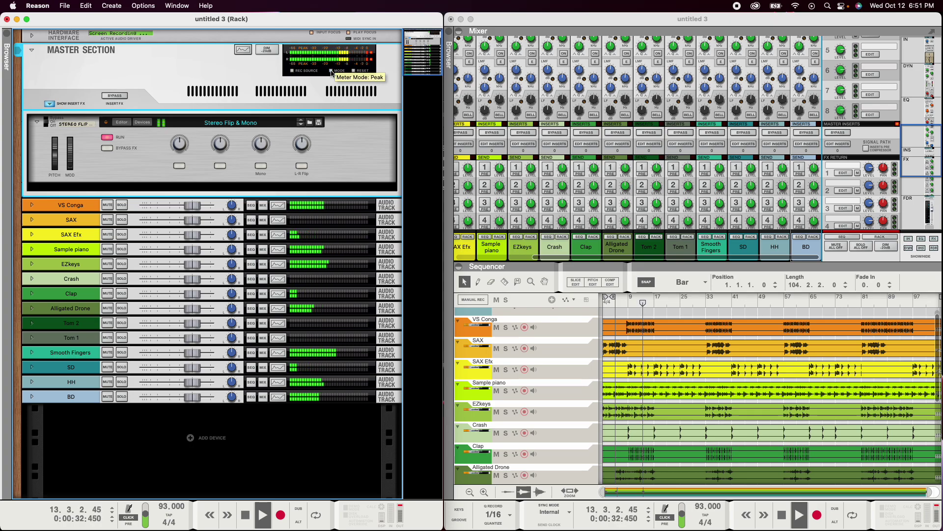
- Unfold the Hardware Interface to show its Big Meter, and stop playback with the position back at the song start
left_click(32, 37)
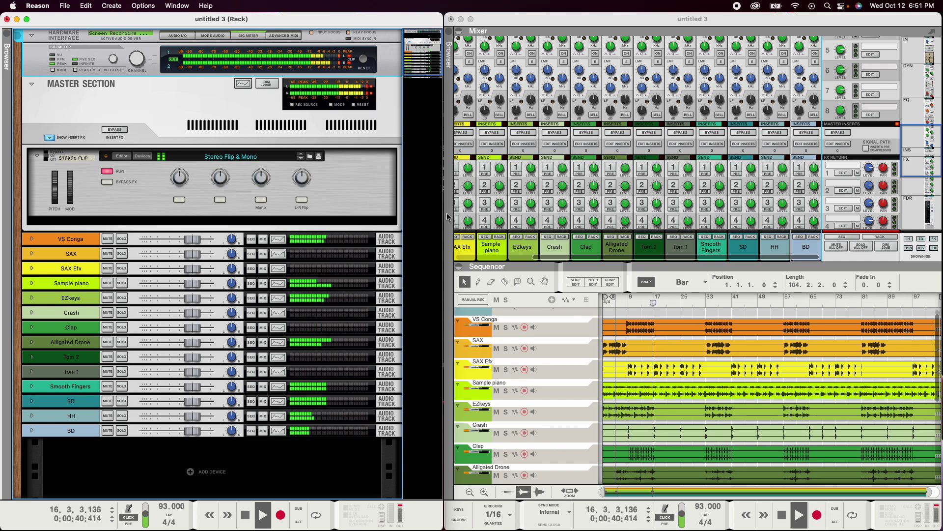
left_click(782, 515)
left_click(782, 515)
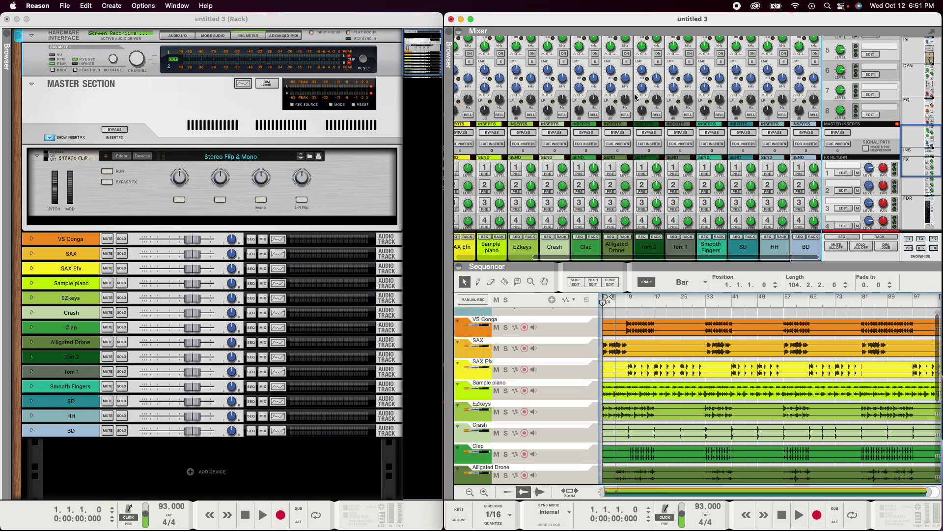
- Bring the first channels' faders into view in the mixer and turn on Mono in the Stereo Flip & Mono master insert
scroll(646, 146, "down", 5)
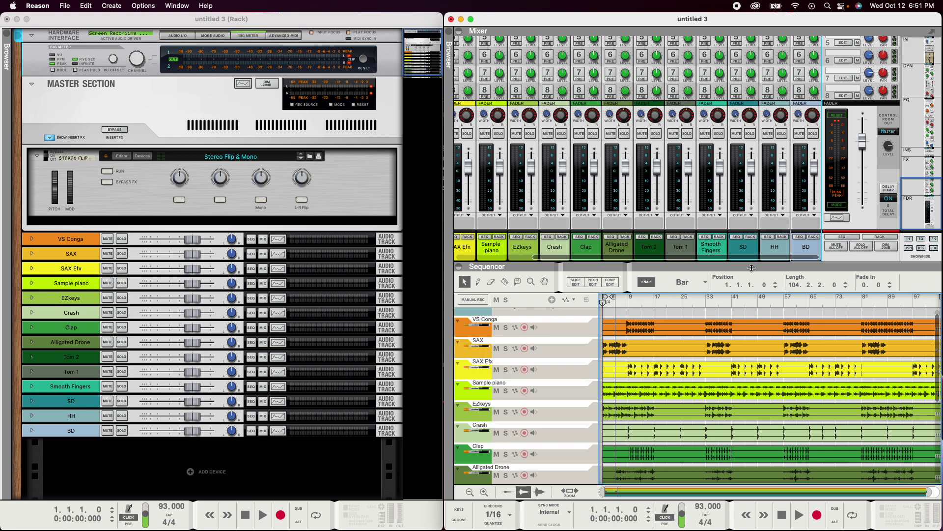
left_click_drag(751, 257, 629, 260)
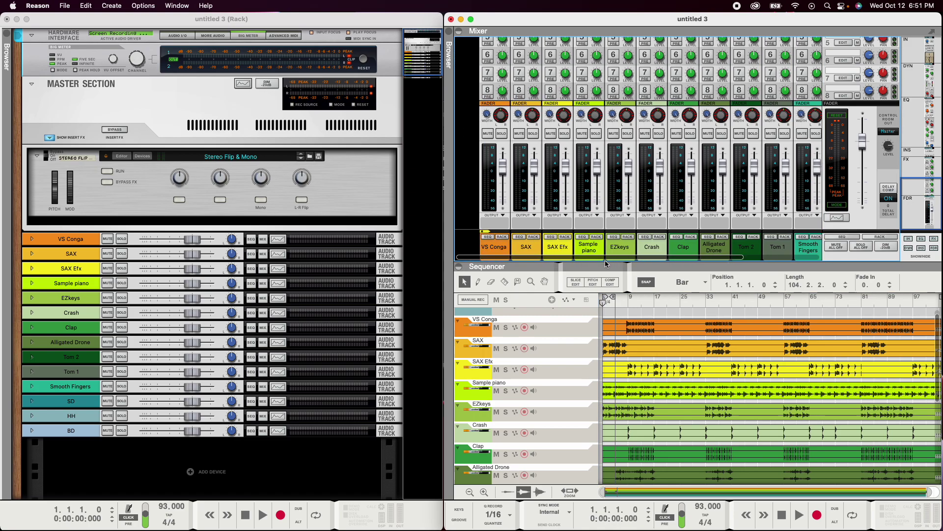
left_click(252, 184)
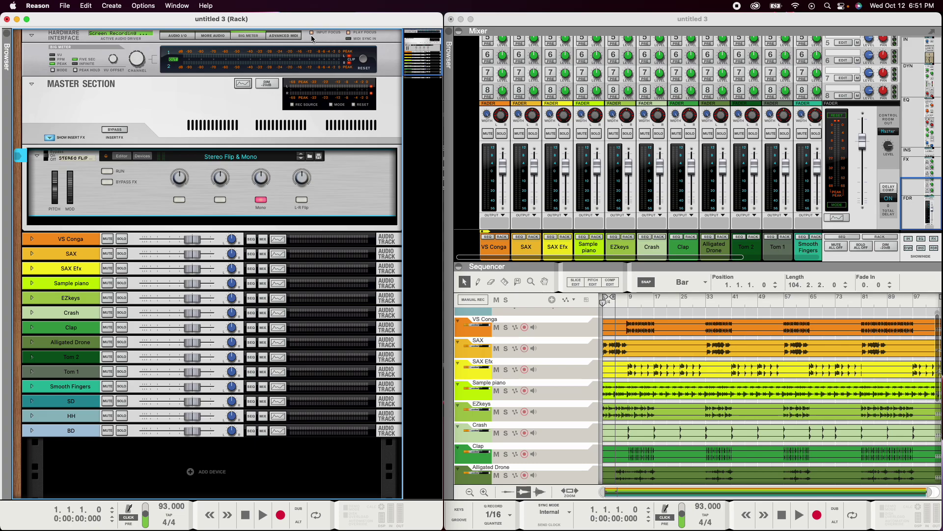
- Try lowering the faders of the VS Conga through Smooth Fingers channels together, and undo the fader change
scroll(671, 116, "up", 10)
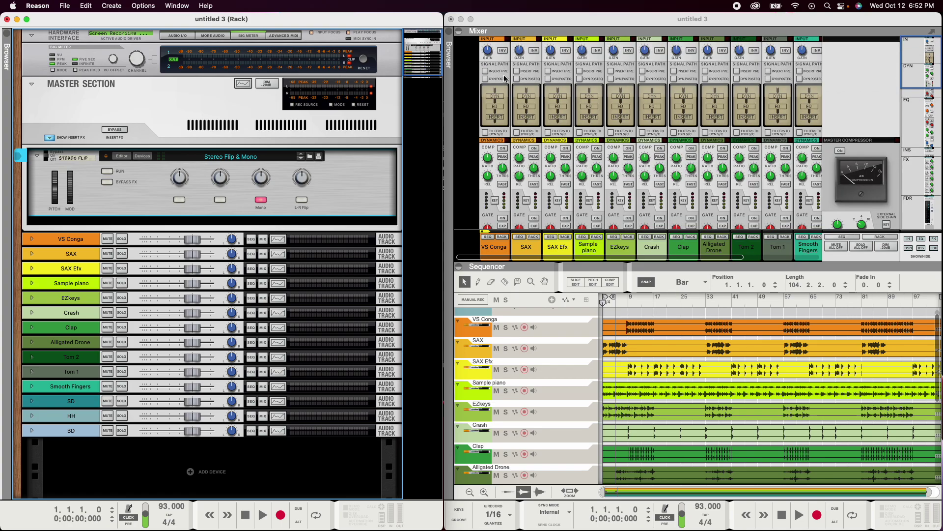
scroll(615, 127, "down", 10)
left_click(505, 249)
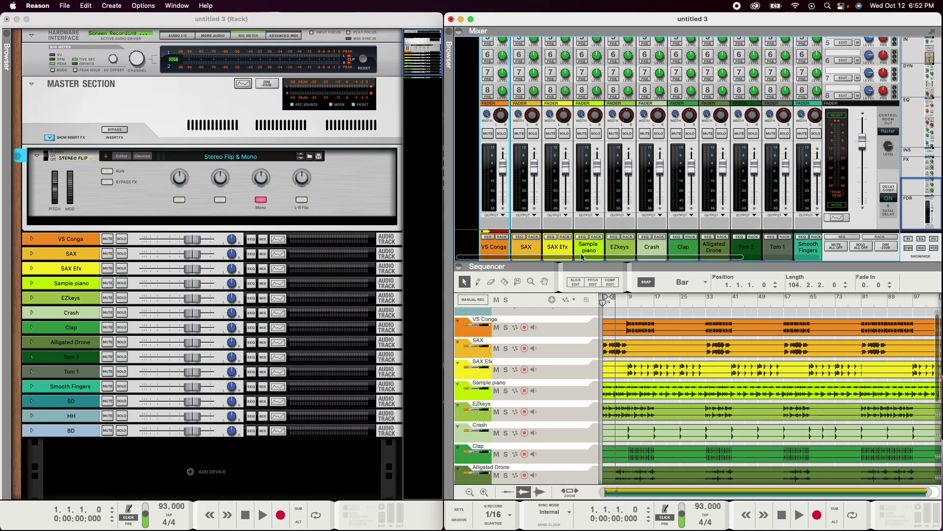
left_click(808, 251, "shift")
left_click_drag(503, 168, 504, 200)
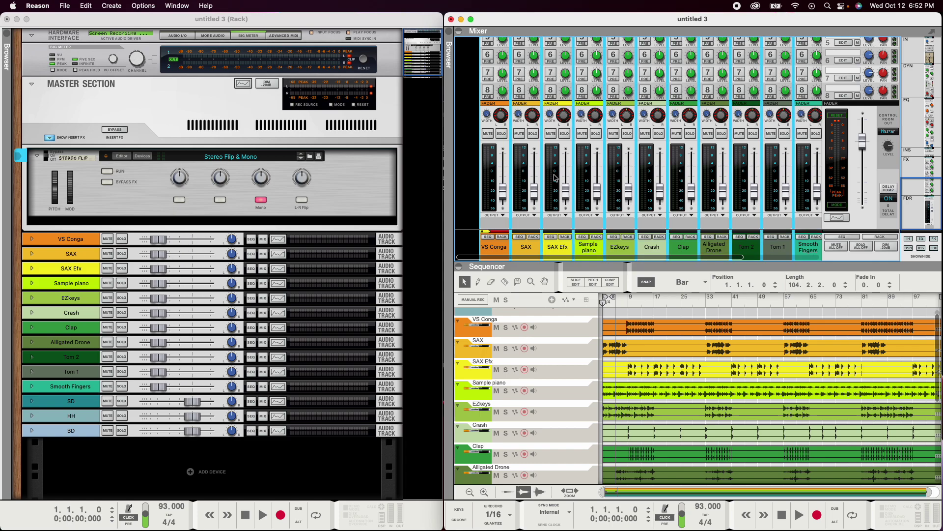
key("super+z")
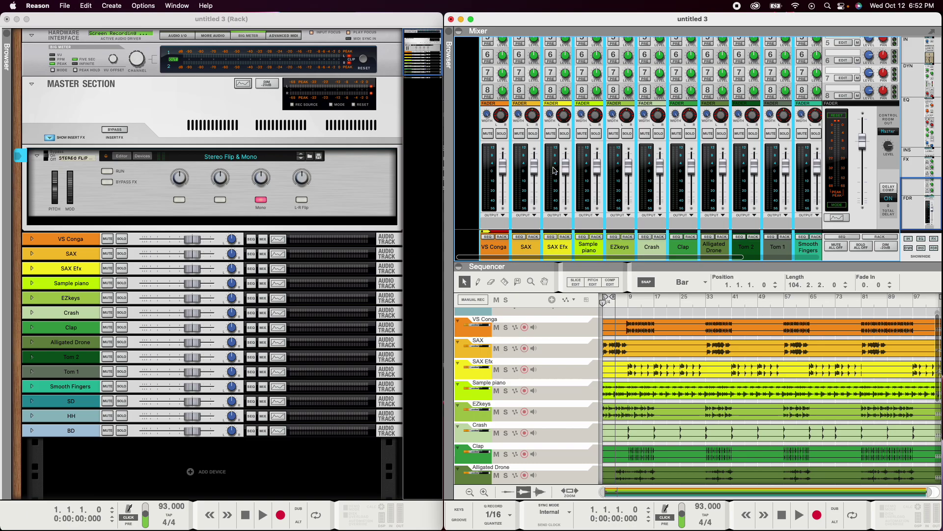
- Solo and unsolo VS Conga on its sequencer track, and do the same on its mixer channel
scroll(497, 164, "up", 10)
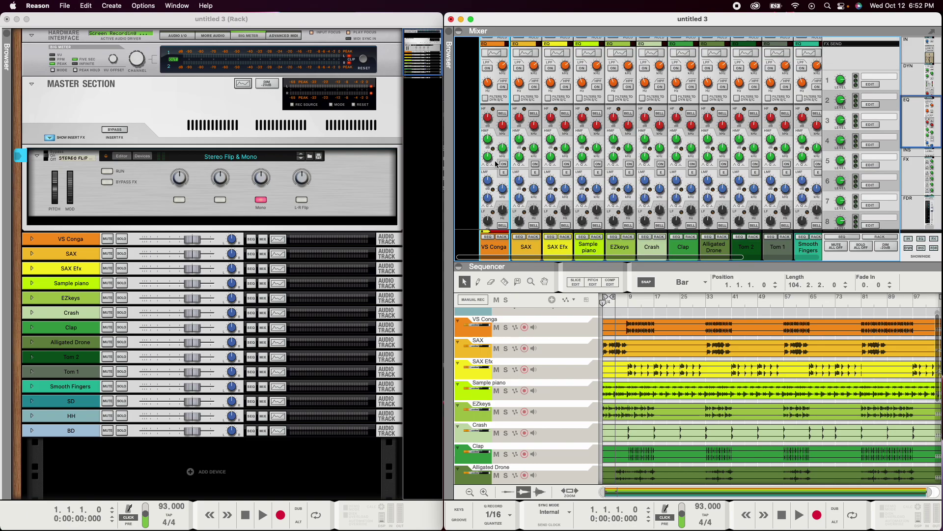
scroll(497, 164, "up", 5)
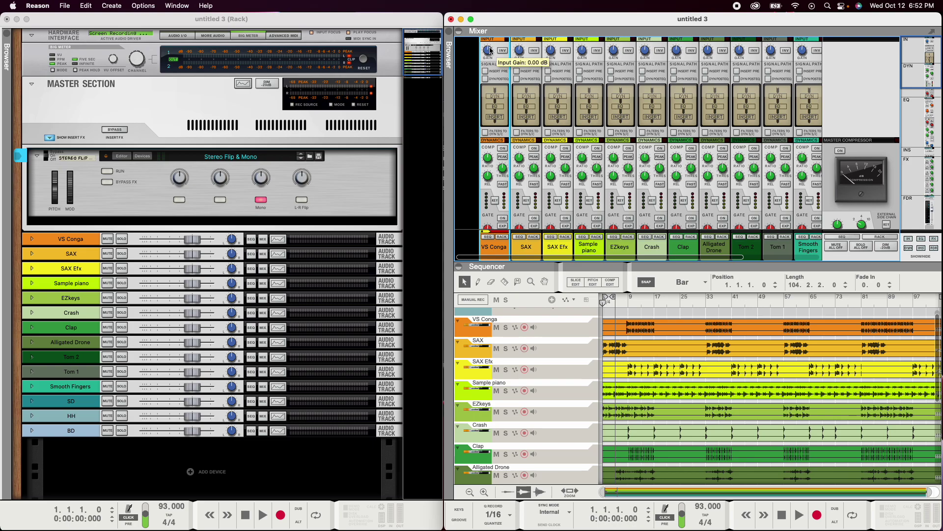
scroll(570, 128, "down", 10)
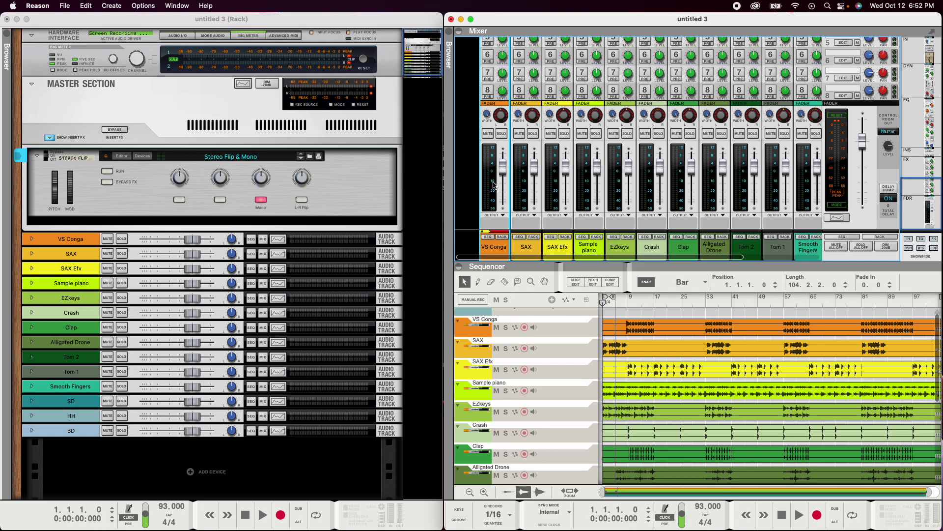
scroll(496, 186, "up", 10)
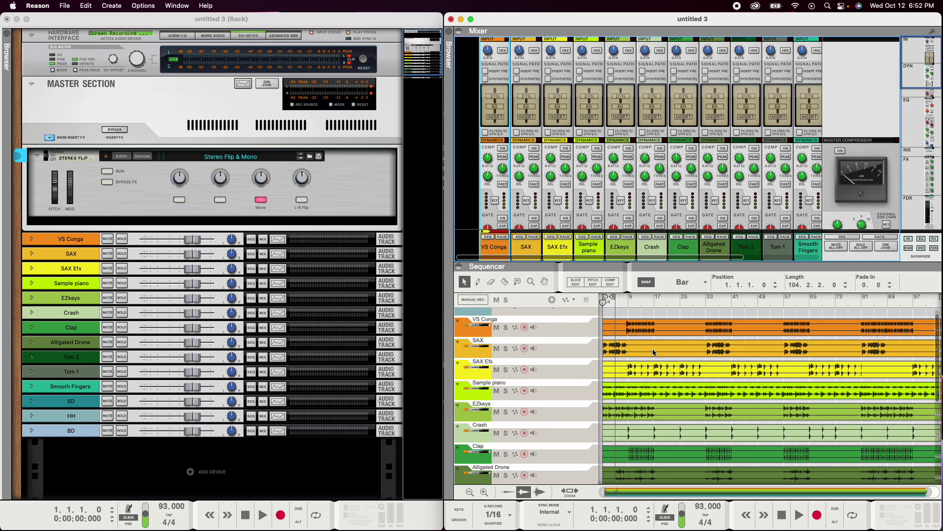
left_click(505, 328)
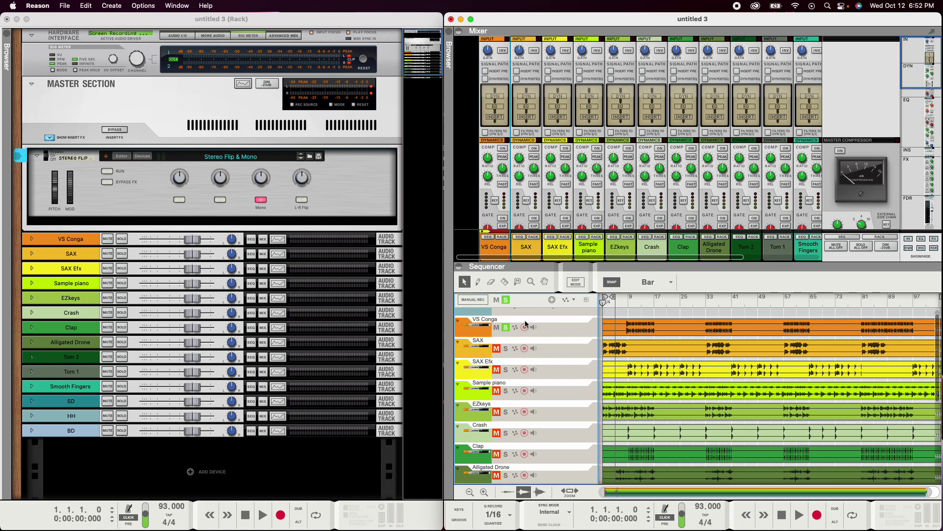
left_click(505, 327)
scroll(509, 139, "down", 10)
left_click(504, 137)
left_click(503, 136)
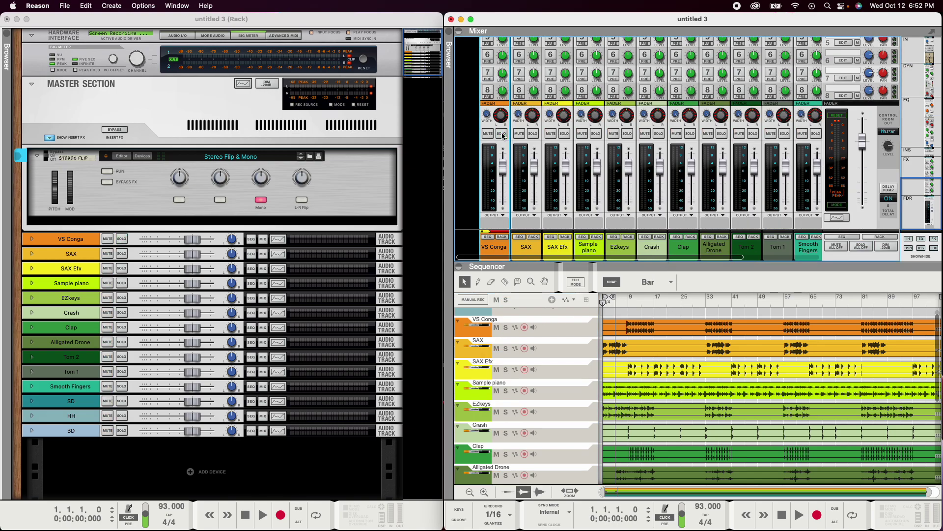
- Show only the Input and Fader sections in the mixer, hiding Dynamics, EQ, Inserts and Send
scroll(702, 148, "up", 10)
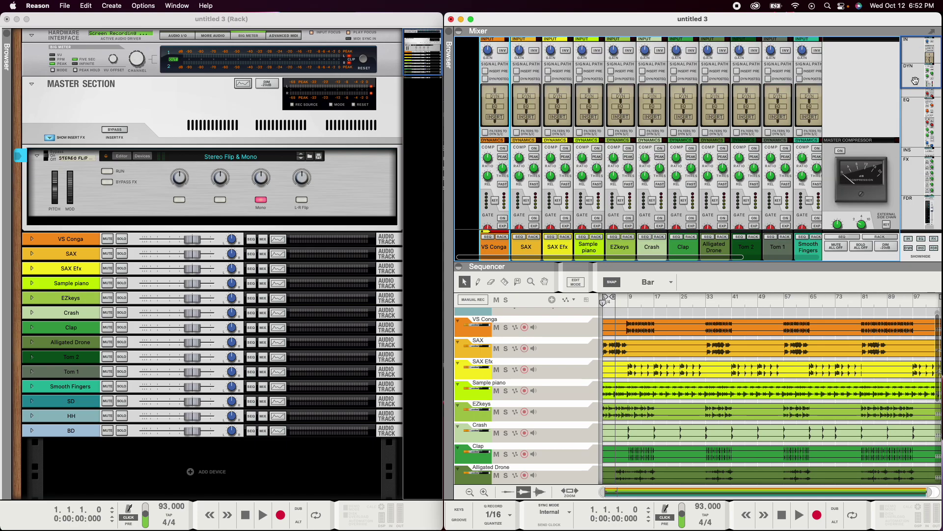
left_click_drag(921, 65, 938, 248)
left_click(922, 239)
left_click(934, 238)
left_click(934, 248)
left_click(909, 248)
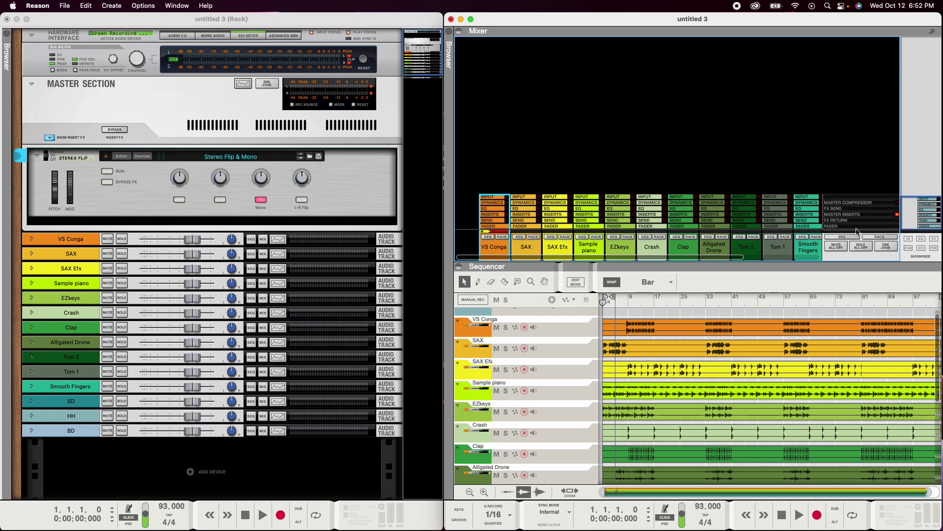
left_click(934, 249)
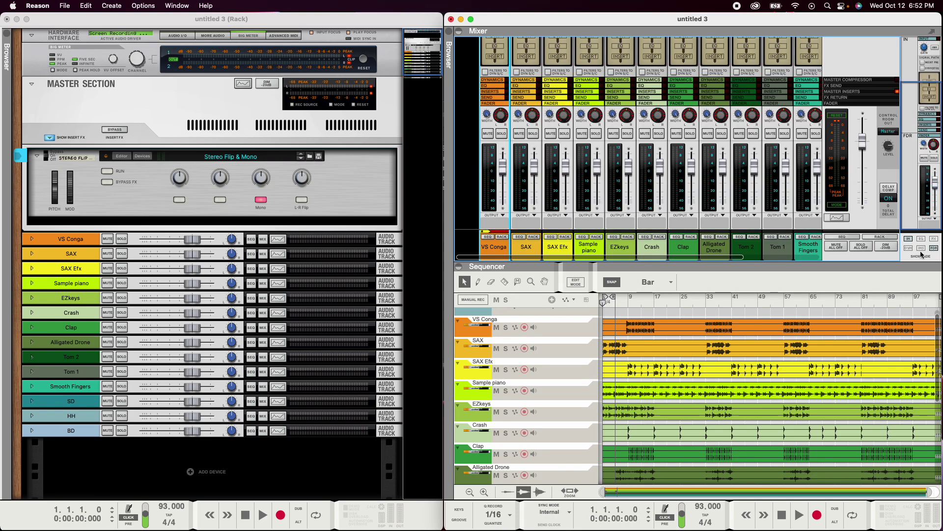
scroll(544, 75, "up", 3)
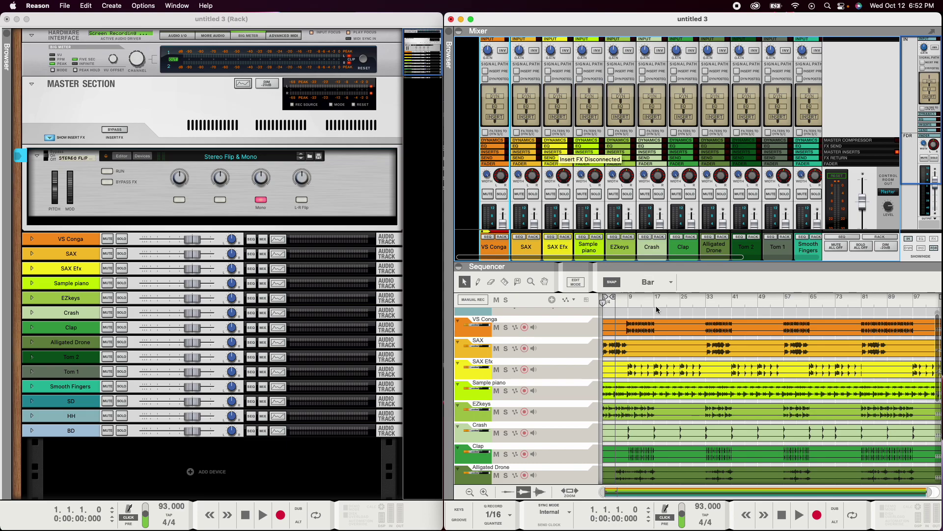
scroll(614, 198, "down", 3)
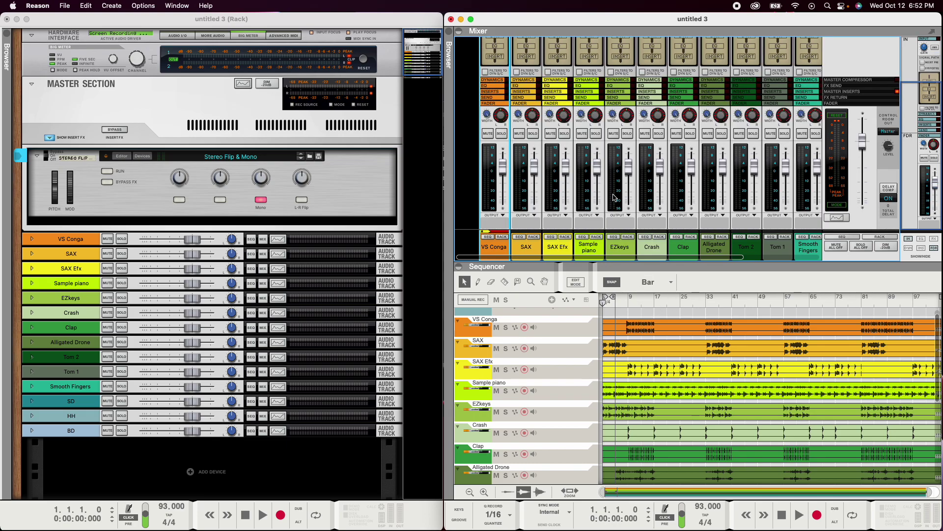
- Move the Smooth Fingers track below BD at the end of the sequencer track list
scroll(732, 400, "down", 5)
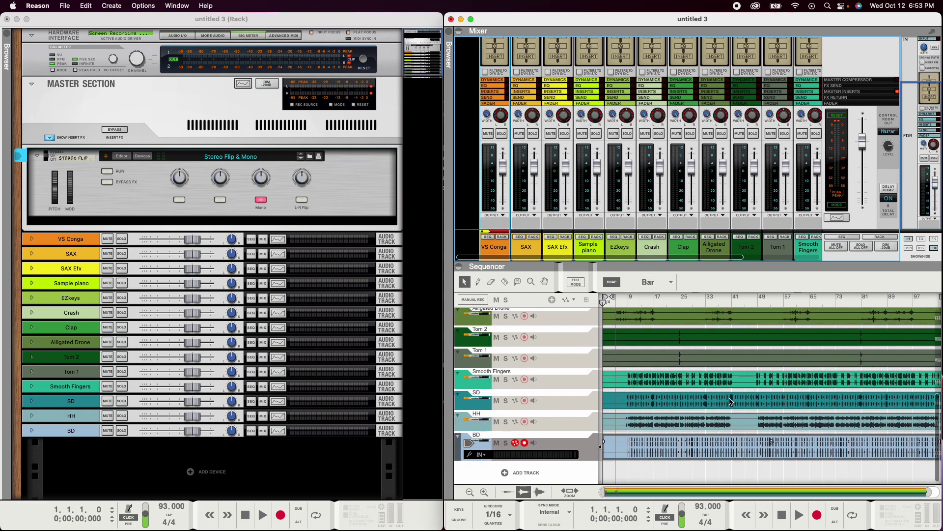
scroll(563, 393, "up", 5)
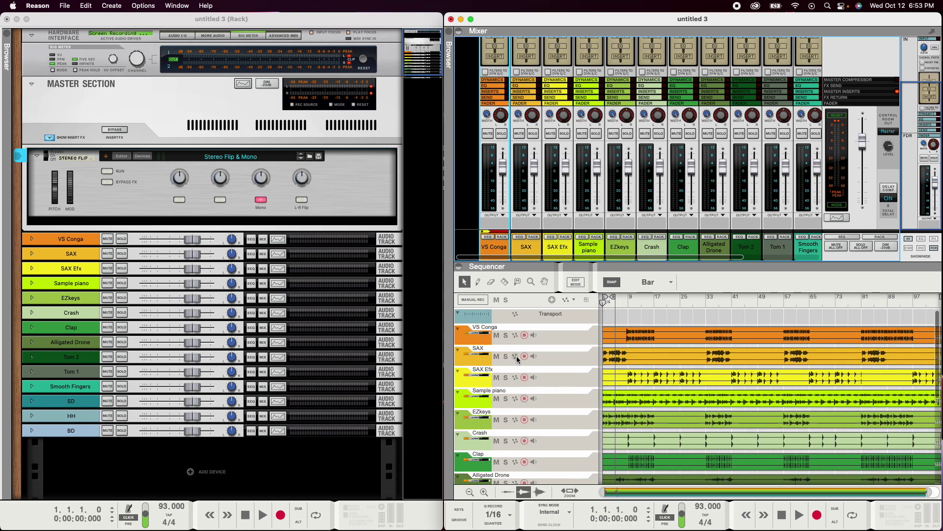
scroll(541, 381, "down", 5)
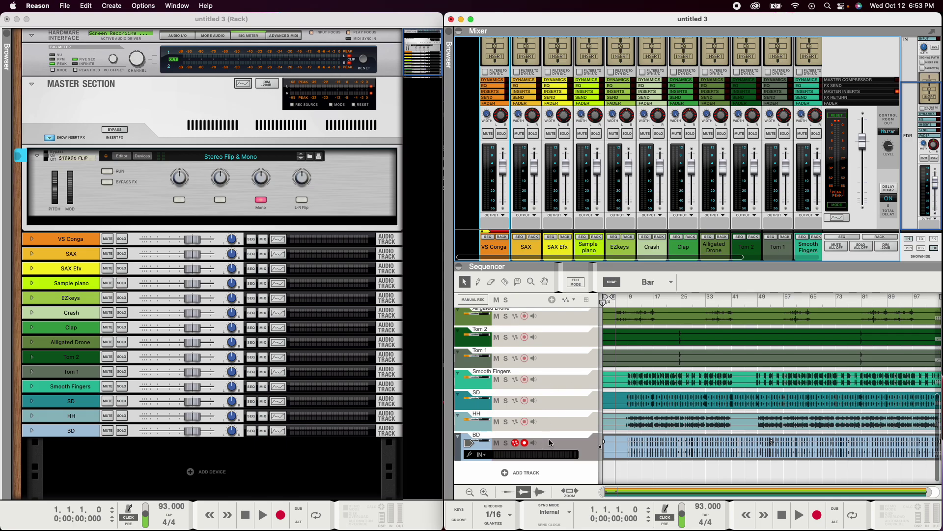
scroll(565, 408, "up", 5)
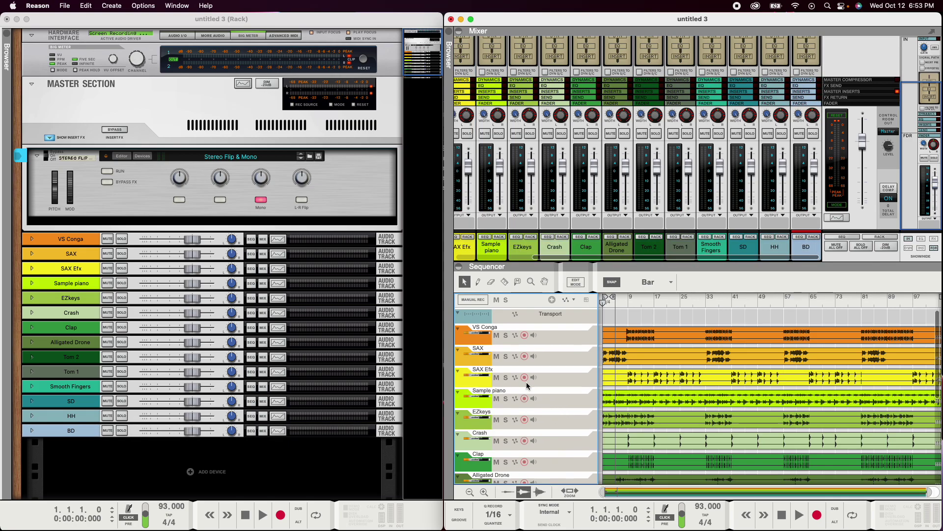
scroll(513, 410, "down", 5)
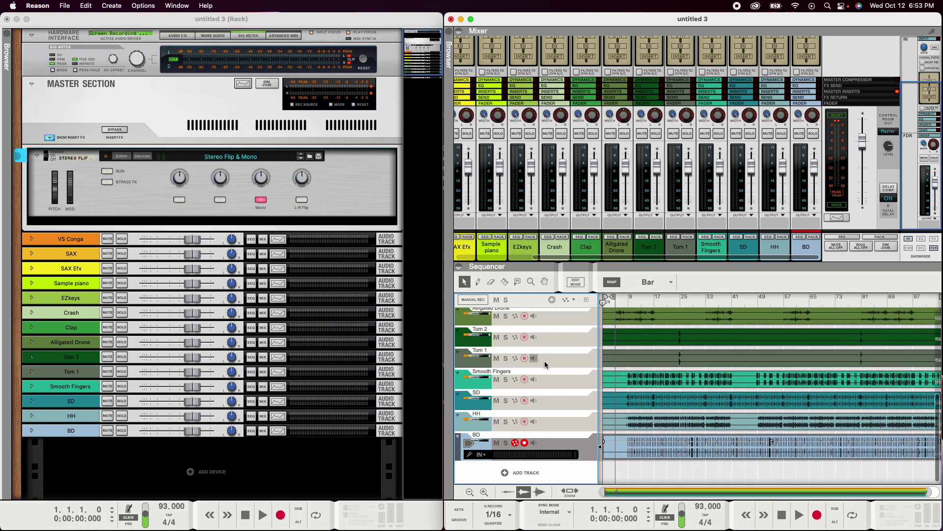
left_click(565, 383)
left_click_drag(454, 383, 468, 473)
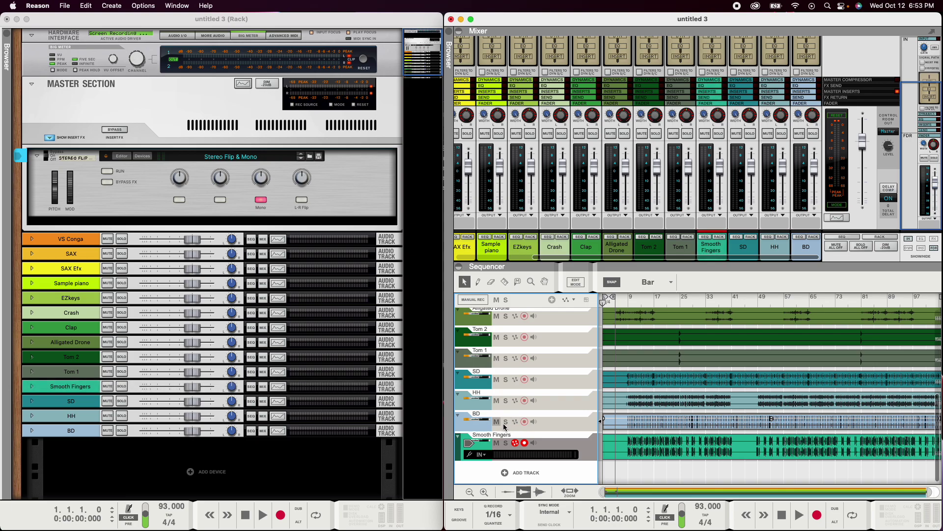
- Move the BD track directly below Tom 1 in the sequencer, with Smooth Fingers following it, and select Smooth Fingers
left_click(459, 422)
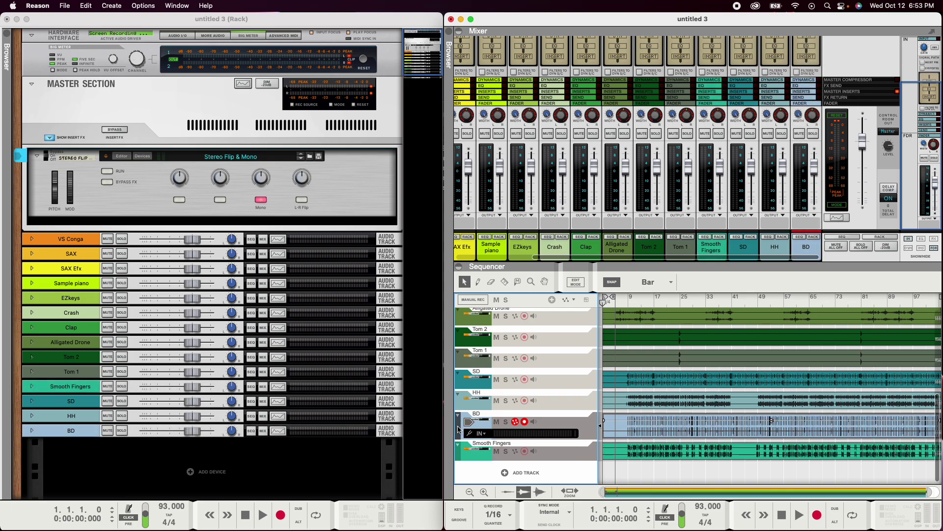
left_click_drag(460, 422, 465, 371)
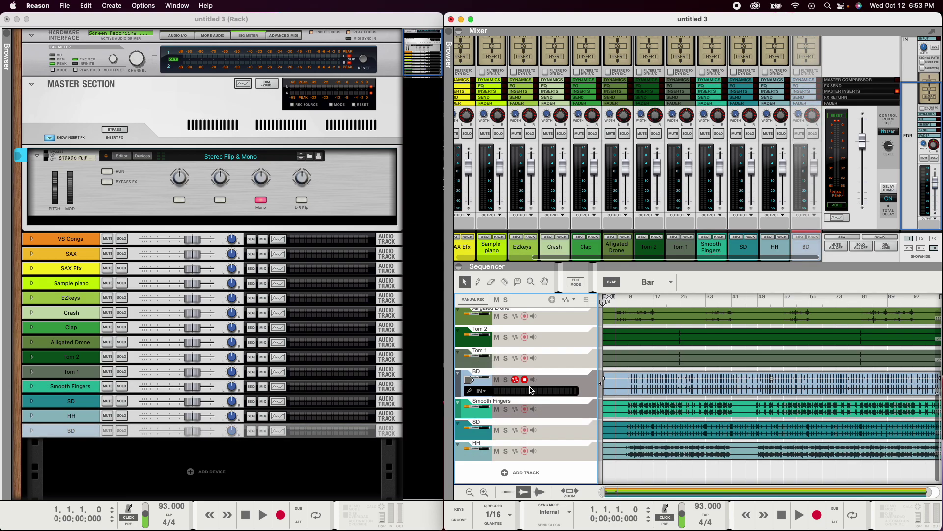
left_click(465, 410)
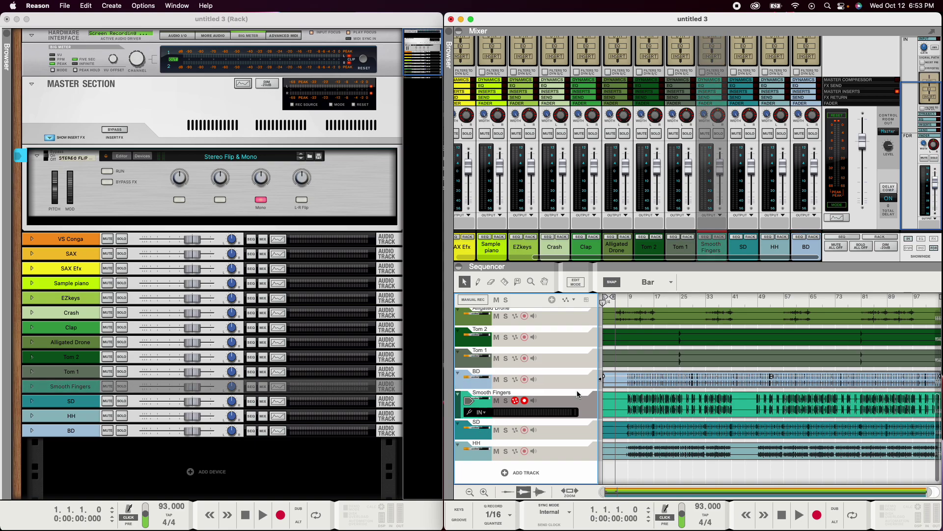
- Look over the order and colours of the sequencer tracks from VS Conga down to SD, selecting VS Conga on the way
scroll(530, 409, "up", 2)
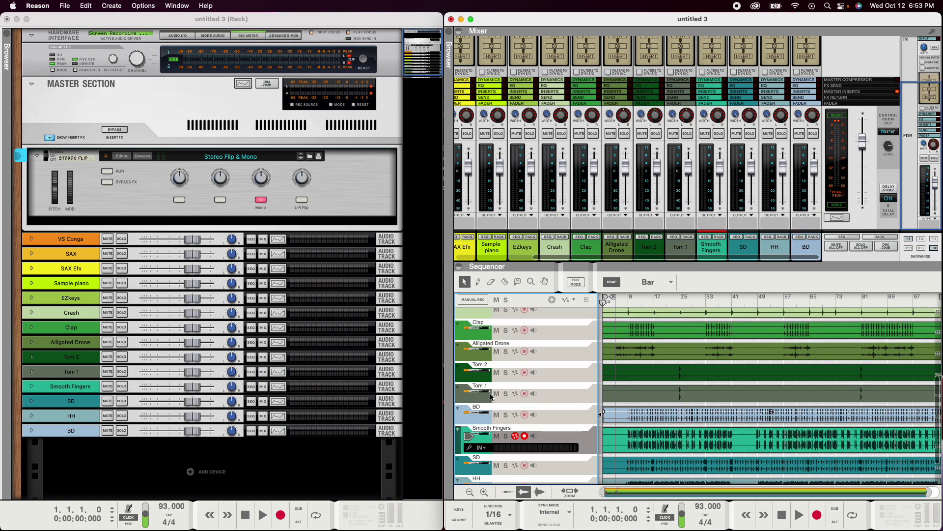
scroll(479, 378, "up", 1)
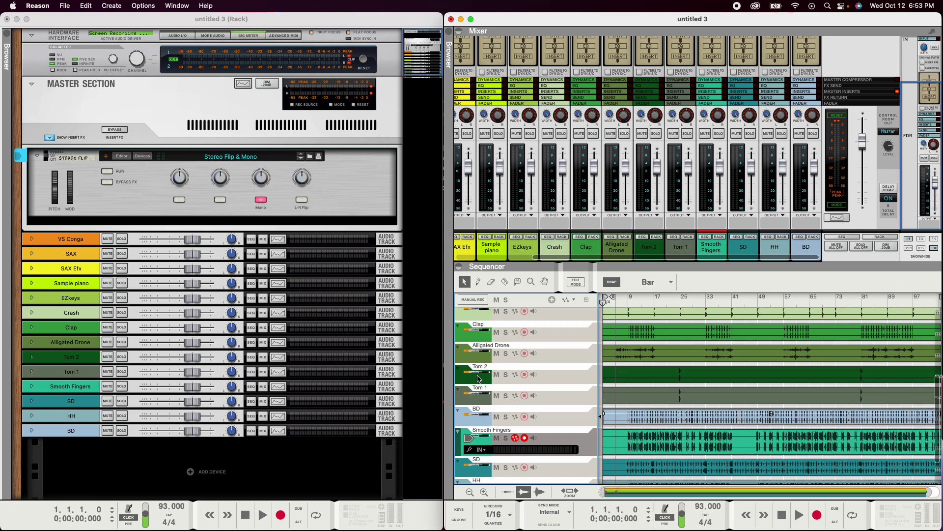
scroll(479, 378, "up", 7)
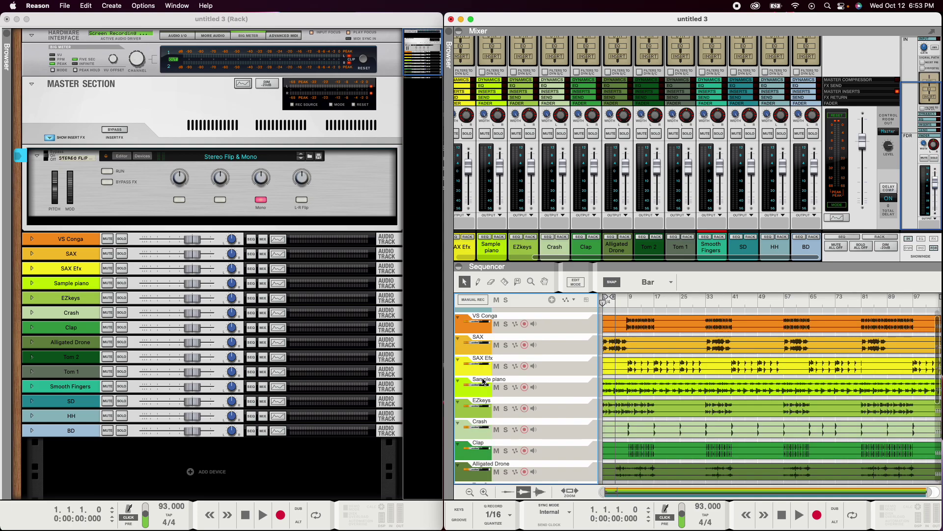
left_click(457, 326)
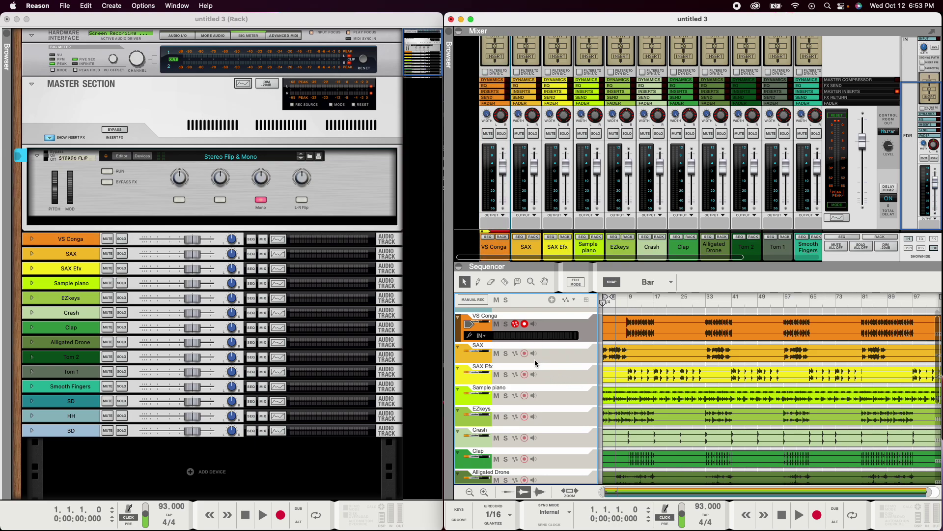
scroll(530, 366, "down", 4)
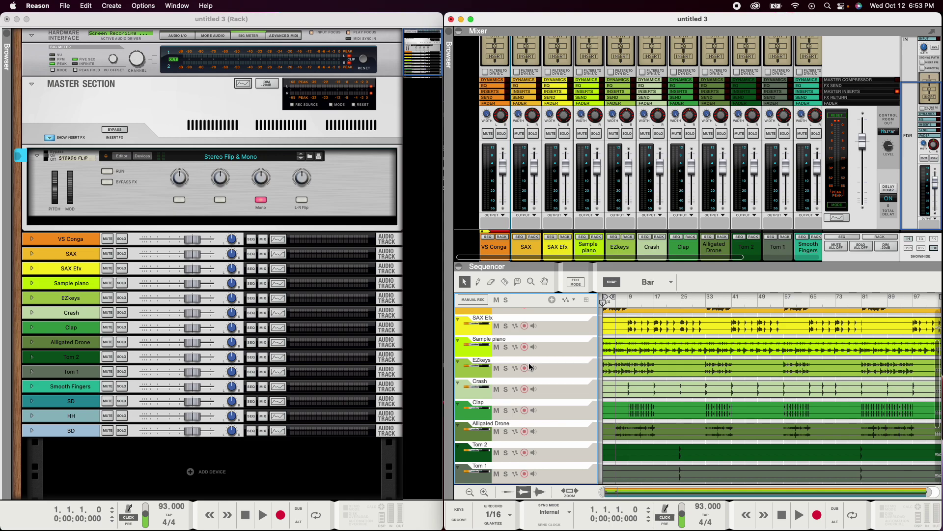
scroll(529, 366, "down", 2)
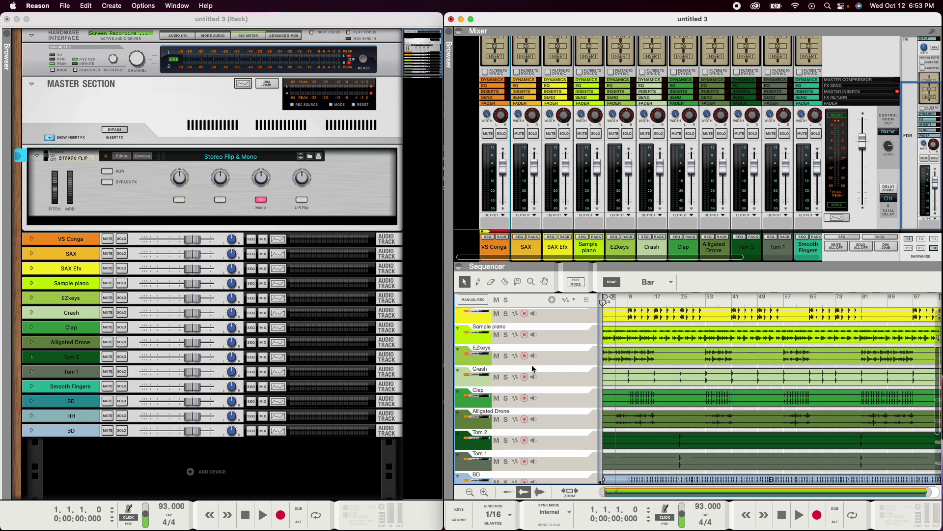
scroll(532, 364, "down", 5)
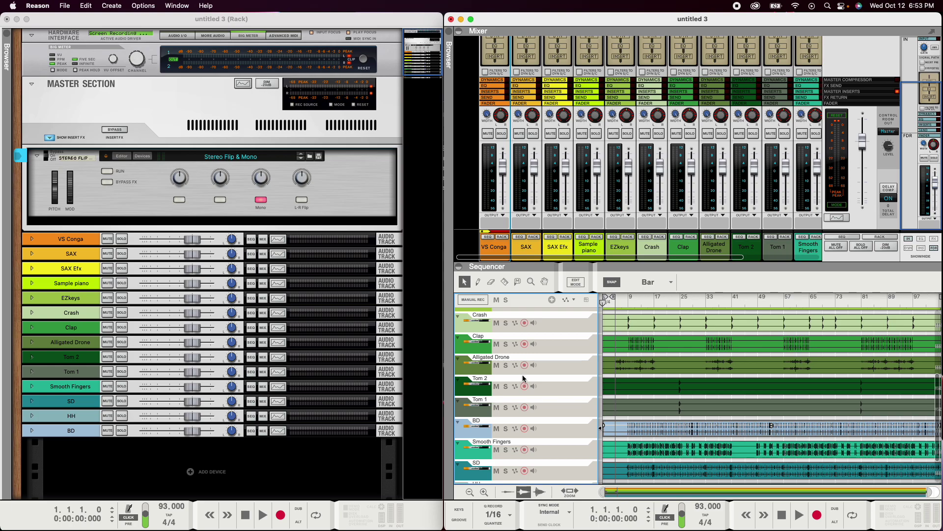
- Set the track colour of the Clap, Alligated Drone, Tom 2, Tom 1 and BD tracks to Wheat
scroll(529, 375, "down", 1)
left_click(571, 340)
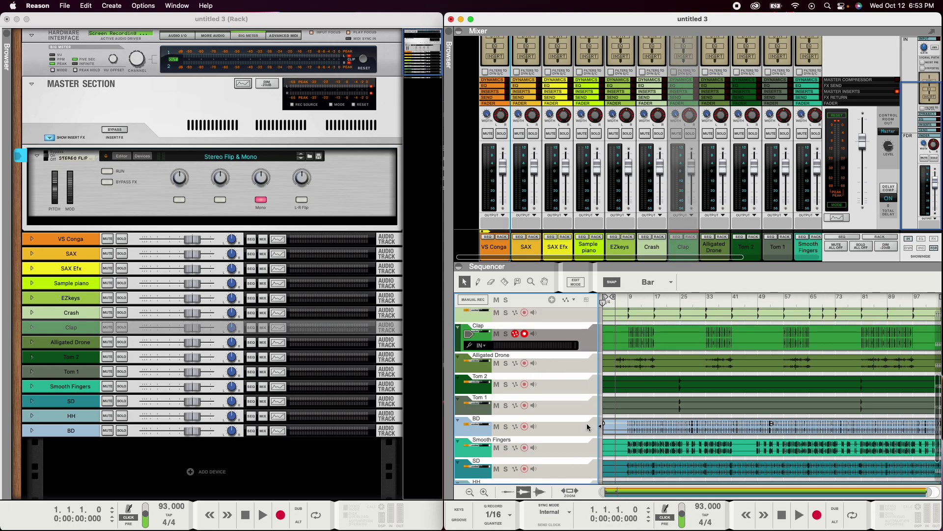
left_click(569, 431)
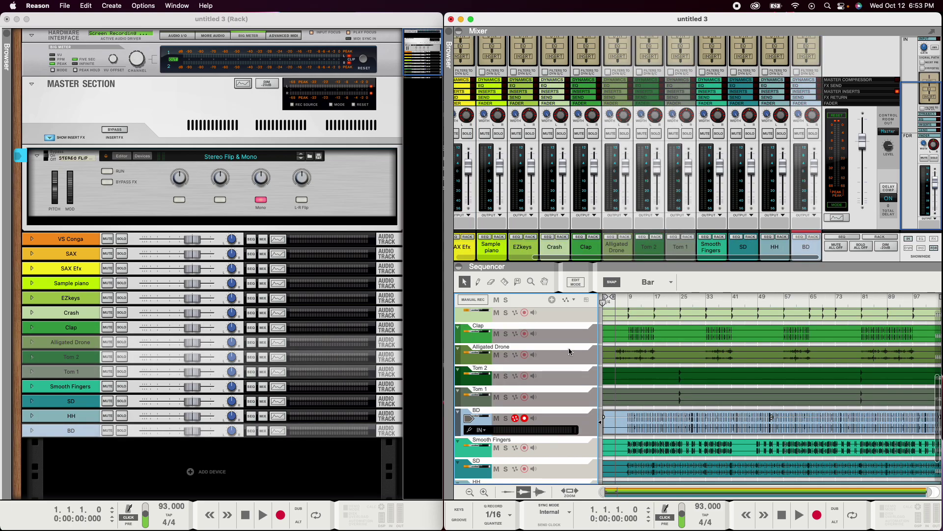
right_click(577, 432)
mouse_move(650, 514)
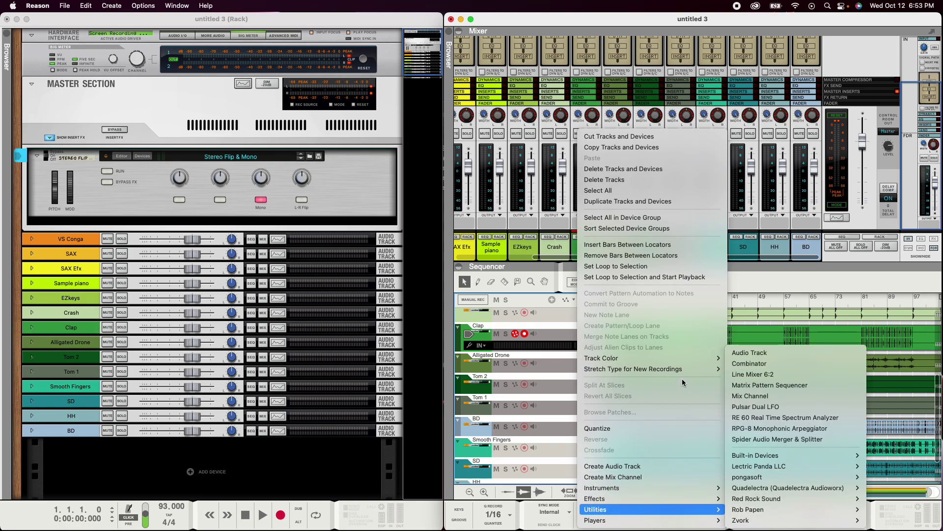
mouse_move(666, 357)
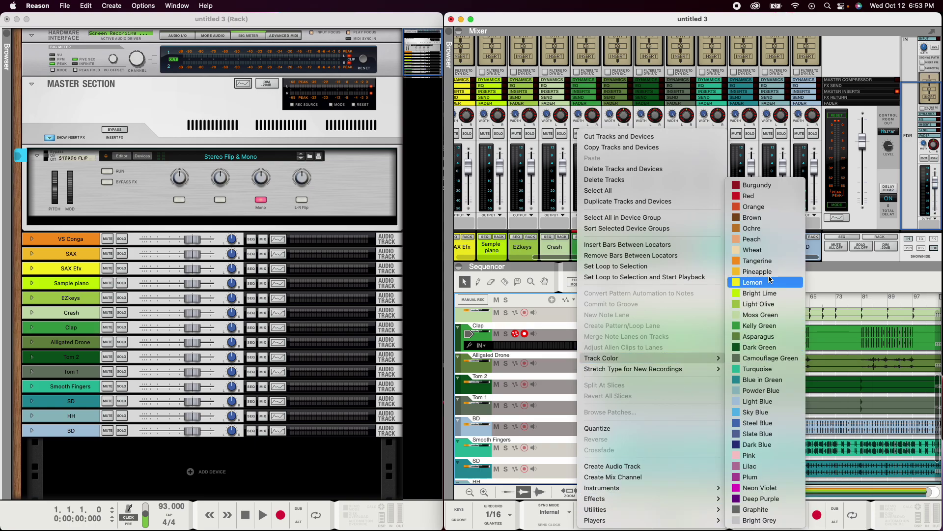
left_click(753, 250)
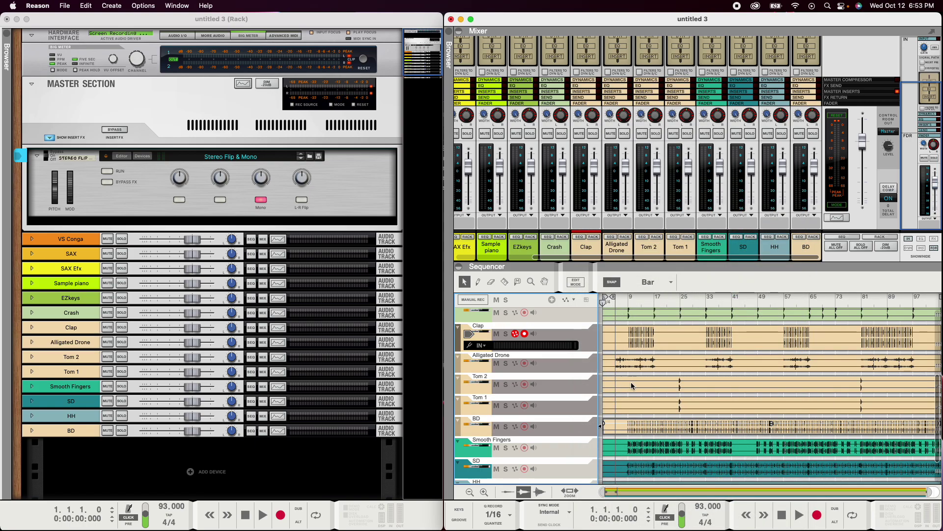
- Give the Sample piano and EZkeys tracks the same Bright Lime track colour
scroll(554, 361, "up", 5)
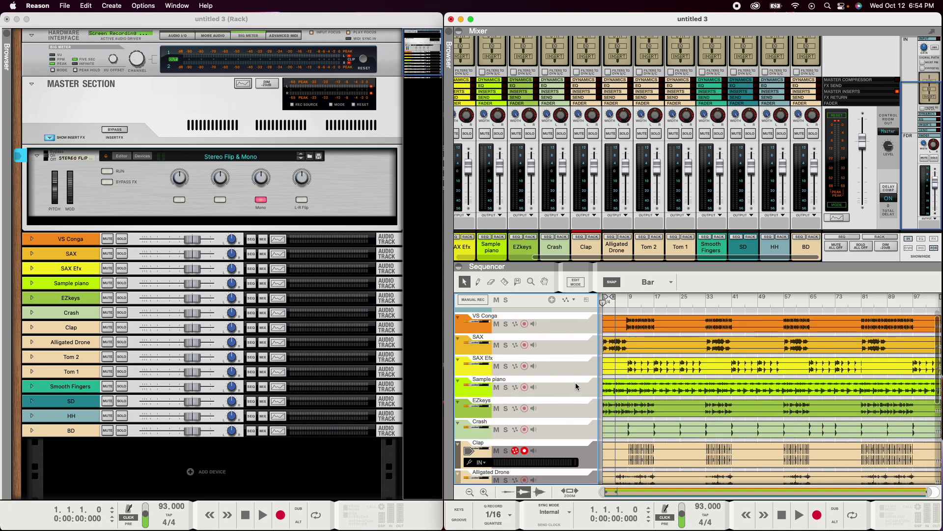
left_click(576, 413)
left_click(567, 382)
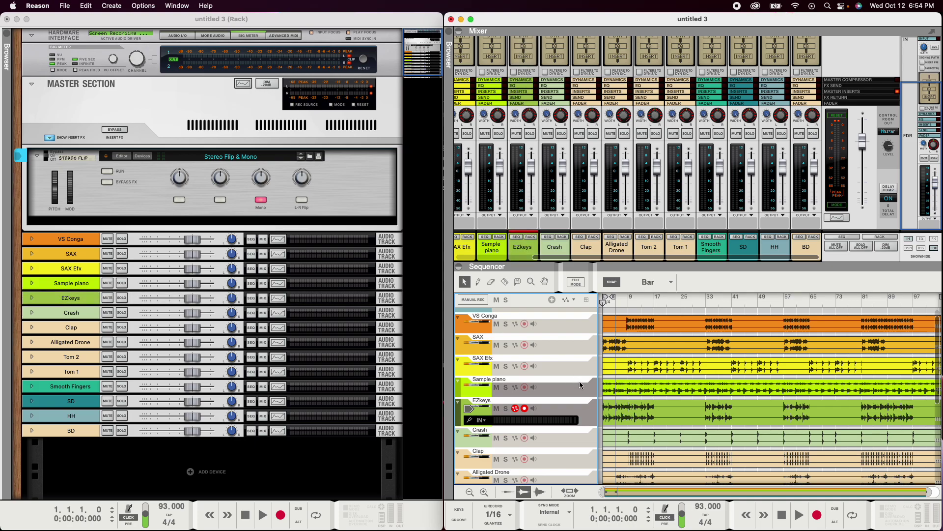
right_click(567, 381)
mouse_move(659, 360)
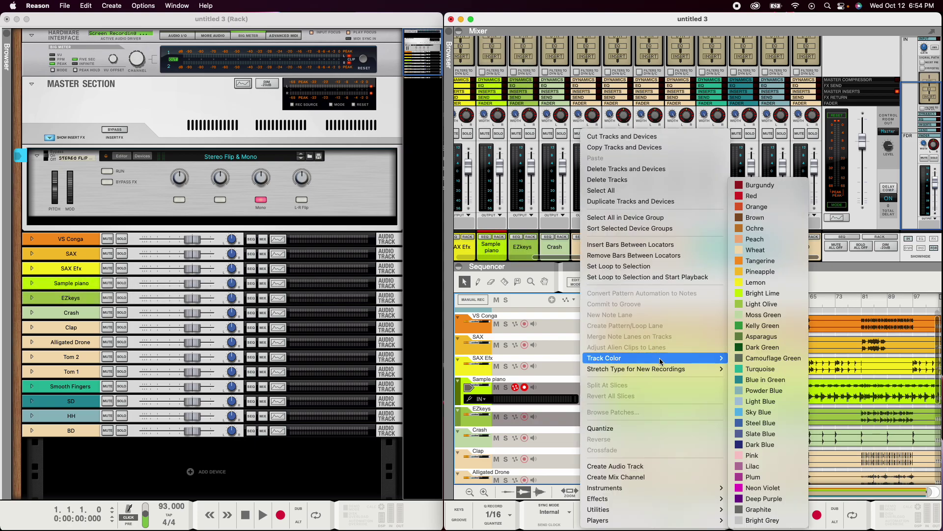
left_click(572, 374)
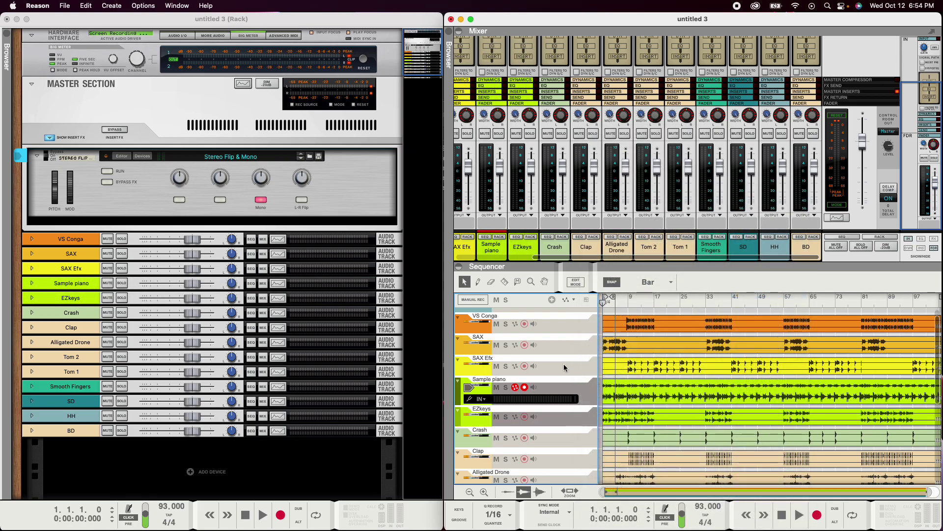
- Set the Smooth Fingers track colour to Wheat to match the other grouped tracks
left_click(567, 366)
left_click(585, 344)
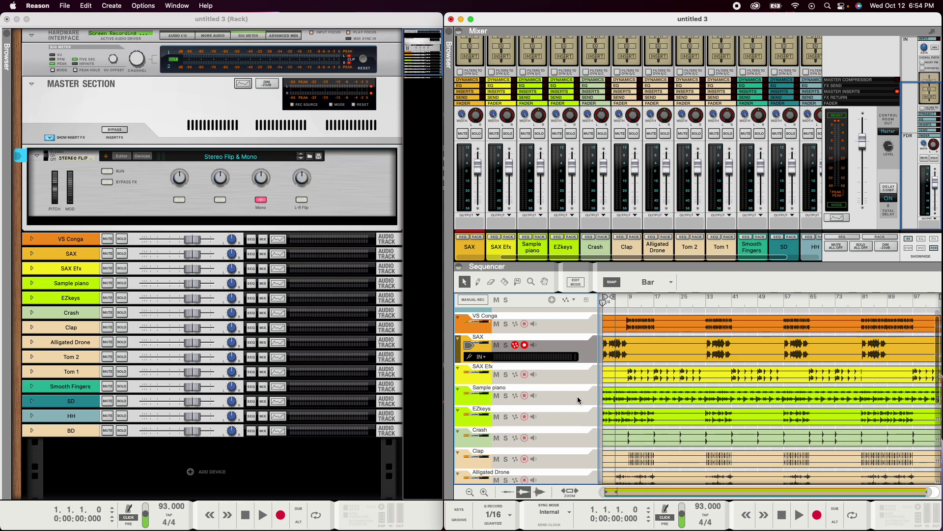
scroll(572, 379, "down", 5)
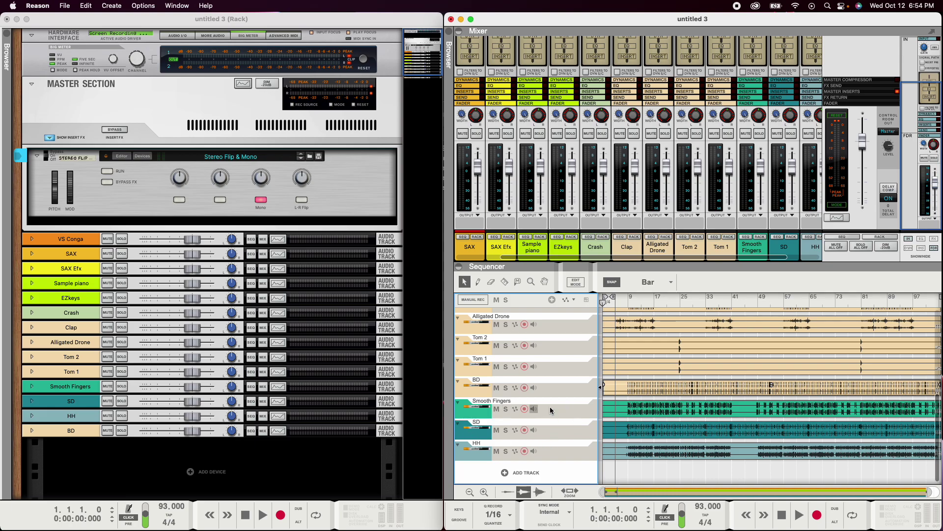
right_click(583, 407)
mouse_move(658, 357)
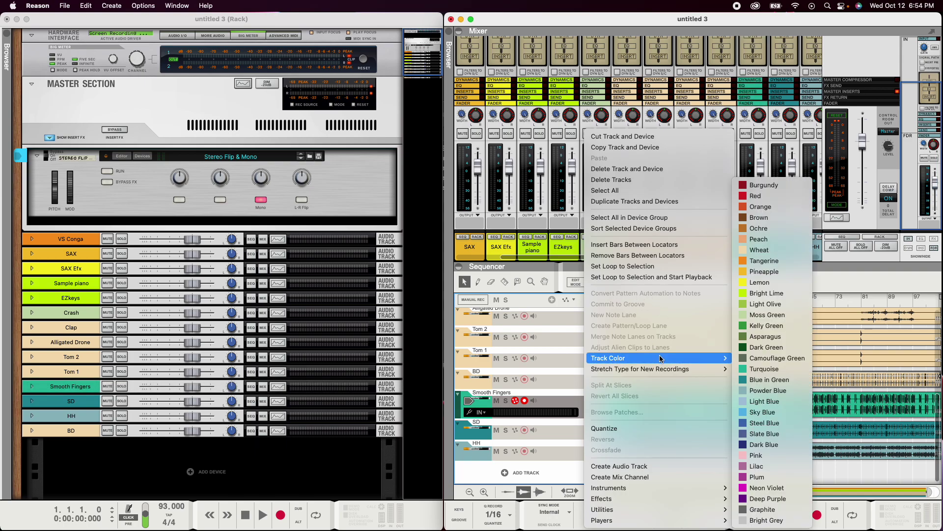
left_click(759, 249)
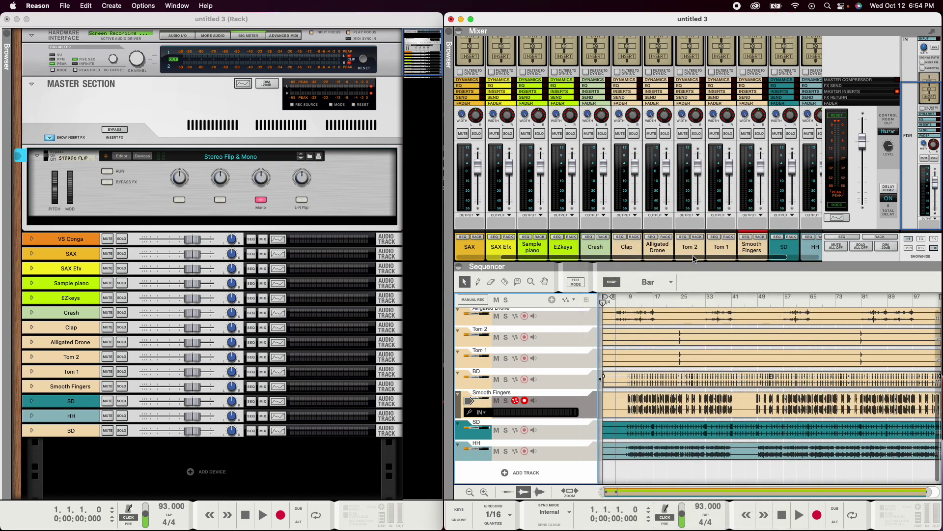
- Move the BD channel in the mixer between Smooth Fingers and SD
left_click_drag(748, 257, 780, 260)
left_click(813, 237)
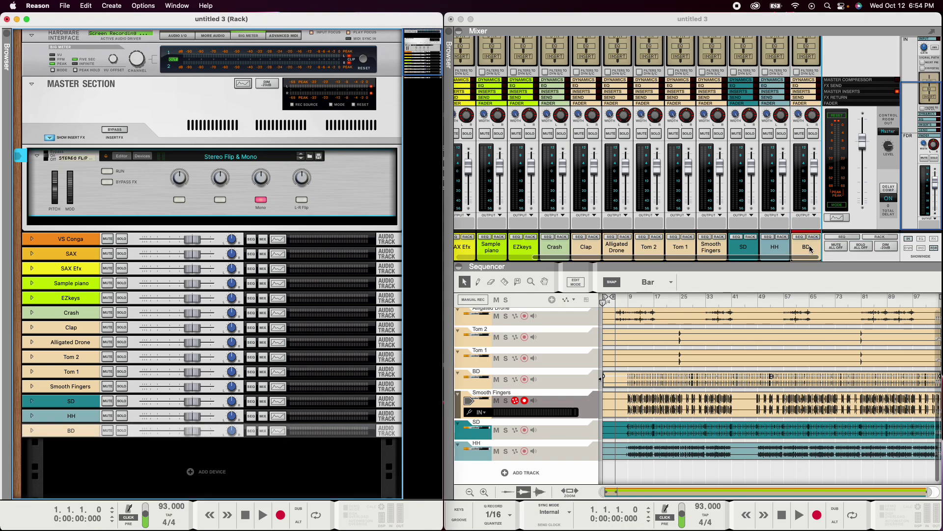
double_click(809, 246)
left_click_drag(809, 255, 655, 242)
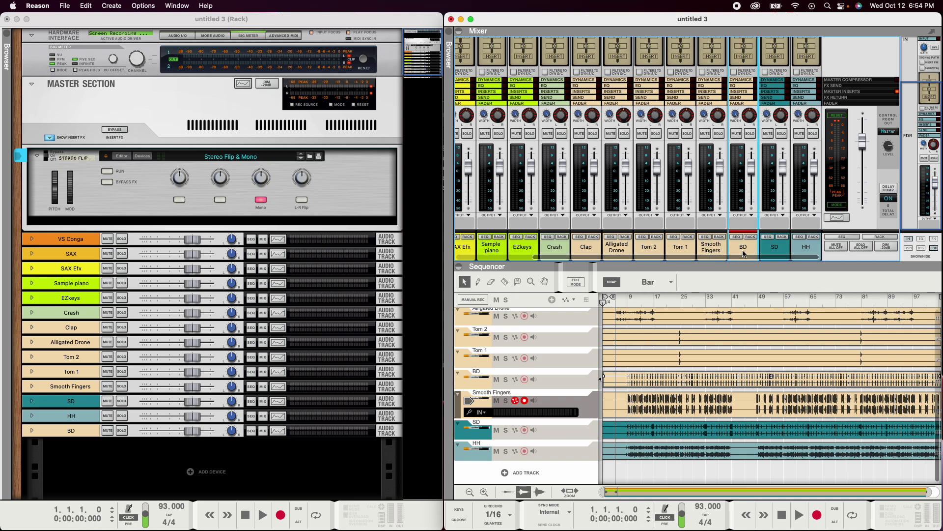
mouse_move(658, 258)
left_mouse_down()
mouse_move(531, 259)
mouse_move(670, 264)
left_mouse_up()
- Solo the SD channel in the mixer and set the playback position to bar 9
left_click(782, 249)
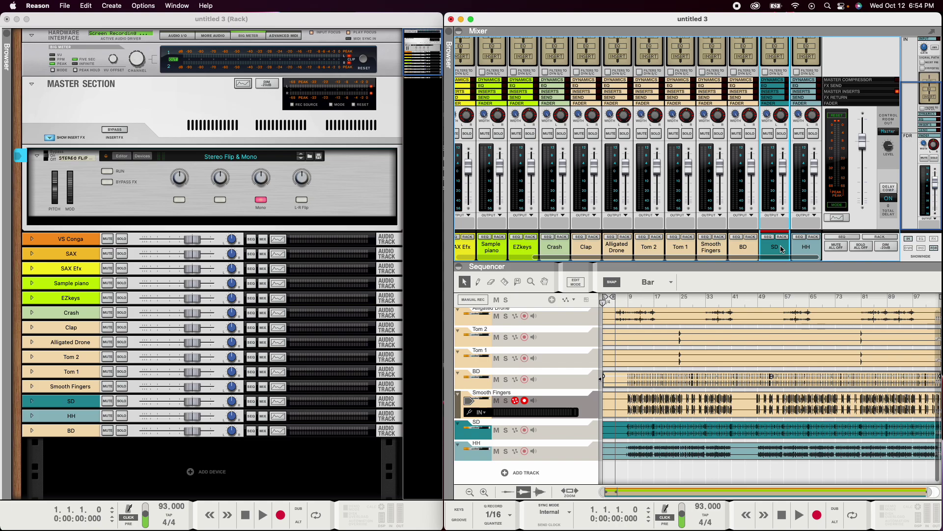
scroll(782, 218, "up", 3)
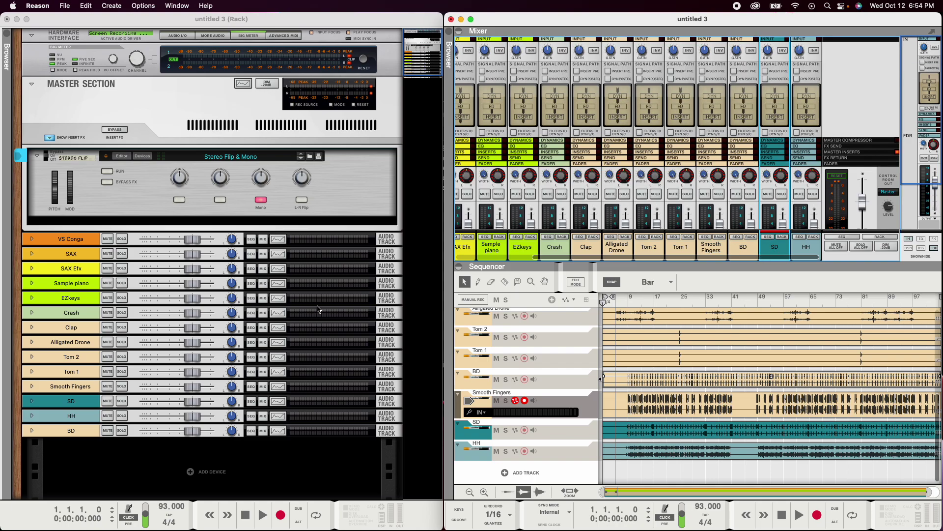
left_click(781, 194)
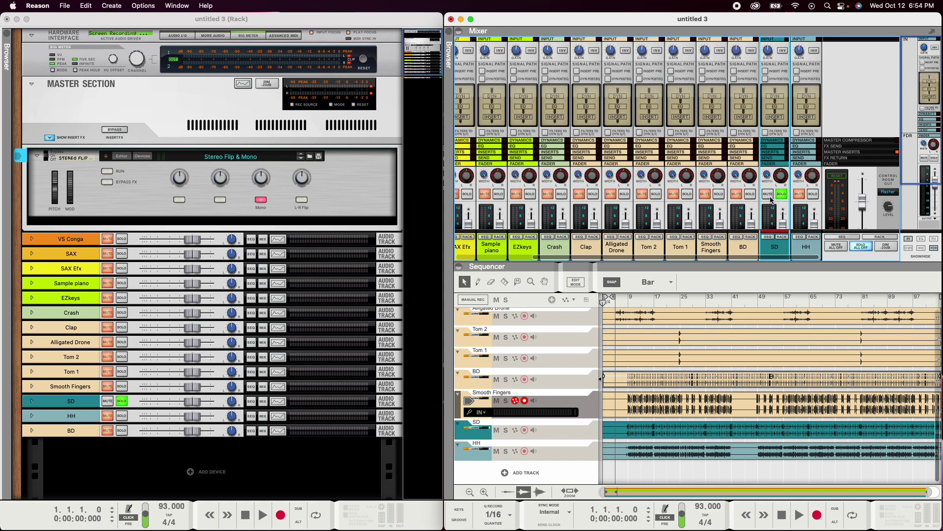
left_click(627, 298)
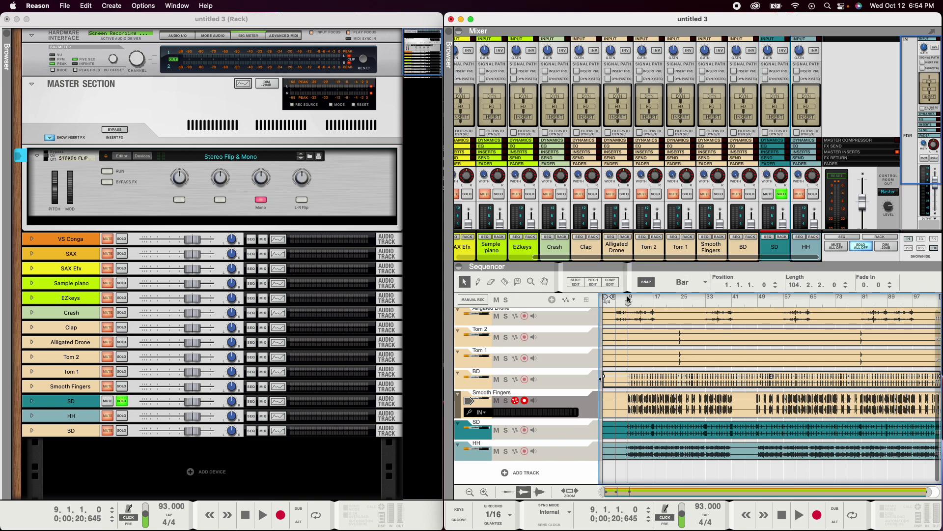
- Play the soloed SD channel and cycle the master meter mode through VU and peak, ending on peak metering
key("space")
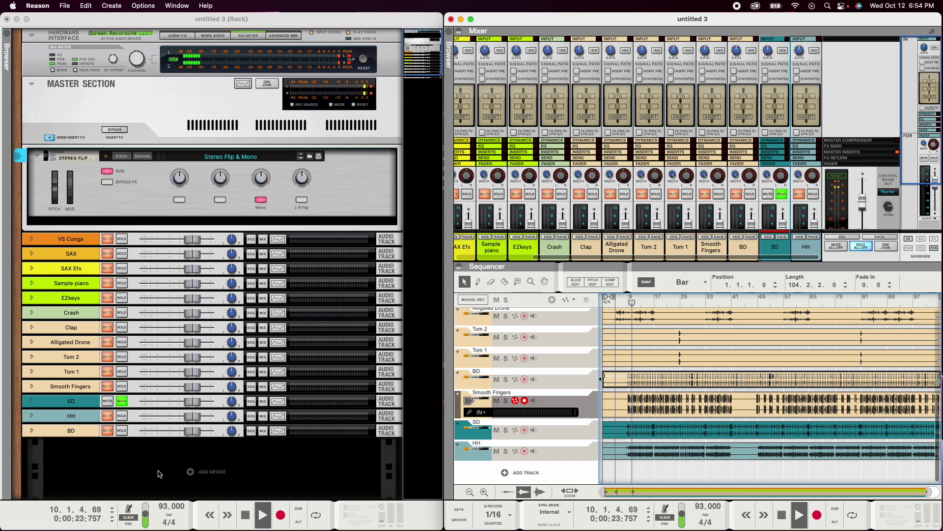
left_click(129, 522)
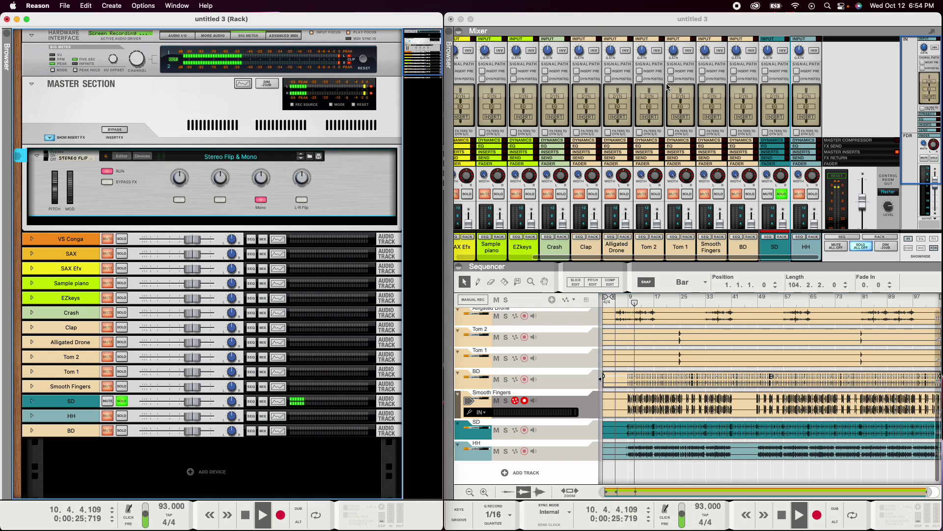
scroll(699, 98, "down", 3)
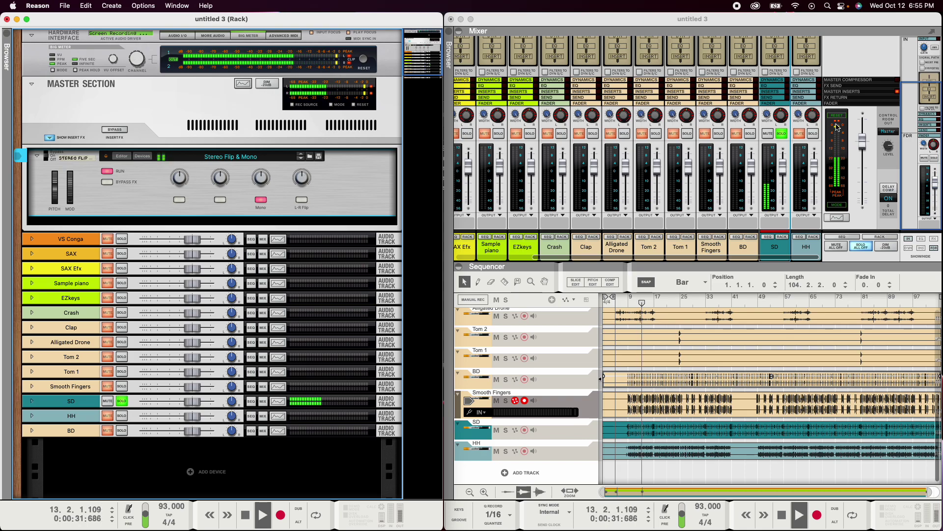
left_click(838, 122)
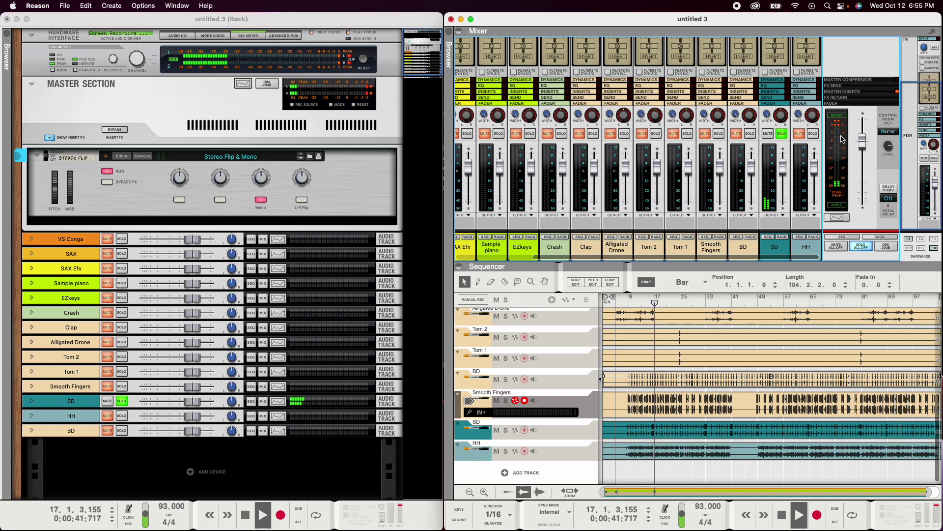
left_click(837, 206)
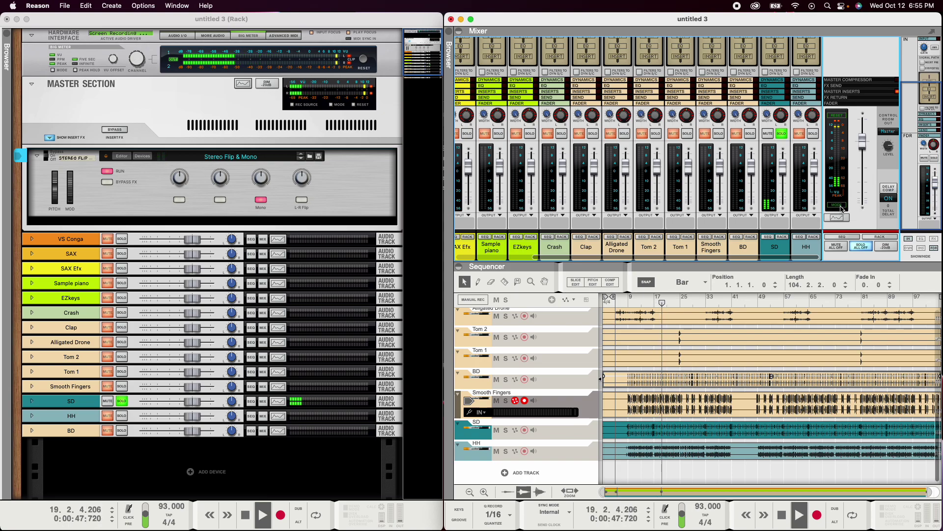
left_click(840, 208)
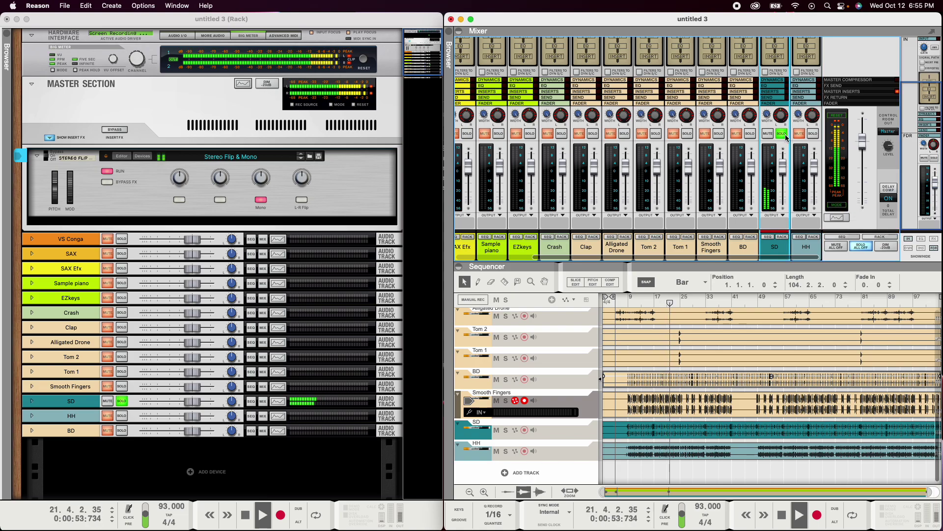
- Set the SD channel's input gain to about -12.29 dB during playback, checking the result against the channel and master meters
scroll(786, 141, "up", 3)
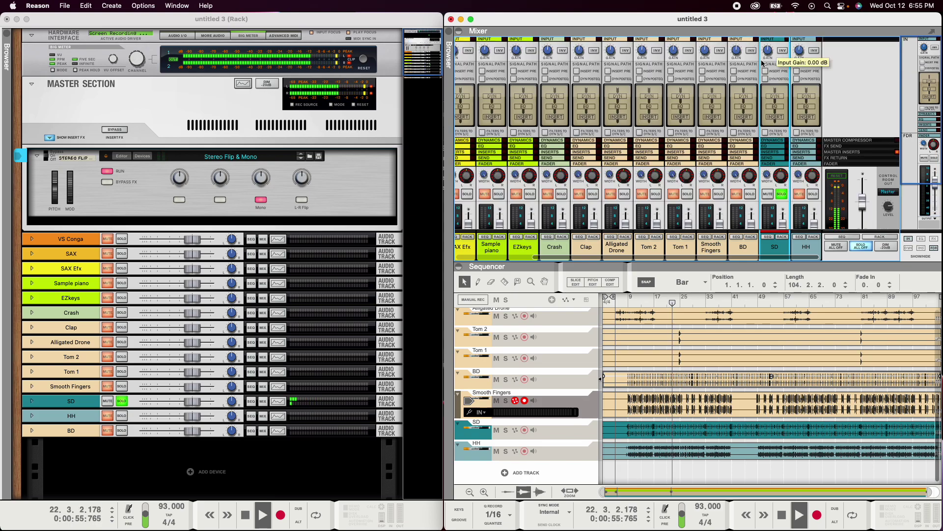
scroll(784, 131, "down", 3)
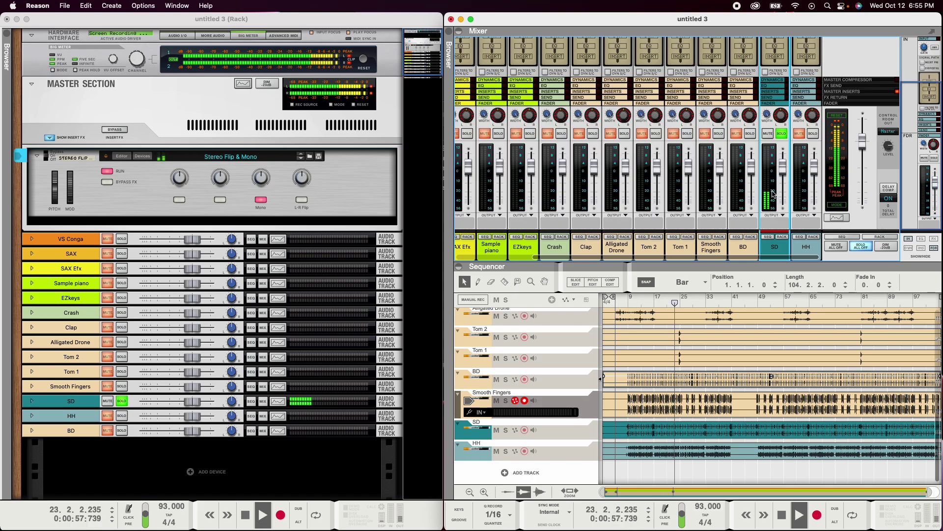
scroll(785, 127, "up", 3)
mouse_move(773, 52)
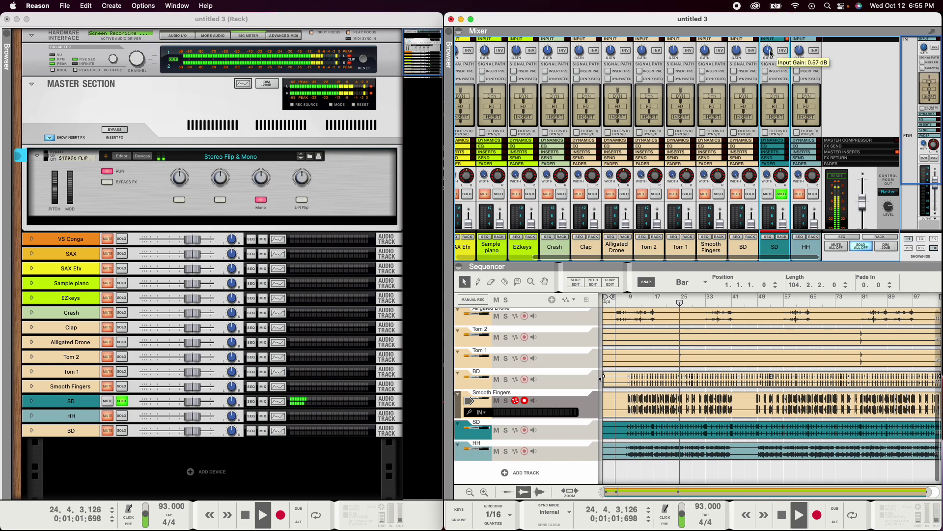
scroll(740, 70, "down", 3)
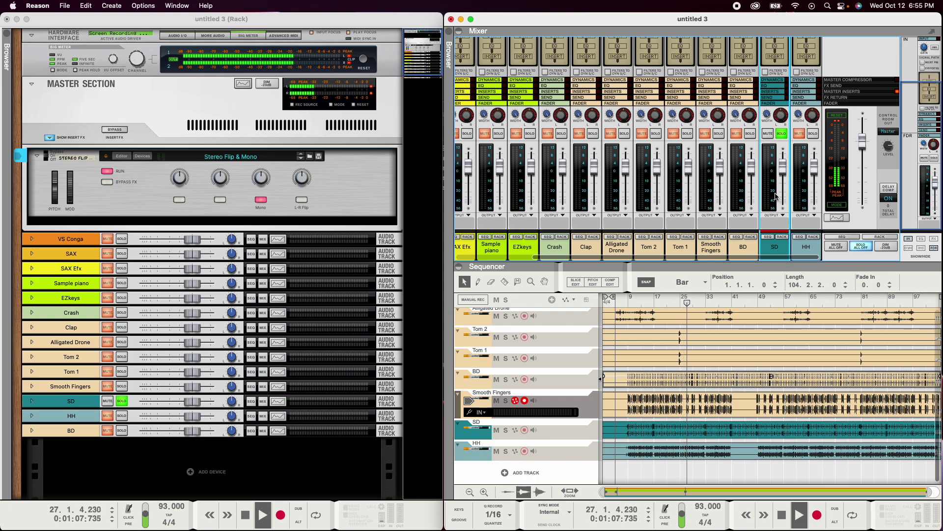
scroll(775, 195, "up", 3)
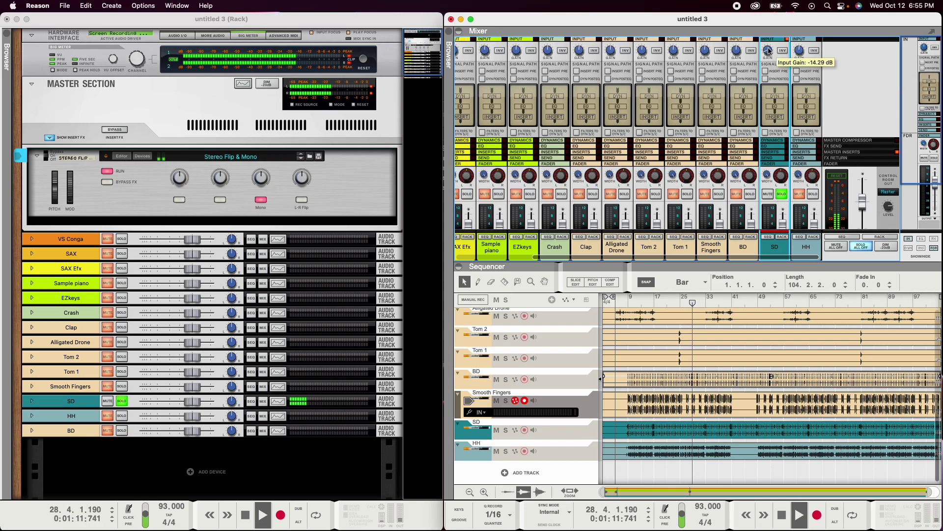
scroll(775, 195, "down", 3)
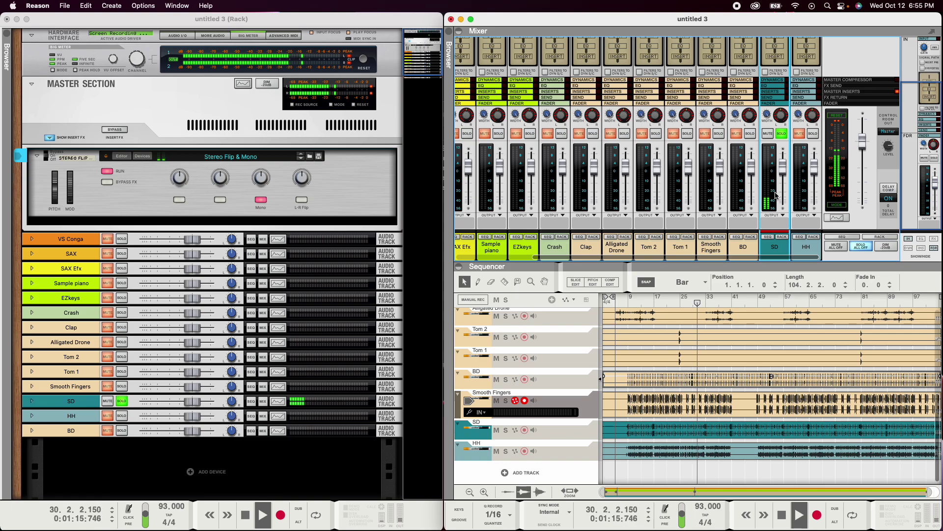
scroll(773, 143, "up", 3)
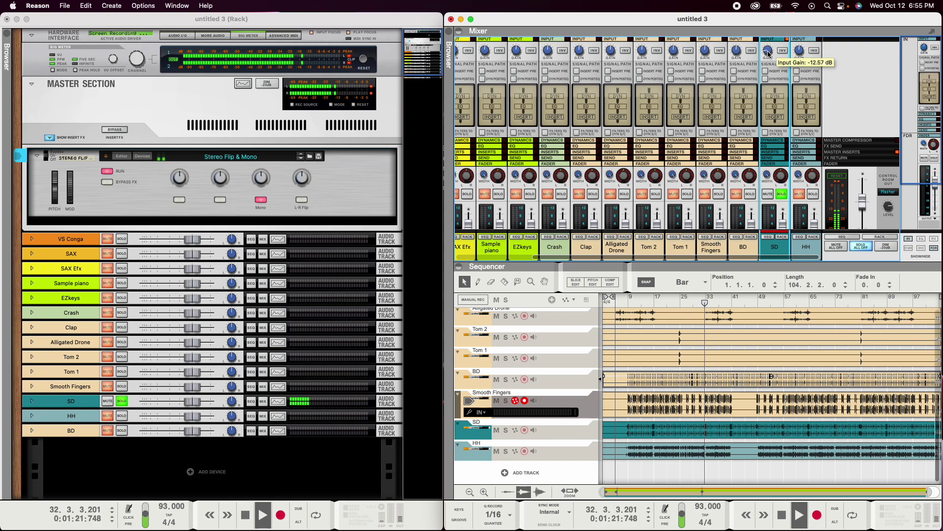
scroll(798, 188, "down", 3)
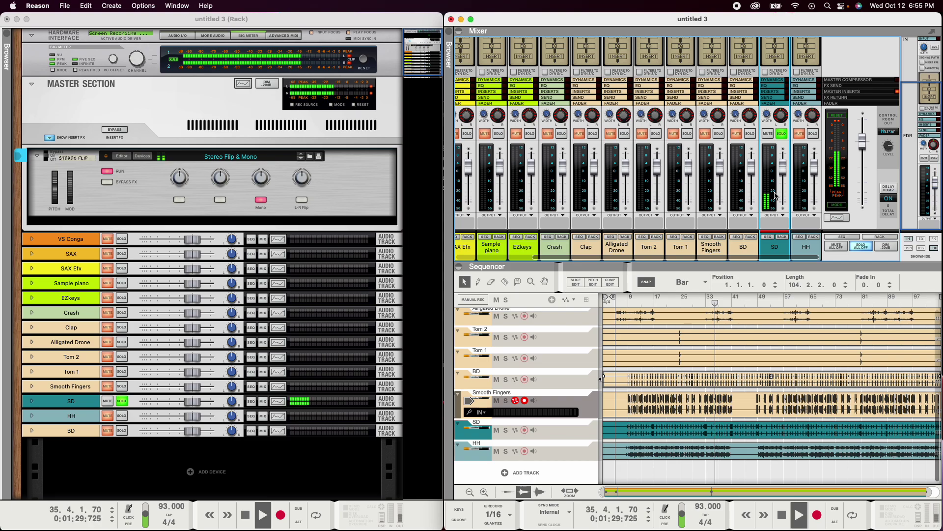
scroll(775, 195, "up", 3)
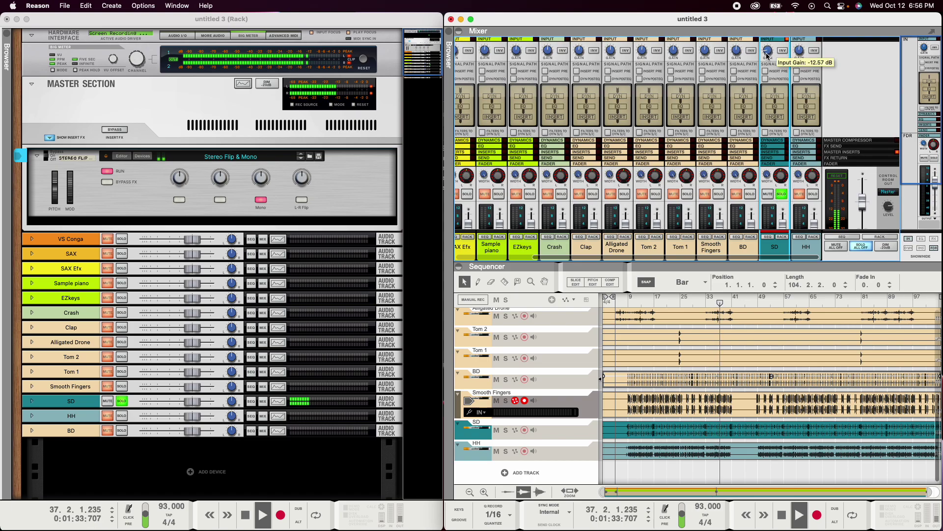
scroll(766, 53, "up", 2)
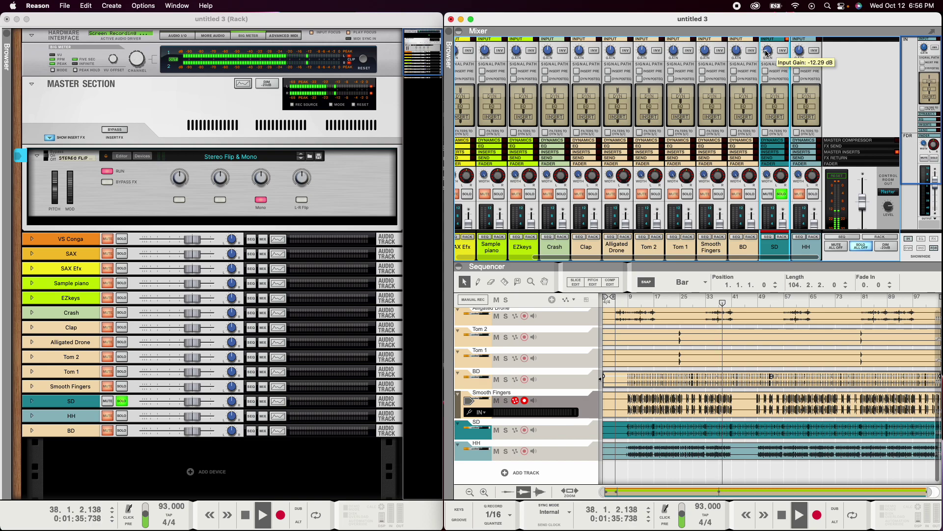
scroll(786, 142, "down", 3)
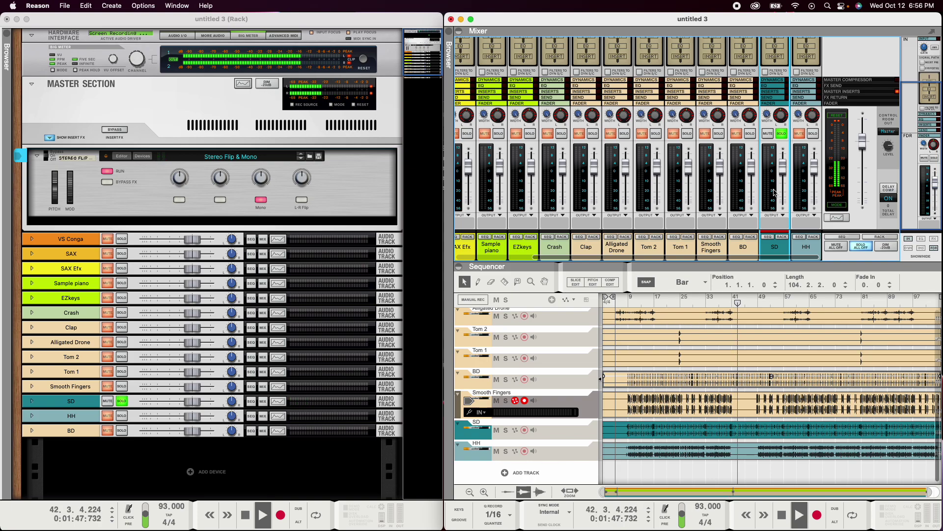
scroll(774, 162, "up", 3)
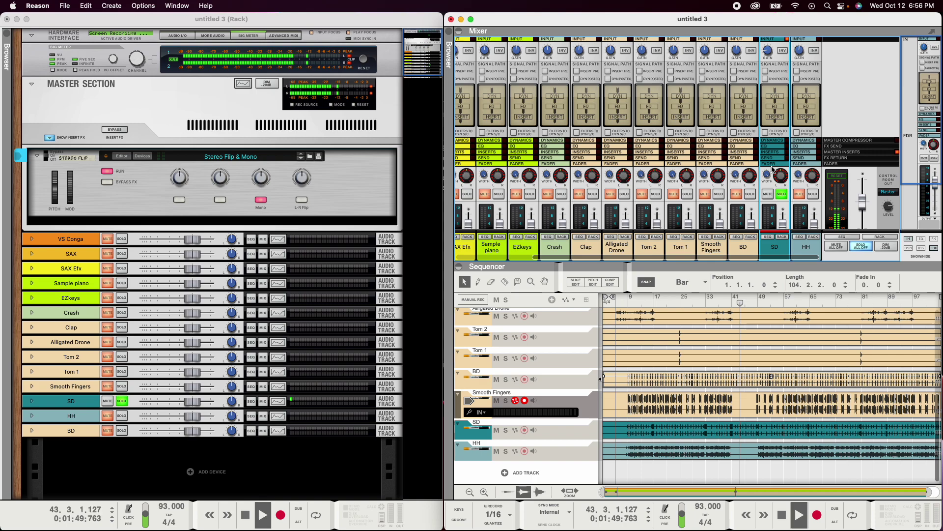
scroll(778, 77, "down", 3)
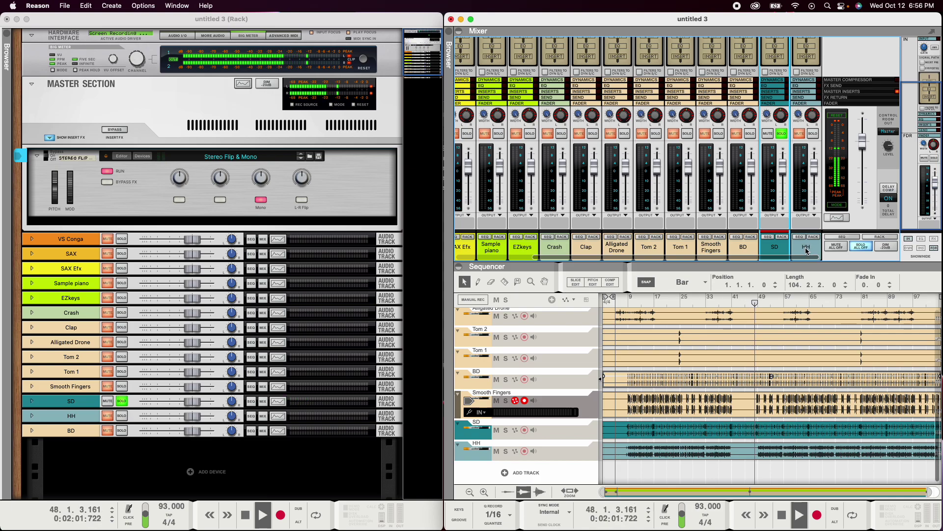
- Solo the BD channel in the mixer together with SD
left_click(742, 252)
left_click(752, 133)
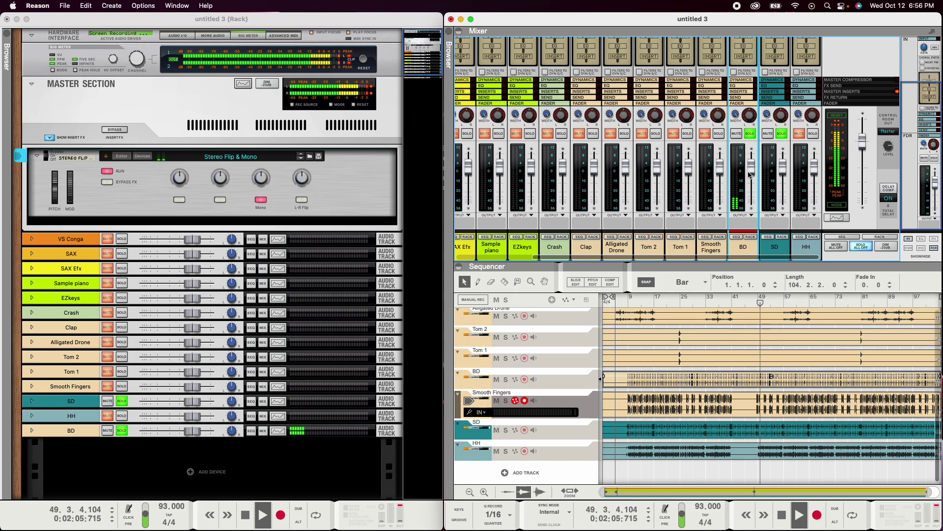
scroll(746, 145, "down", 1)
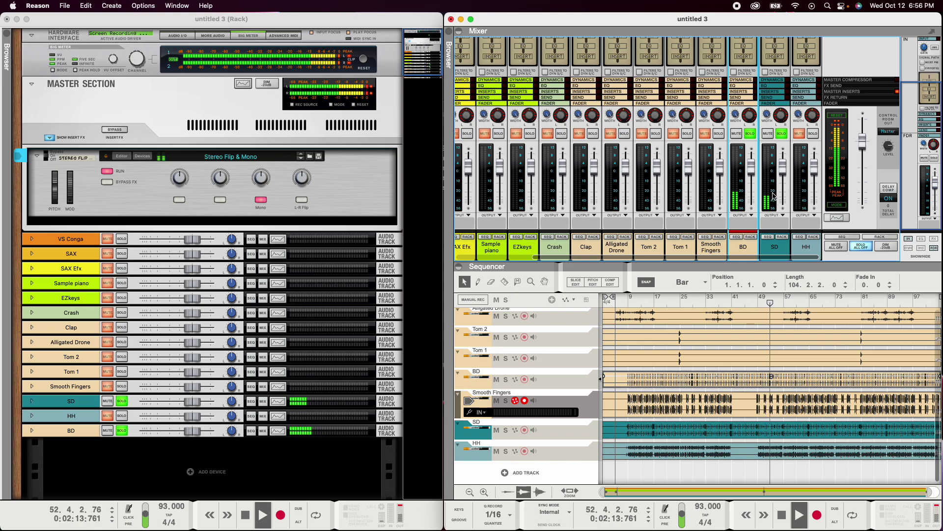
- Set the BD channel's input gain to about -11.43 dB and compare its level with SD on the meters
scroll(745, 188, "up", 3)
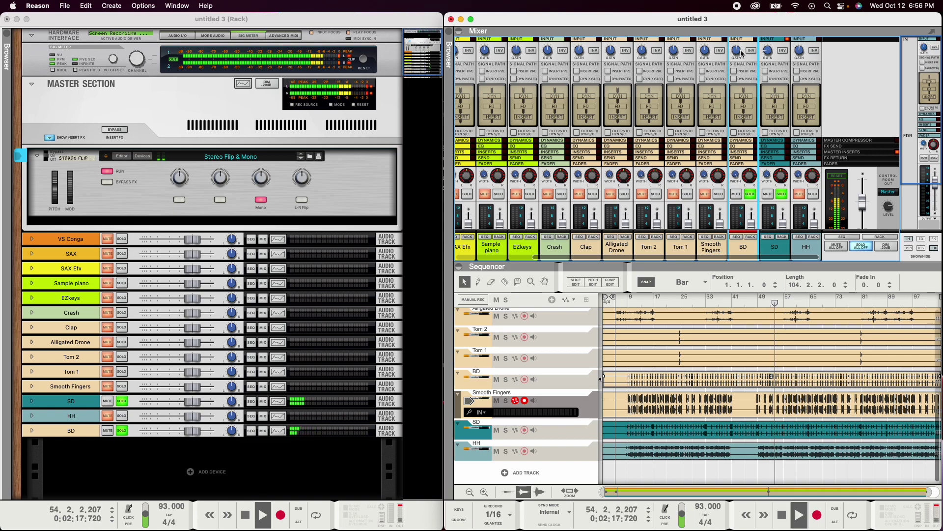
mouse_move(734, 63)
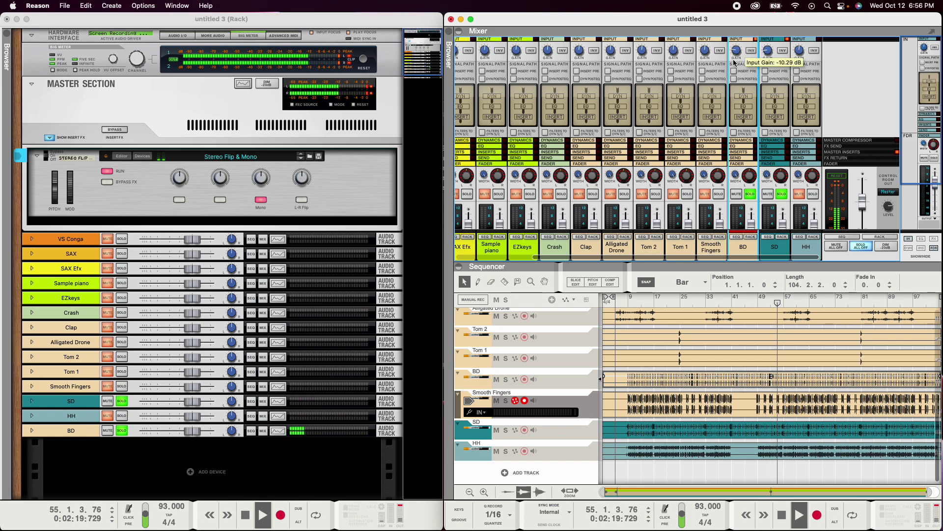
scroll(747, 123, "down", 3)
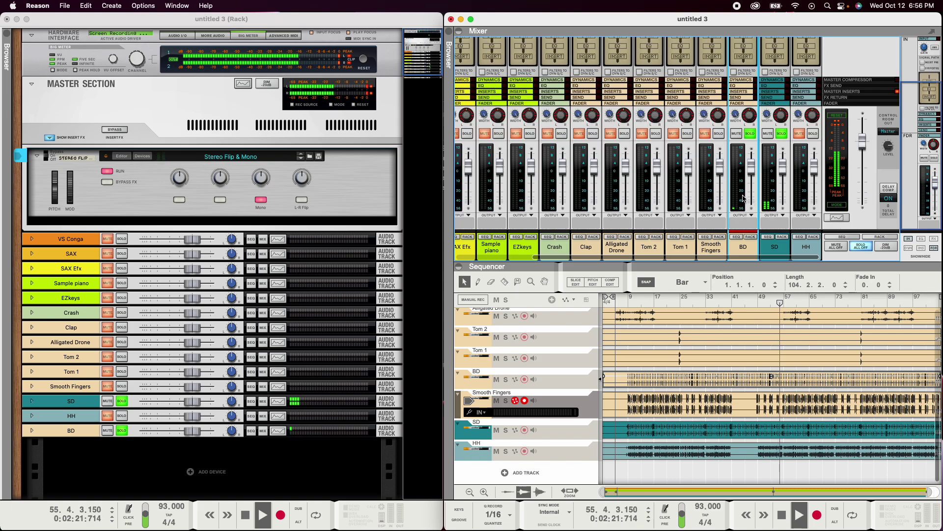
scroll(744, 114, "up", 3)
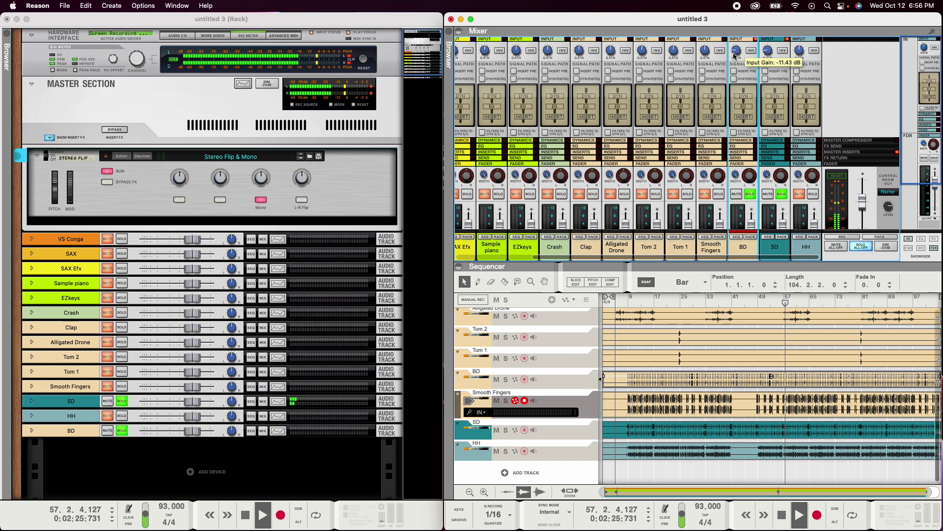
left_click_drag(735, 55, 737, 52)
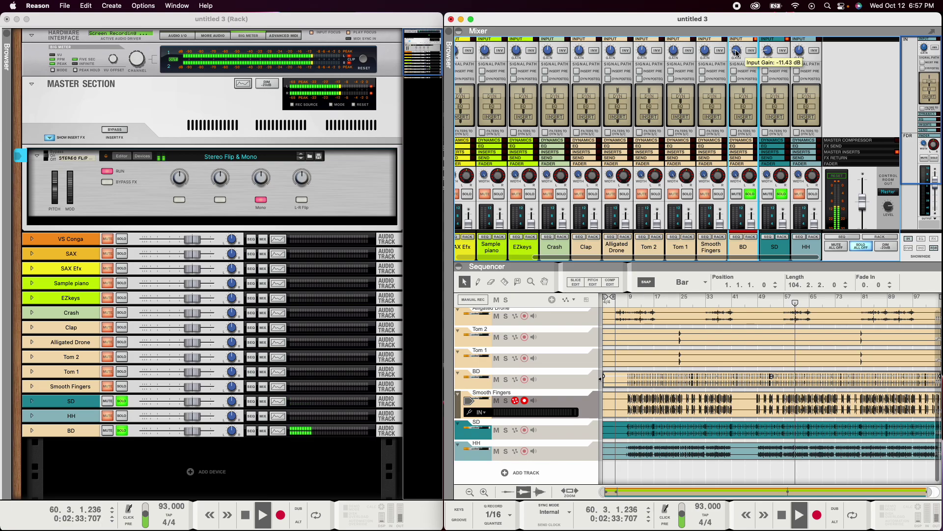
scroll(745, 78, "down", 3)
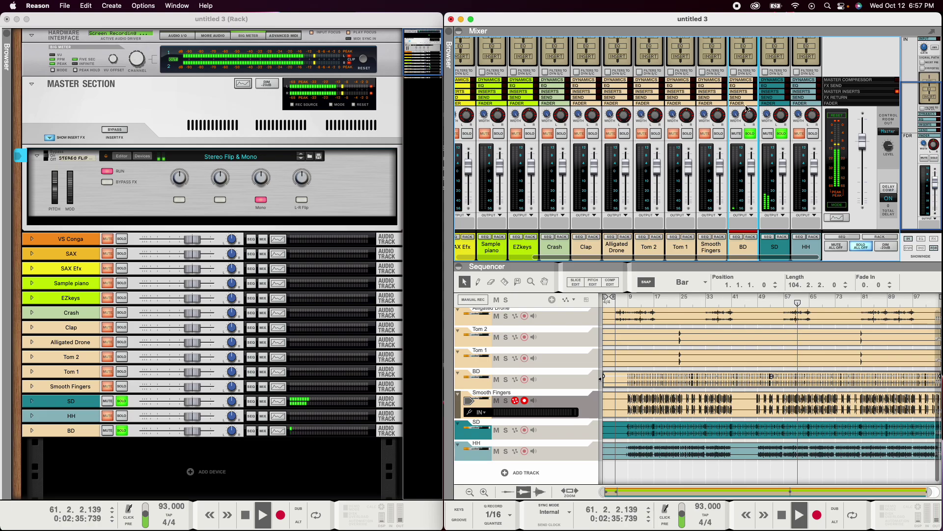
scroll(738, 126, "up", 3)
scroll(701, 106, "down", 3)
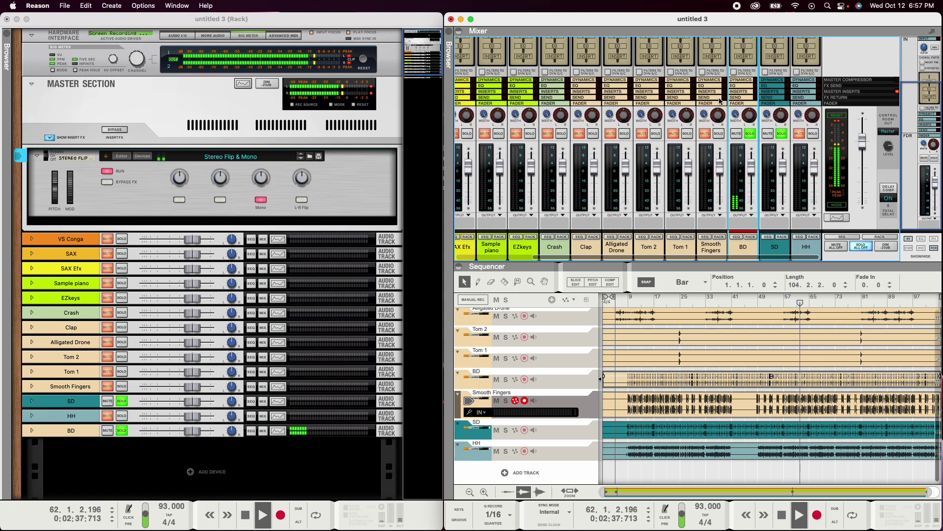
- Turn off solo on the SD channel and solo the Smooth Fingers channel together with BD
left_click(725, 208)
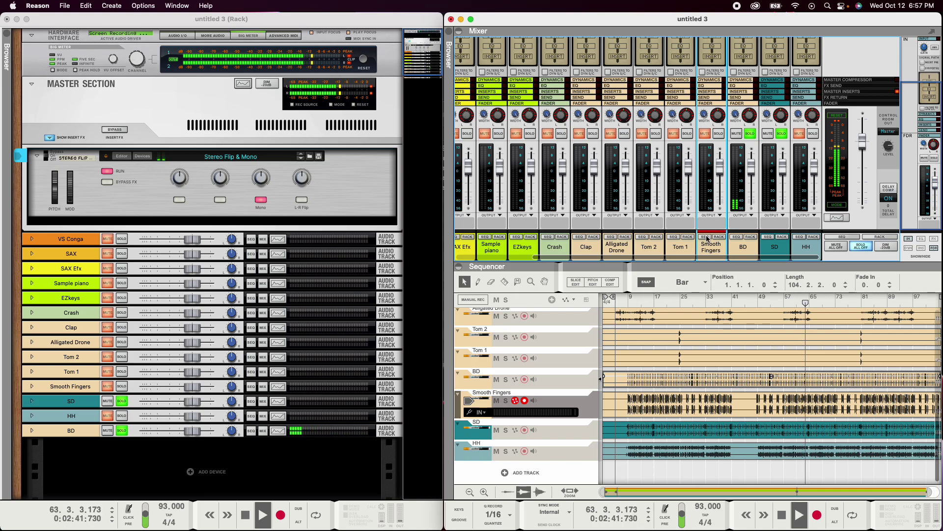
left_click(753, 251)
left_click(711, 251)
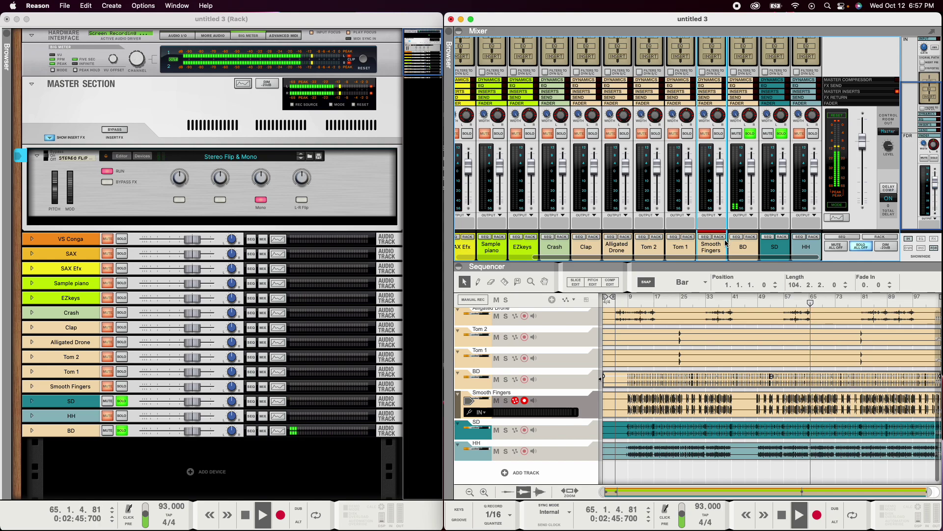
left_click(746, 253)
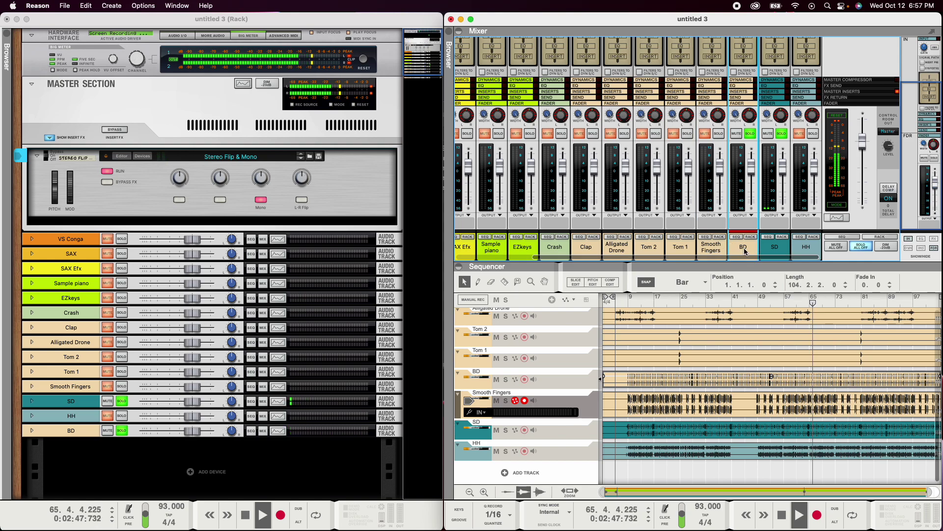
left_click(783, 136)
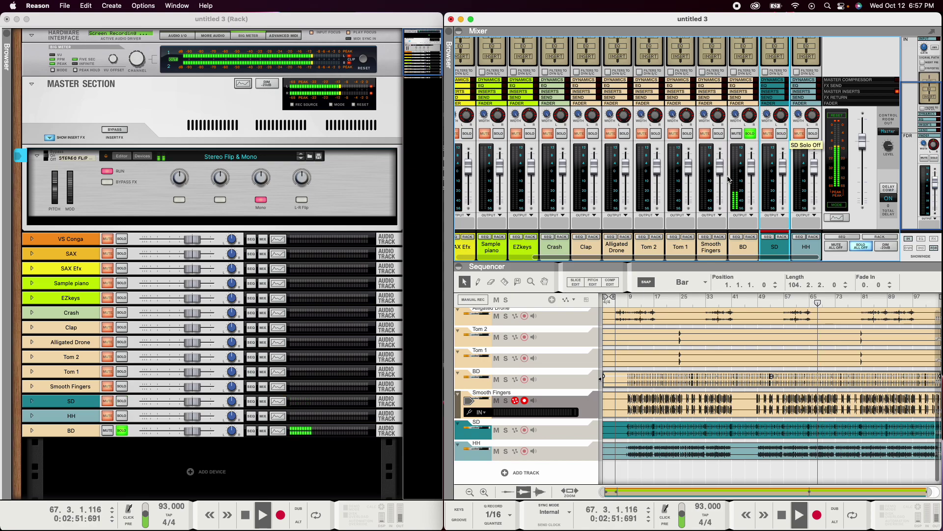
left_click(719, 250)
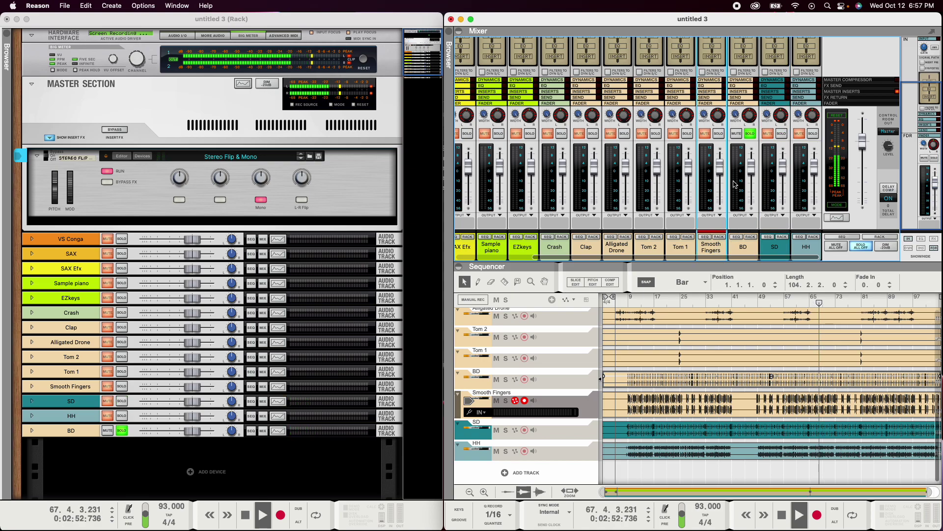
left_click(718, 133)
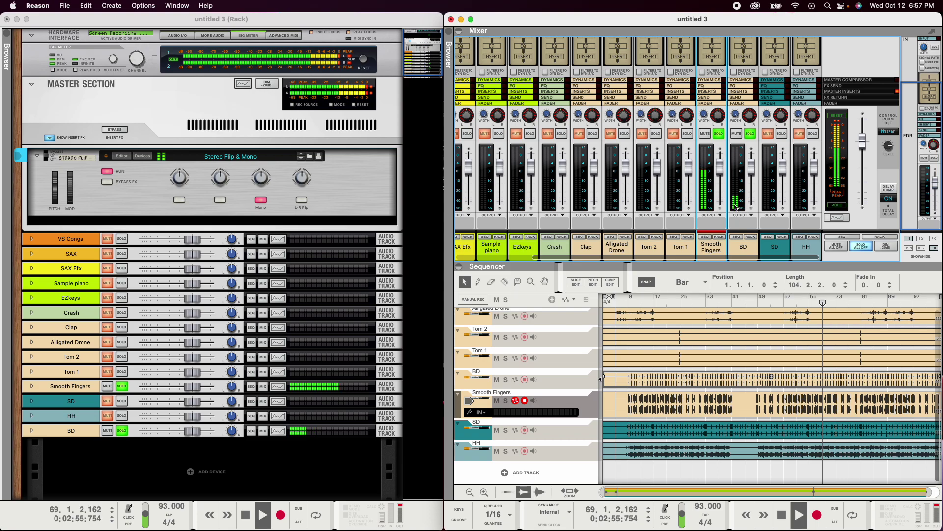
scroll(725, 149, "up", 2)
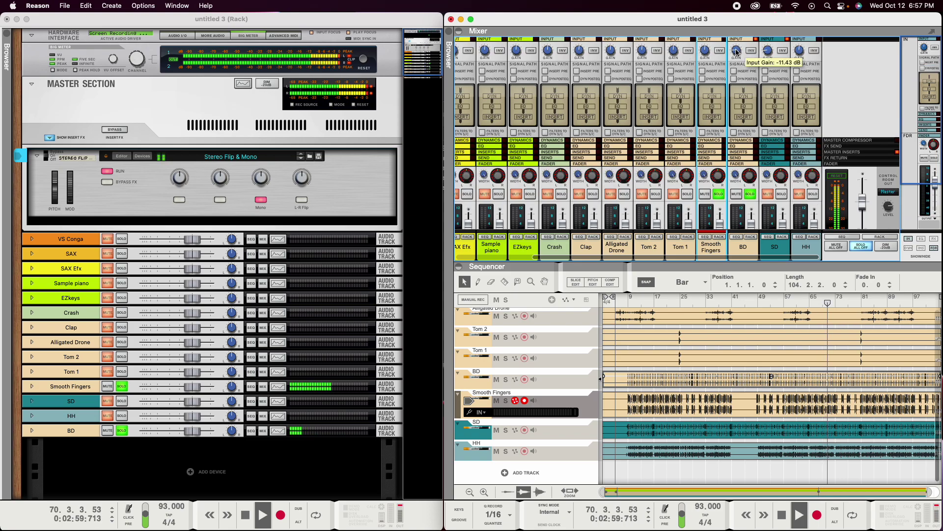
- Set the Smooth Fingers channel's input gain to -11.43 dB and play the song to check its level alongside BD
key("space")
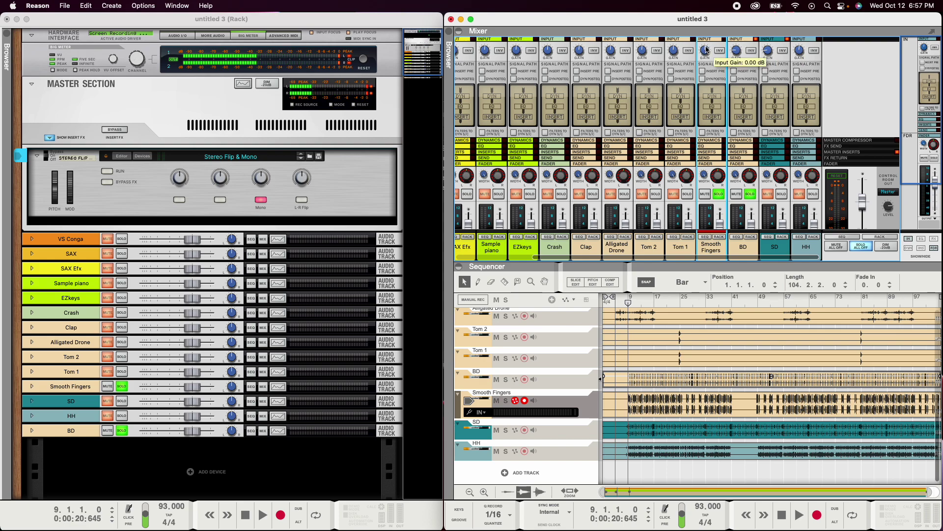
left_click_drag(707, 50, 703, 95)
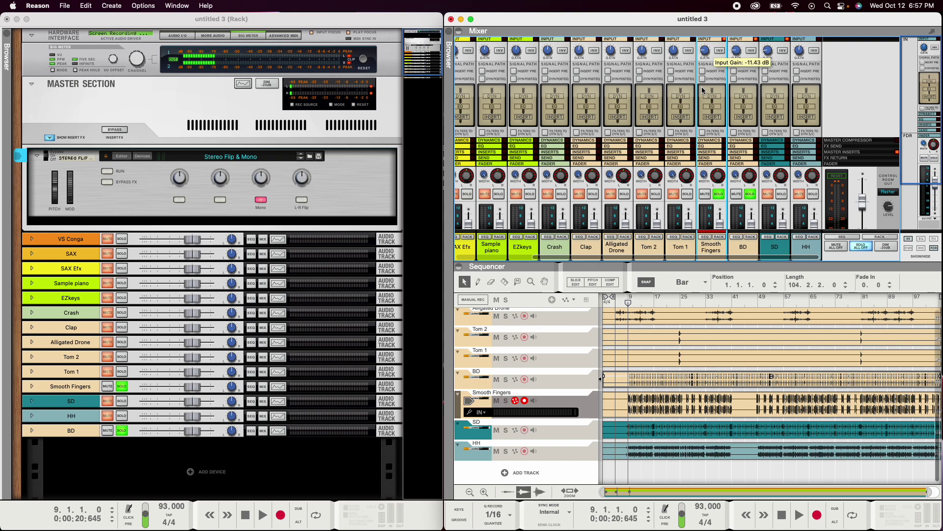
scroll(738, 158, "down", 3)
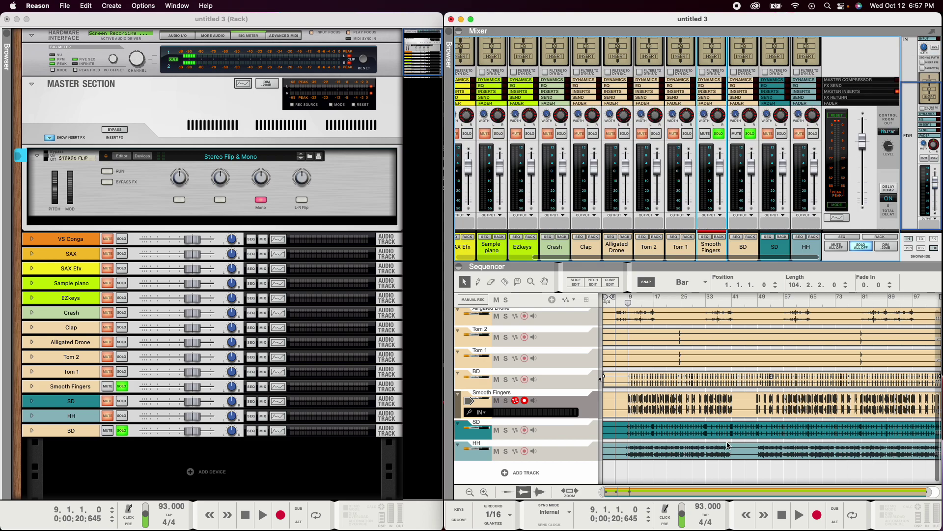
left_click(799, 514)
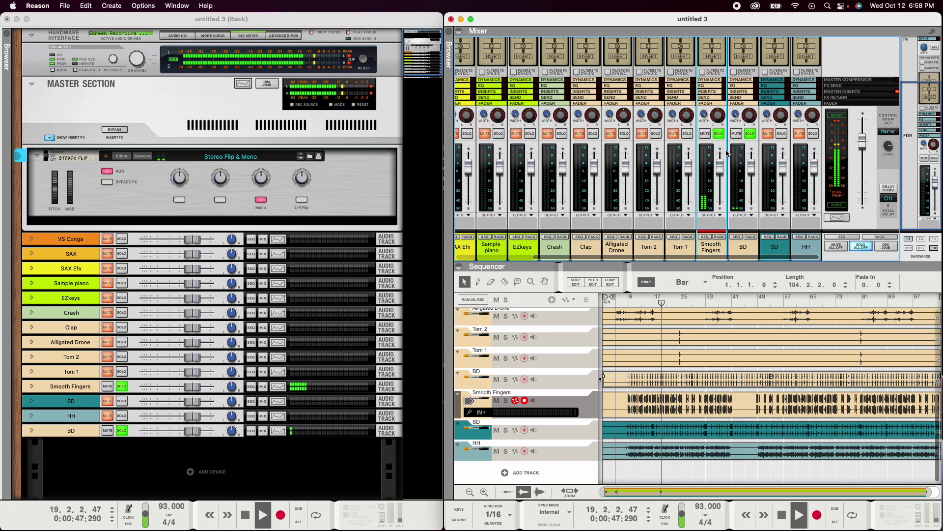
key("space")
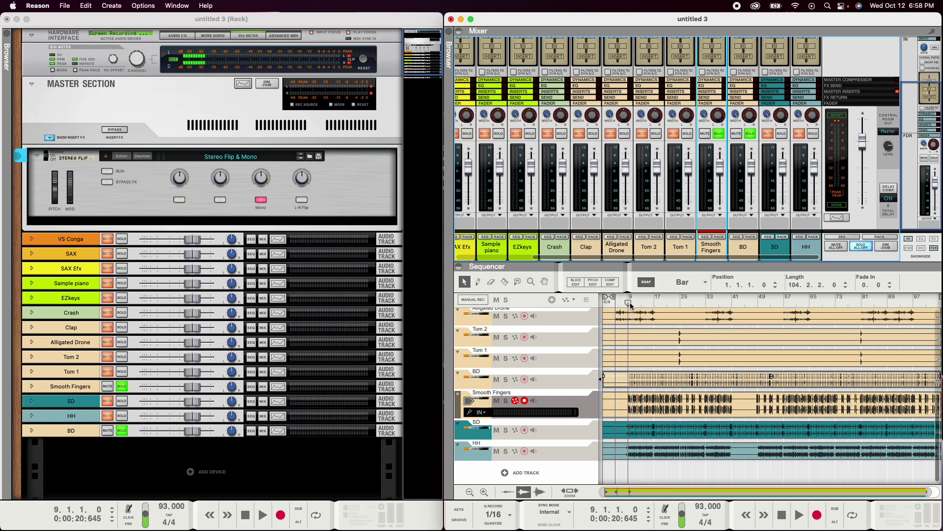
key("space")
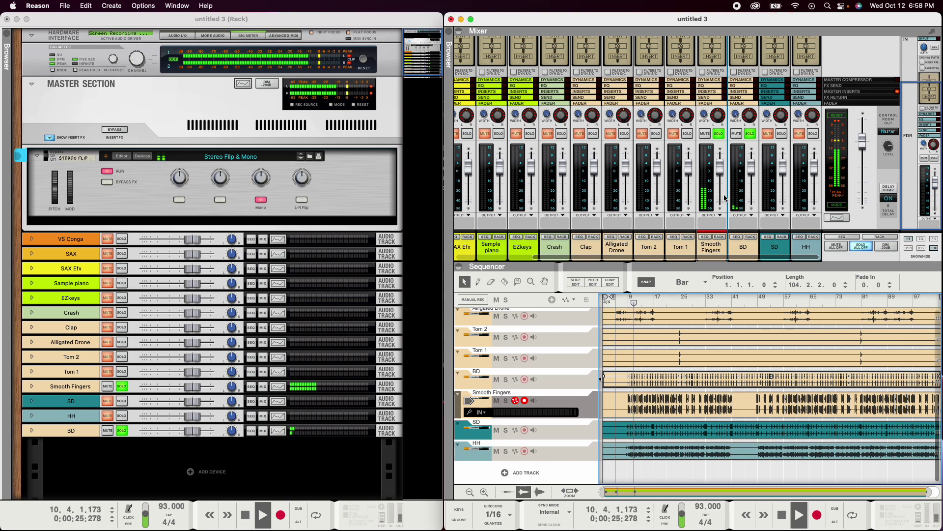
- Open the Spectrum EQ analyzer on the Master Section and compare the BD and Smooth Fingers spectra during playback
left_click(243, 84)
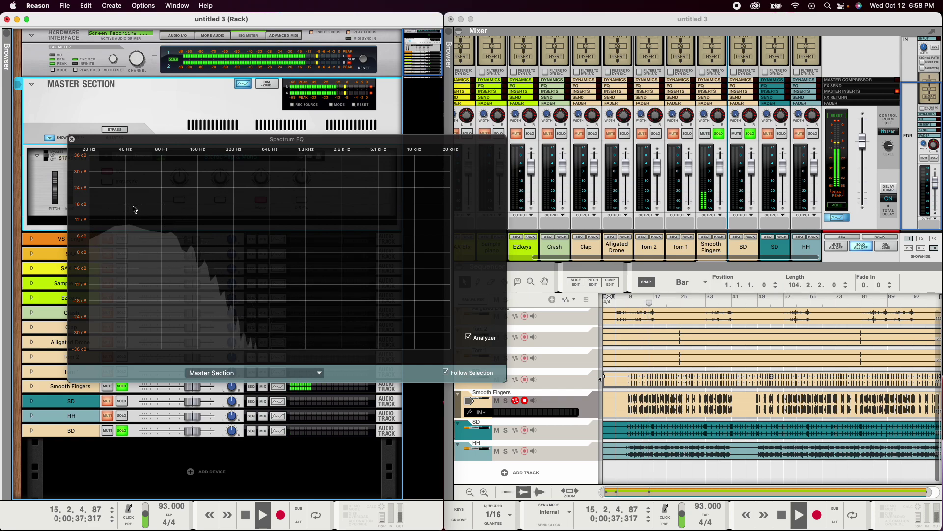
key("space")
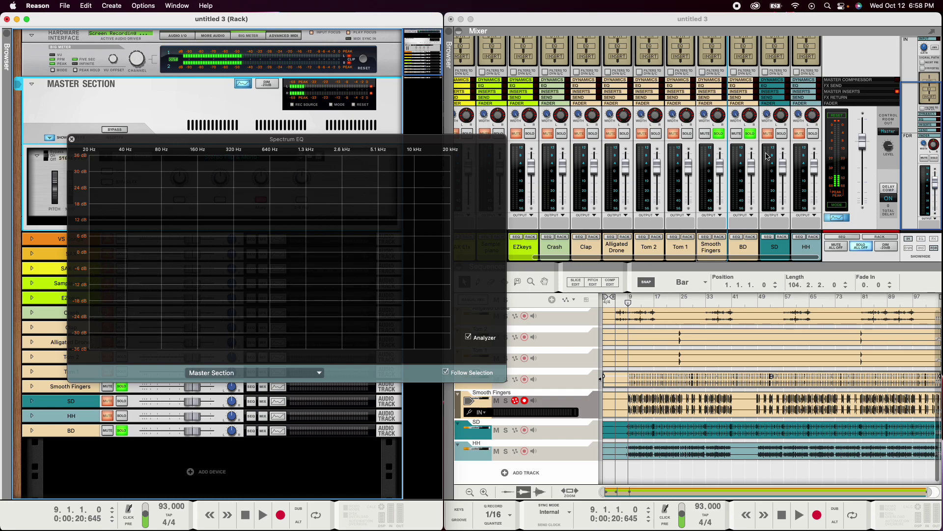
key("space")
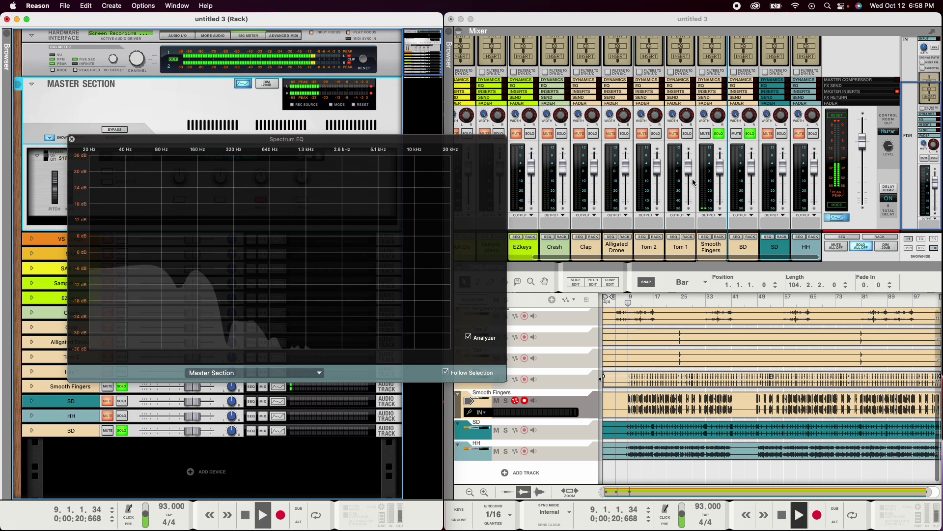
scroll(742, 123, "up", 3)
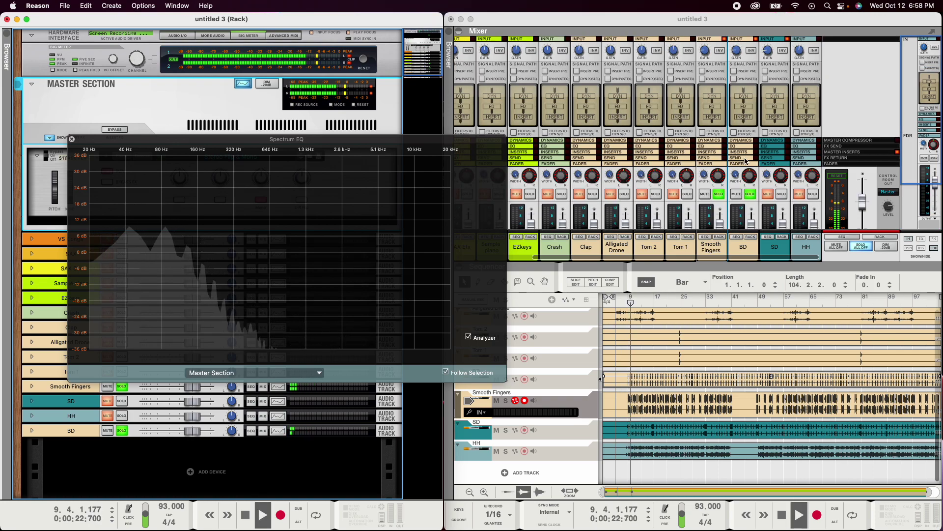
scroll(748, 147, "down", 3)
left_click(743, 250)
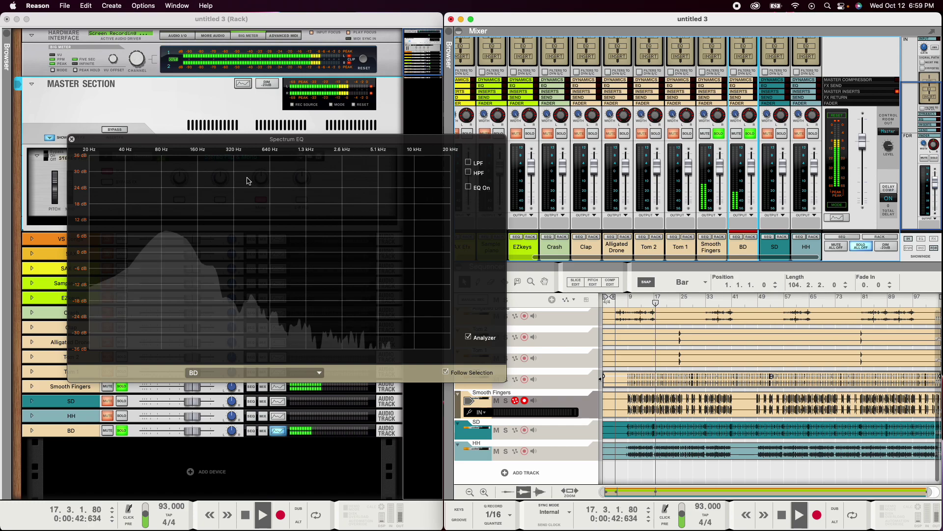
left_click(711, 246)
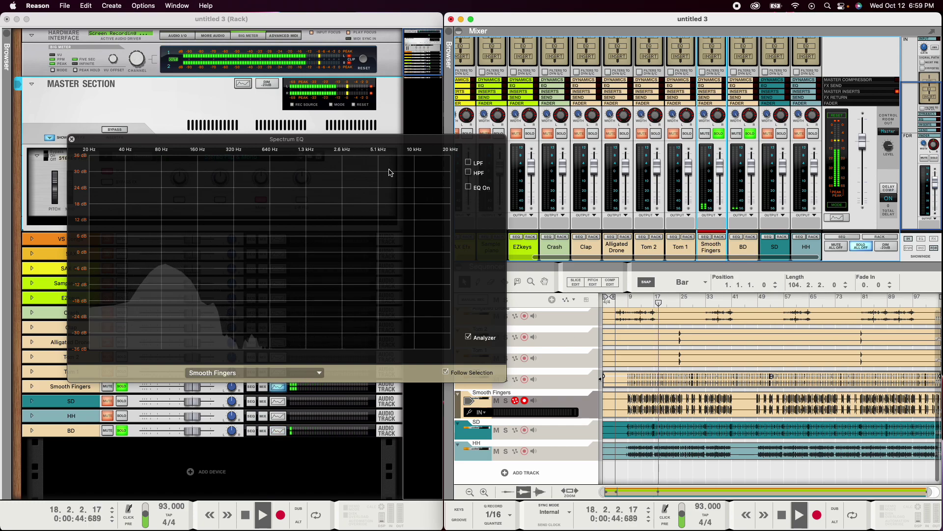
left_click_drag(130, 154, 127, 221)
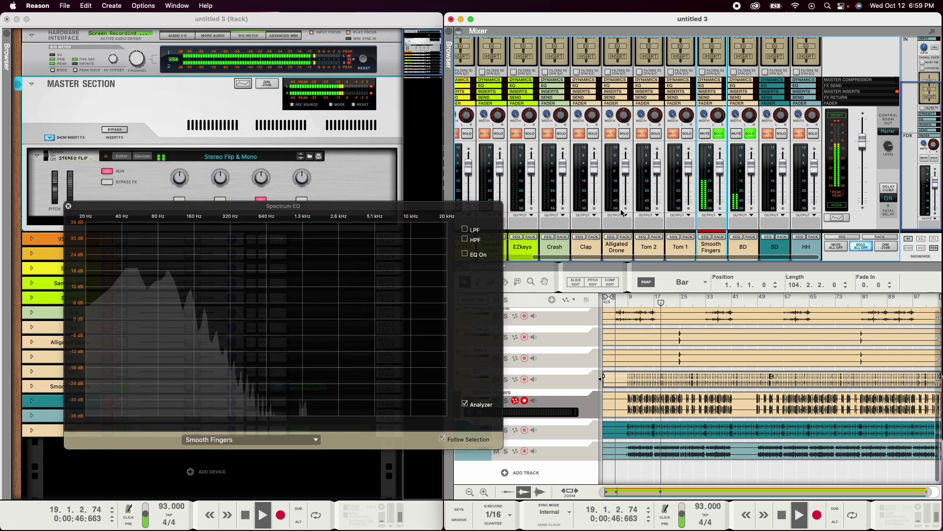
- Fine-tune the Smooth Fingers channel's input gain slightly downward and replay the song to recheck it against BD
scroll(736, 140, "up", 3)
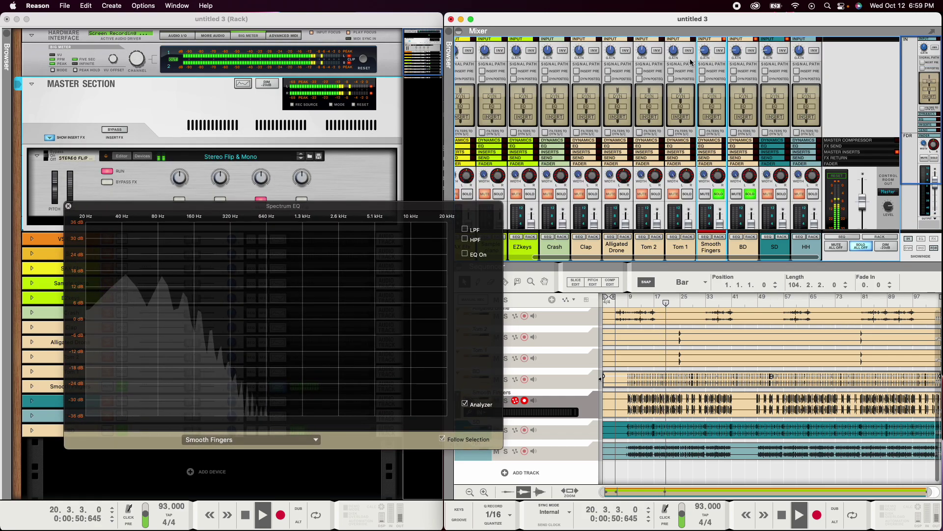
mouse_move(703, 52)
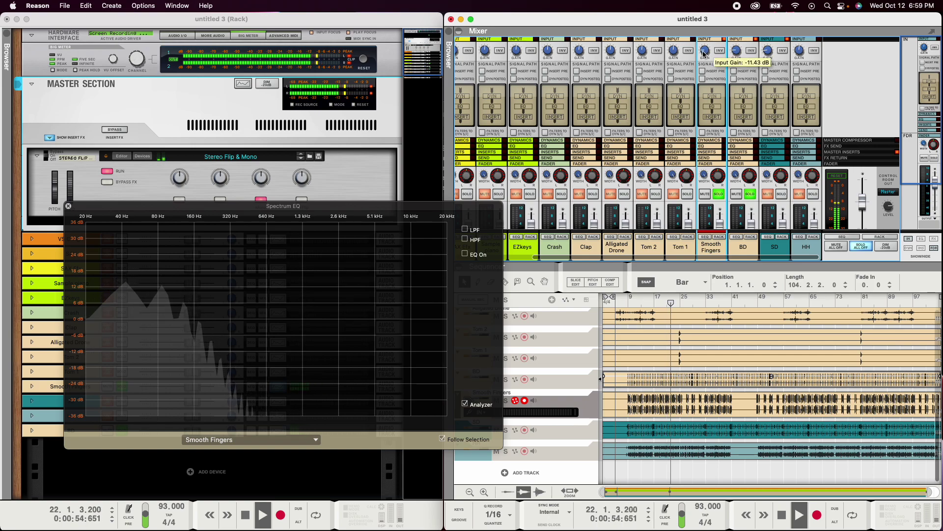
key("space")
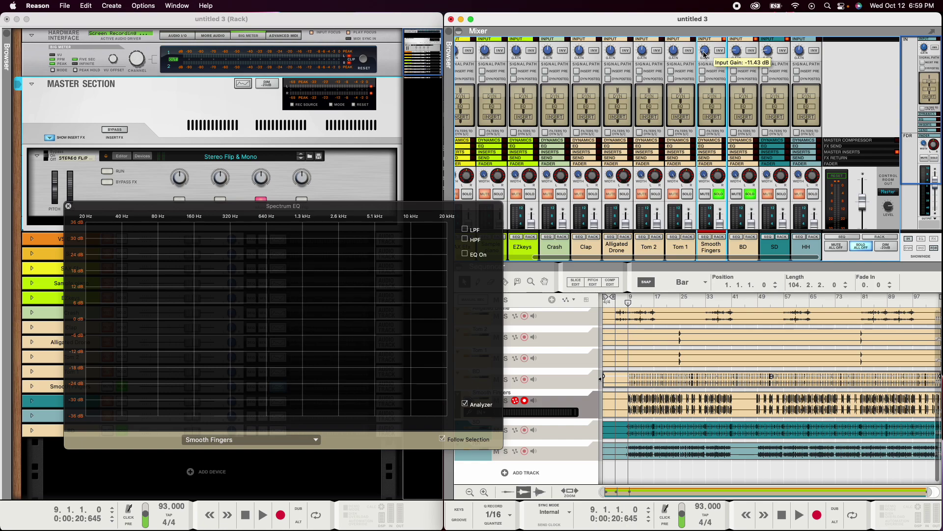
left_click_drag(703, 53, 704, 53)
left_click_drag(704, 60, 703, 61)
left_click_drag(703, 63, 704, 63)
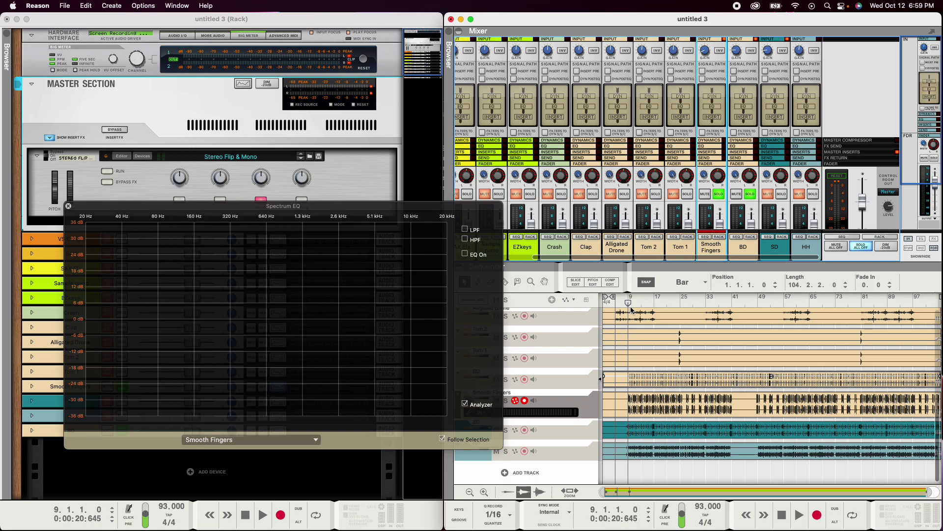
key("space")
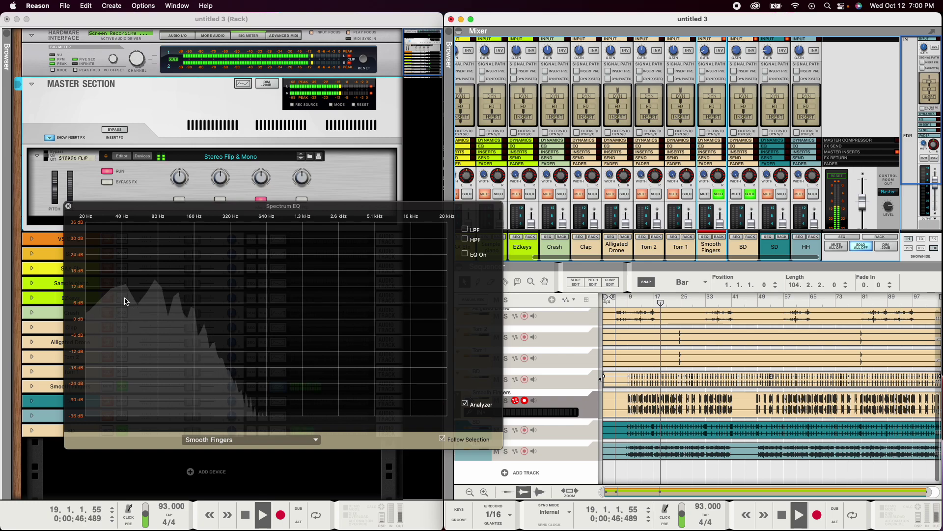
- Solo the SD channel together with BD and Smooth Fingers and show the Master Section in the spectrum analyzer
scroll(728, 203, "down", 3)
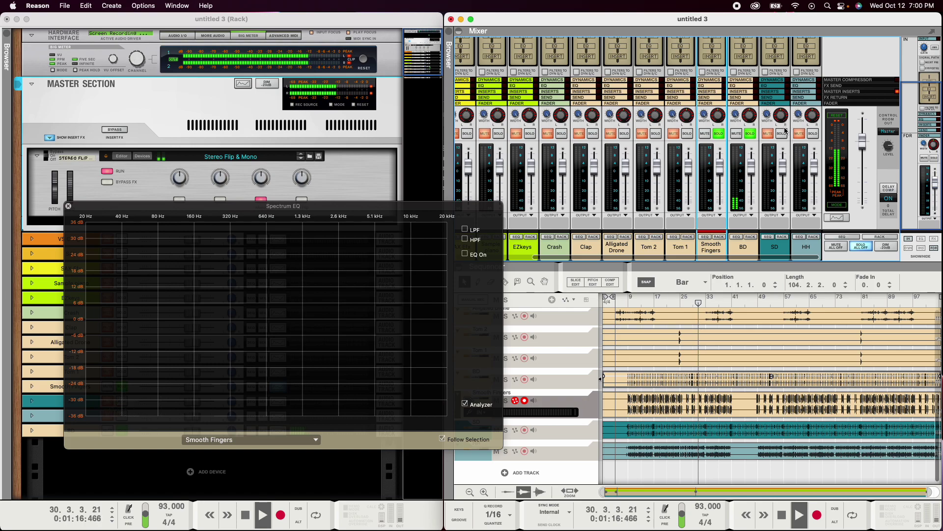
left_click(778, 167)
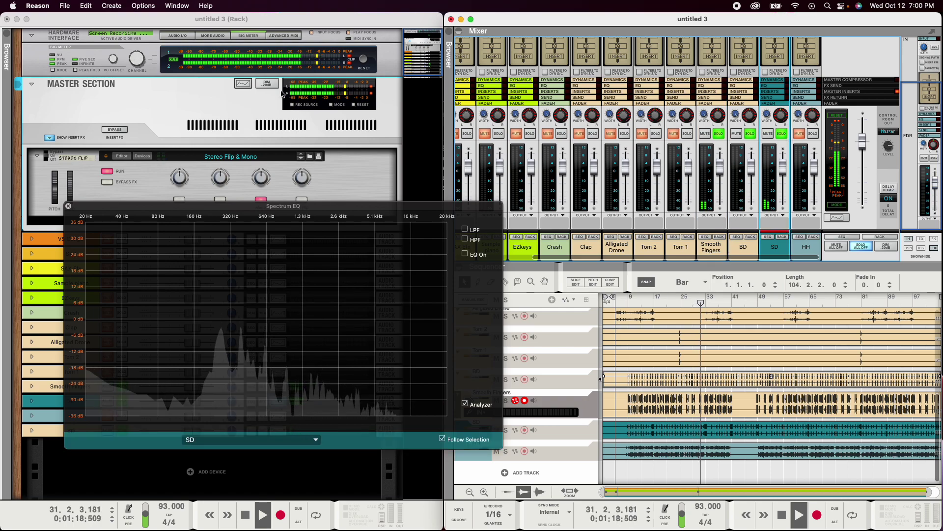
left_click(243, 84)
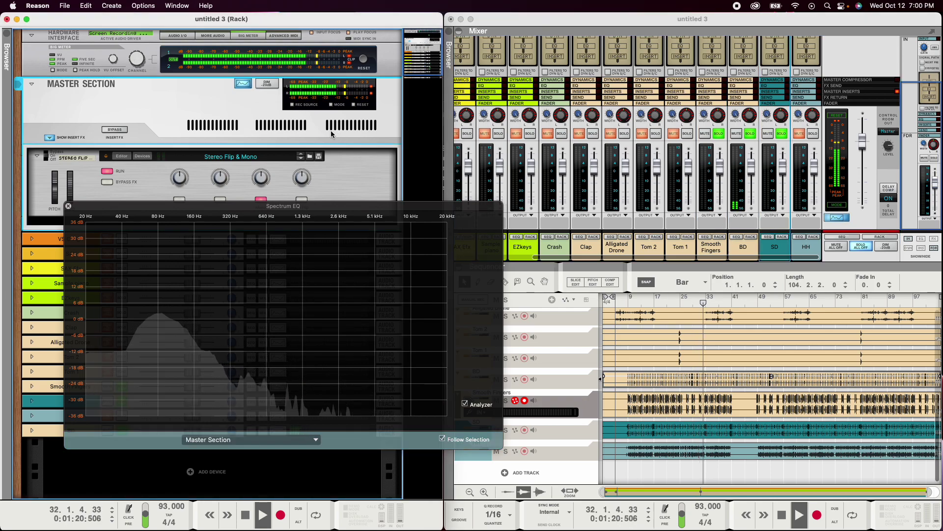
left_click(866, 222)
left_click(211, 108)
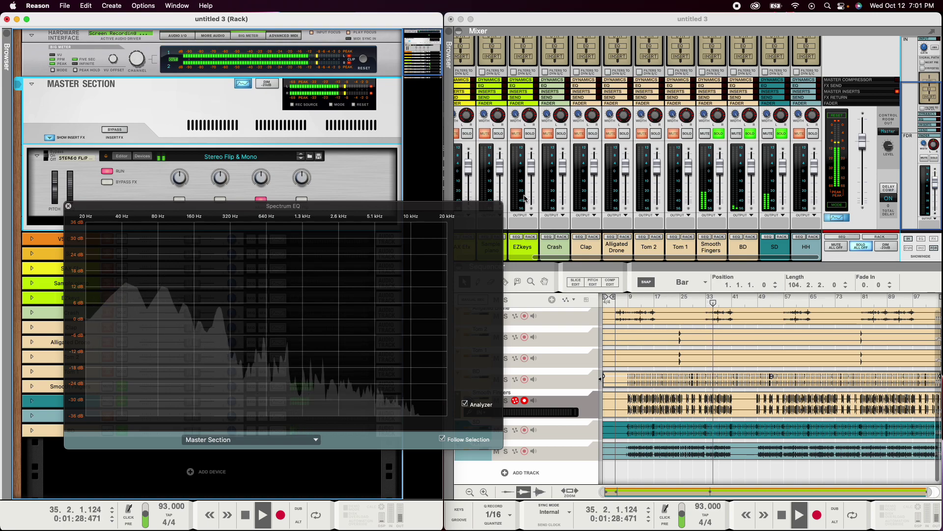
- Add the HH channel to the soloed channels and lower its input gain during playback
left_click(797, 215)
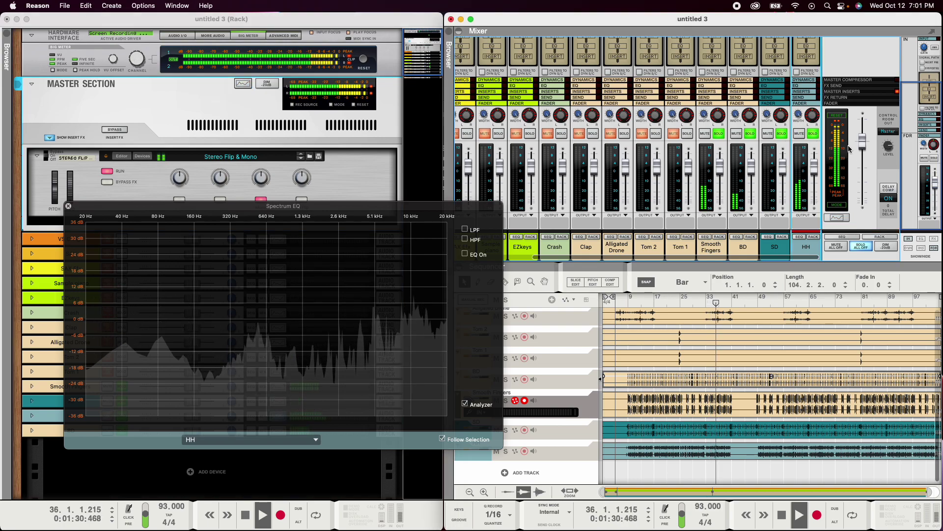
scroll(800, 49, "up", 3)
left_click_drag(801, 49, 798, 63)
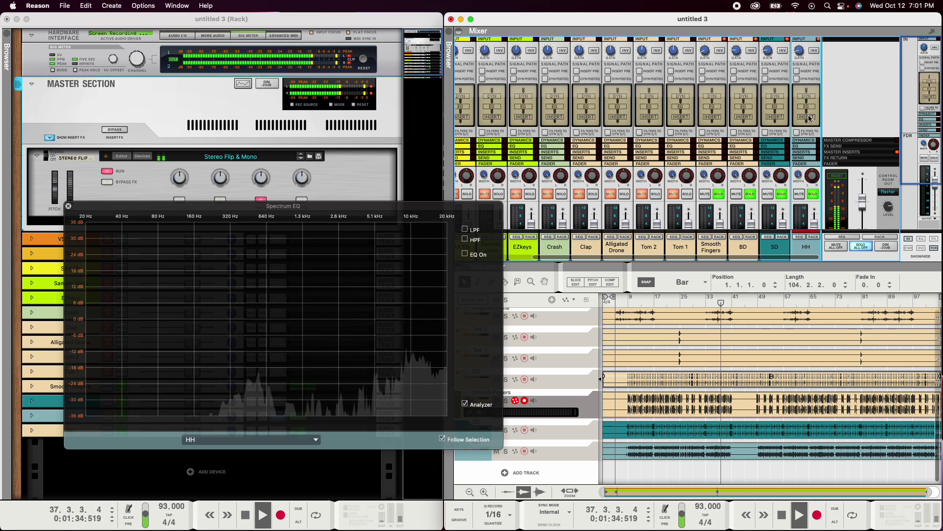
- Solo the Clap channel along with the other soloed drum and bass channels
scroll(741, 215, "down", 3)
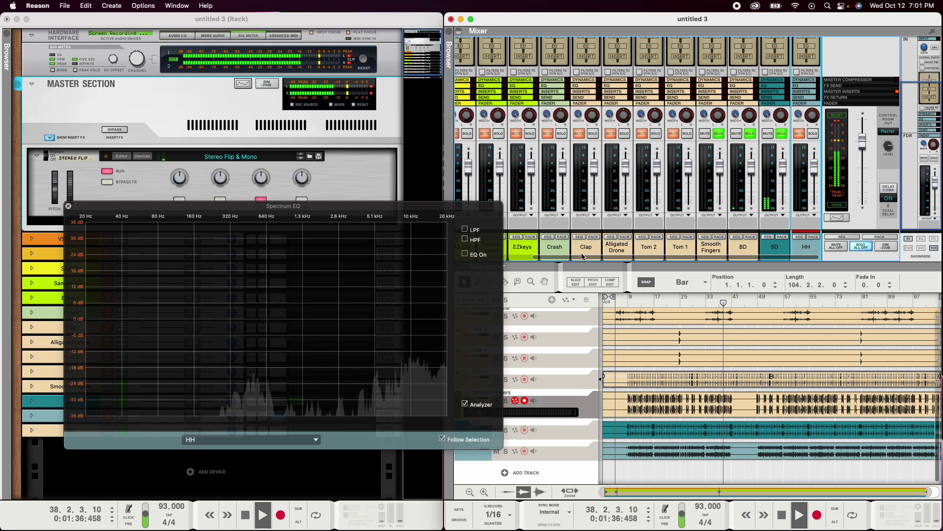
left_click(593, 151)
scroll(593, 151, "up", 3)
scroll(593, 151, "down", 3)
left_click(593, 134)
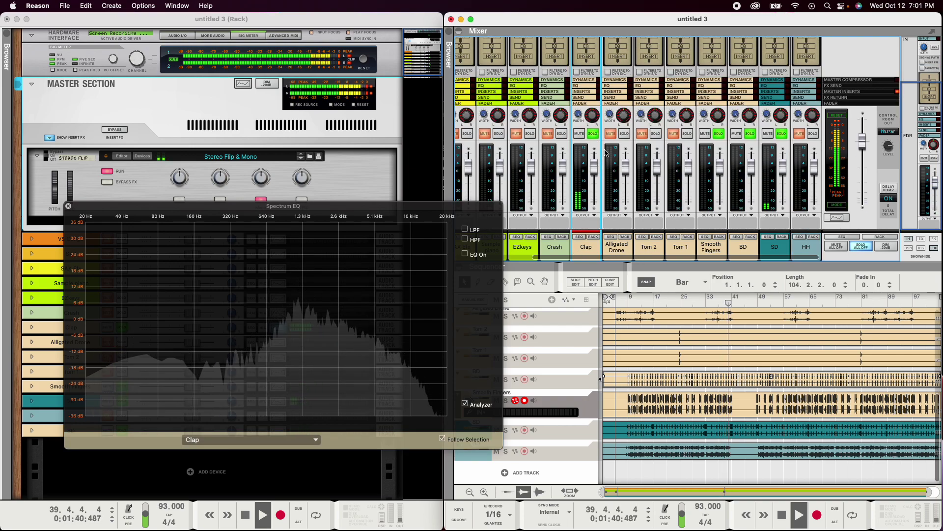
- Stop playback and lower the Alligated Drone channel's input gain
scroll(612, 50, "up", 3)
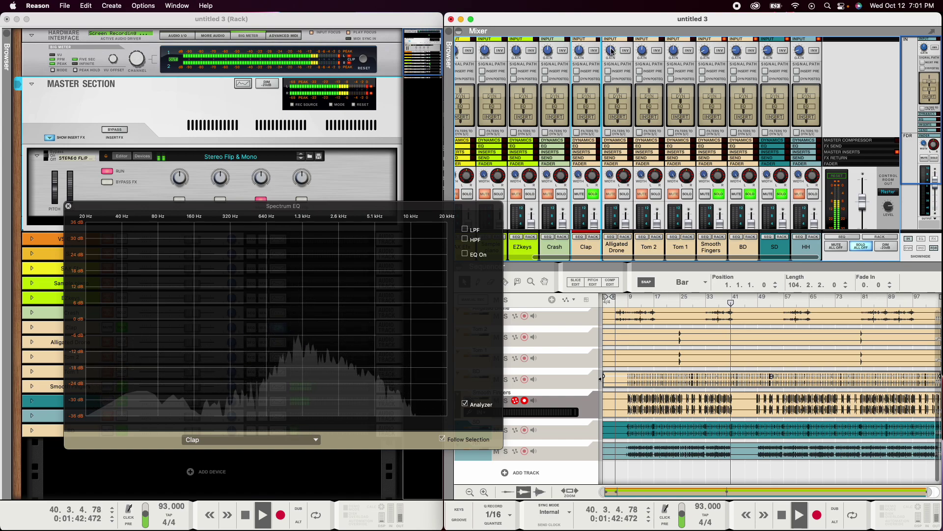
key("space")
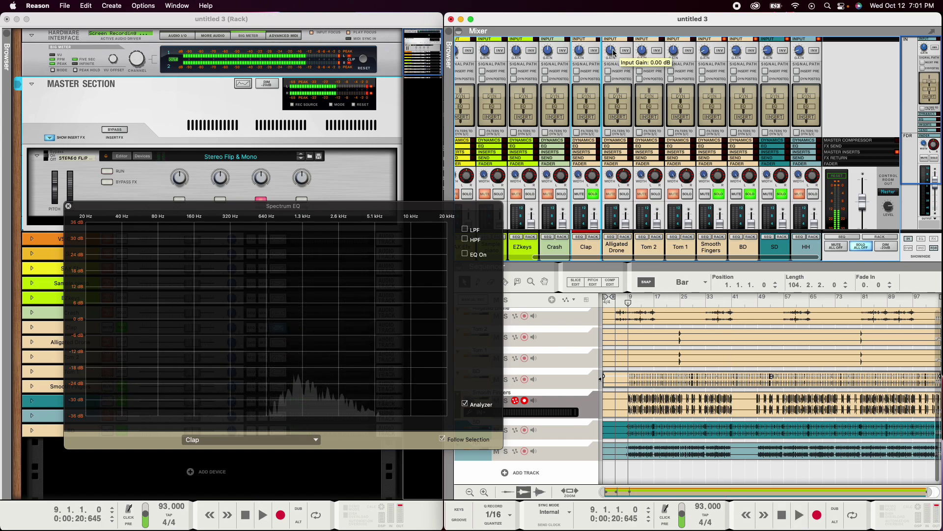
left_click_drag(611, 51, 608, 63)
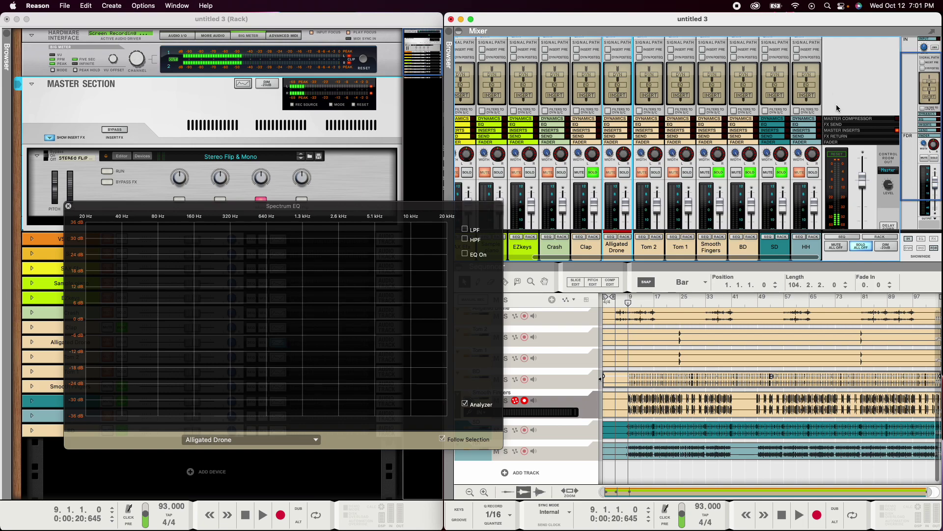
- Close the Spectrum EQ window, bring the Clap track into view in the sequencer and select the Clap mixer channel
mouse_move(800, 53)
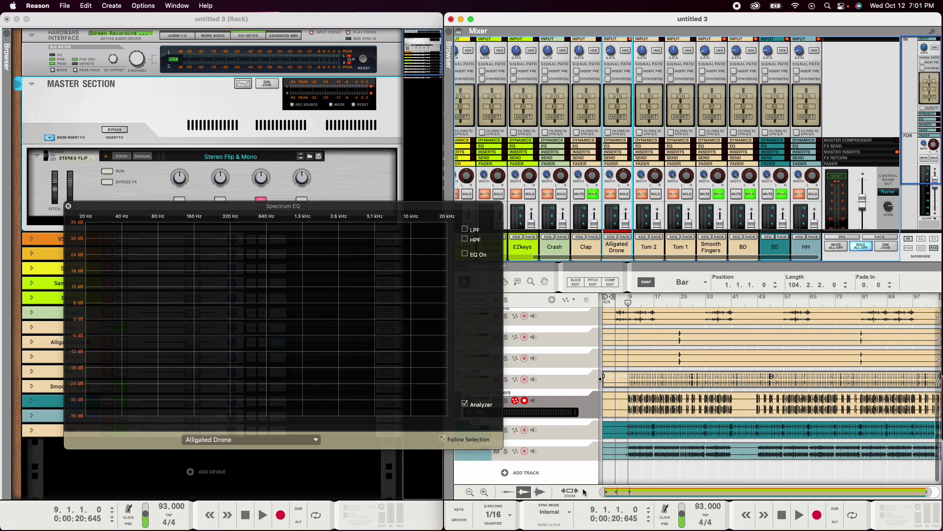
left_click(580, 467)
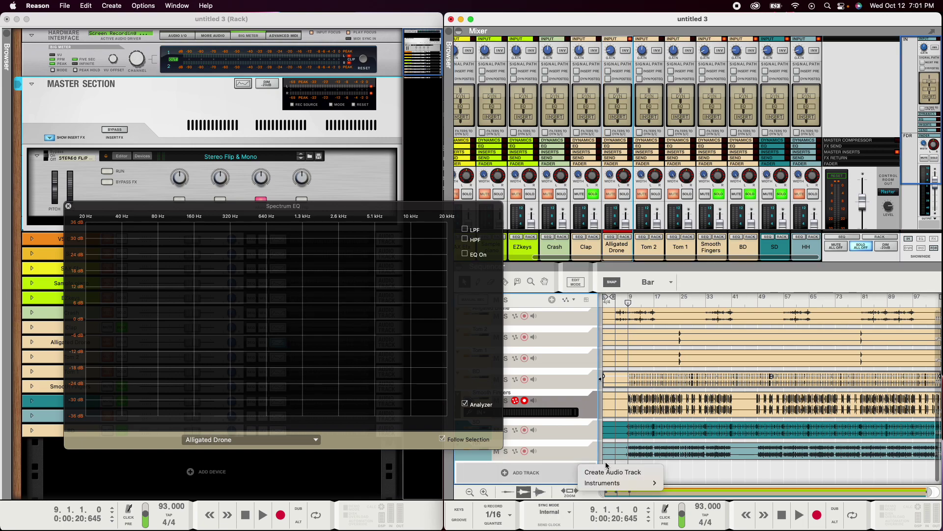
left_click(711, 480)
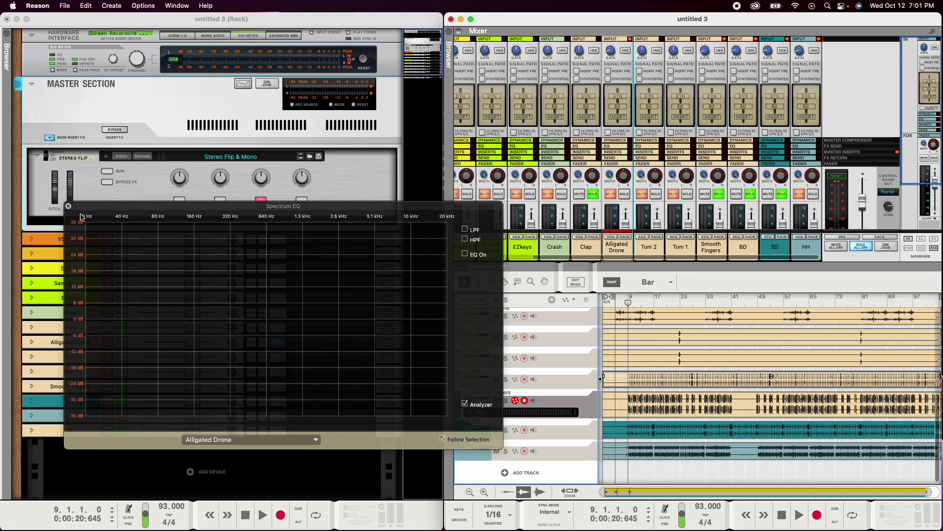
left_click(564, 435)
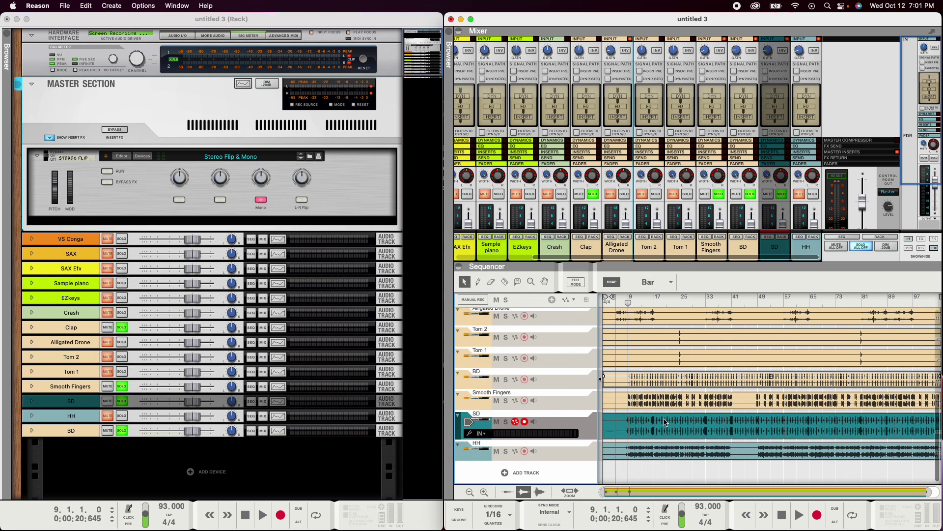
scroll(563, 355, "up", 1)
scroll(565, 357, "up", 1)
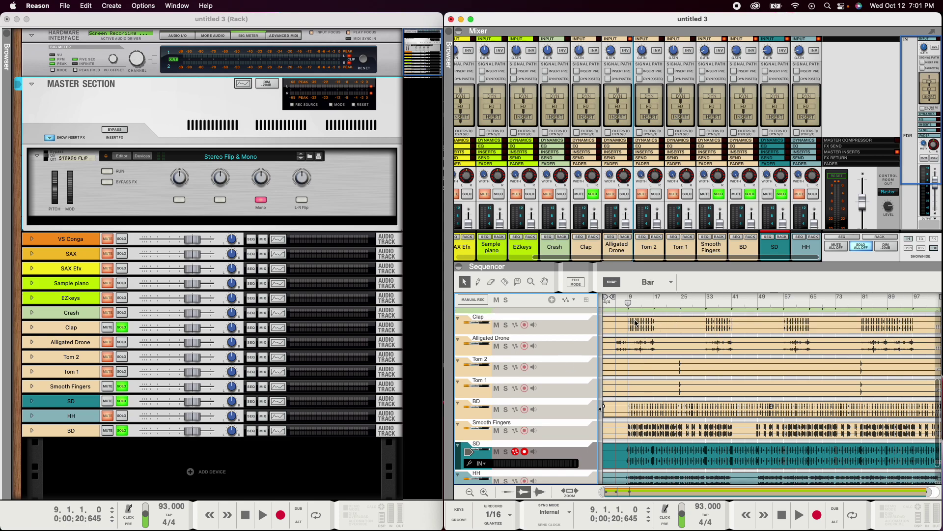
left_click(599, 251)
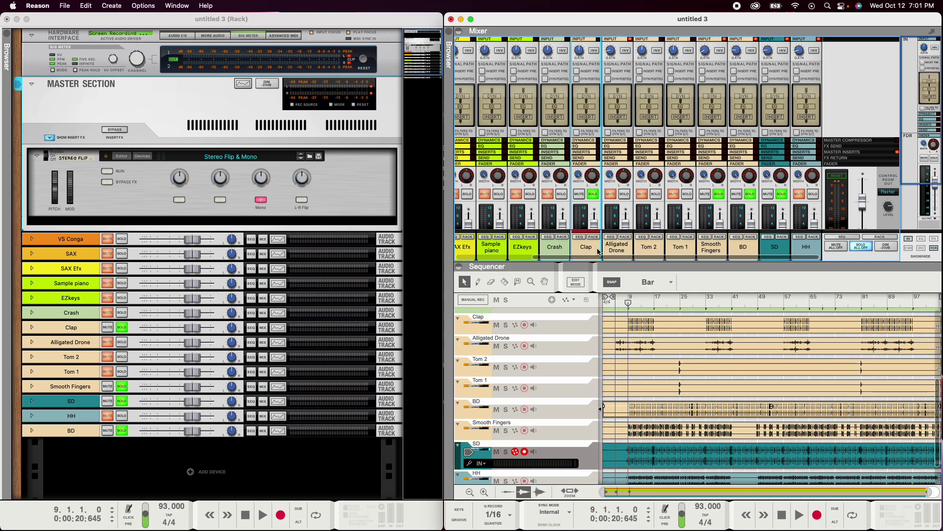
- Select the Clap channel and lower its input gain while playing the song from bar 9
left_click(807, 254)
left_click(591, 251)
left_click(616, 43)
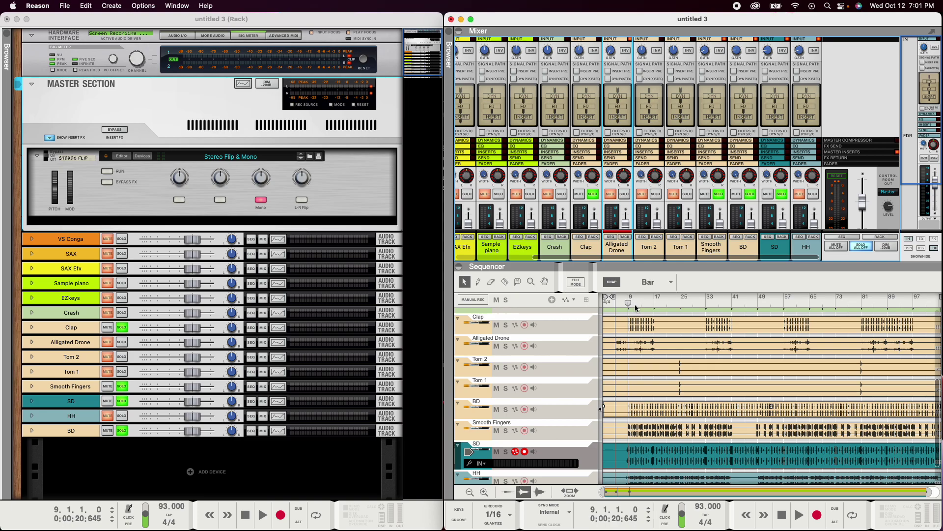
key("space")
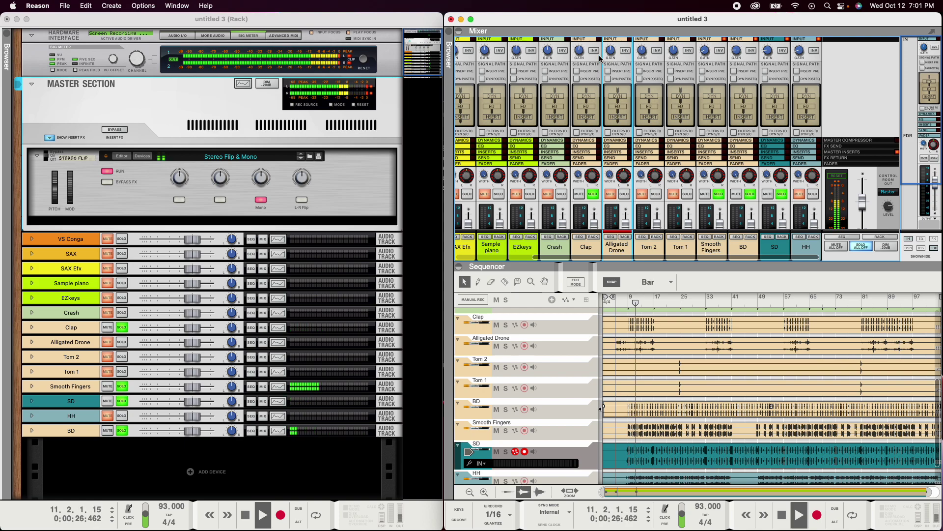
left_click(592, 73)
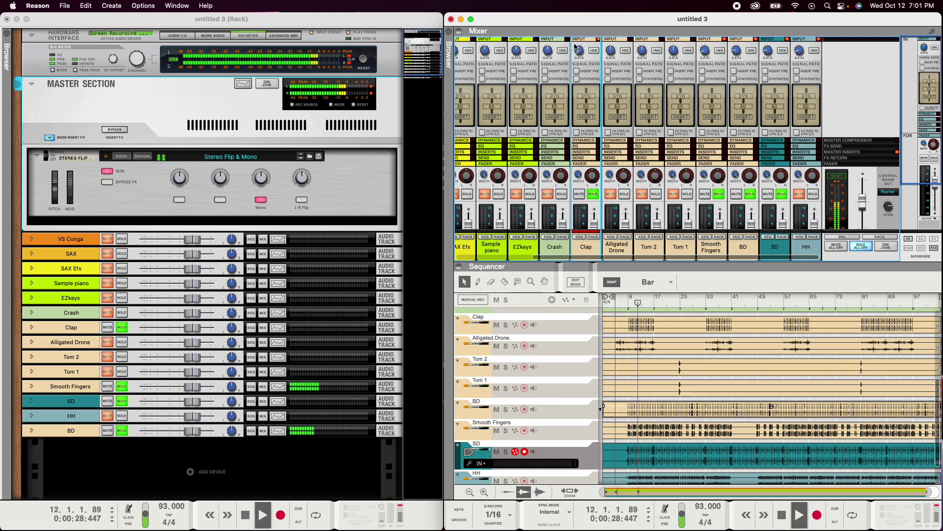
left_click_drag(579, 52, 582, 60)
scroll(583, 186, "down", 3)
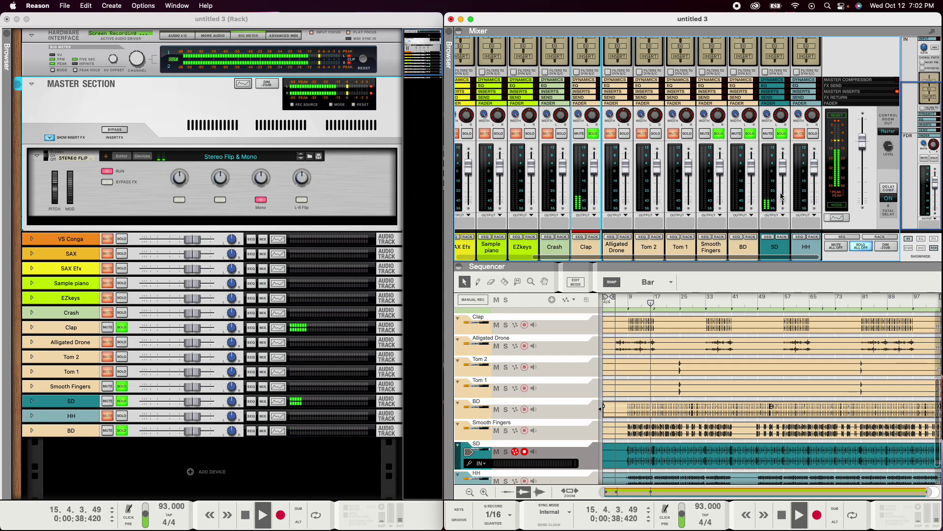
scroll(588, 135, "up", 3)
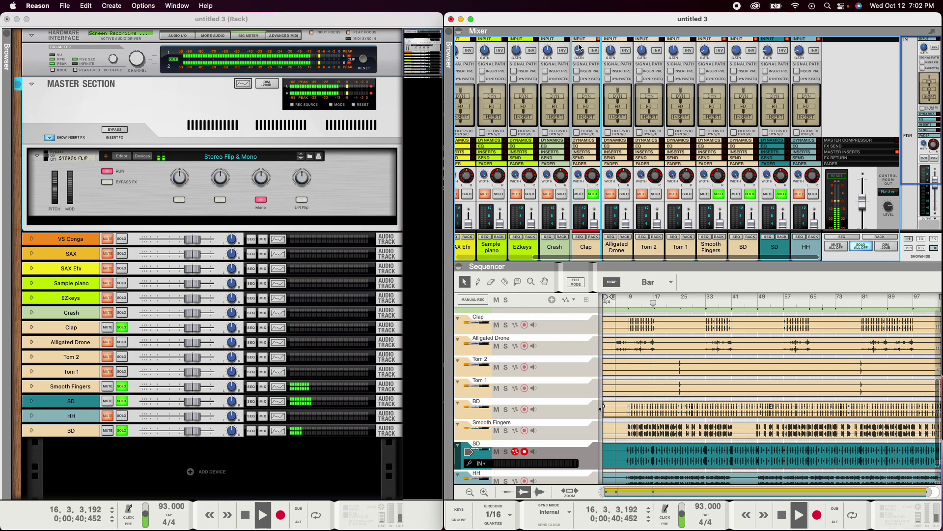
scroll(605, 163, "down", 3)
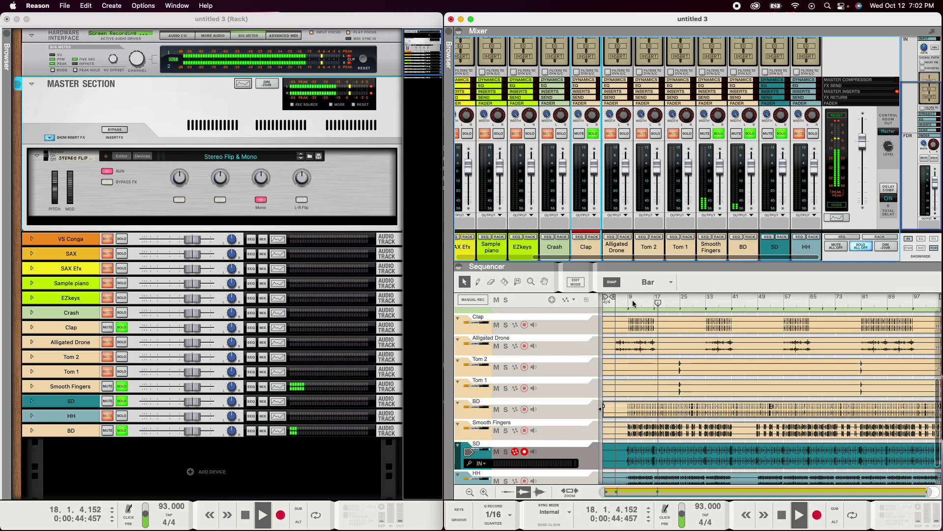
- Set the loop locators to span bars 9 to 17 and return the playback position to the loop's start
left_click(653, 300)
left_click(620, 301)
mouse_move(617, 297)
left_mouse_down()
mouse_move(654, 297)
mouse_move(628, 306)
left_mouse_up()
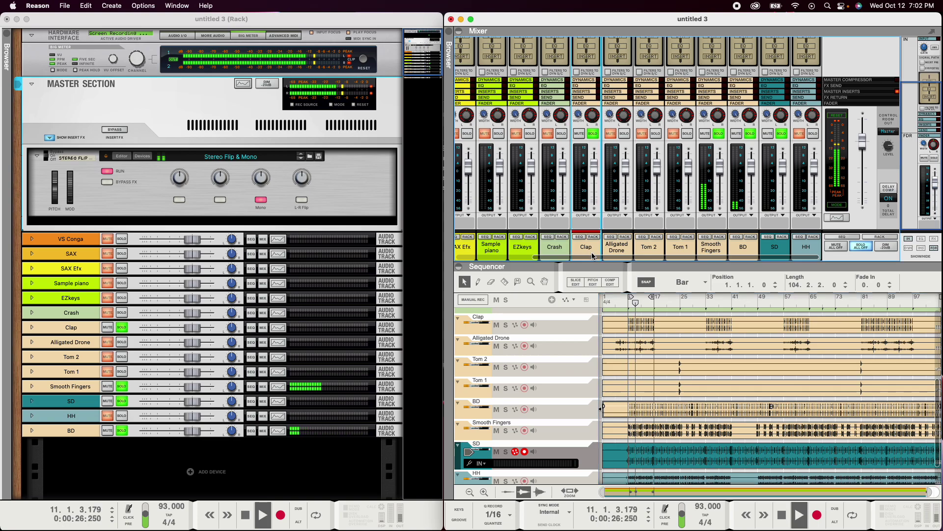
- Lower the Clap channel's fader to -3.82 dB during playback and stop the song
scroll(580, 74, "up", 3)
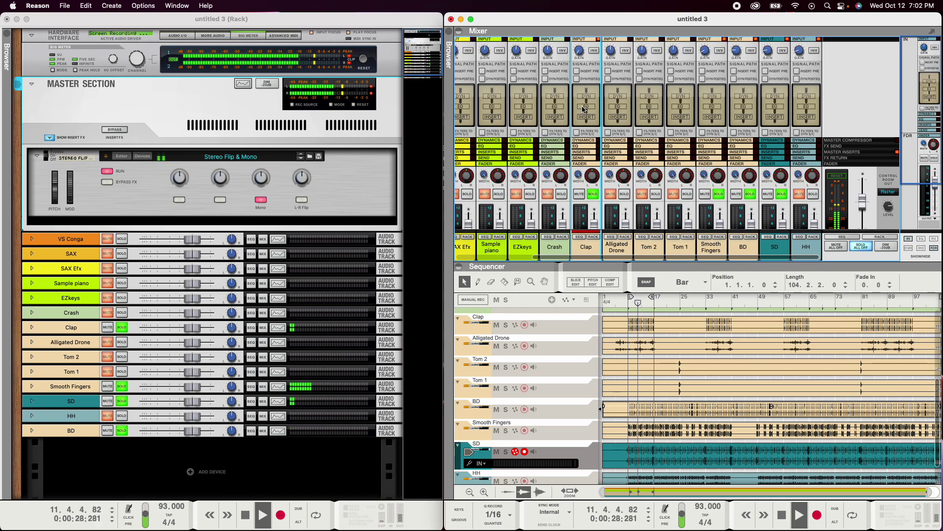
scroll(583, 108, "down", 3)
mouse_move(597, 174)
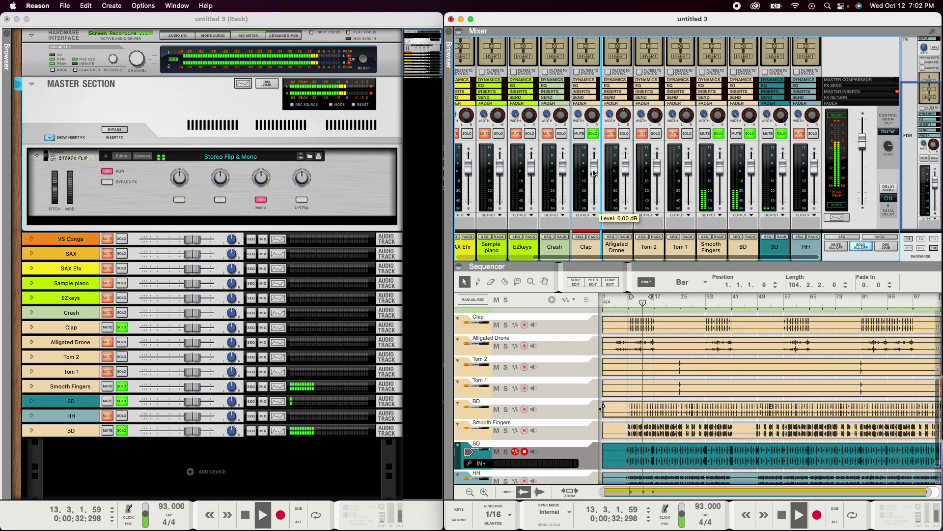
left_click_drag(594, 173, 595, 176)
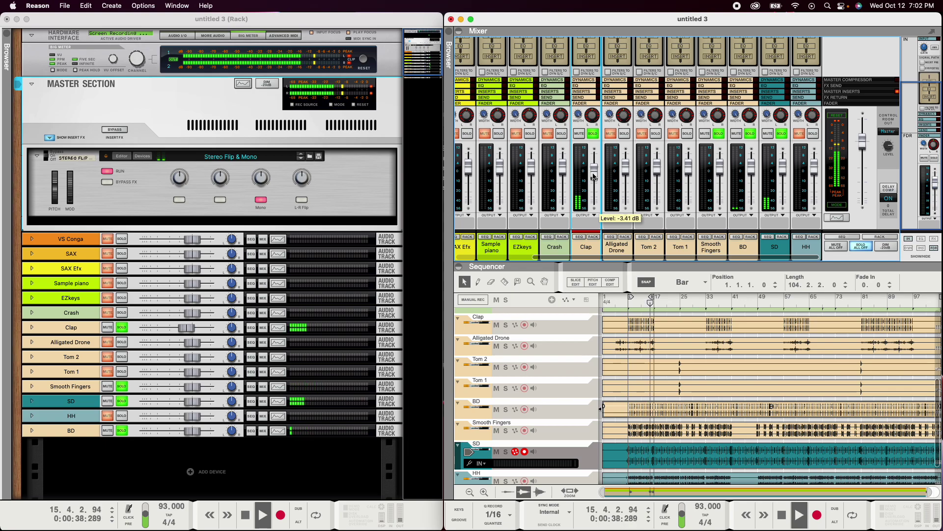
left_click_drag(593, 175, 594, 176)
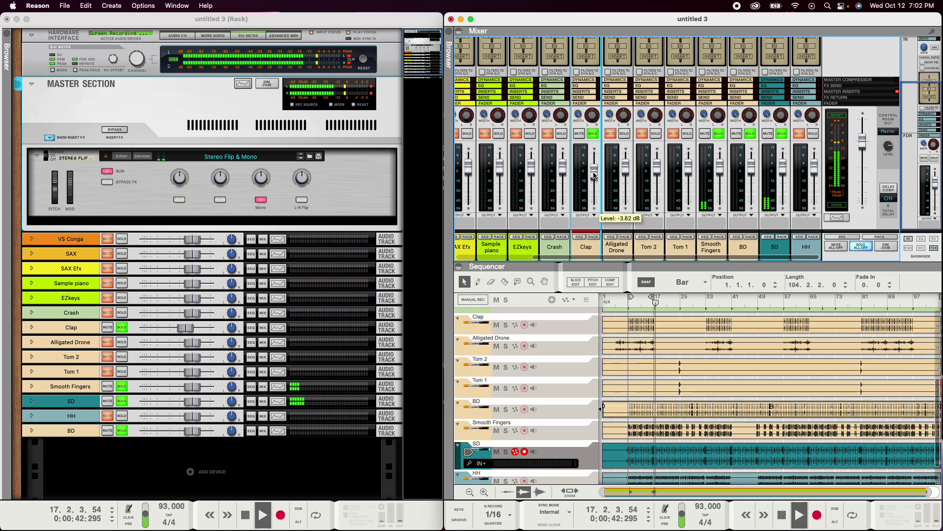
key("space")
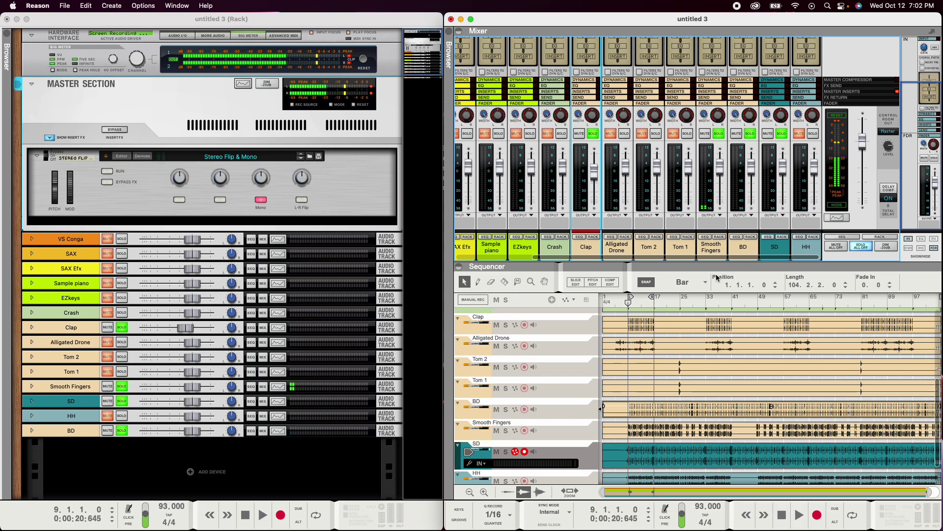
- Turn on looping and play bars 9 to 17 to check the Clap level, stopping at the end
left_click_drag(629, 307, 626, 305)
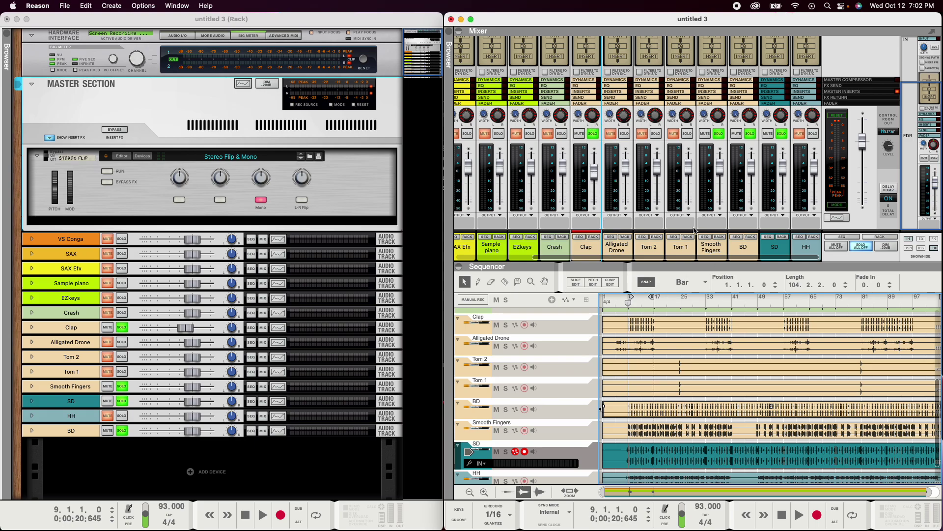
key("space")
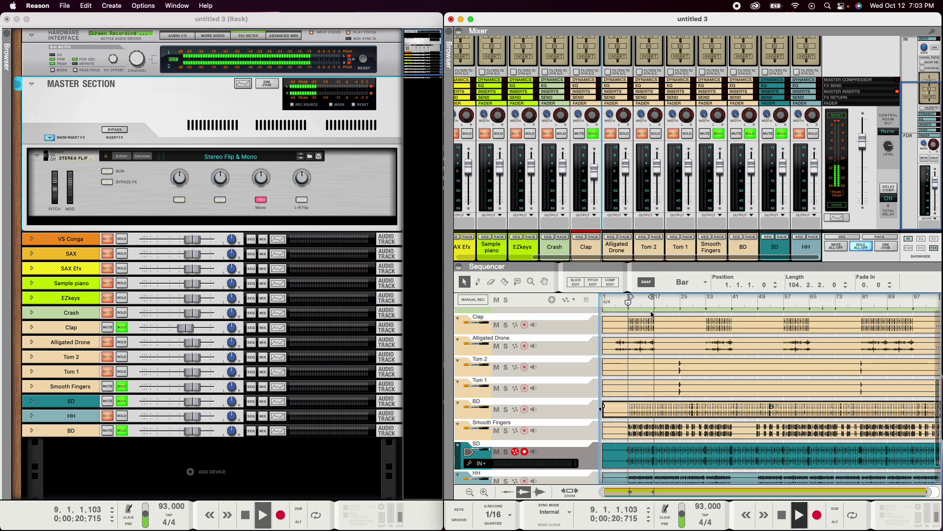
left_click(852, 515)
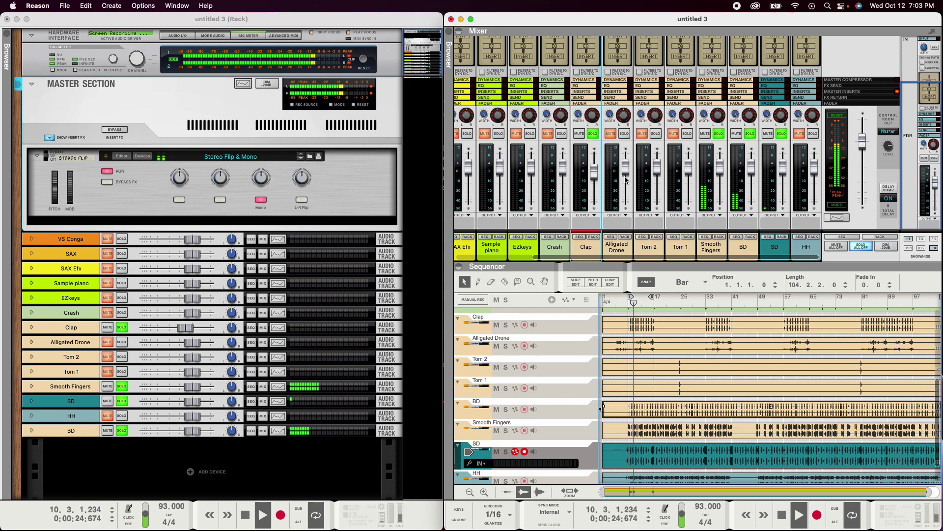
key("space")
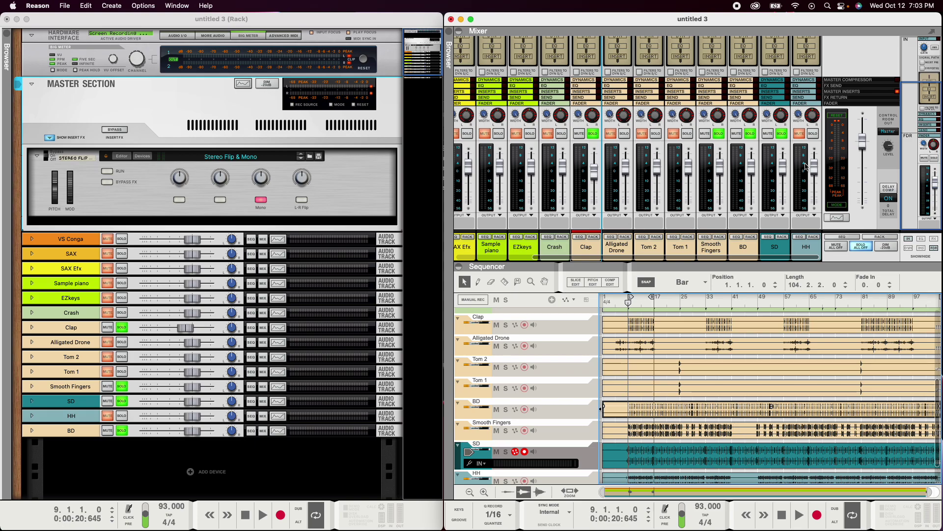
- Add the Crash and HH channels to the soloed channels and play the looped section briefly
left_click(557, 250)
left_click(561, 133)
left_click(814, 133)
key("space")
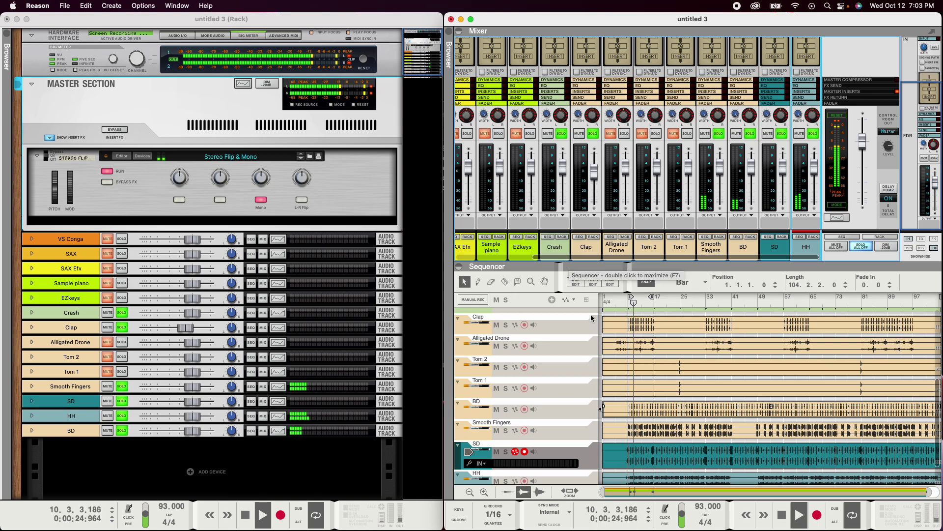
left_click(792, 522)
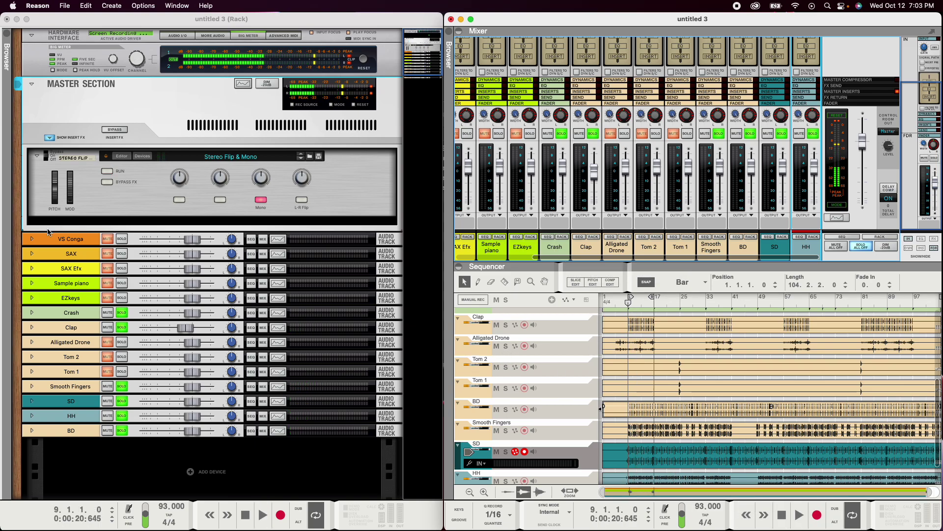
- Open the browser in the rack and list the Rack Extensions' content folders
left_click(9, 36)
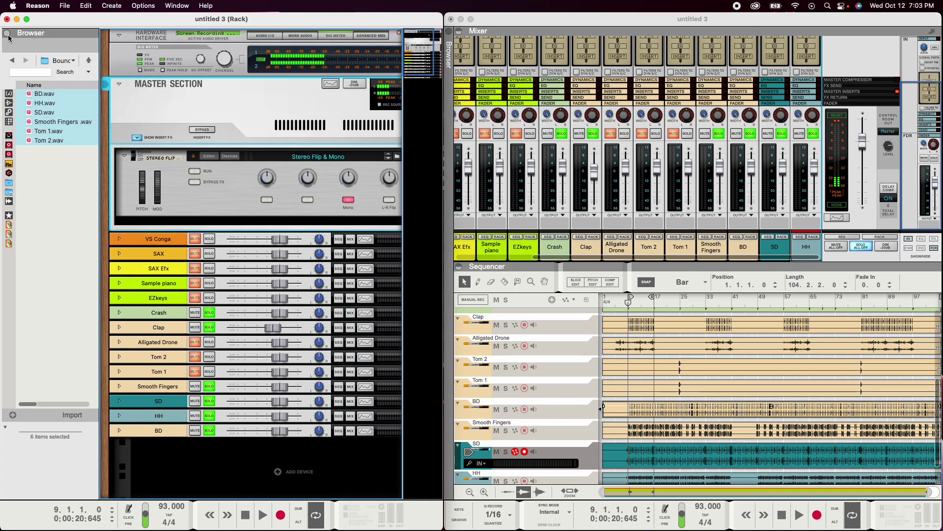
left_click(8, 135)
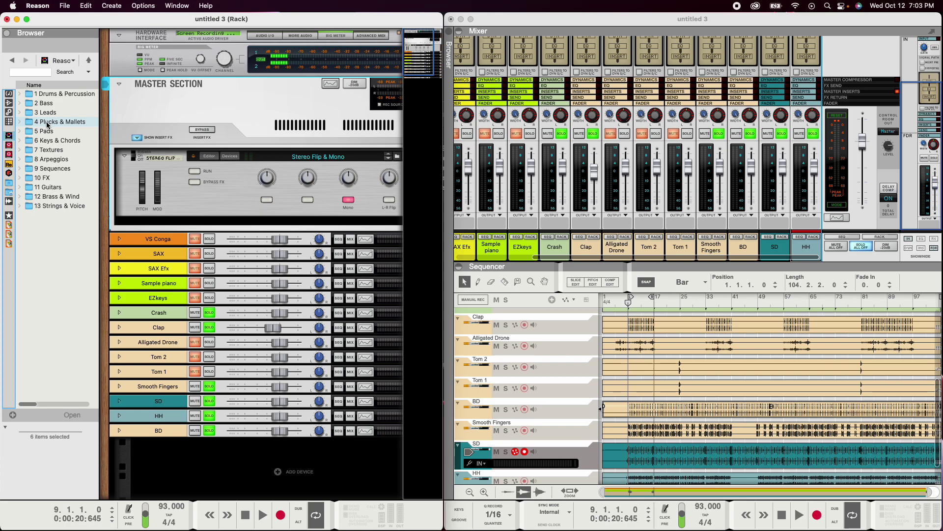
left_click(9, 174)
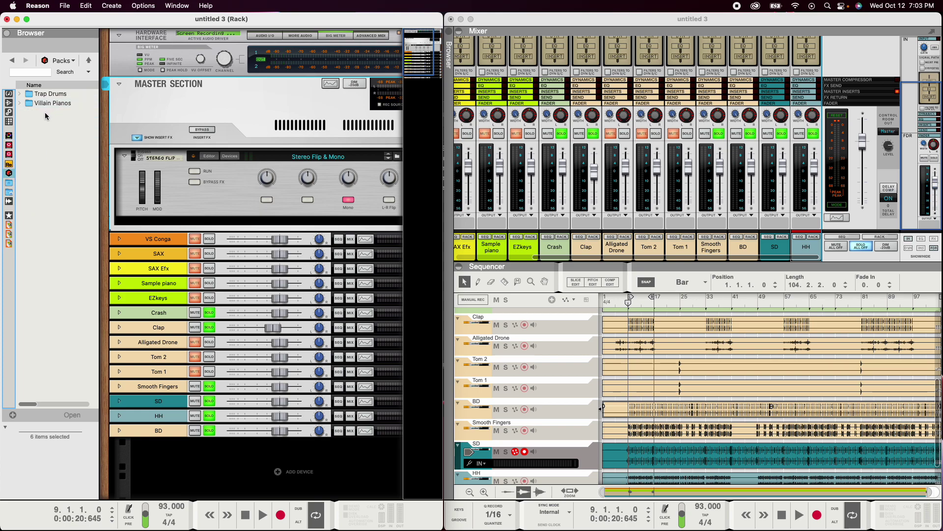
left_click(9, 165)
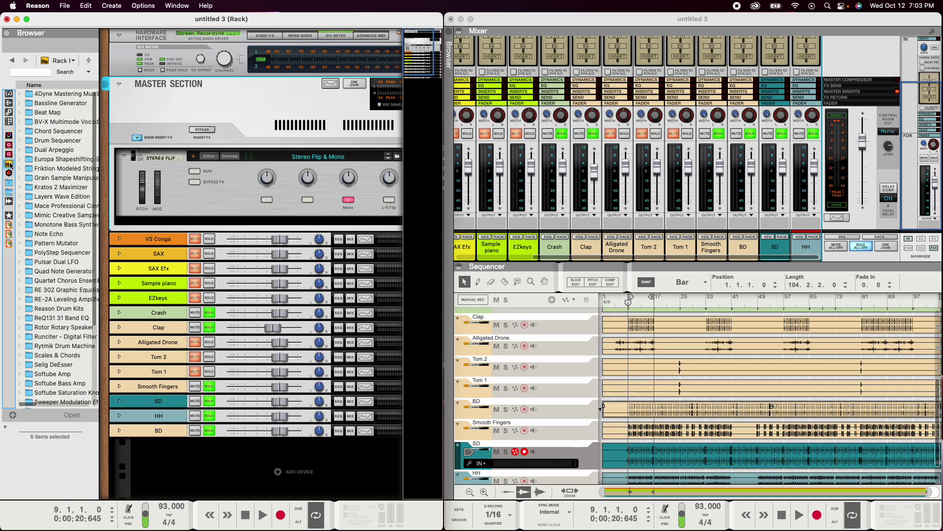
- Open the Cymbals folder in the Rytmik Drum Machine's Drum Hits and audition Cm_Hybrid_Crash07.wav
scroll(38, 173, "down", 5)
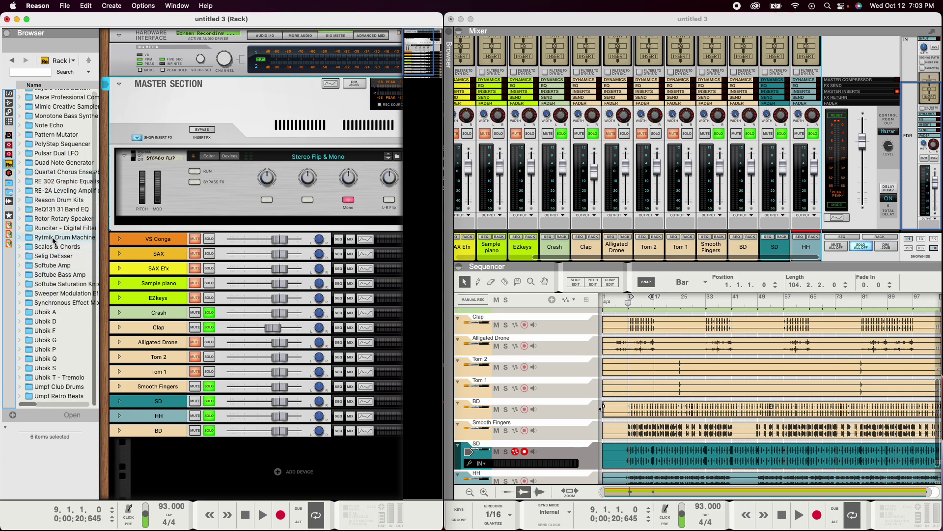
double_click(53, 239)
left_click(48, 151)
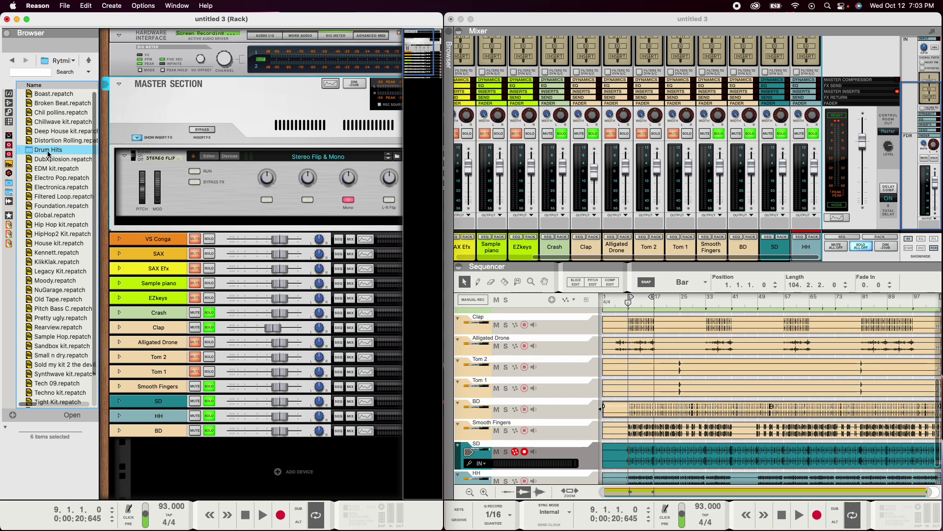
double_click(48, 152)
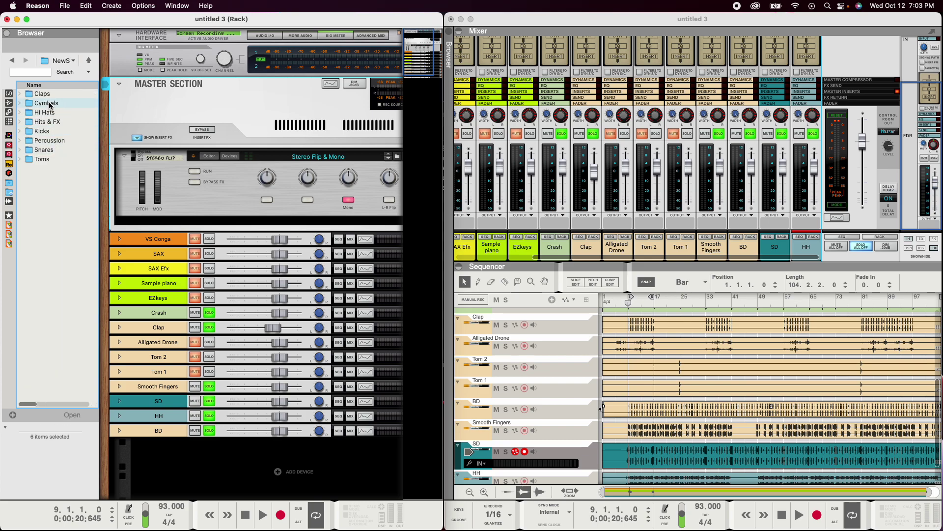
double_click(47, 104)
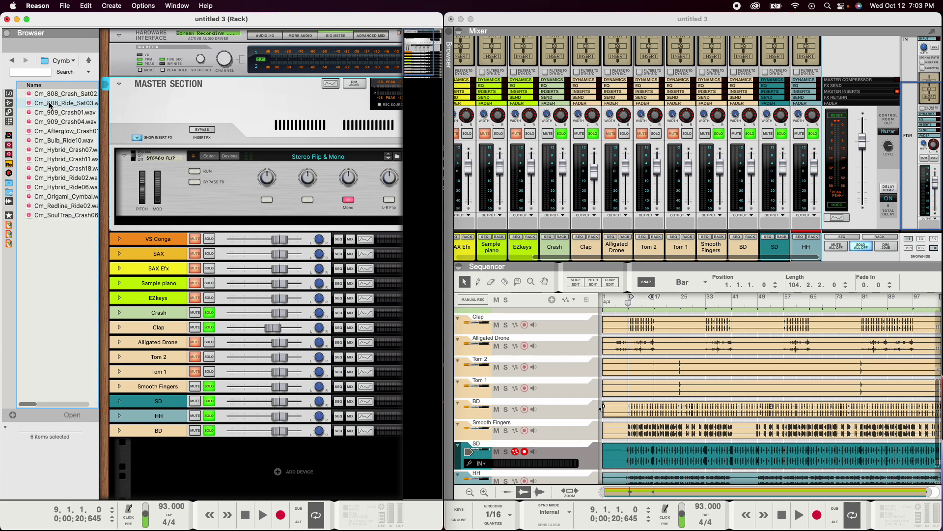
left_click(64, 149)
left_click(28, 415)
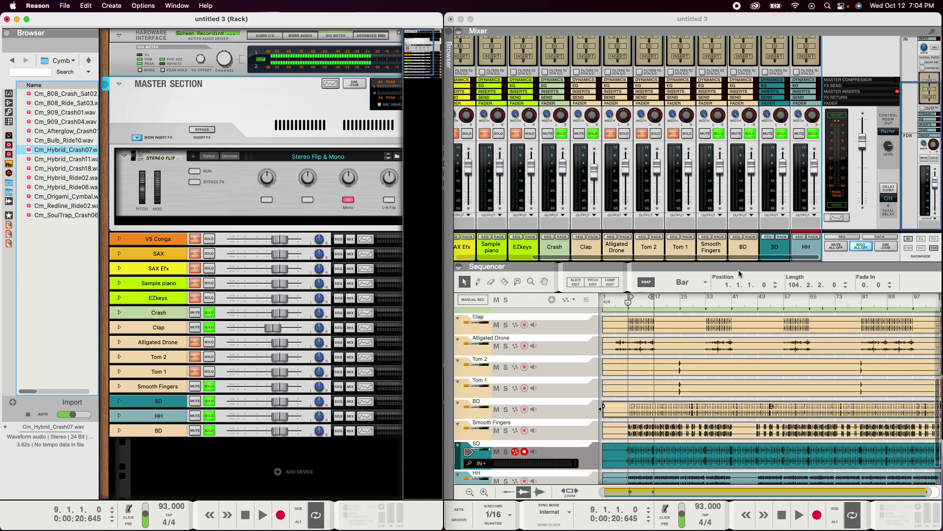
- Duplicate the Crash track with its device and place Cm_Hybrid_Crash07.wav at bar 9 on the duplicate
scroll(672, 347, "up", 3)
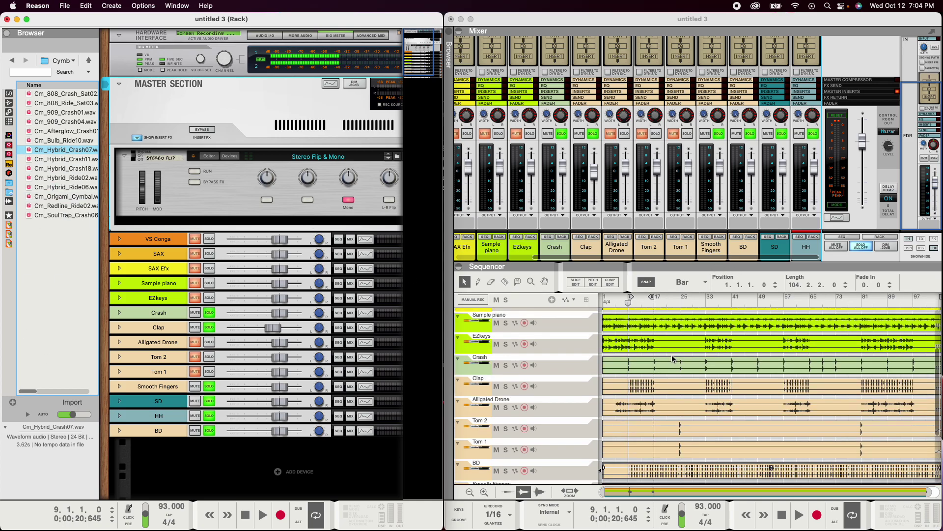
left_click(647, 360)
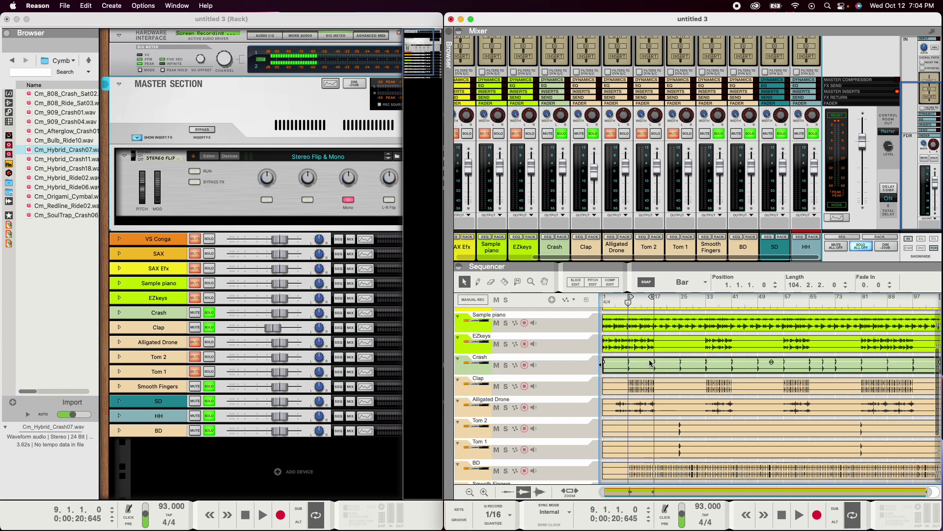
scroll(628, 368, "up", 10)
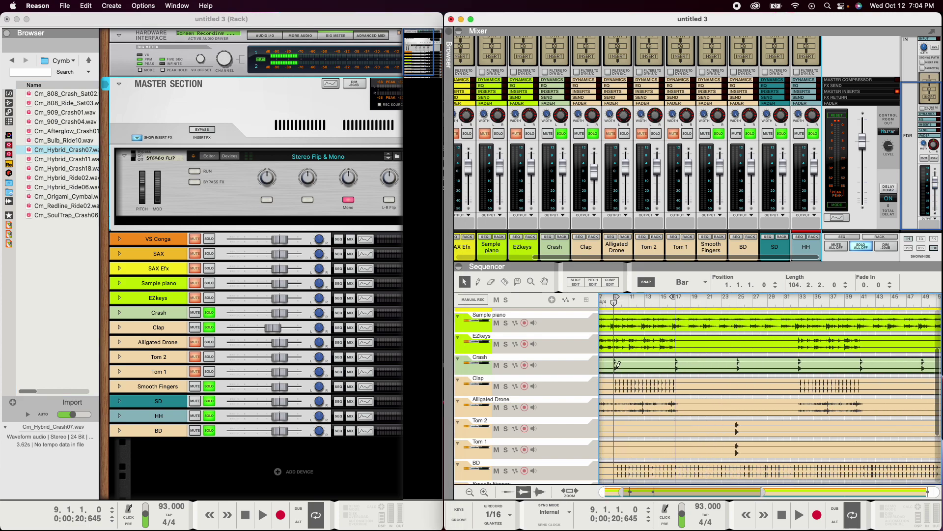
scroll(618, 366, "up", 4)
mouse_move(635, 491)
left_mouse_down()
mouse_move(612, 493)
mouse_move(632, 498)
left_mouse_up()
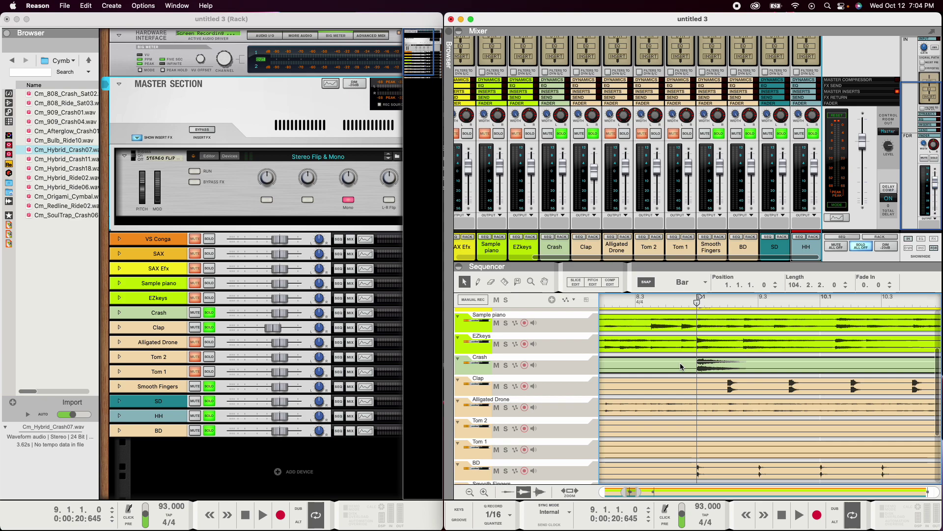
left_click(575, 364)
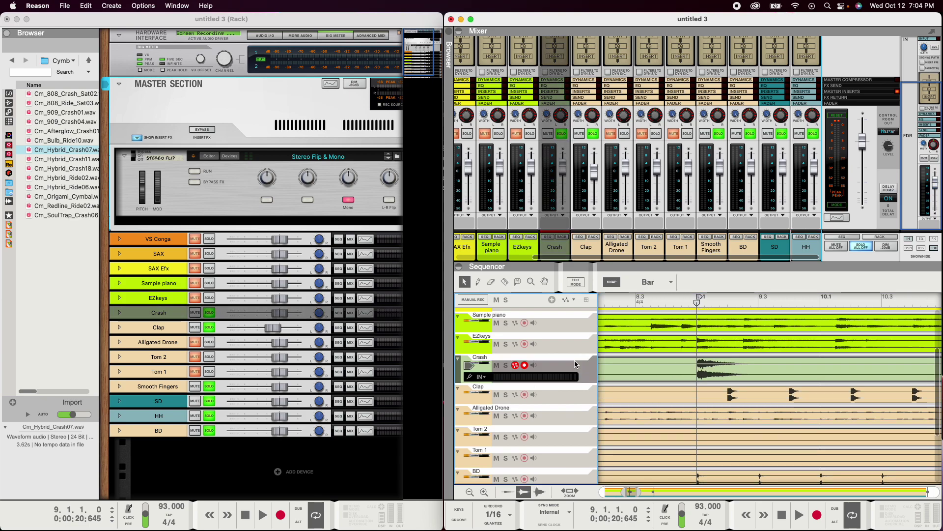
right_click(576, 364)
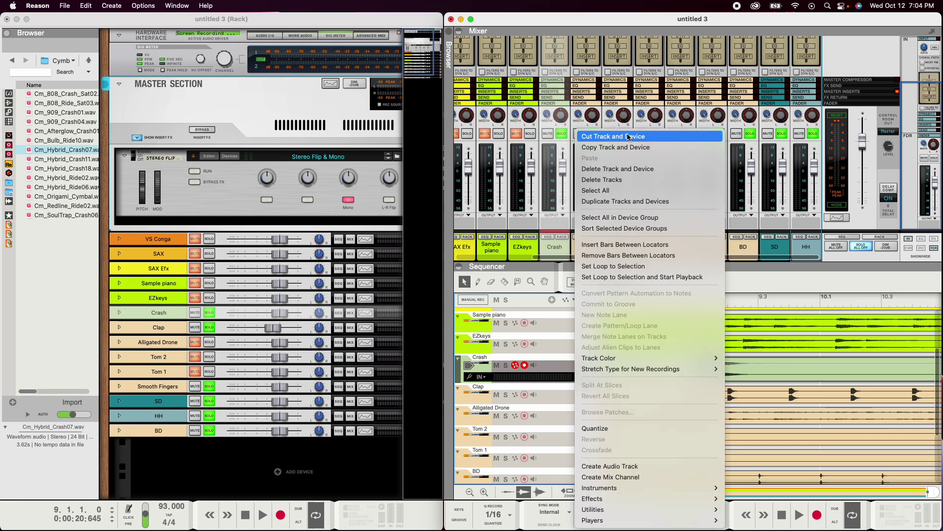
left_click(637, 202)
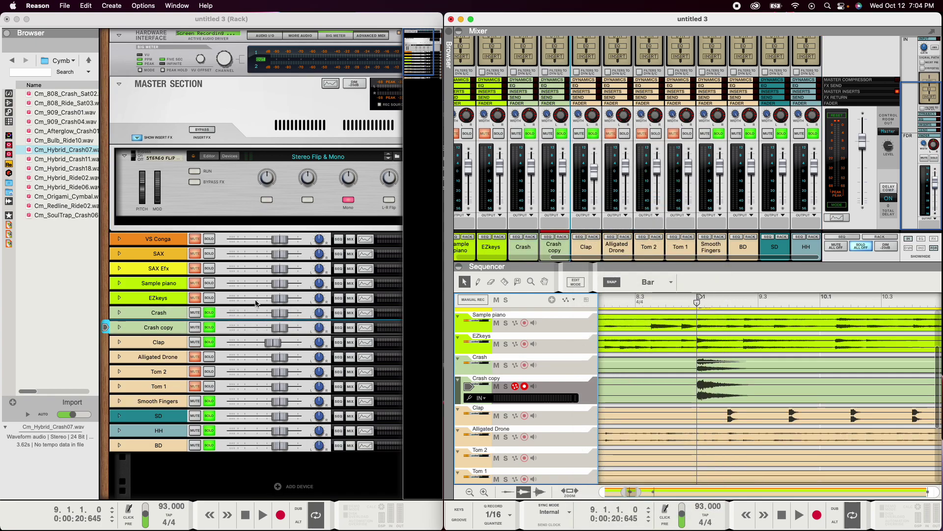
left_click_drag(53, 152, 704, 397)
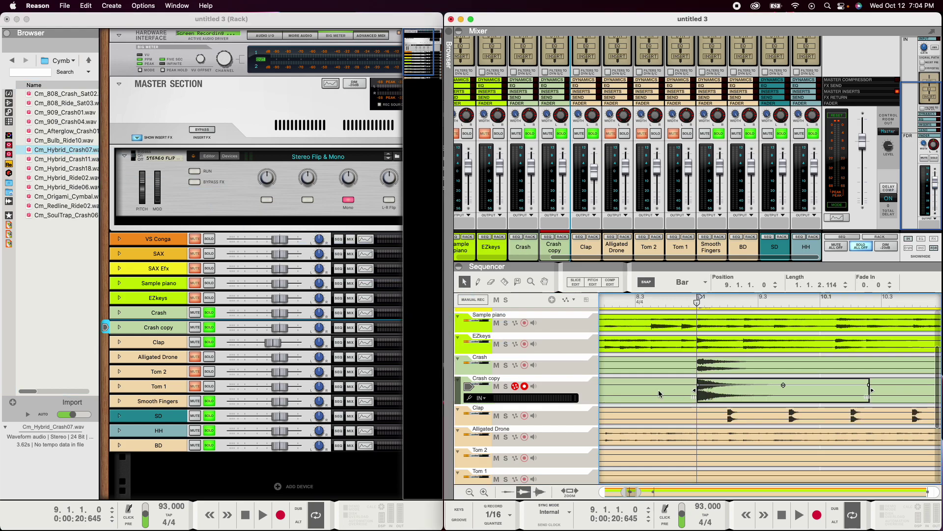
- Rename the Crash copy track as "Replacement"
double_click(484, 378)
type("Replacement")
key("Return")
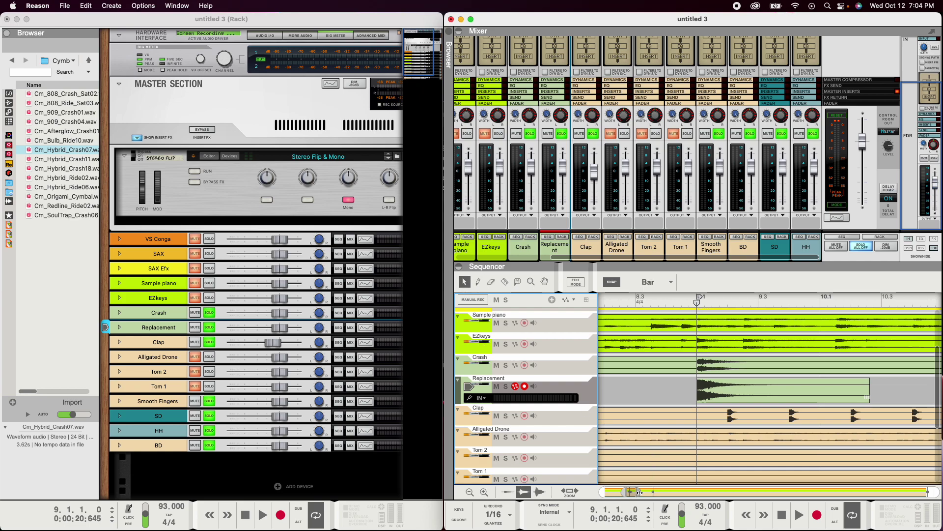
- Copy the bar 9 cymbal clip on the Replacement track to bars 17, 25 and 33
left_click_drag(625, 492, 684, 494)
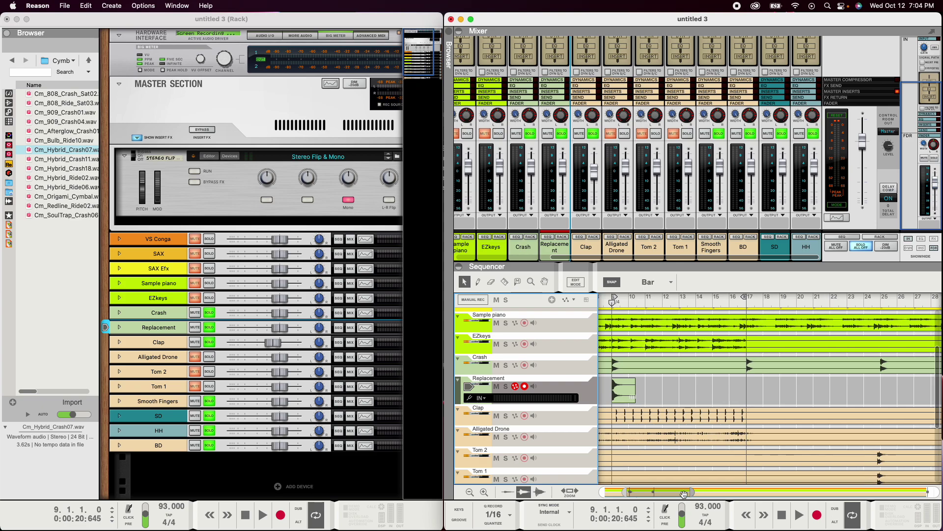
left_click(623, 390)
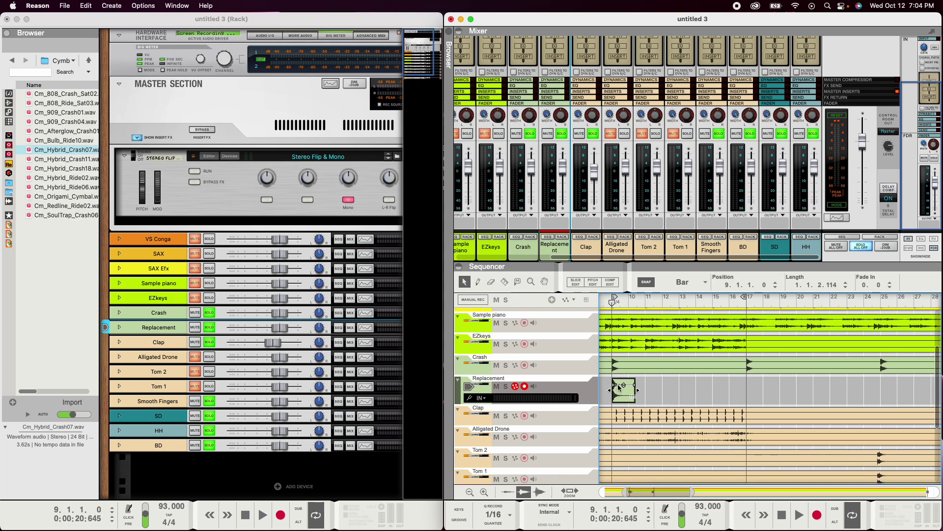
left_click_drag(627, 399, 765, 401)
left_click_drag(806, 396, 895, 394)
- Copy the four Replacement clips to bars 41, 49, 57 and 65 and check their alignment with the Crash hits
left_click_drag(627, 494, 606, 495)
left_click_drag(698, 494, 908, 493)
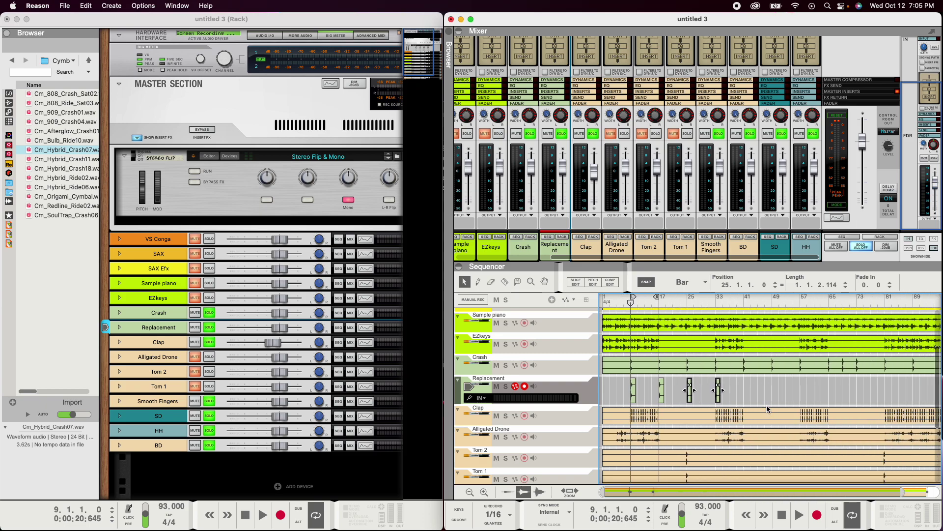
mouse_move(749, 392)
left_mouse_down()
mouse_move(606, 397)
mouse_move(748, 392)
left_mouse_up()
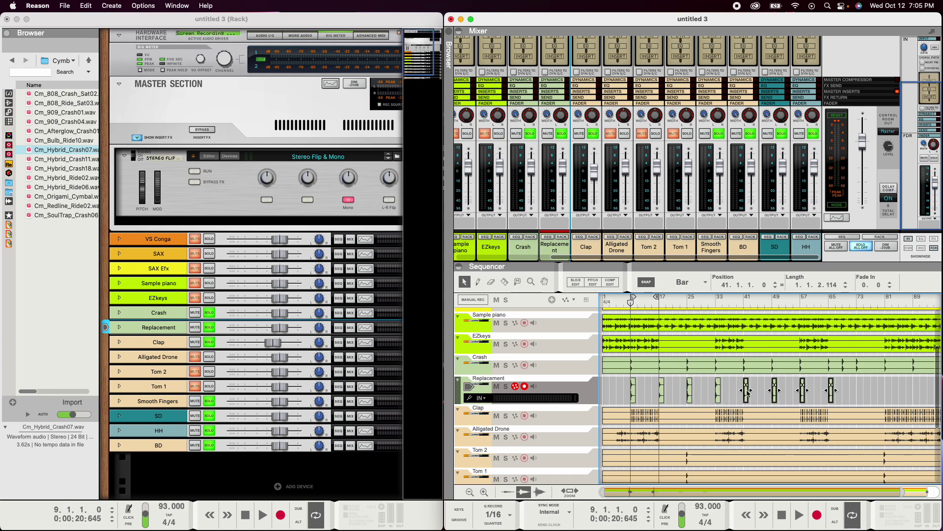
scroll(832, 390, "up", 5)
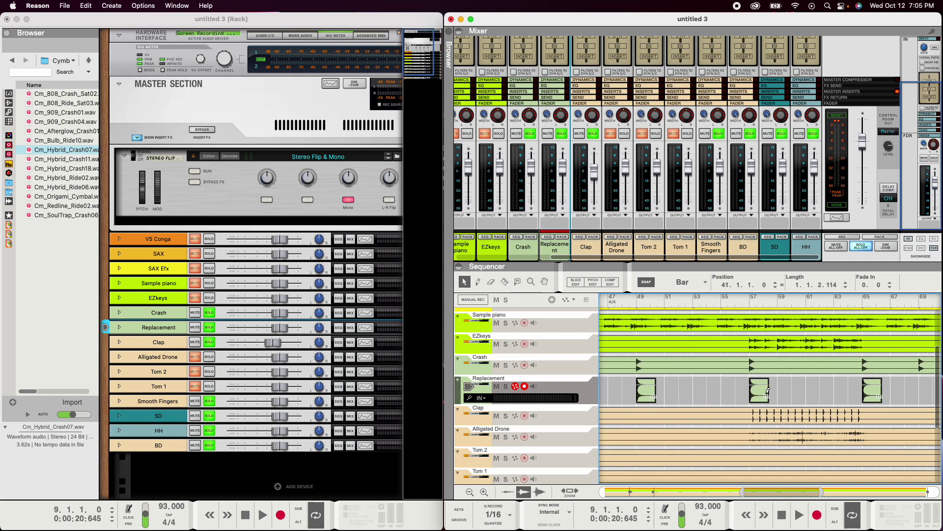
scroll(775, 395, "down", 2)
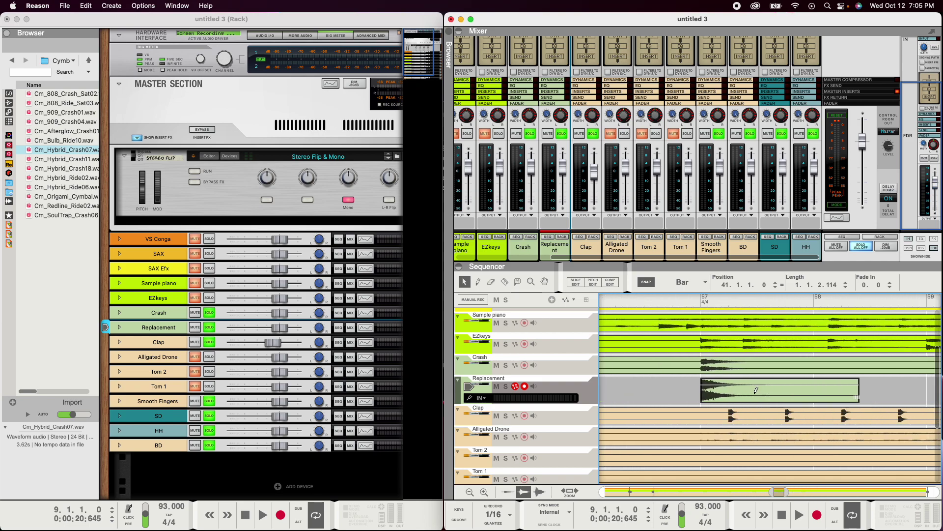
scroll(711, 386, "down", 4)
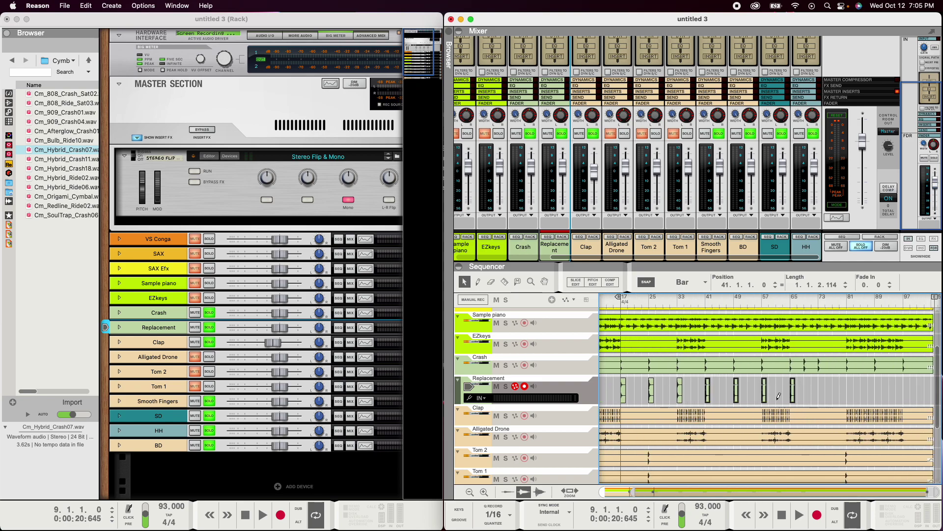
- Add further copies of the Replacement clips at bars 69, 73, 81, 89 and 97 to match the remaining Crash hits
left_click(833, 396)
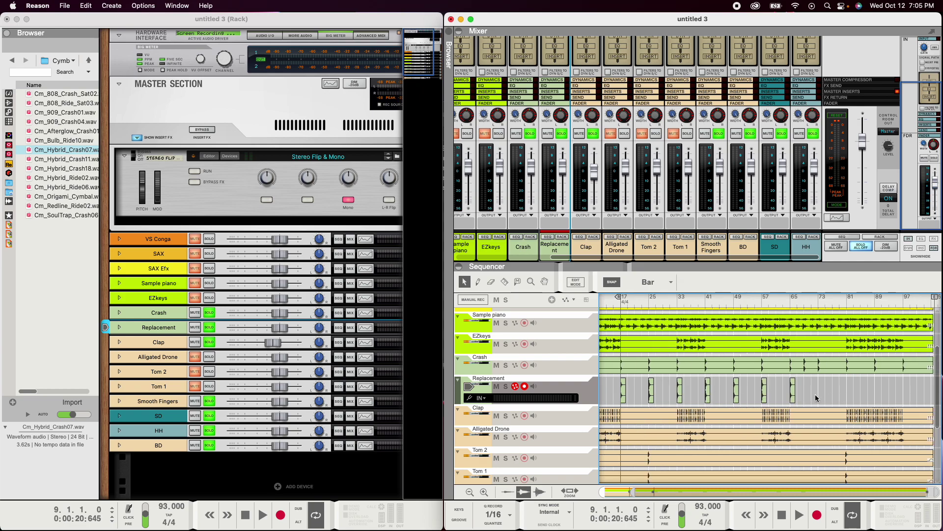
left_click(792, 393)
left_click_drag(793, 396, 822, 398)
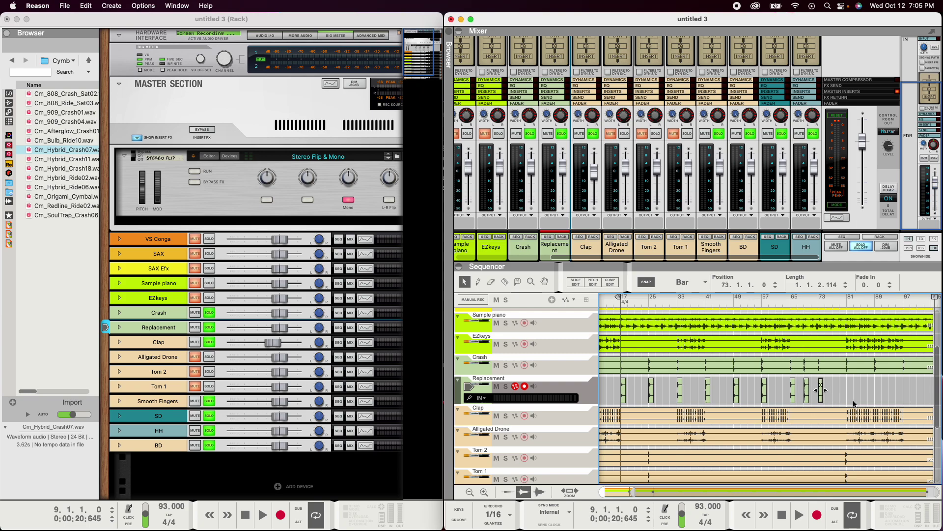
left_click_drag(699, 399, 850, 391)
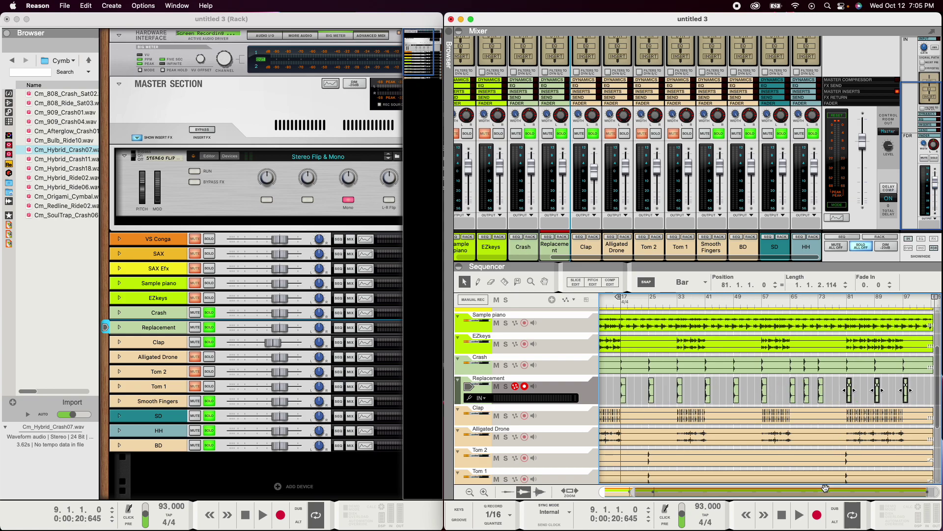
left_click_drag(849, 492, 870, 489)
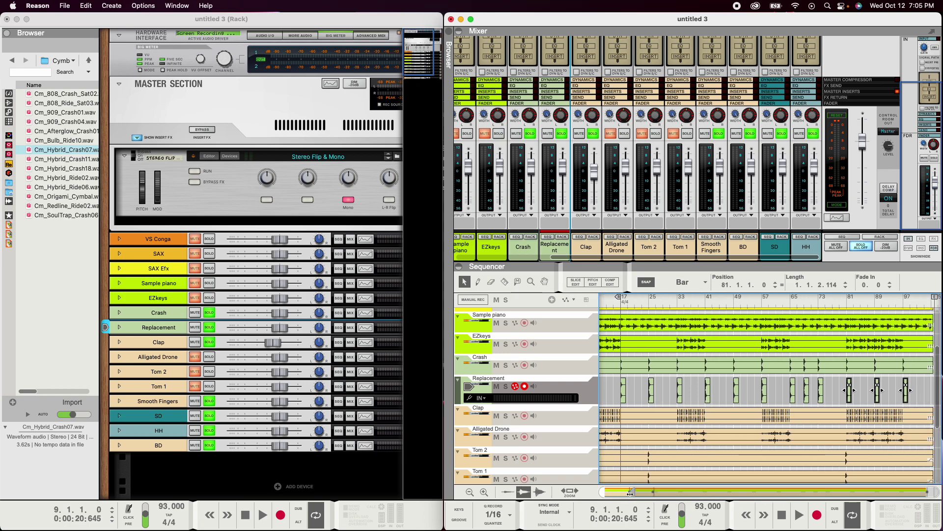
left_click_drag(663, 493, 580, 495)
left_click_drag(647, 494, 941, 483)
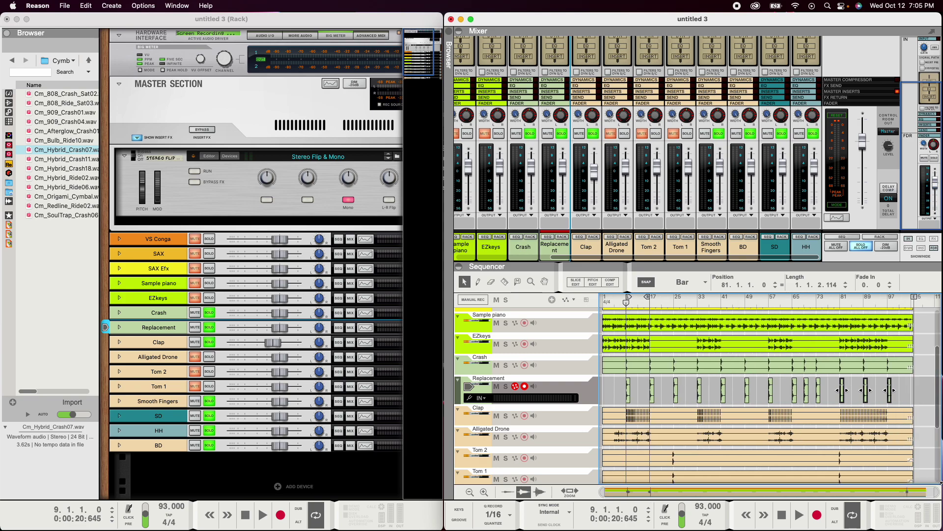
- Solo the Crash and Replacement tracks in the sequencer and play them together from bar 9 and from around bar 65
left_click(767, 372)
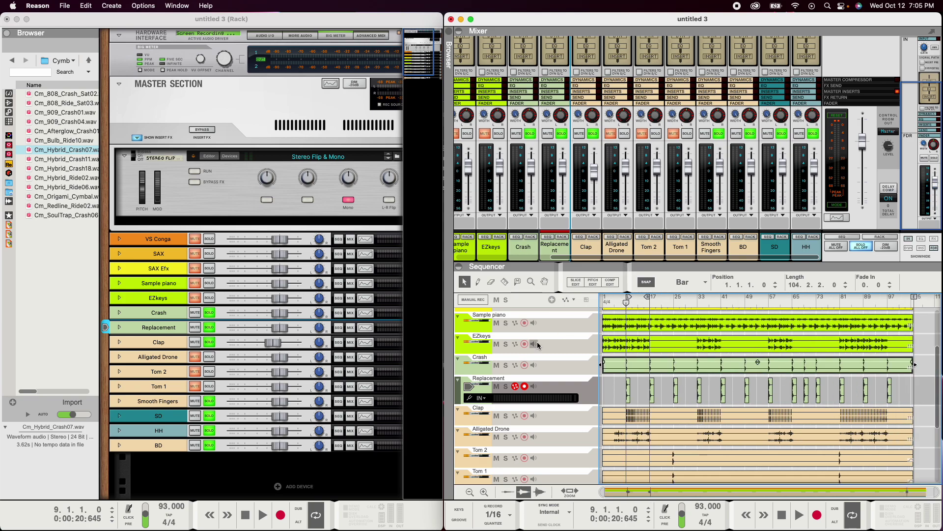
left_click(507, 365)
left_click(505, 386)
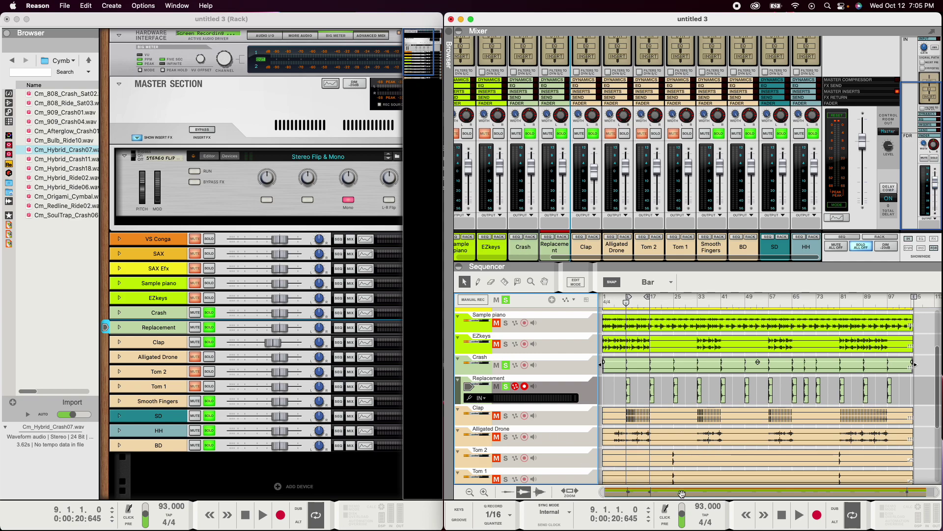
key("space")
left_click(645, 304)
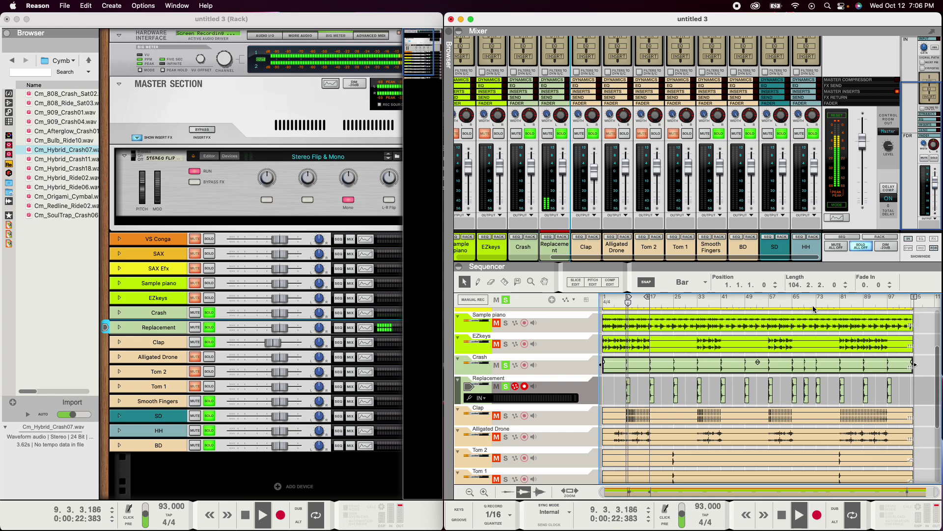
left_click(793, 300)
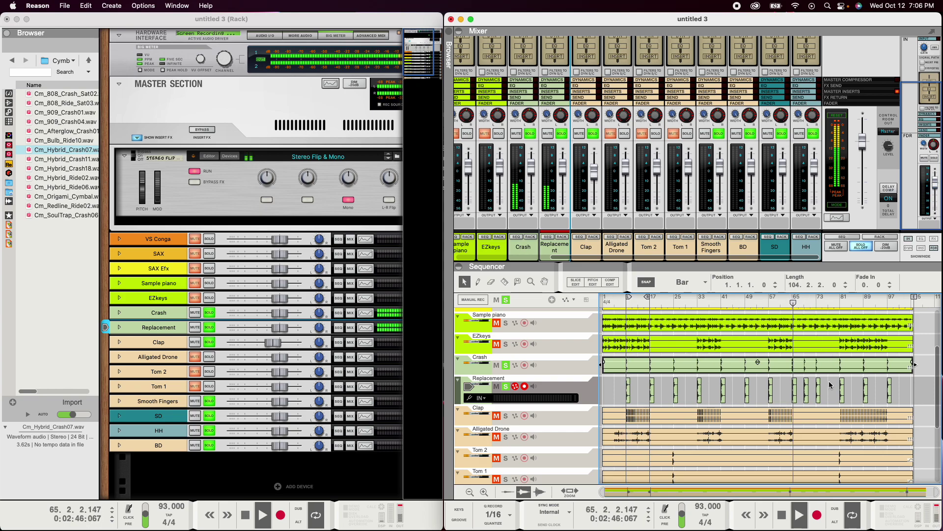
key("space")
- Mute the original clip on the Crash track and set the track color to Bright Grey
left_click(699, 370)
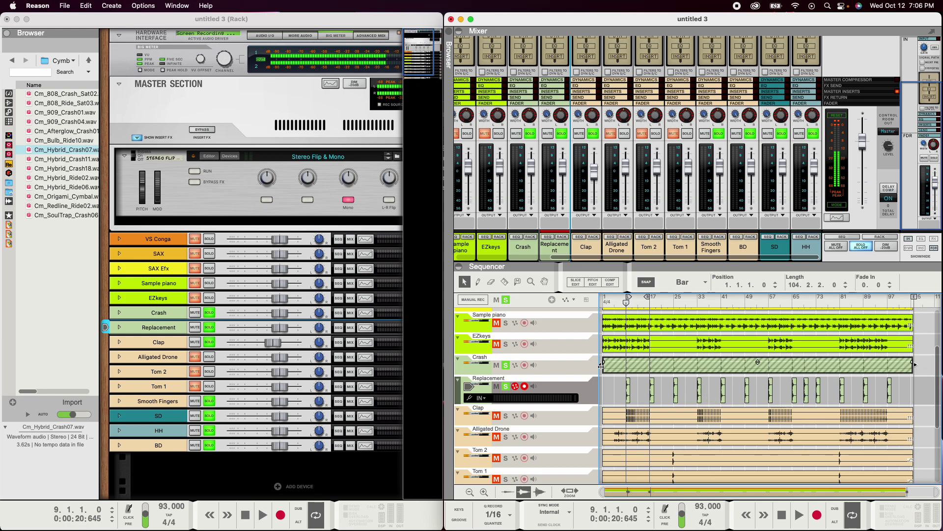
right_click(573, 369)
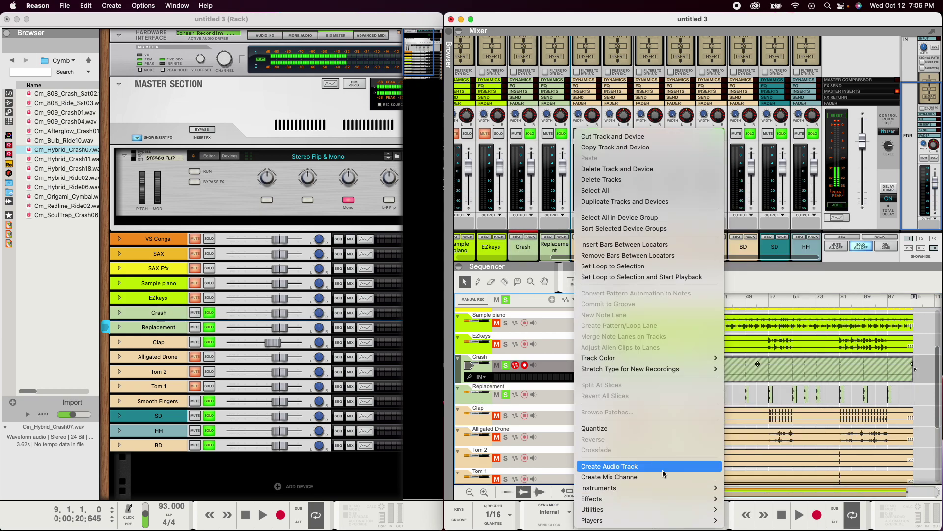
mouse_move(646, 358)
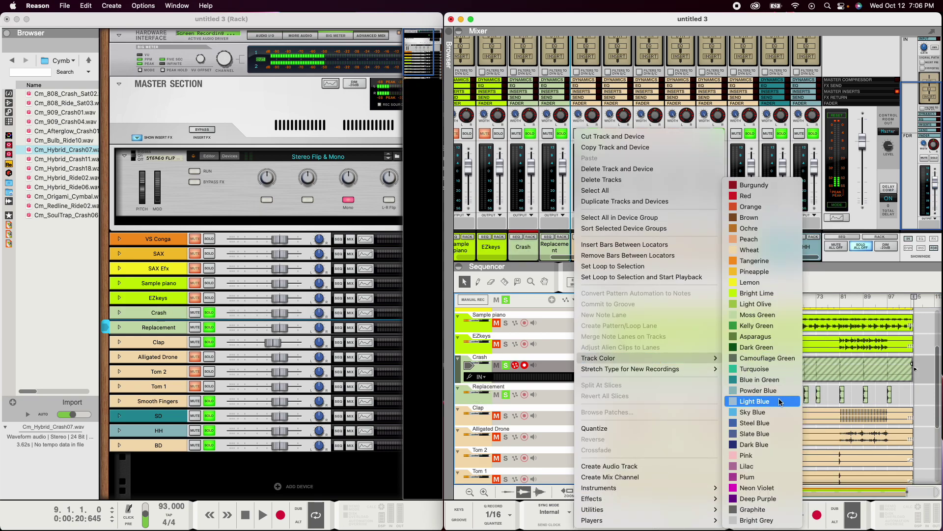
left_click(764, 520)
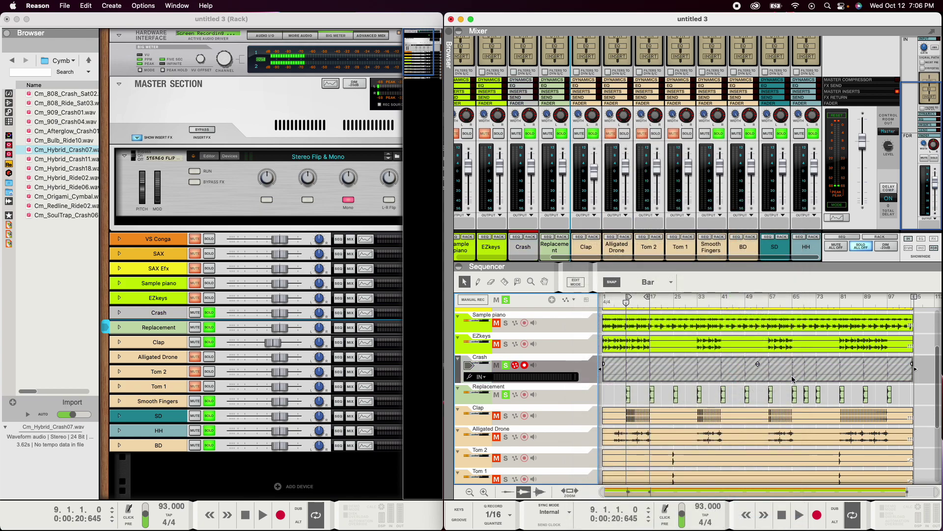
- Fold the Crash track and rename the Replacement track as "New Craash"
left_click(604, 398)
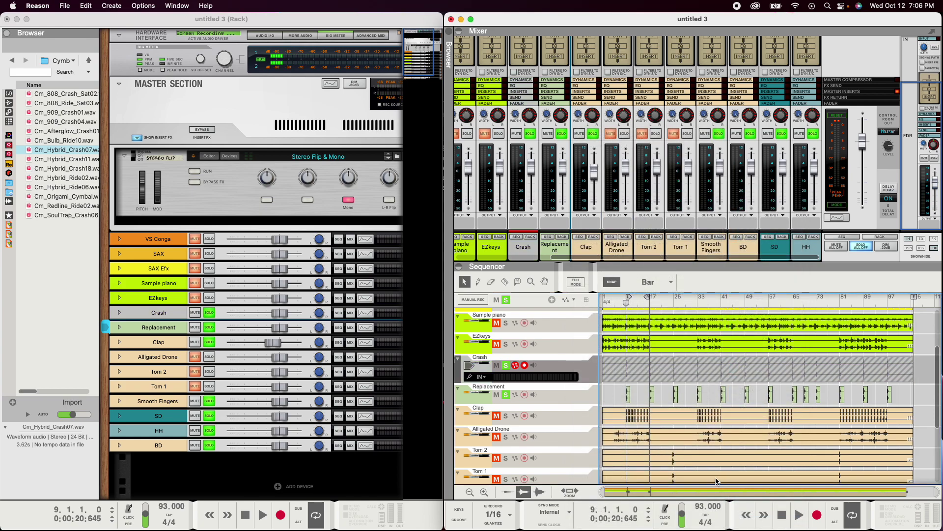
left_click(458, 359)
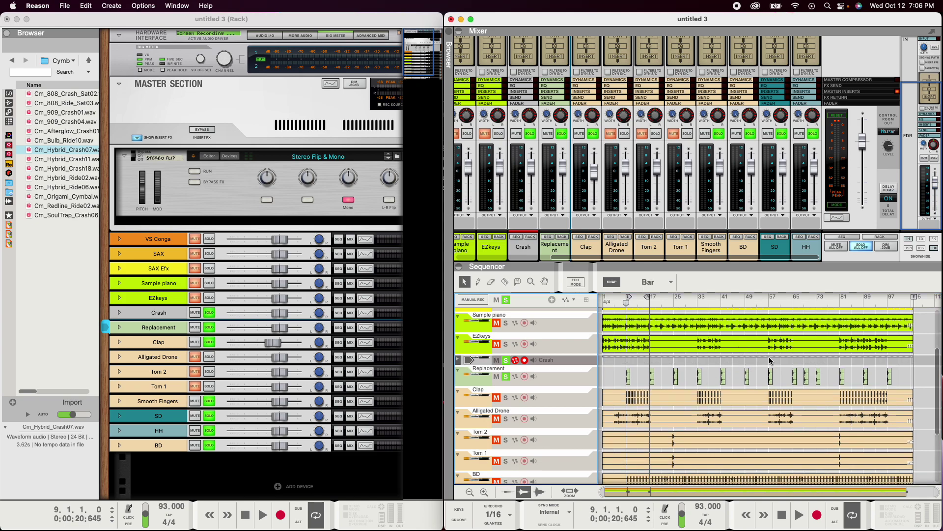
double_click(494, 370)
type("New Craash")
key("Return")
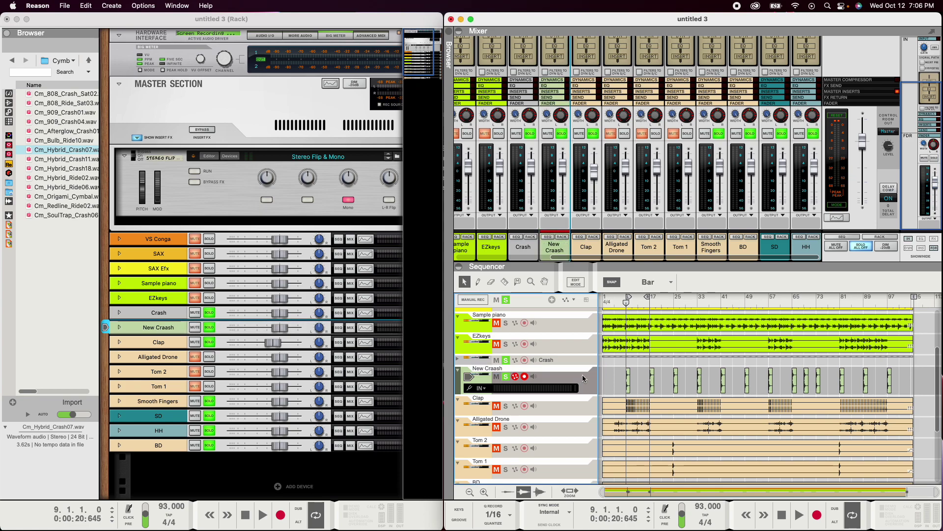
- Clear the sequencer track solos and lower the input gain of the New Craash channel slightly
left_click(505, 299)
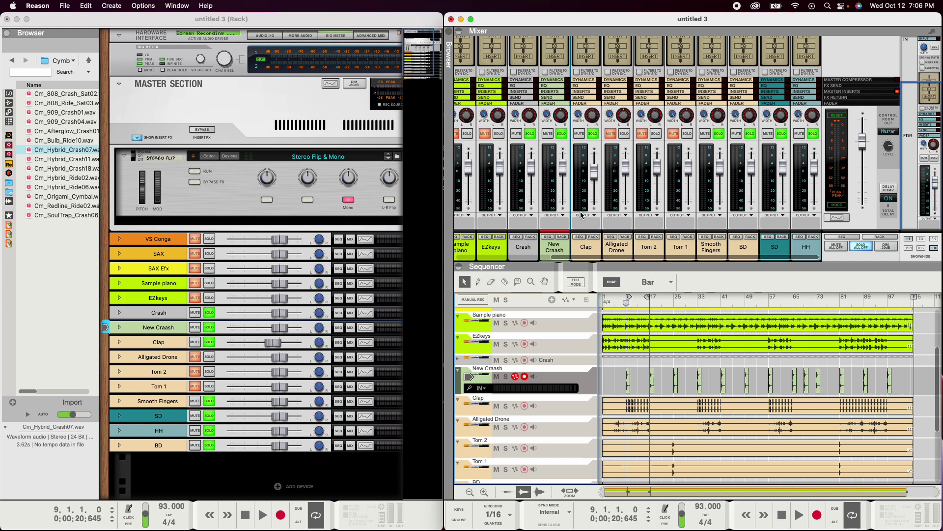
scroll(565, 98, "up", 3)
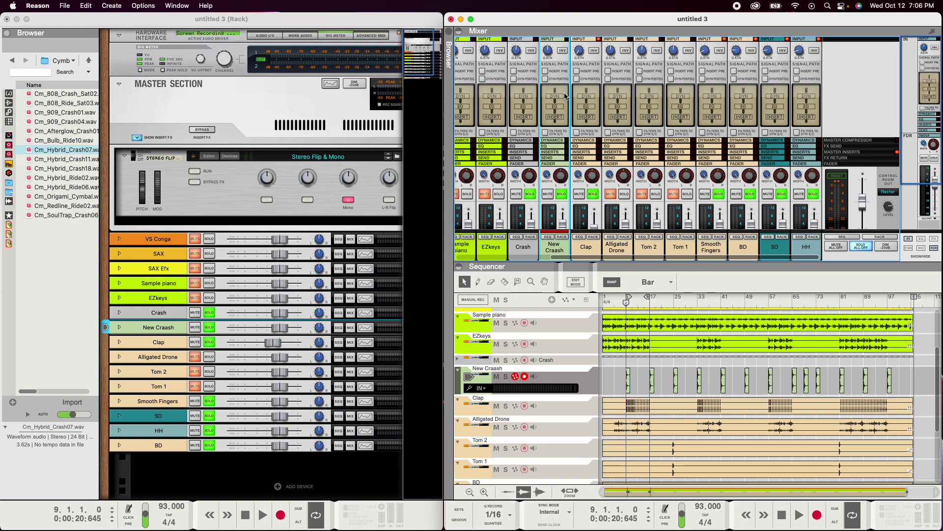
left_click_drag(550, 54, 549, 67)
- Play the looped section repeatedly from bar 9 to judge the New Craash level against the other soloed channels
key("space")
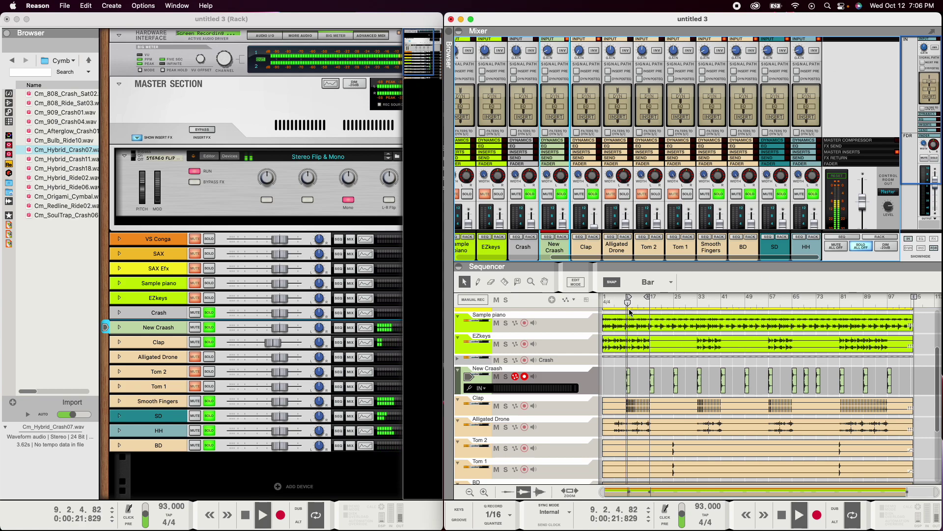
left_click(645, 304)
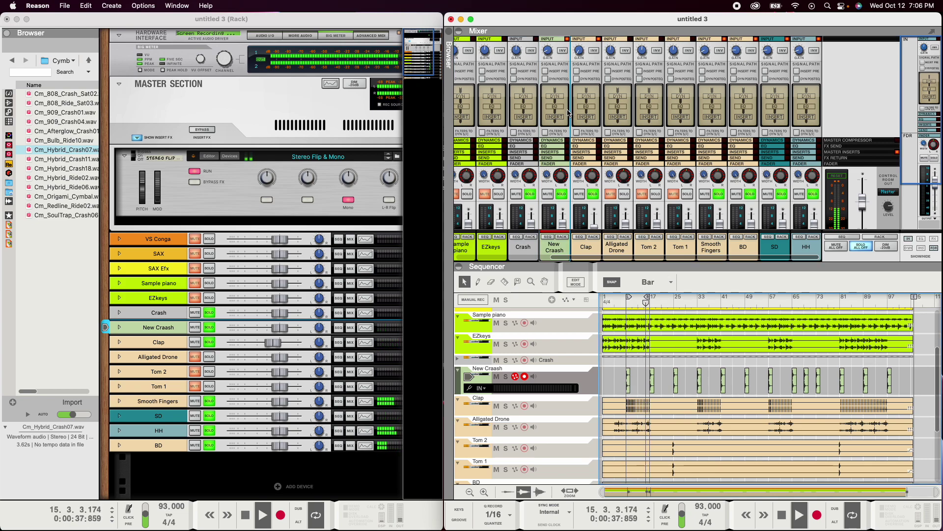
scroll(568, 112, "down", 3)
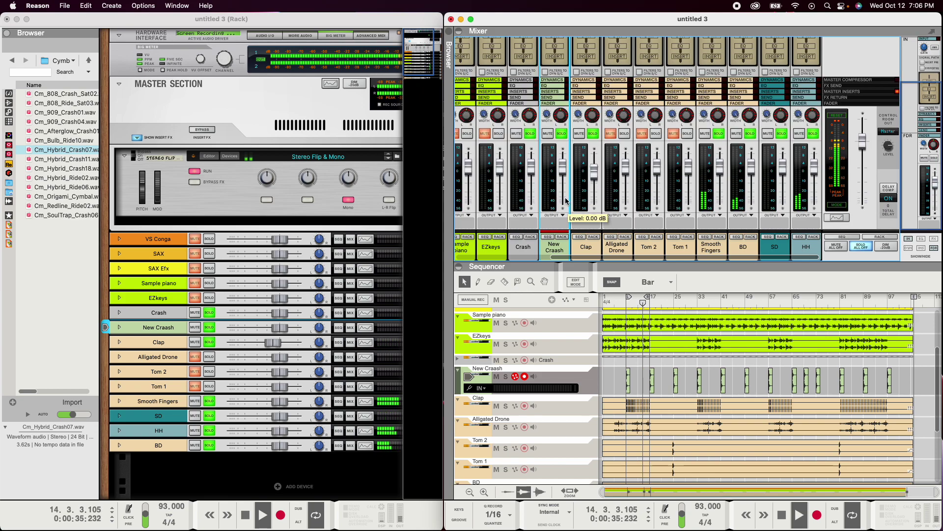
key("space")
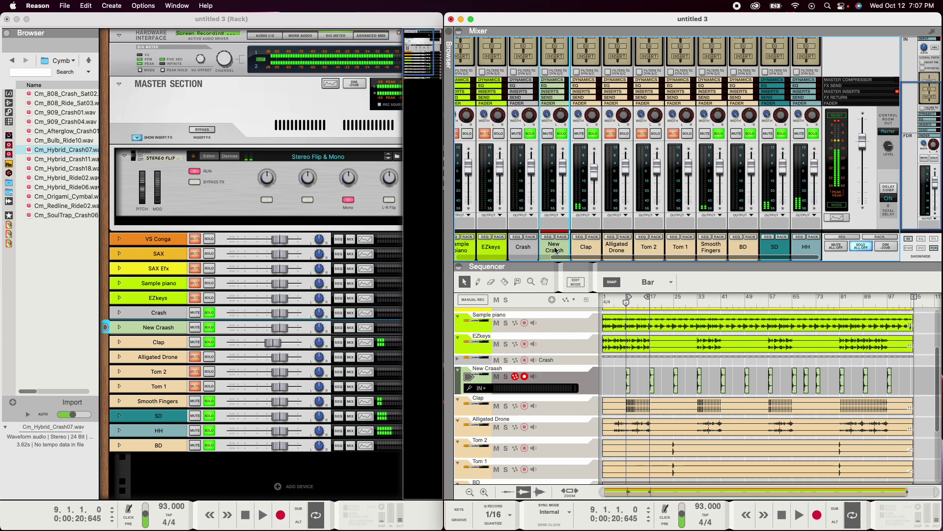
key("space")
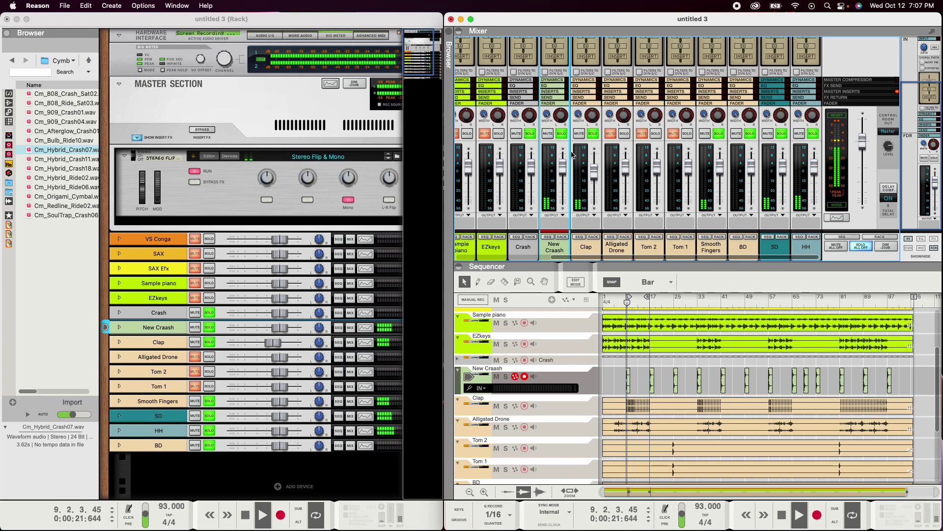
key("space")
key("space")
key("space")
key("space")
key("space")
key("space")
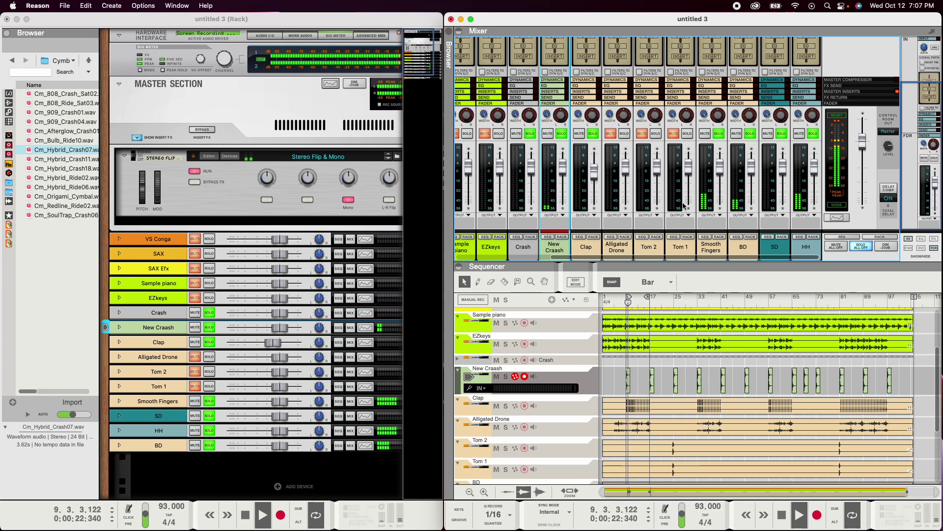
- Stop playback and set the HH channel's input gain to -14.86 dB
left_click(809, 254)
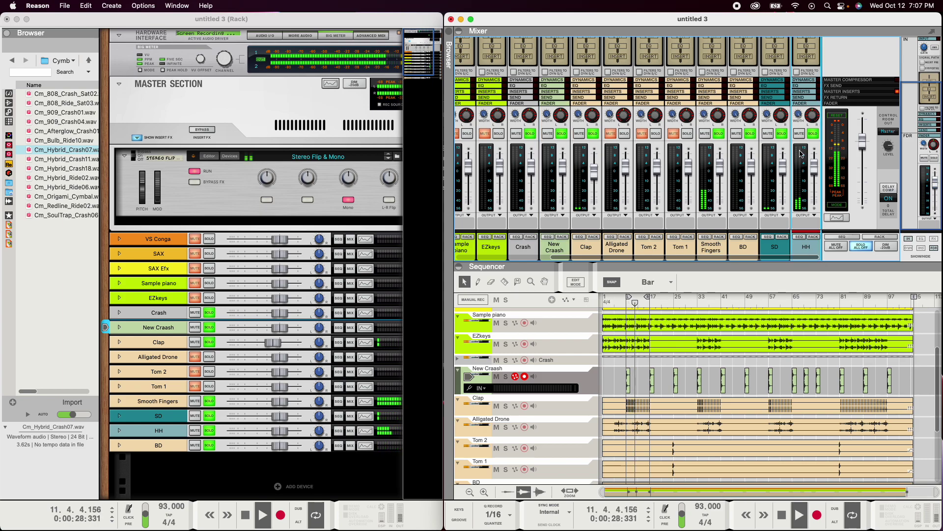
scroll(801, 178, "up", 3)
key("space")
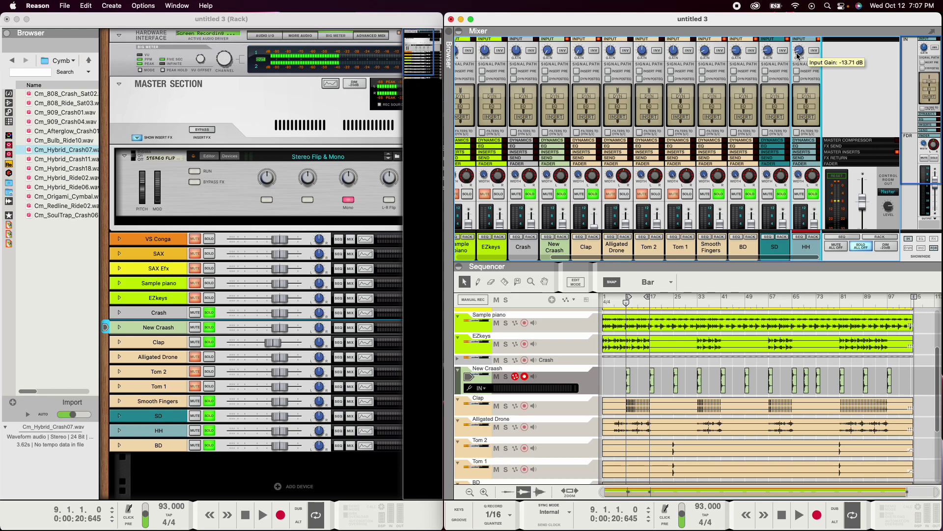
scroll(798, 55, "down", 1)
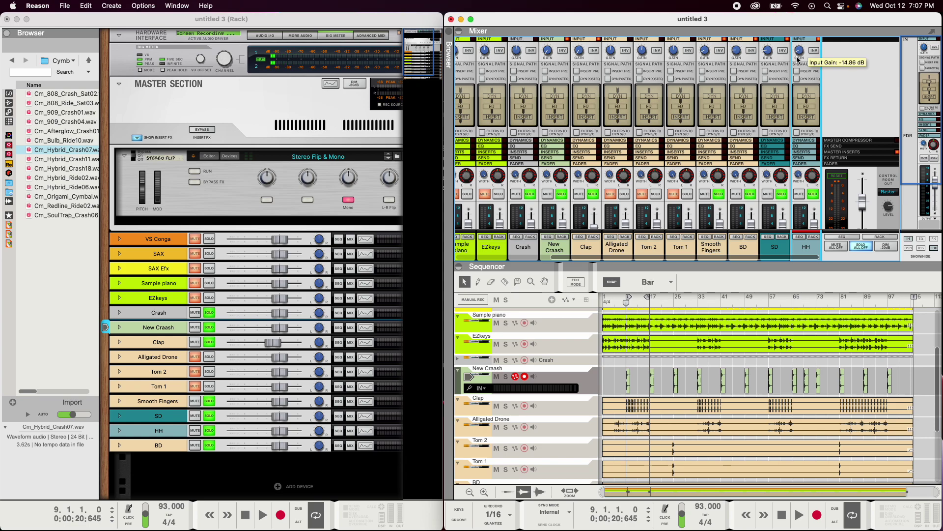
- Play the looped section from bar 9 and fine-tune the HH channel's input gain against the other soloed channels
scroll(795, 79, "down", 3)
key("space")
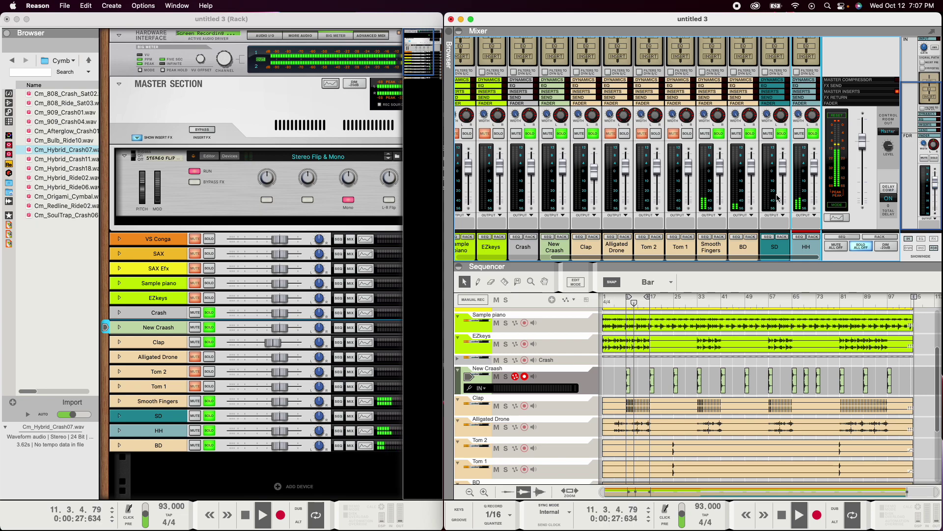
scroll(812, 176, "up", 3)
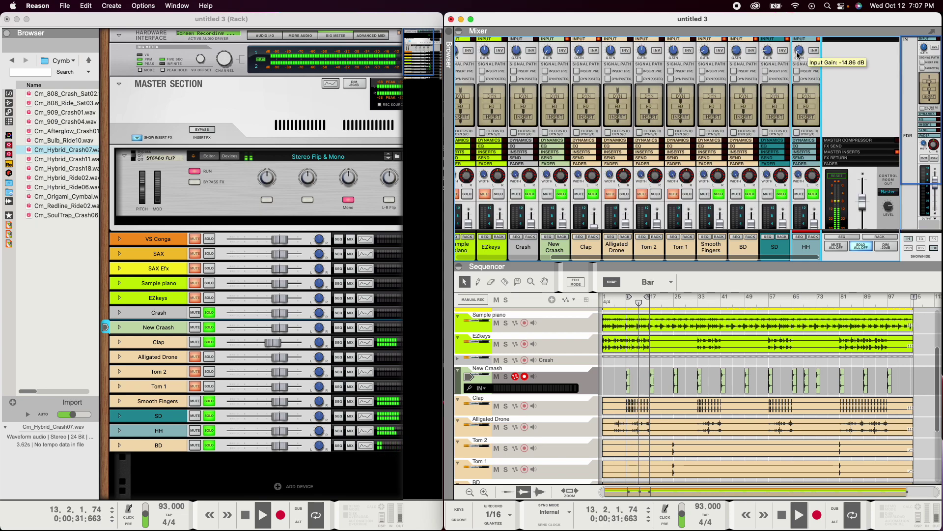
left_click_drag(798, 55, 797, 57)
scroll(800, 93, "down", 3)
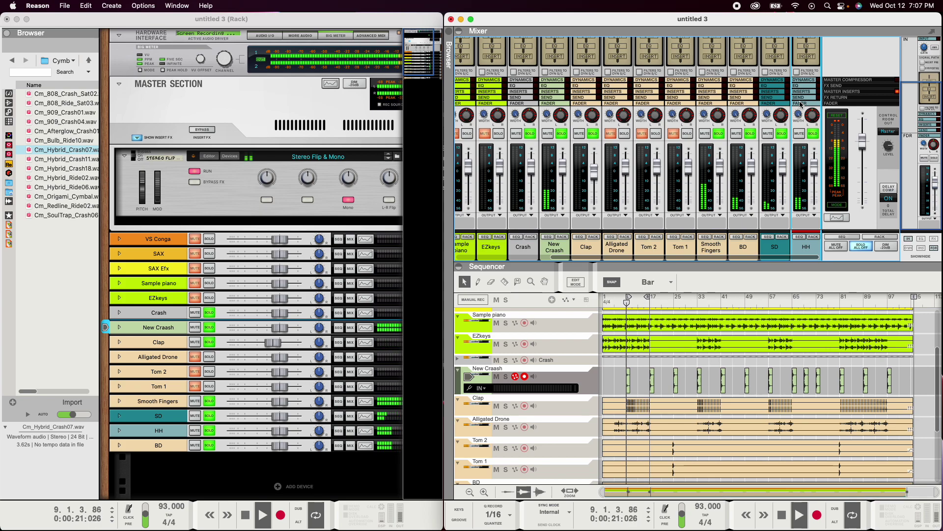
key("space")
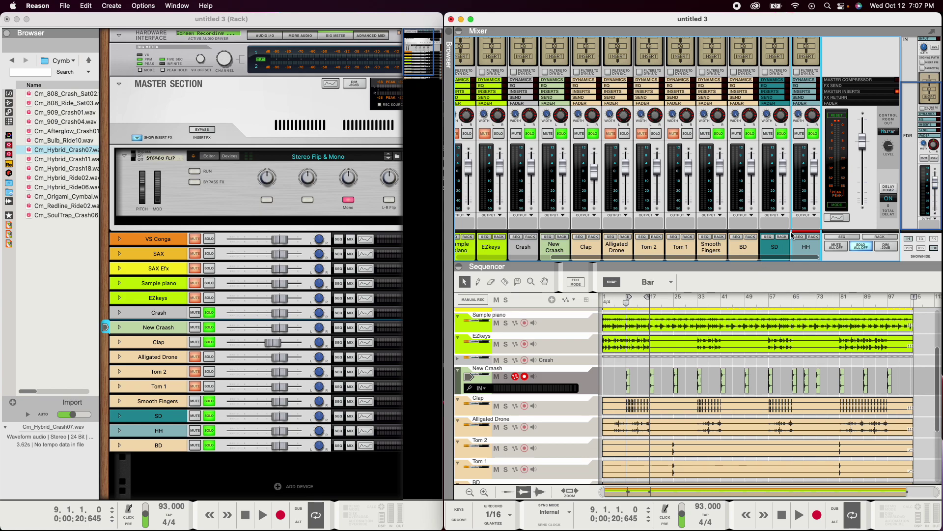
- Replay the looped section from bar 9 to check the HH level in the soloed drum mix
scroll(813, 94, "up", 3)
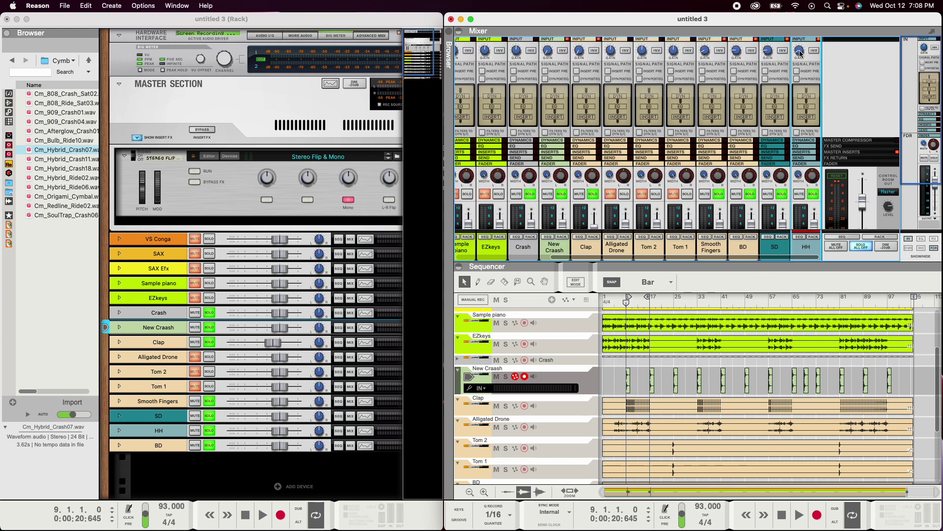
scroll(799, 53, "down", 3)
key("space")
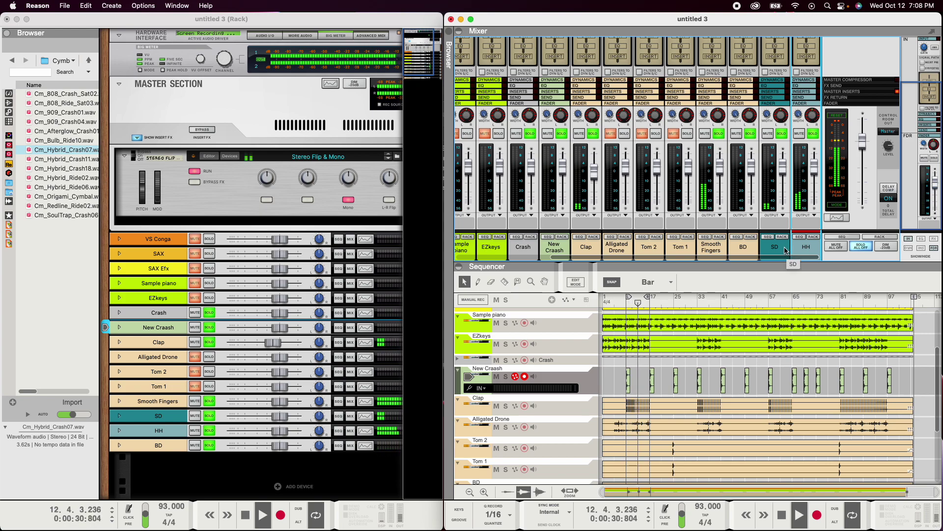
key("space")
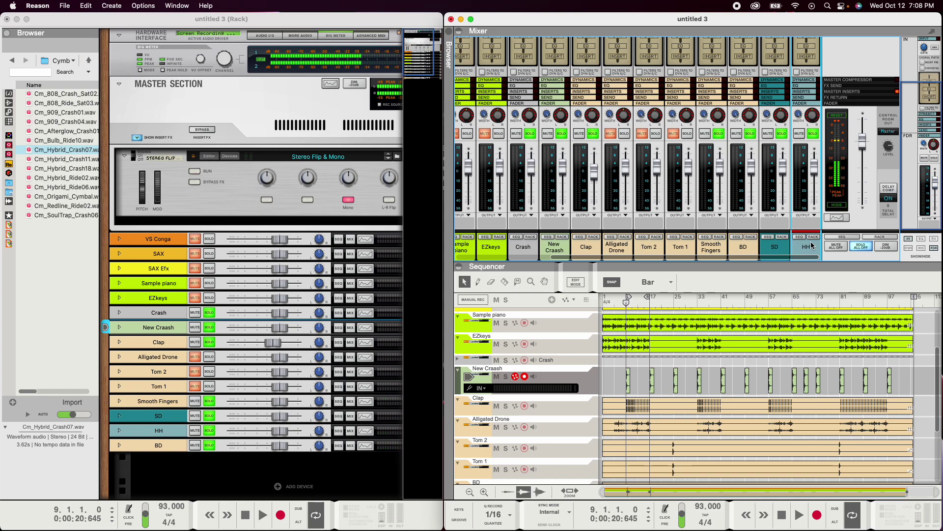
- Move the Clap channel in the mixer so it sits directly before the SD channel
left_click(775, 248)
left_click(583, 249)
left_click_drag(584, 250, 784, 253)
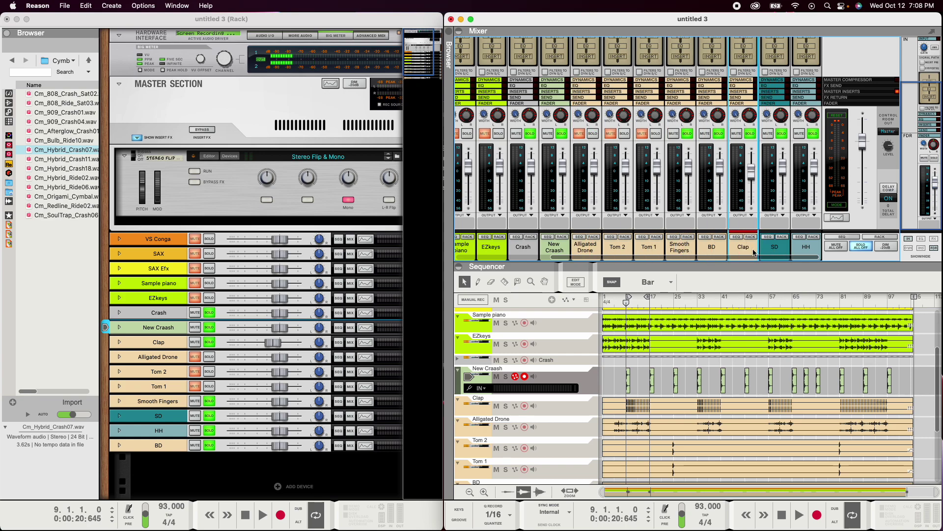
- Color the Clap, SD and HH channels Tangerine and turn off their solos
left_click(807, 253)
right_click(806, 253)
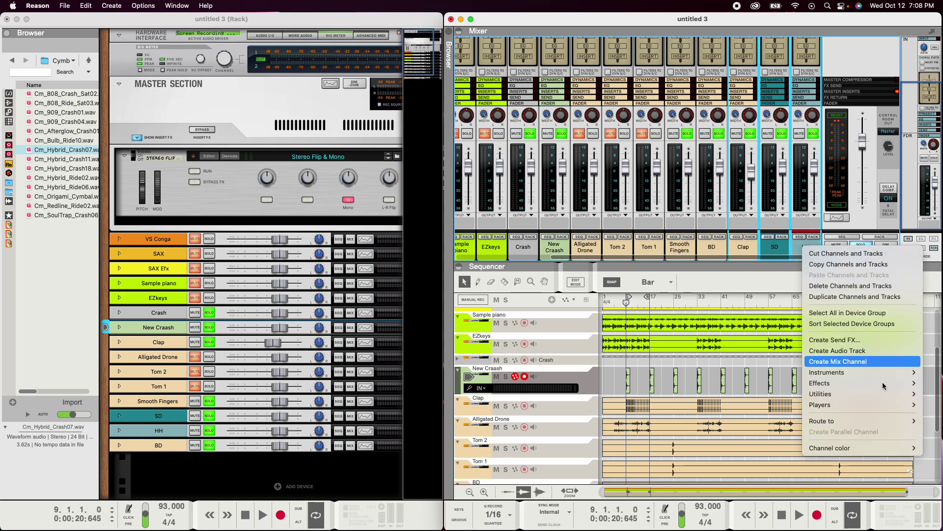
mouse_move(888, 426)
mouse_move(880, 447)
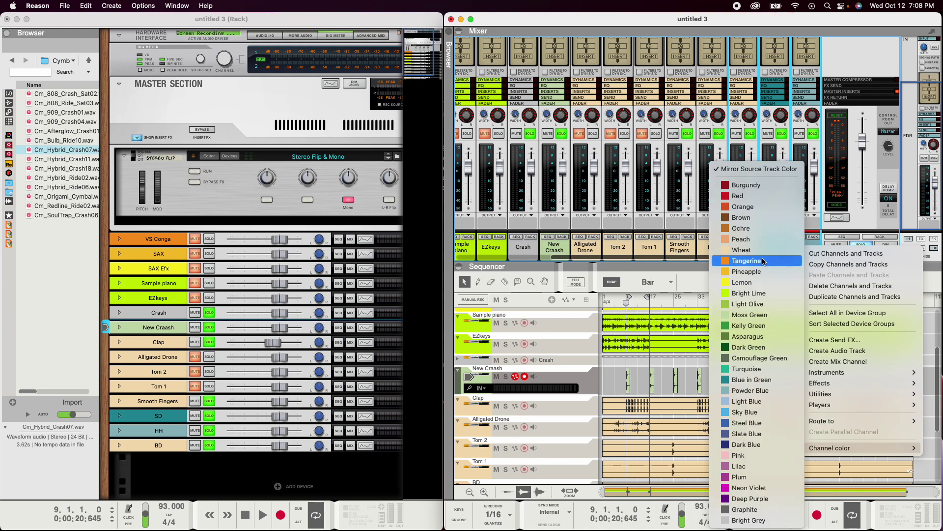
left_click(789, 260)
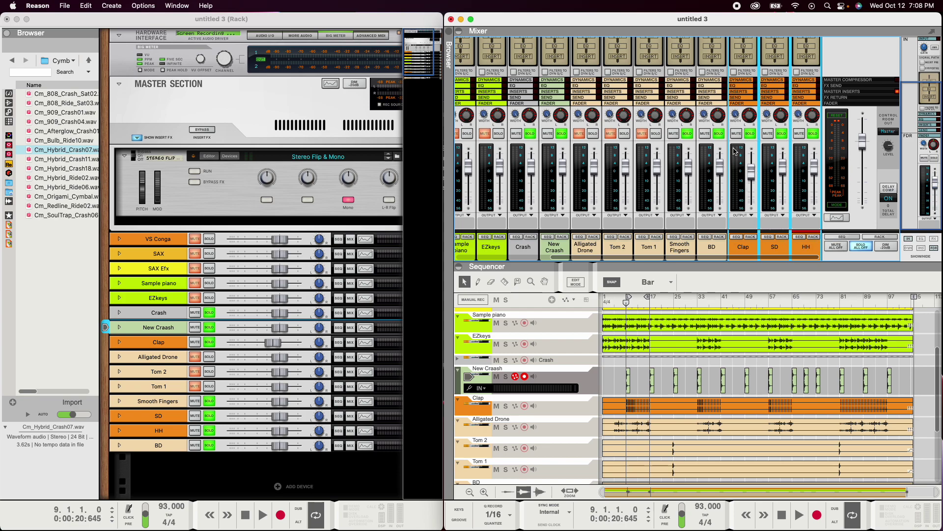
left_click(769, 133)
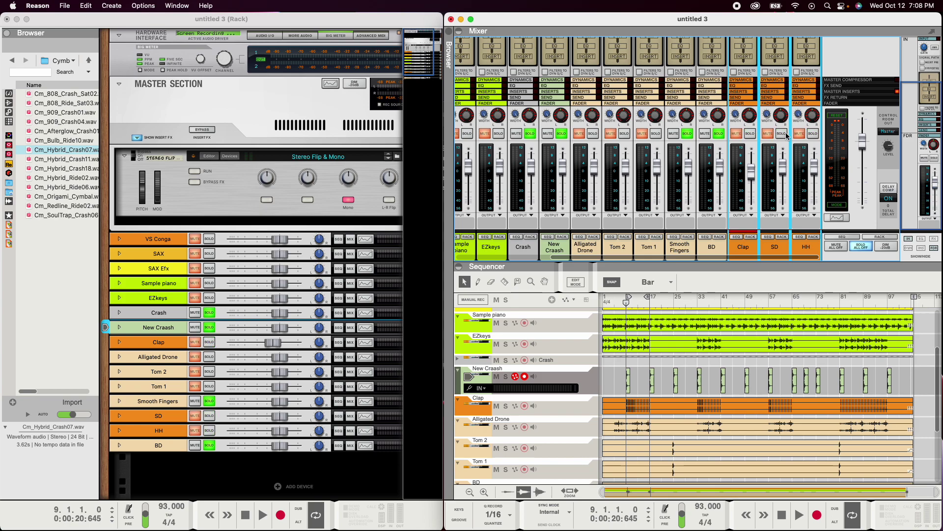
- Move the New Craash channel directly before Clap in the mixer and color it Tangerine
left_click(561, 134)
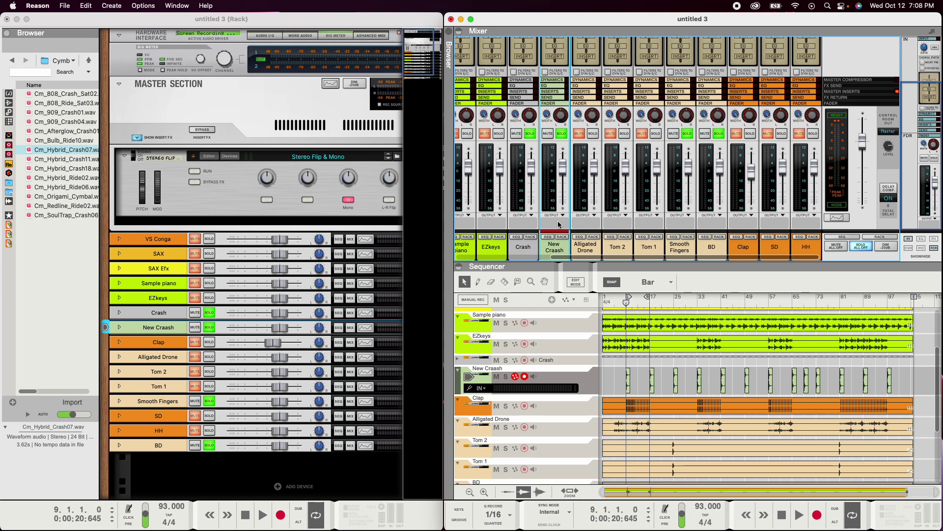
left_click_drag(556, 253, 722, 248)
right_click(717, 248)
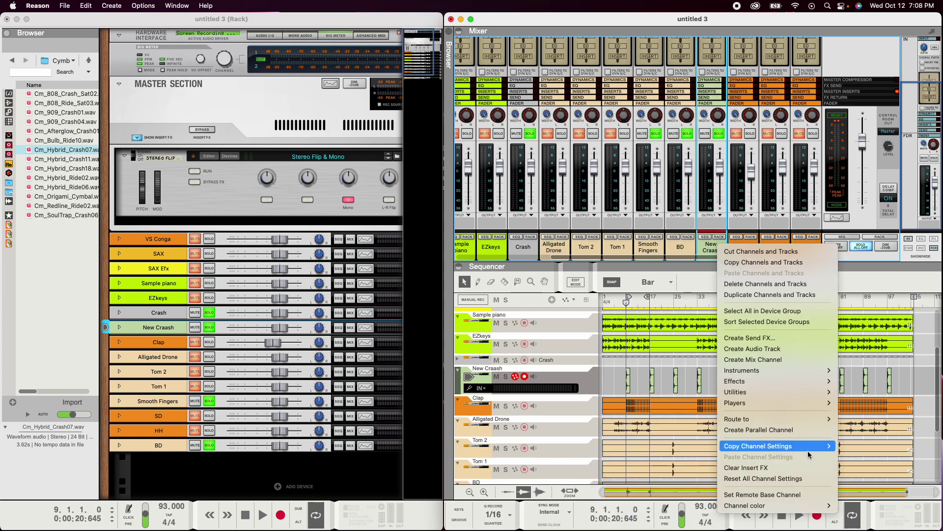
mouse_move(799, 511)
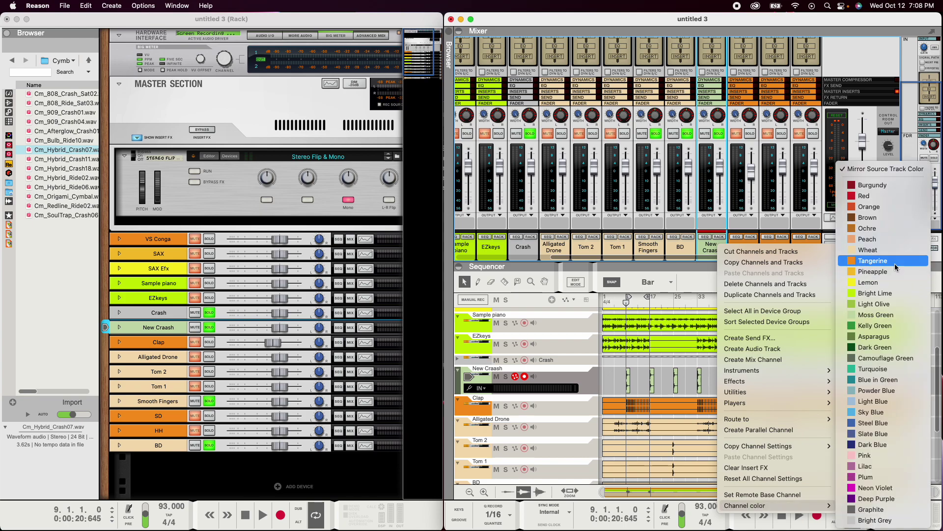
left_click(898, 260)
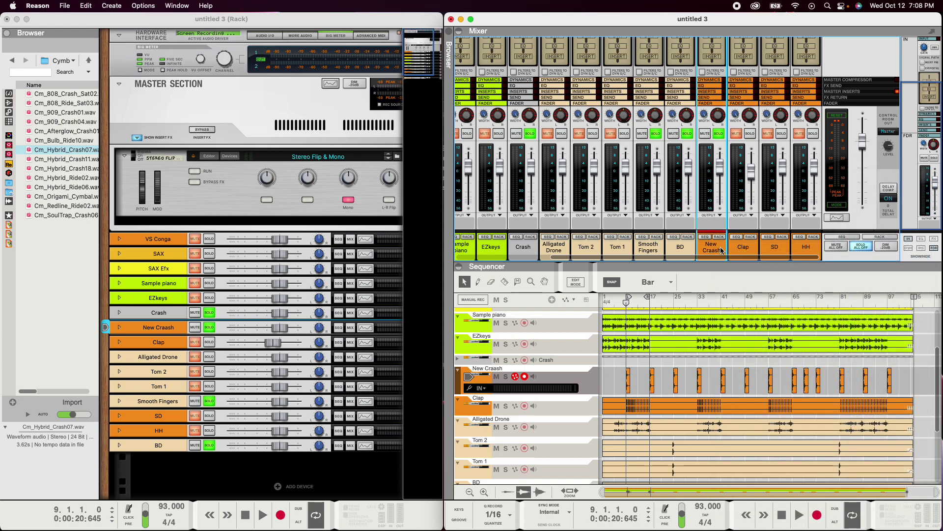
left_click(678, 250)
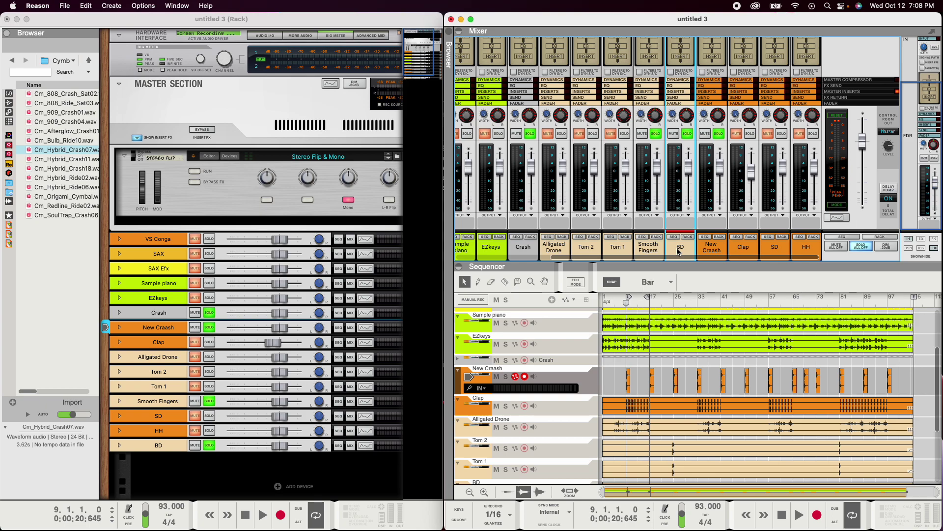
left_click(799, 251)
left_click(715, 250)
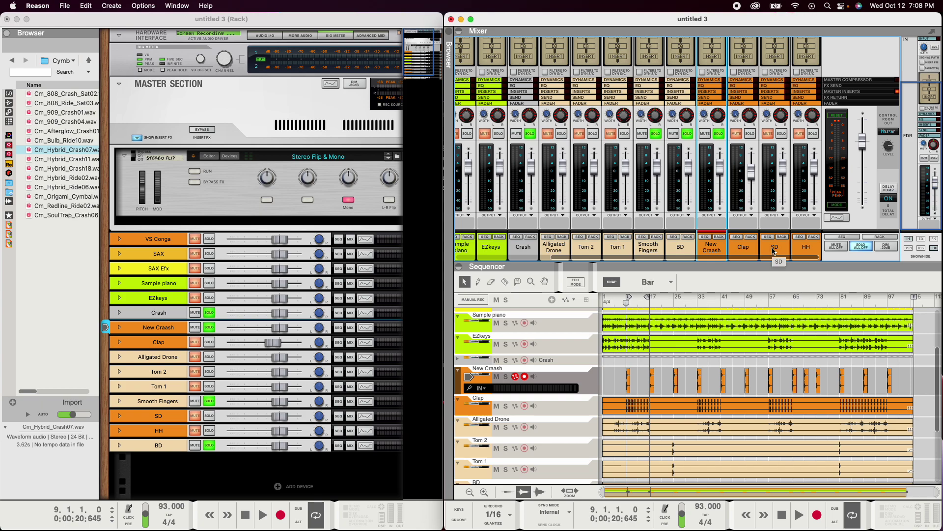
left_click(772, 250)
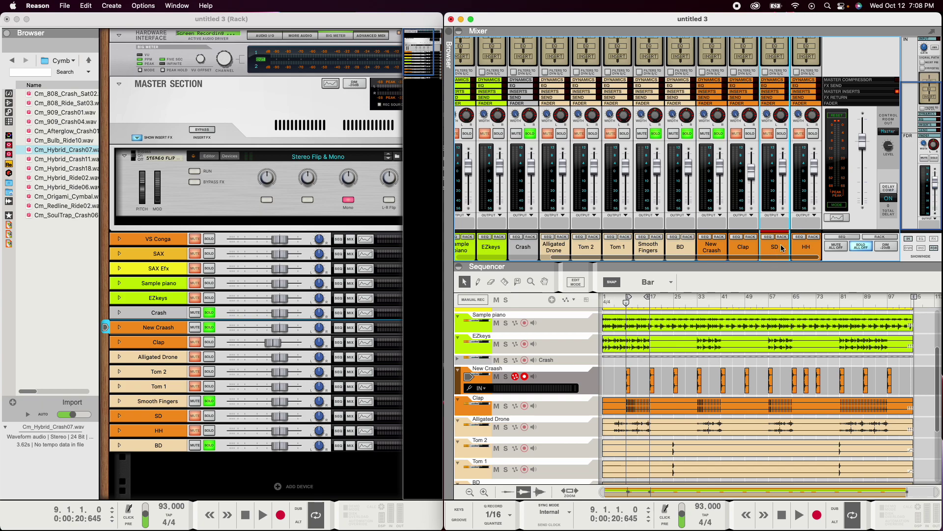
- Unsolo the New Craash and Crash channels and move Crash to the end of the mixer channels, after HH
left_click(721, 134)
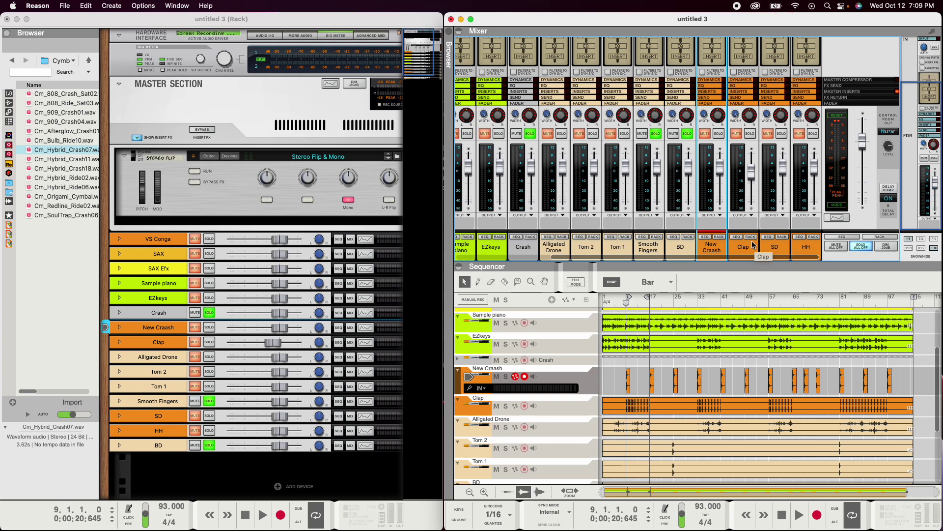
left_click_drag(709, 259, 731, 262)
left_click_drag(604, 259, 613, 262)
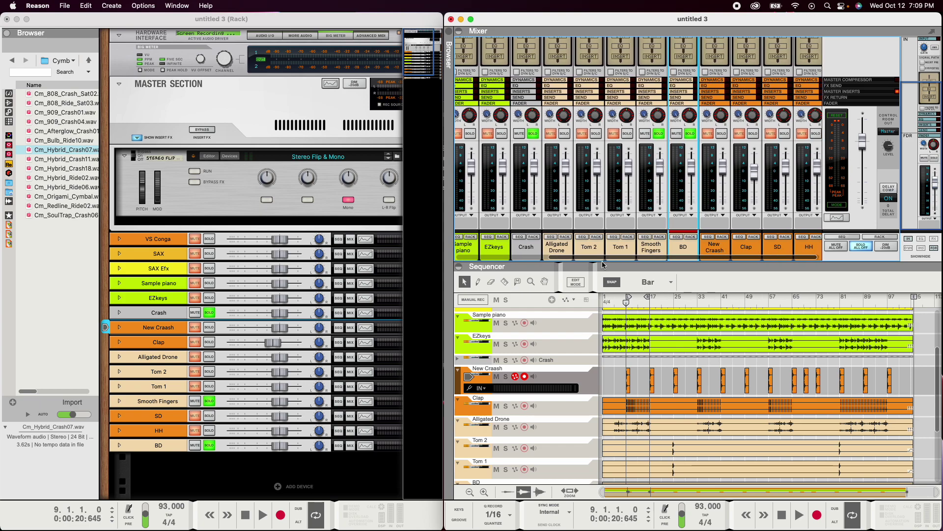
left_click(534, 136)
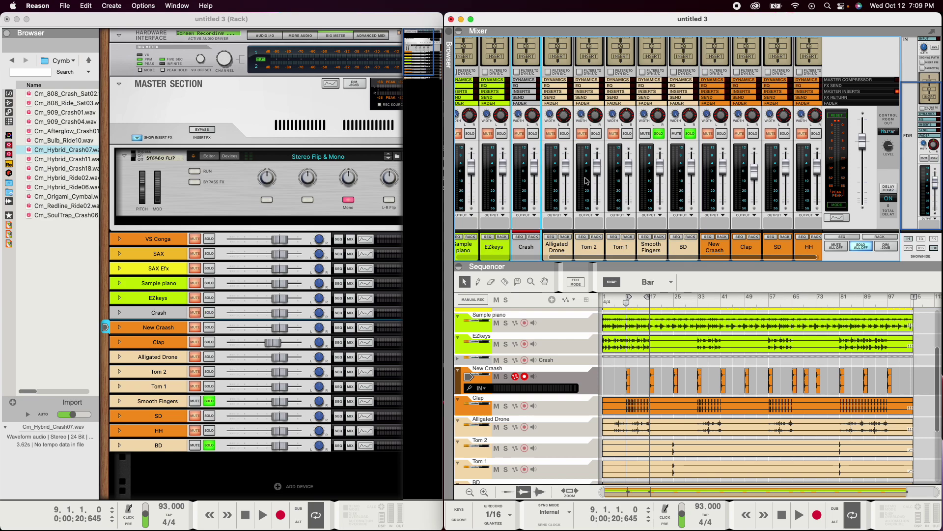
left_click_drag(530, 256, 816, 238)
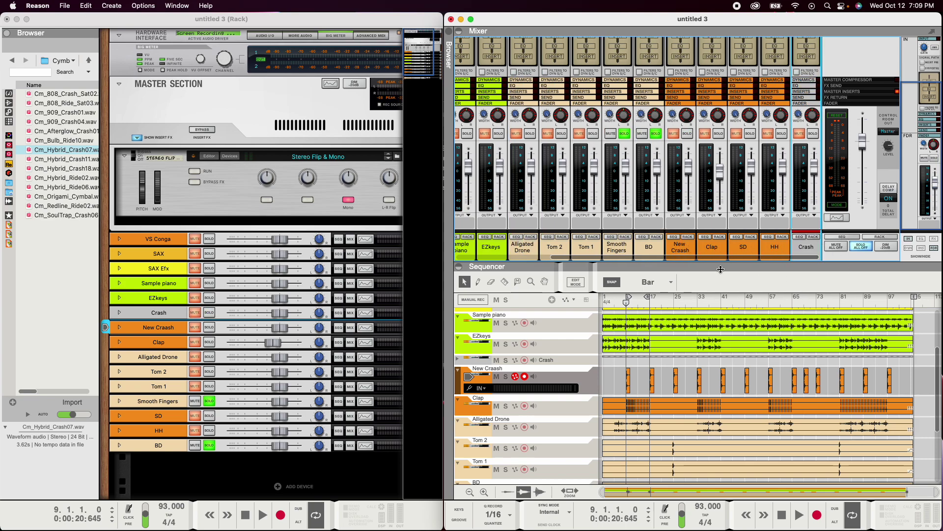
- Solo the Tom 1 and Tom 2 channels alongside Smooth Fingers and BD
left_click_drag(706, 257, 651, 259)
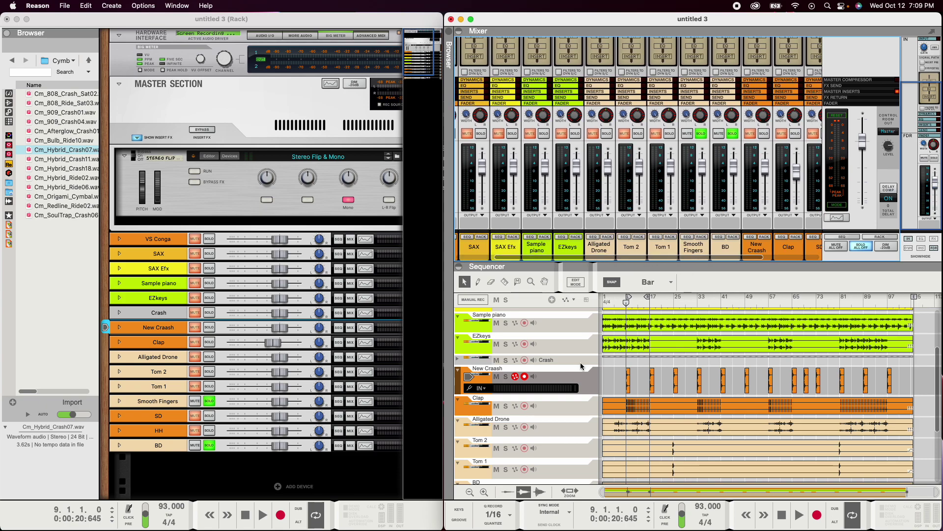
left_click(669, 134)
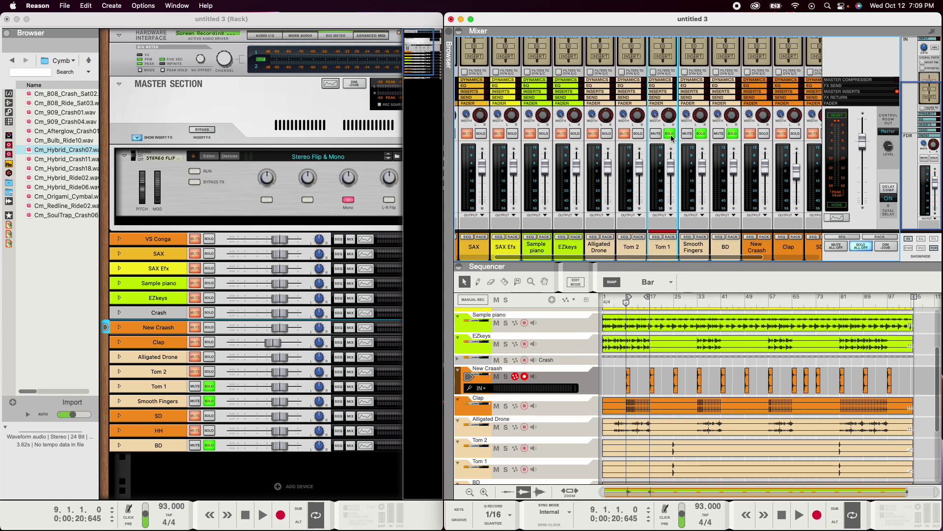
scroll(741, 383, "down", 5)
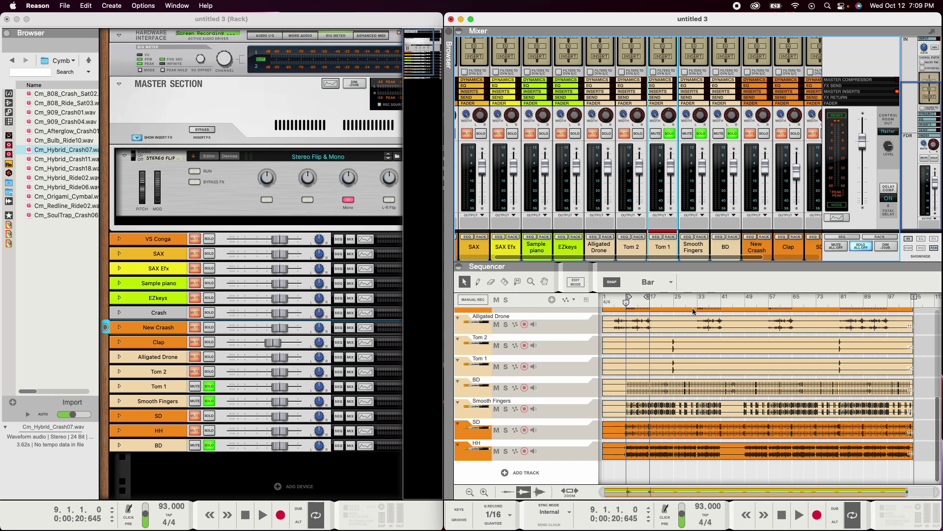
left_click(638, 134)
- Set the Alligated Drone channel's input gain to -12.00 dB
scroll(658, 151, "up", 3)
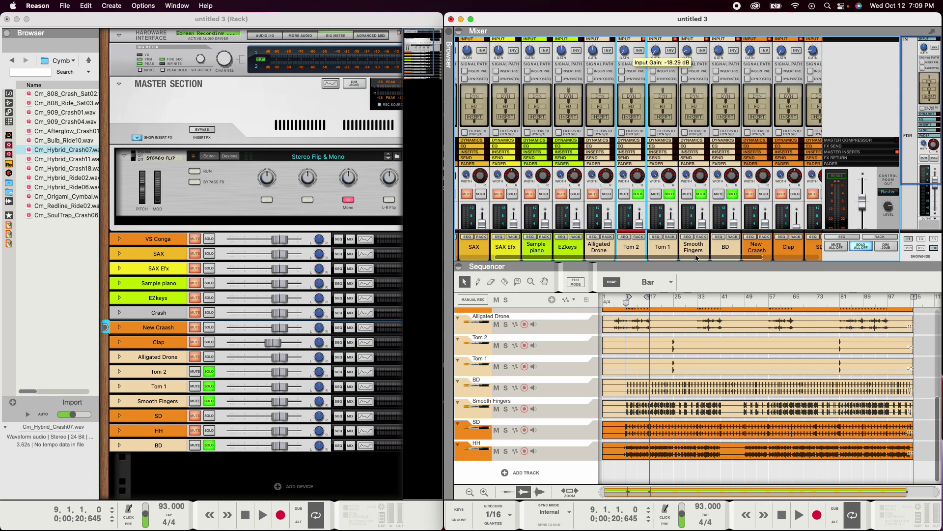
scroll(699, 167, "down", 3)
scroll(638, 118, "up", 3)
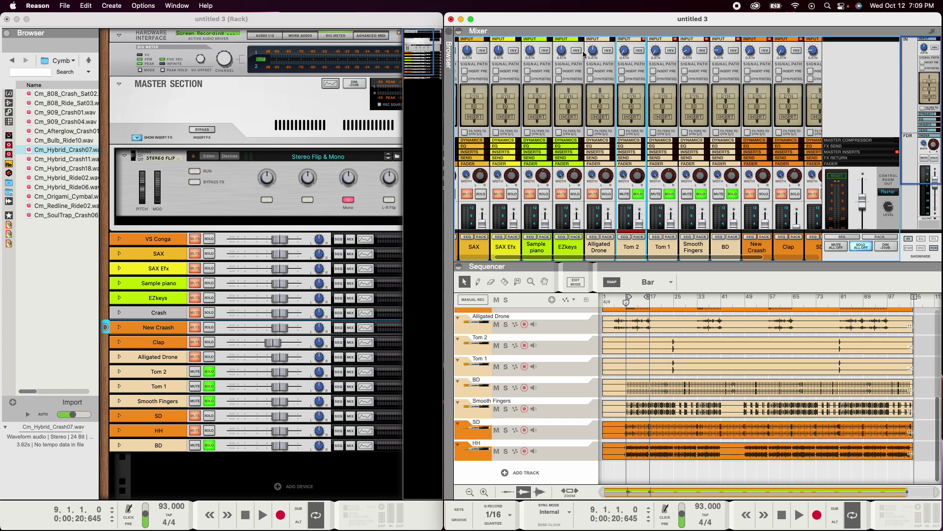
left_click_drag(598, 53, 595, 64)
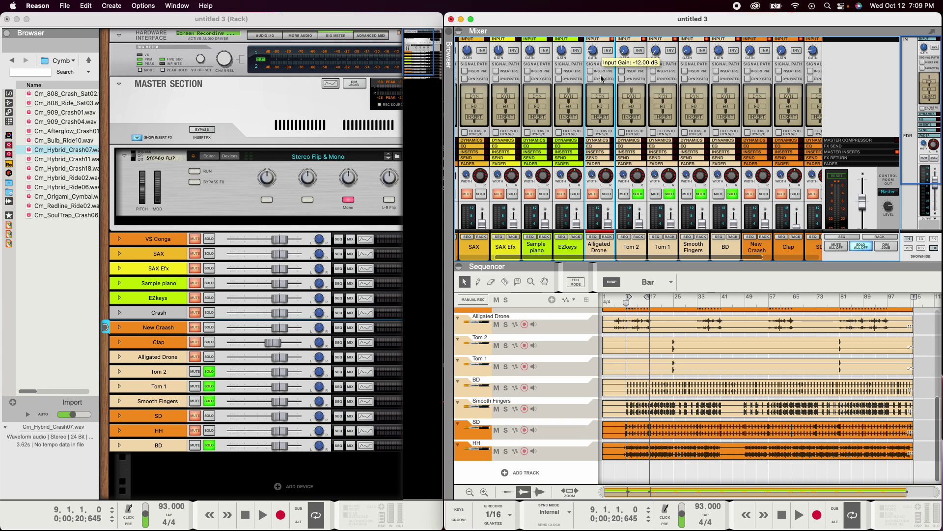
- Solo the Alligated Drone channel and play the looped section from bar 9 to hear it with the drums
scroll(609, 102, "down", 3)
left_click(606, 135)
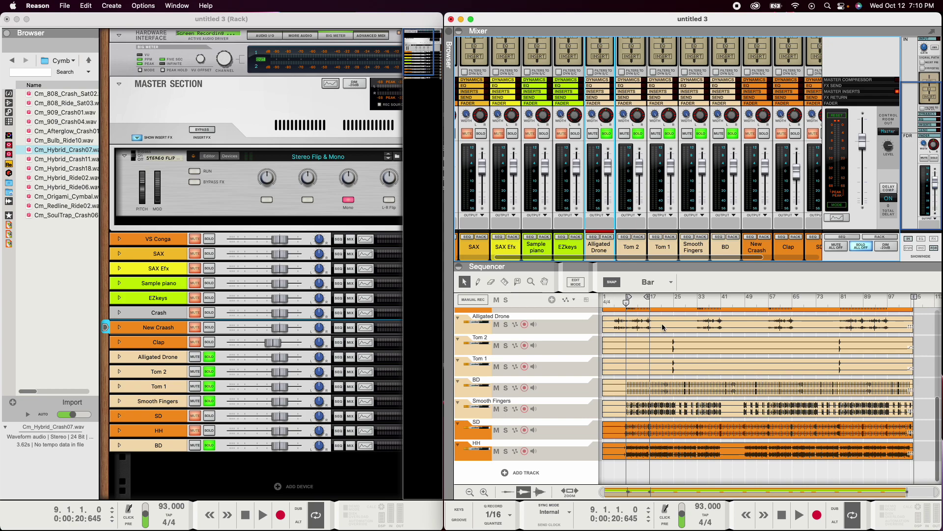
key("space")
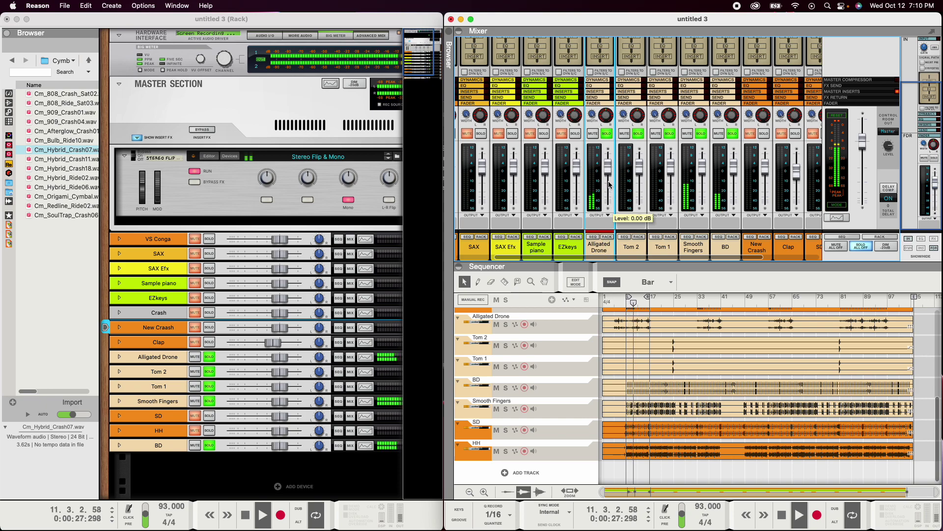
key("space")
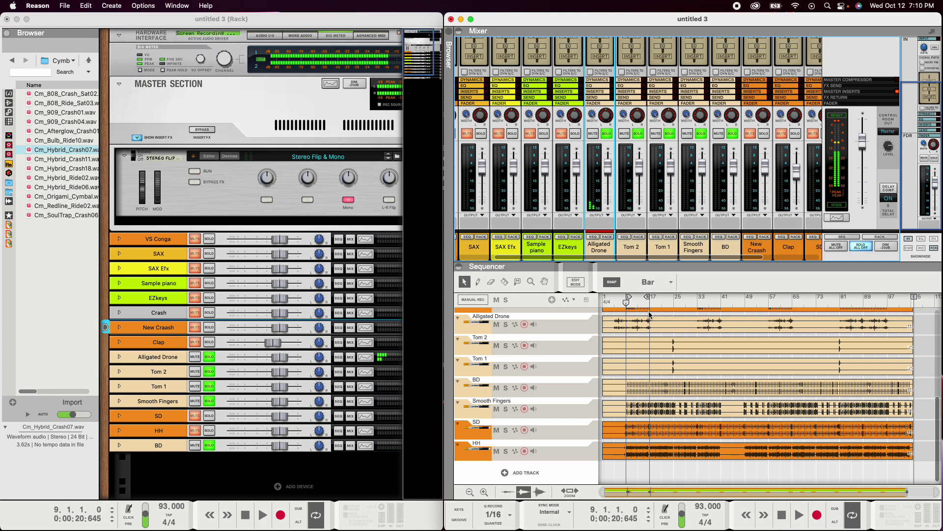
- Cut the Alligated Drone audio clip at bar 9 and delete everything from there to its end
left_click(680, 329)
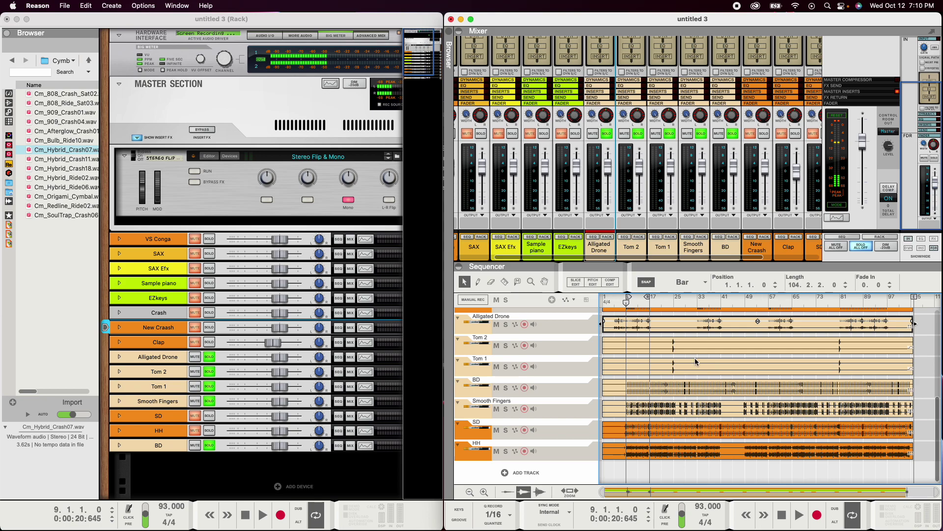
key("r")
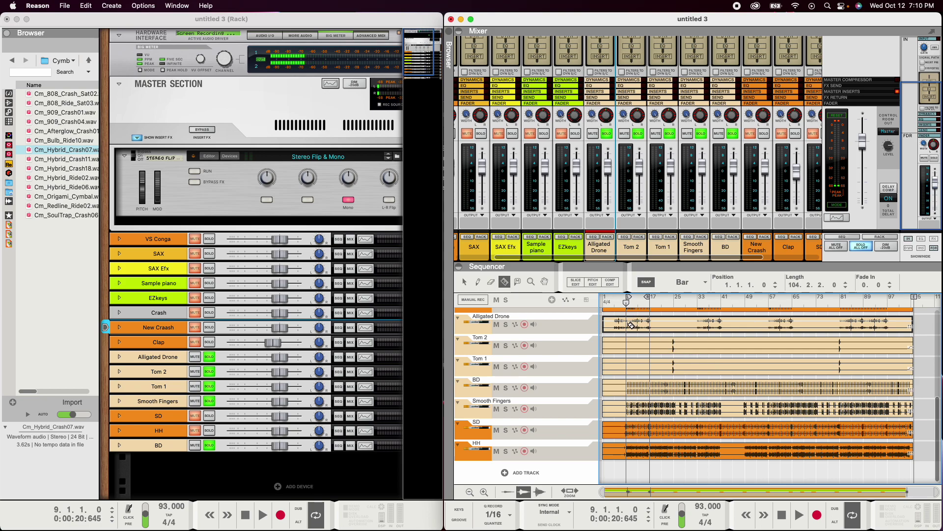
left_click_drag(630, 326, 922, 322)
key("Delete")
key("q")
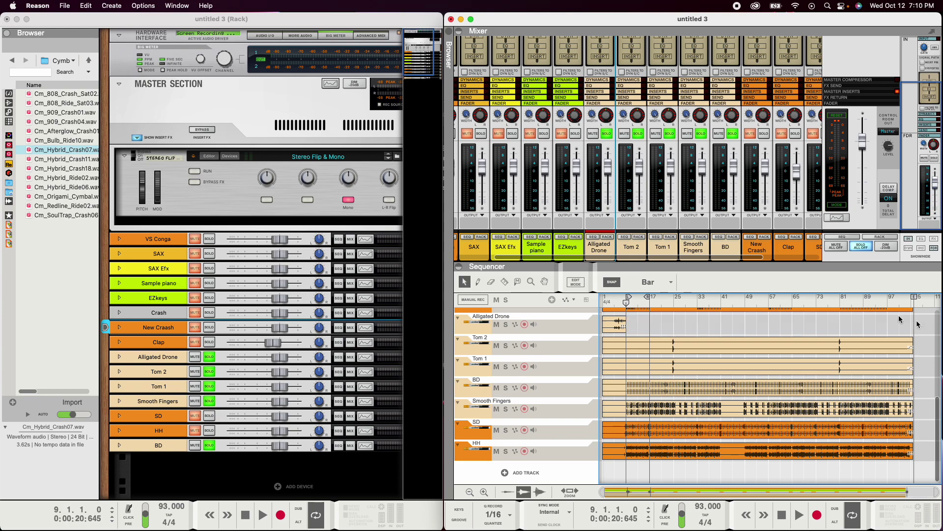
- Stop playback, return to the song start and set the Alligated Drone channel color to Pink
left_click(782, 514)
scroll(663, 326, "up", 2)
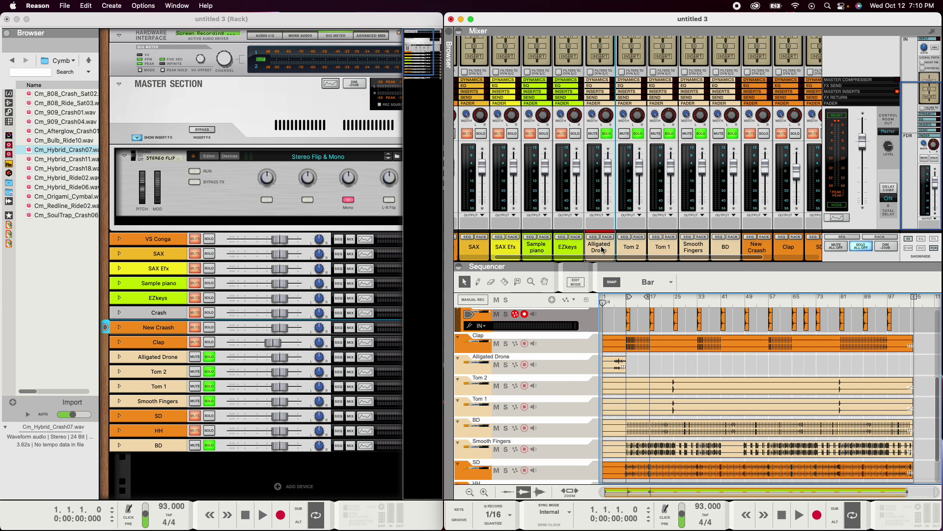
right_click(602, 249)
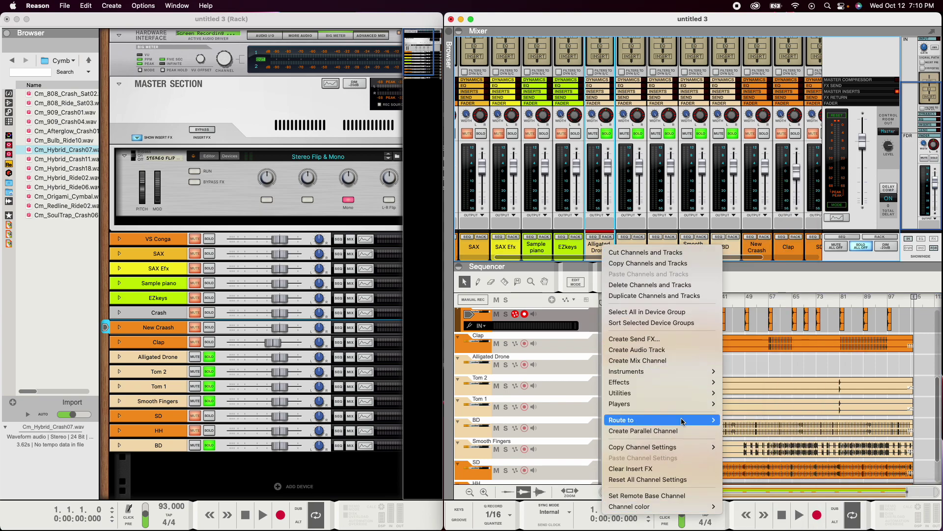
mouse_move(699, 506)
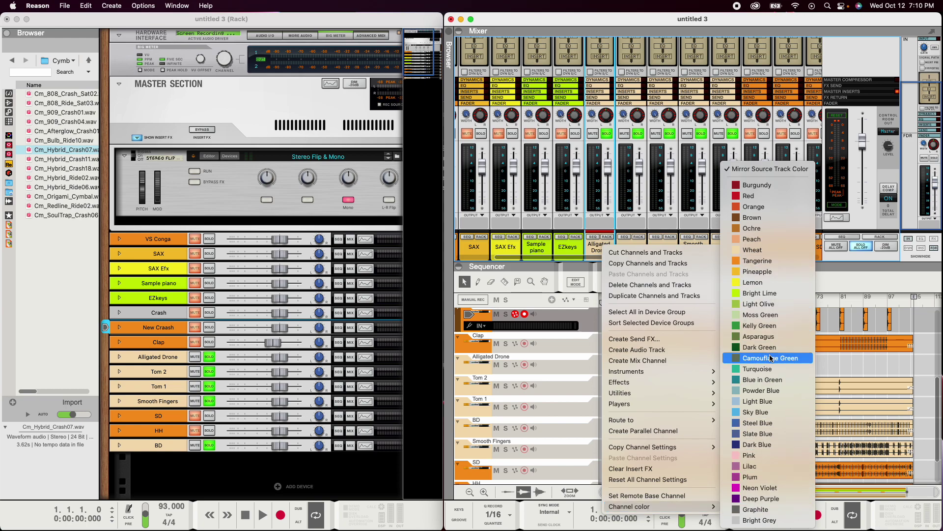
left_click(781, 456)
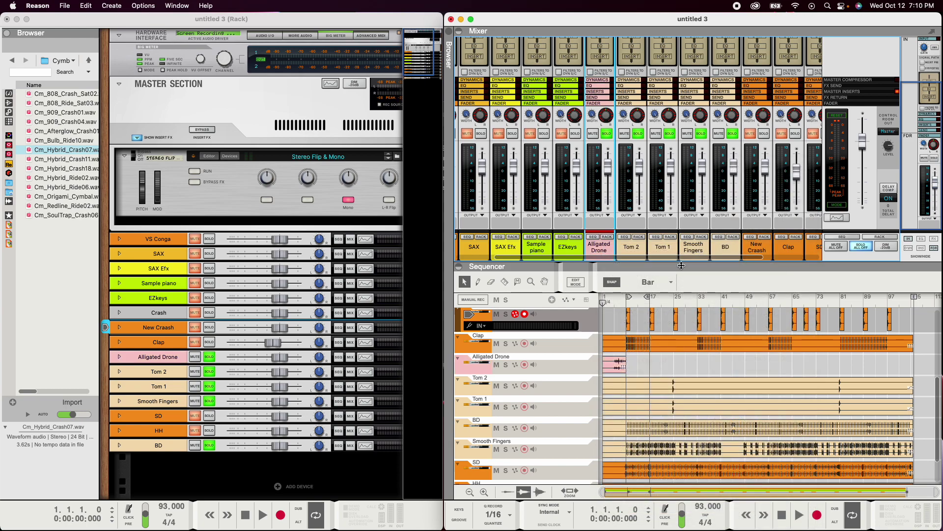
- Play the soloed channels from bar 9 and examine the Master Section's frequency spectrum in the Spectrum EQ window, closing it again
left_click(645, 247)
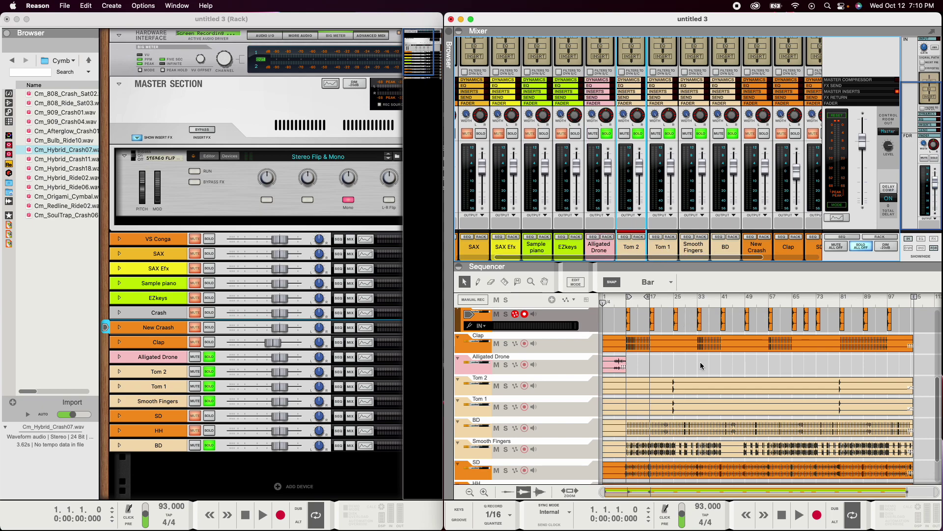
key("space")
left_click(628, 304)
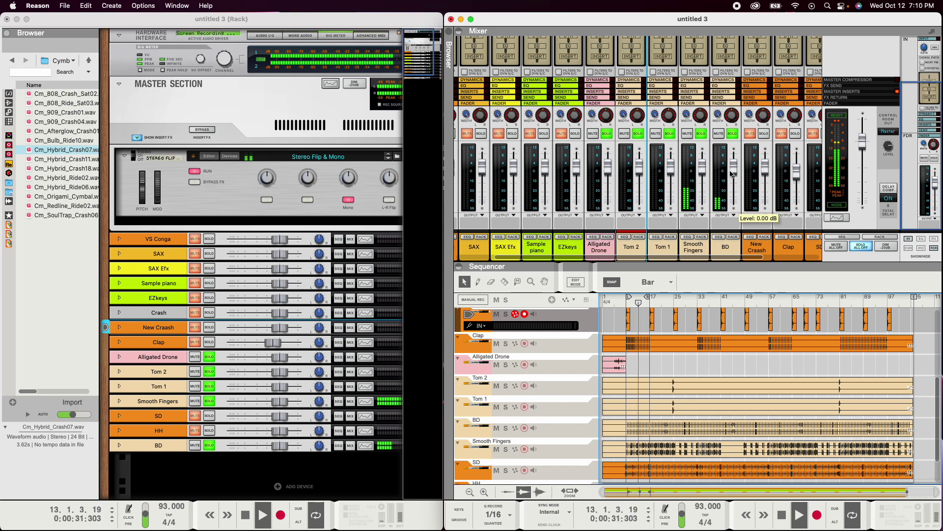
left_click(707, 198)
scroll(707, 198, "up", 3)
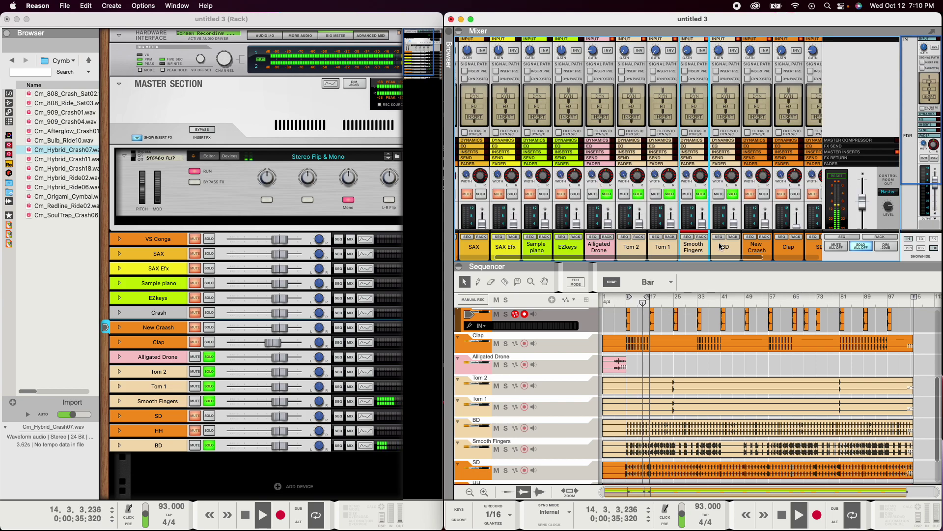
left_click(329, 86)
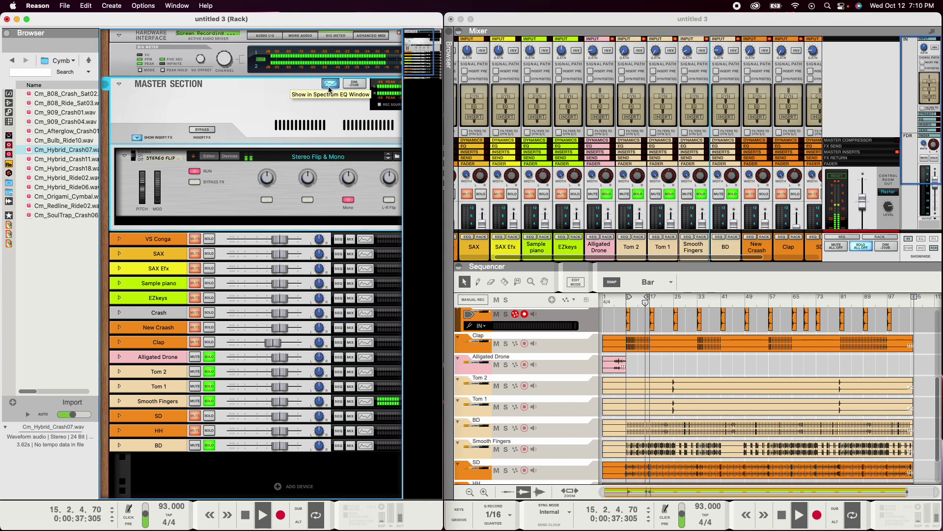
left_click(328, 86)
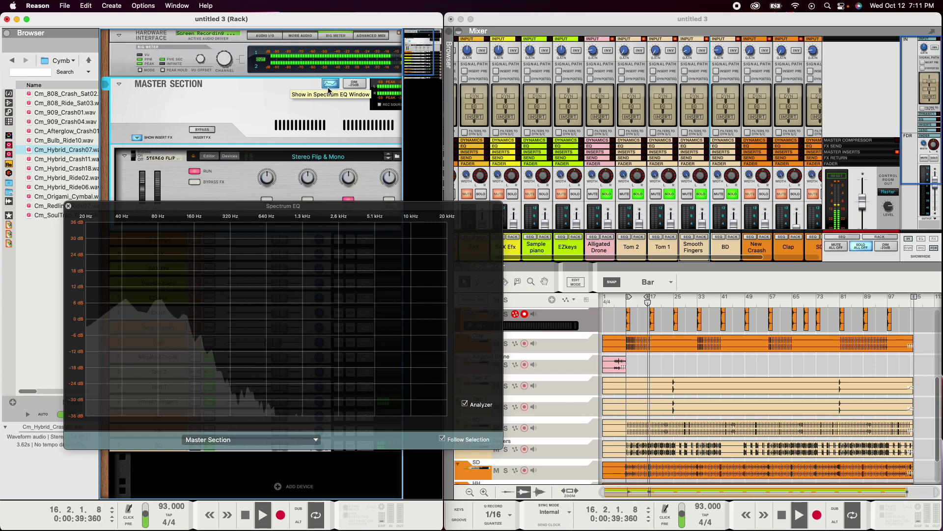
left_click(328, 88)
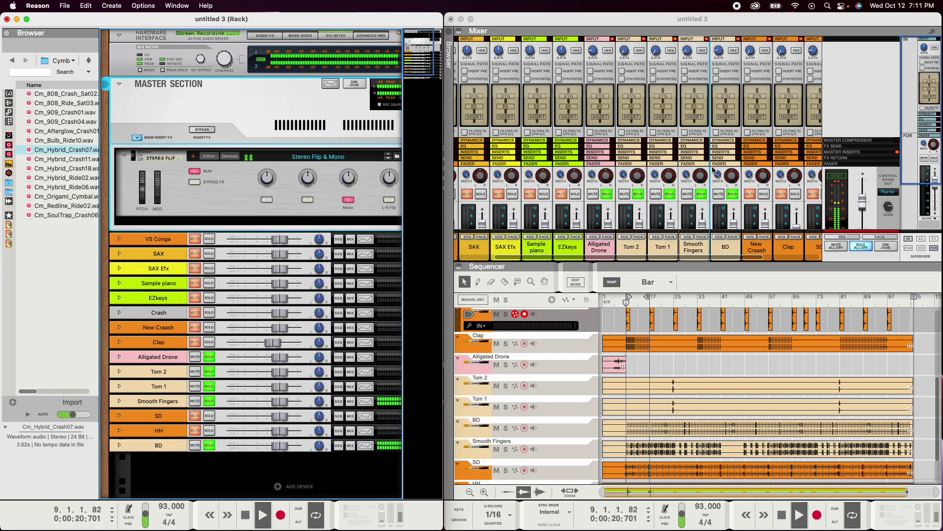
- Select the Tom 1 channel and play from just before the first tom hit, around bar 24, to check its level
scroll(714, 168, "down", 3)
left_click(670, 249)
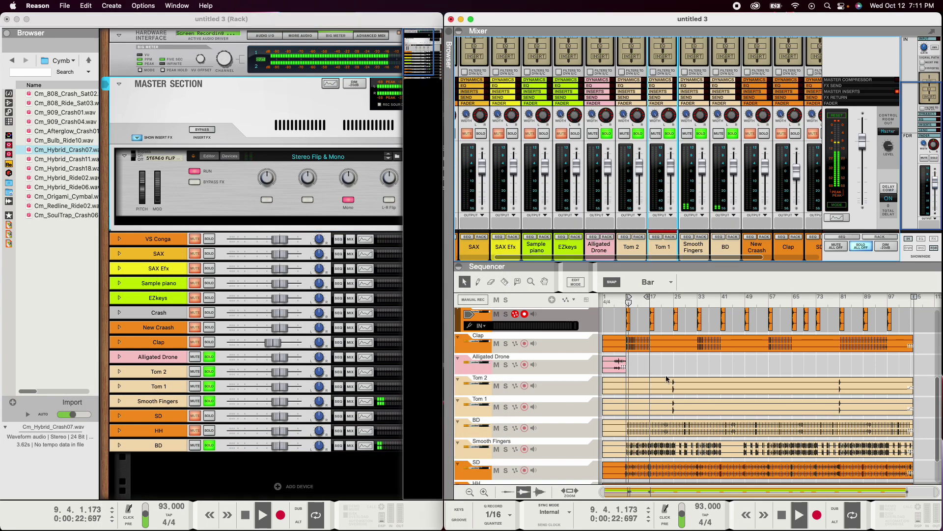
scroll(709, 389, "down", 3)
left_click(669, 298)
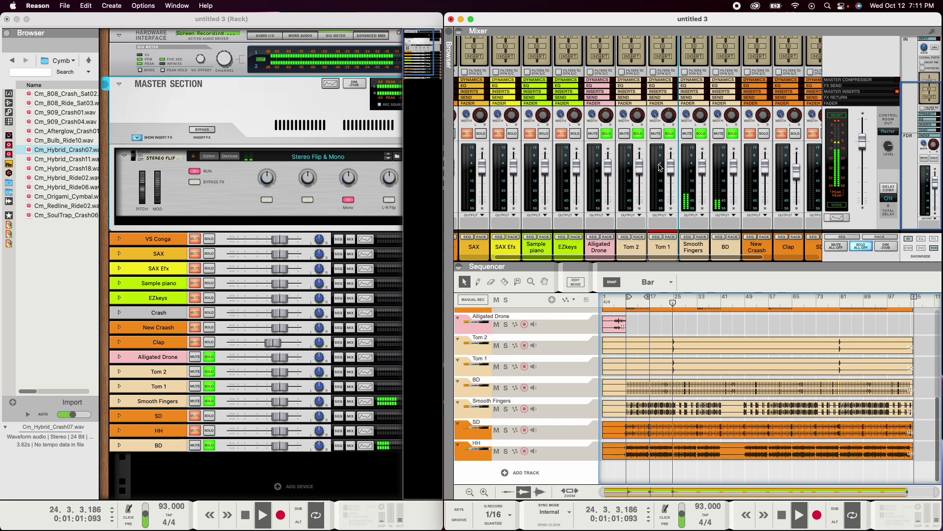
scroll(660, 166, "up", 3)
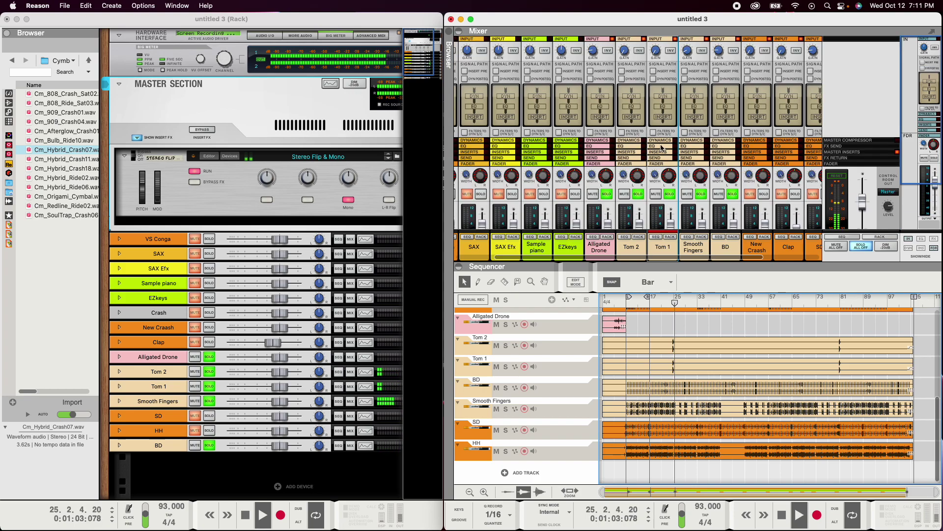
scroll(683, 174, "down", 3)
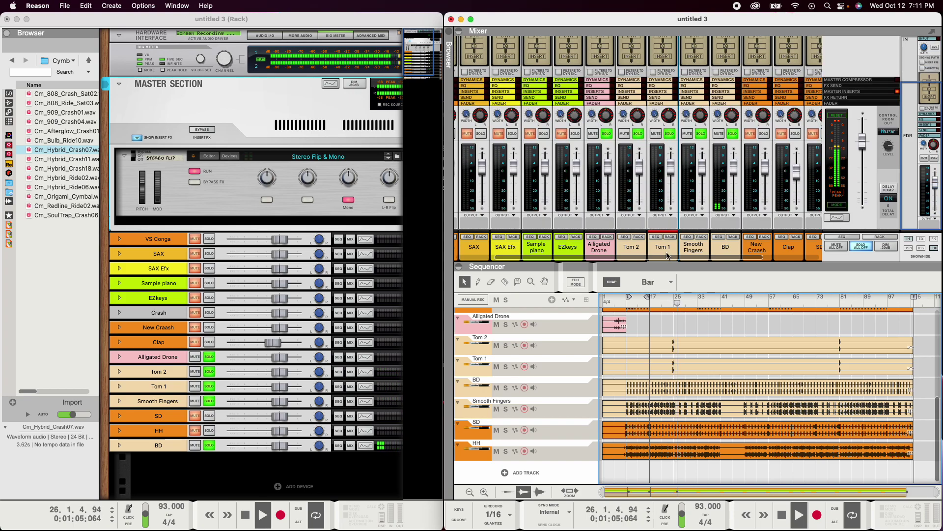
- Select Tom 2 together with Tom 1 and lower both faders, fine-tuning them against the first tom hit
left_click(631, 248, "shift")
left_click_drag(640, 172, 641, 187)
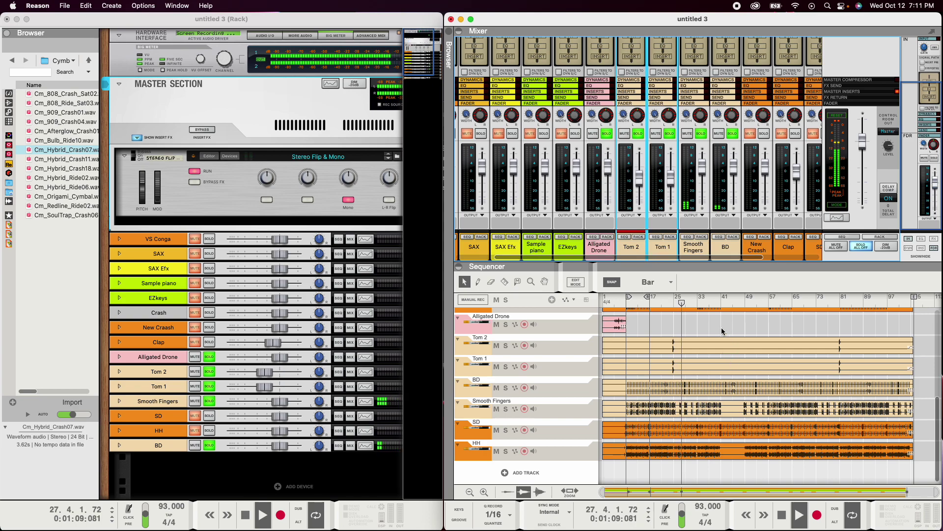
left_click(669, 300)
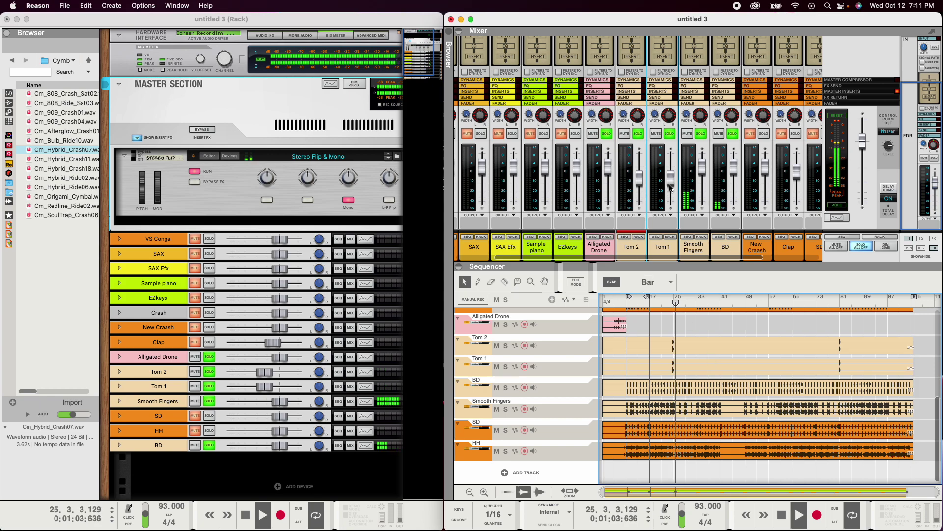
left_click_drag(670, 182, 670, 176)
- Replay the first tom hit around bar 24 several times to judge the toms against BD and Smooth Fingers
left_click(672, 302)
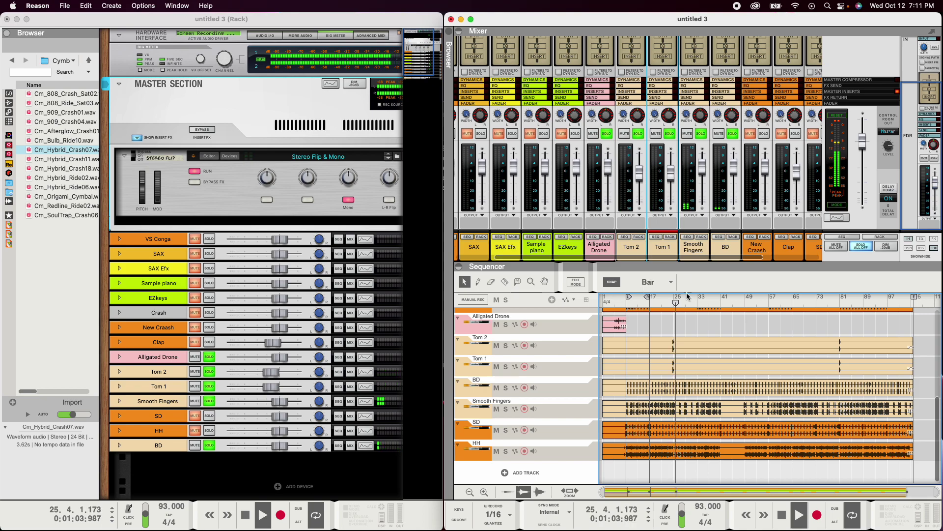
left_click(671, 303)
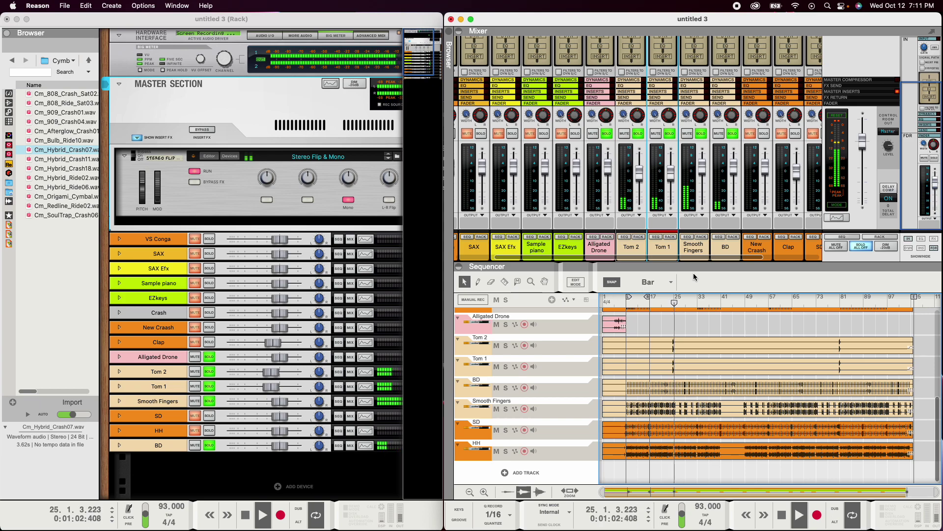
left_click(672, 310)
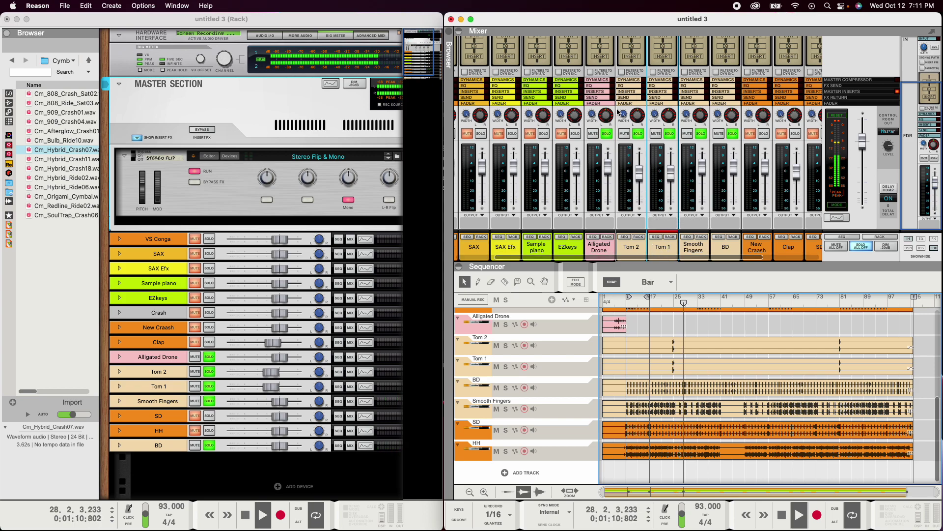
- Take Tom 1 and Tom 2 out of solo and replay the passage from about bar 24 without them
left_click(672, 305)
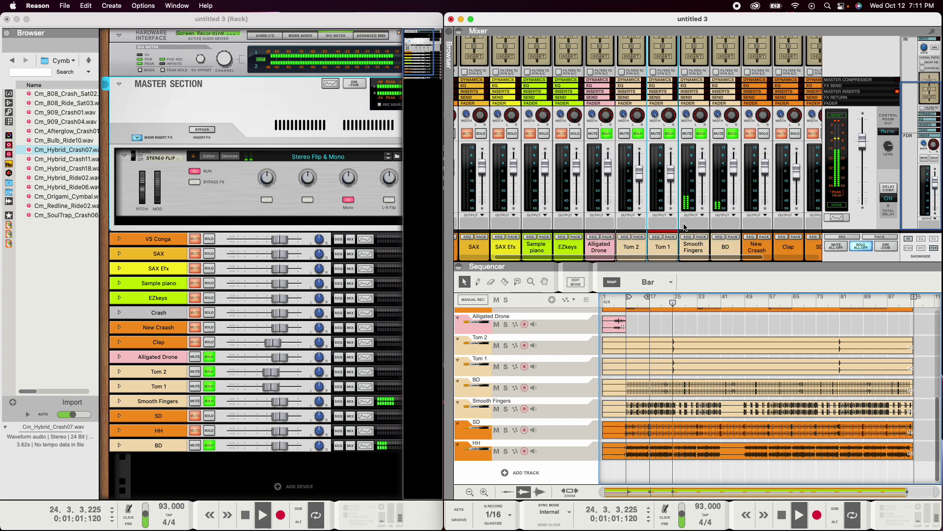
left_click(640, 133)
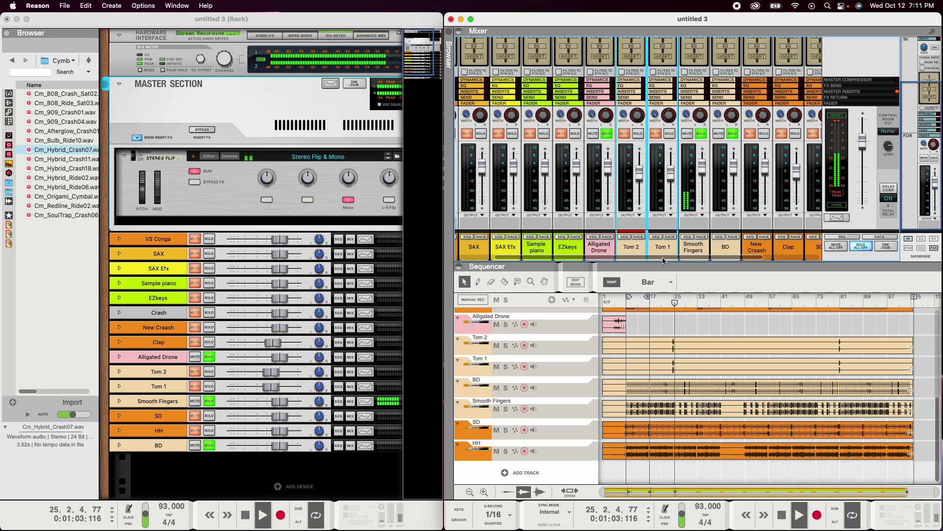
left_click(672, 304)
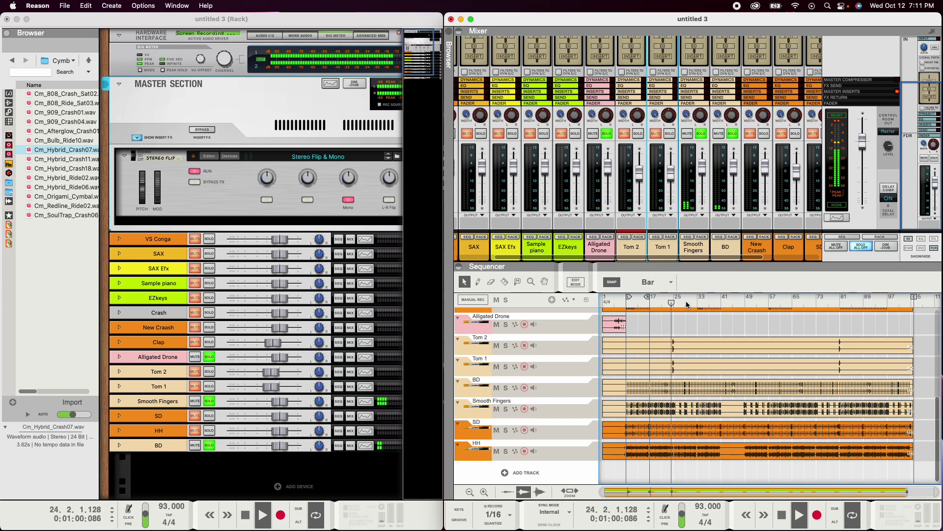
- Alternate the solo between the Tom 1 and Tom 2 channels and replay the tom fill near bar 25 with Tom 2 soloed
left_click(669, 133)
left_click(637, 133)
left_click(669, 133)
left_click(639, 133)
left_click(642, 136)
left_click(658, 209)
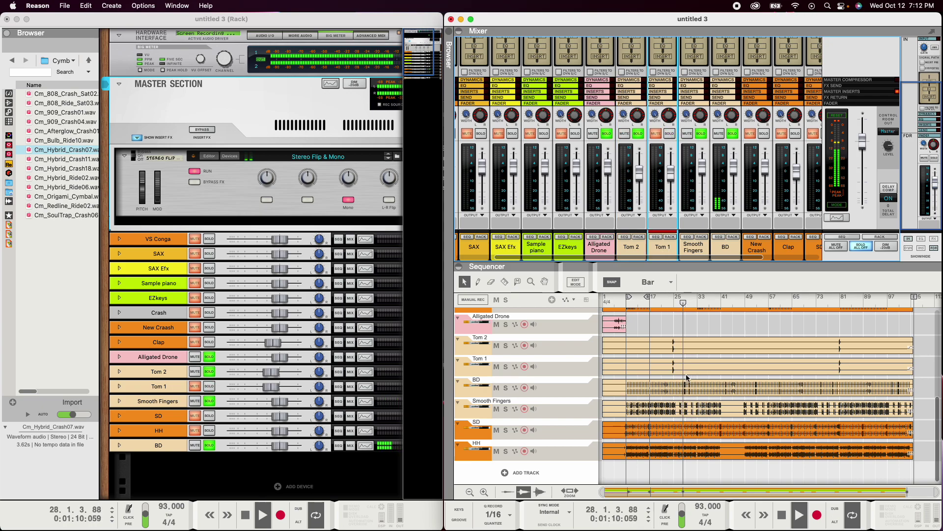
left_click(673, 297)
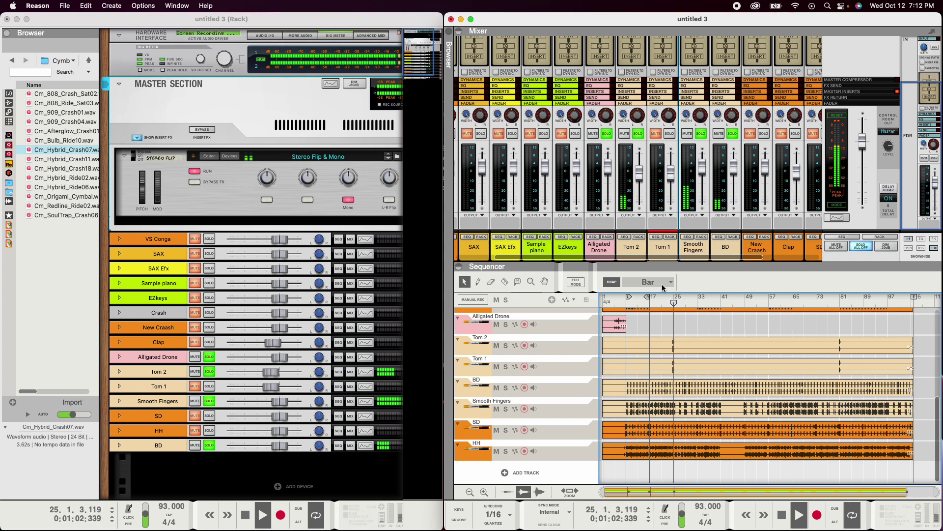
- Switch the solo from Tom 2 to Tom 1 and replay the same tom fill for comparison
left_click(639, 135)
left_click(669, 134)
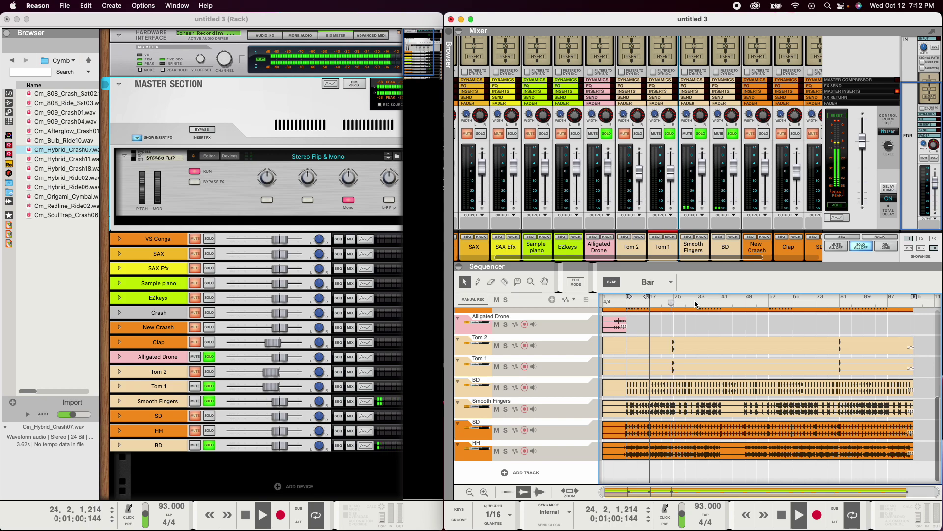
left_click(673, 298)
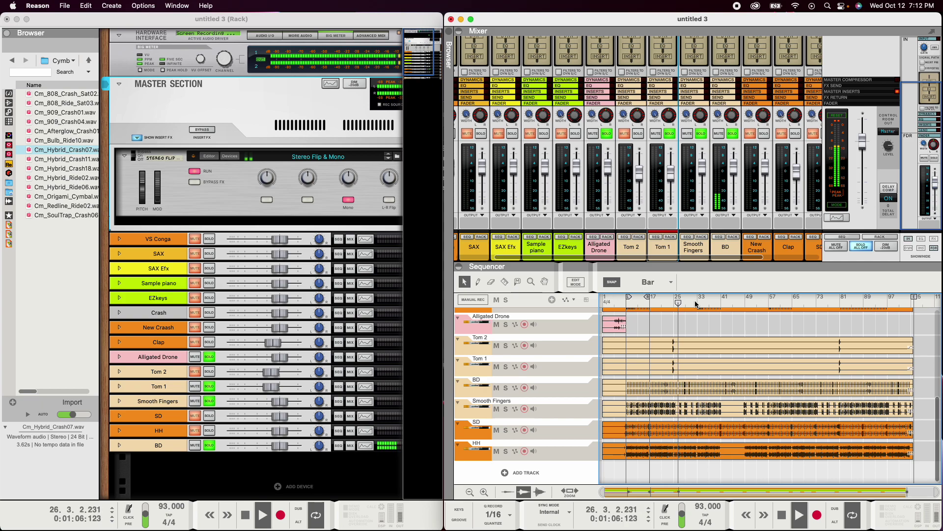
- Set the Tom 1 channel colour to Bright Grey, stop playback and return to the song start
left_click(667, 255)
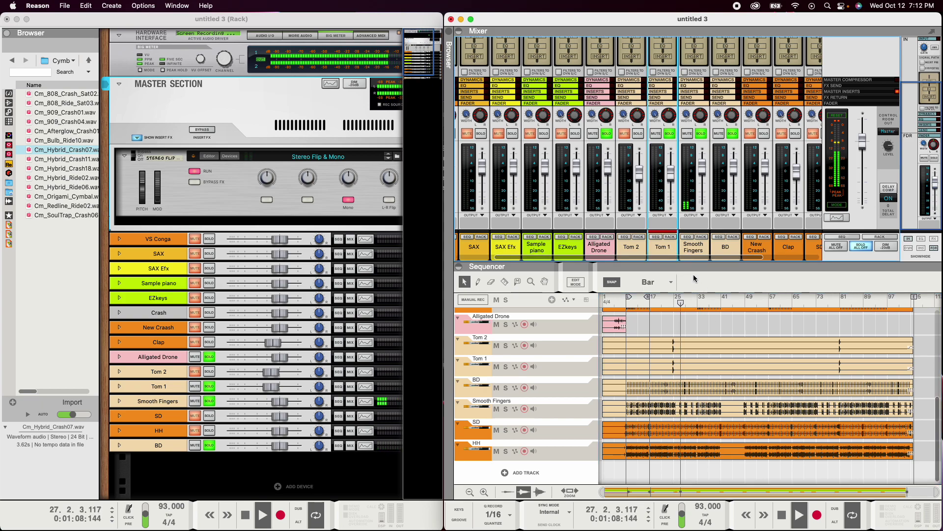
right_click(668, 256)
mouse_move(725, 511)
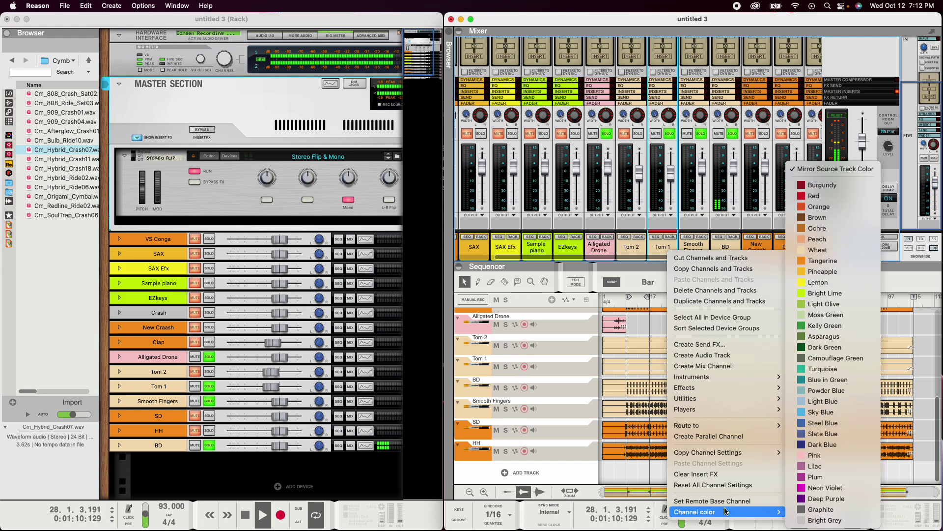
left_click(818, 520)
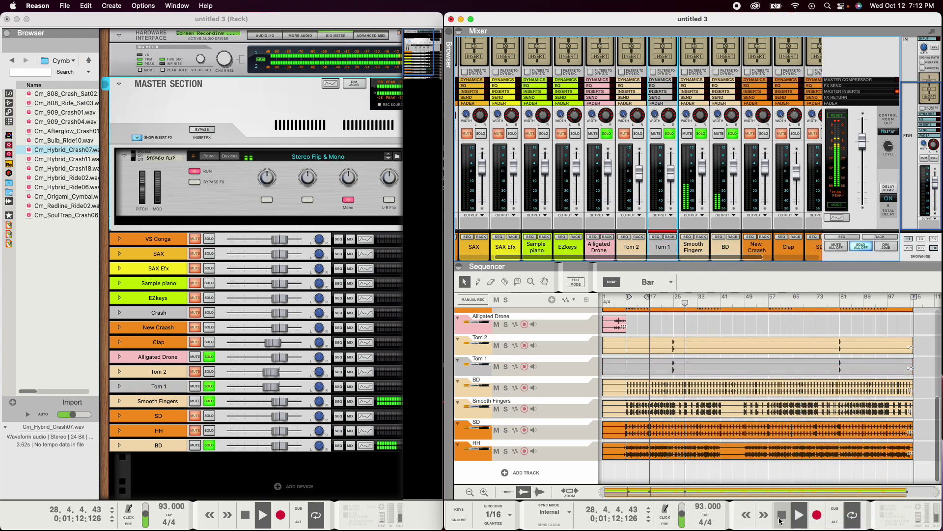
double_click(781, 521)
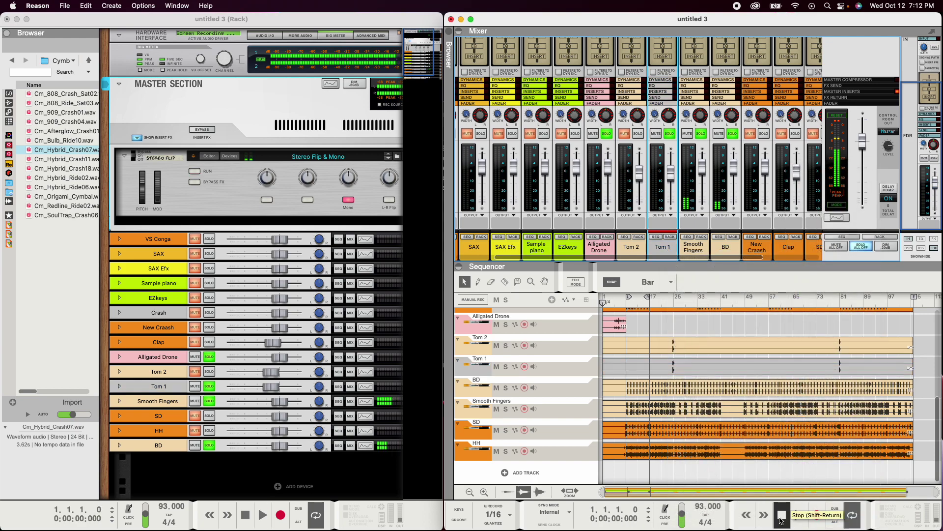
- Select the Tom 1 clip and examine its waveform against Tom 2 at the first hit near bar 25
left_click(697, 369)
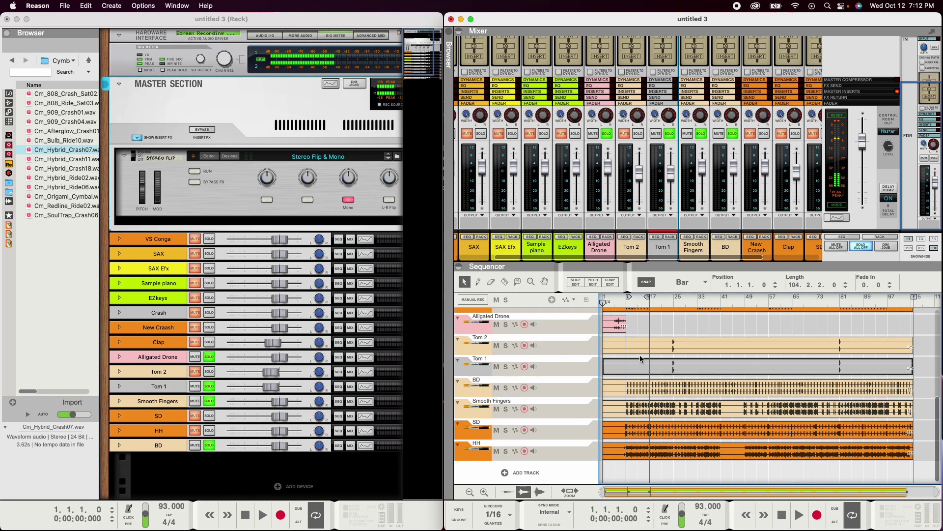
scroll(641, 359, "up", 10)
scroll(698, 363, "up", 10)
scroll(678, 359, "down", 4)
scroll(643, 362, "up", 3)
scroll(666, 366, "up", 4)
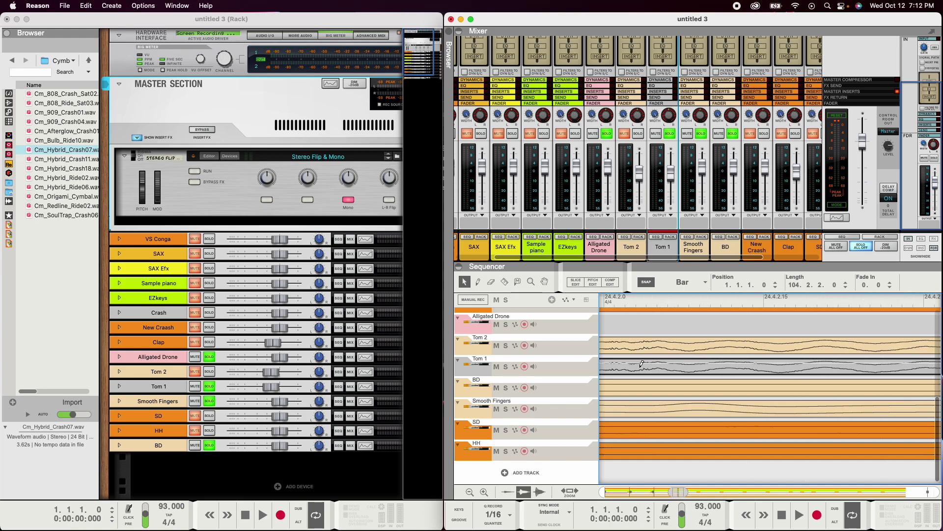
scroll(642, 364, "up", 2)
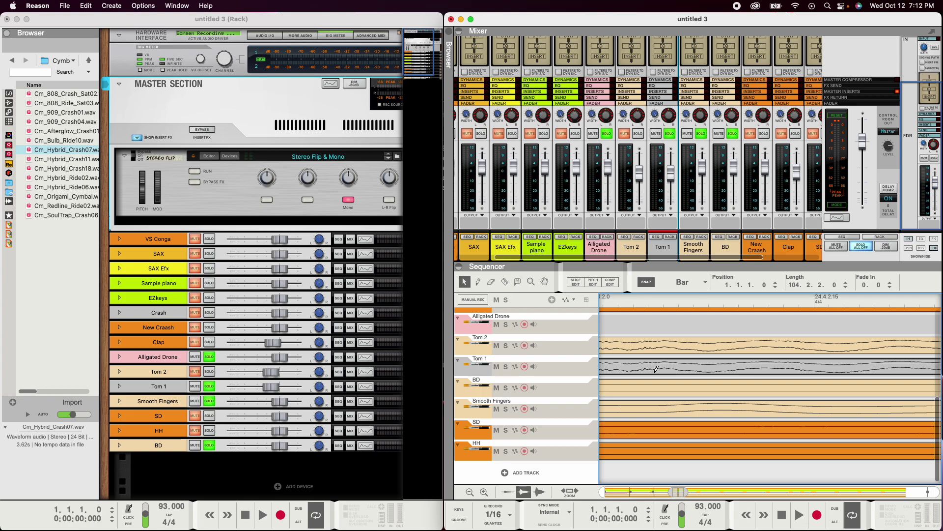
scroll(652, 344, "down", 15)
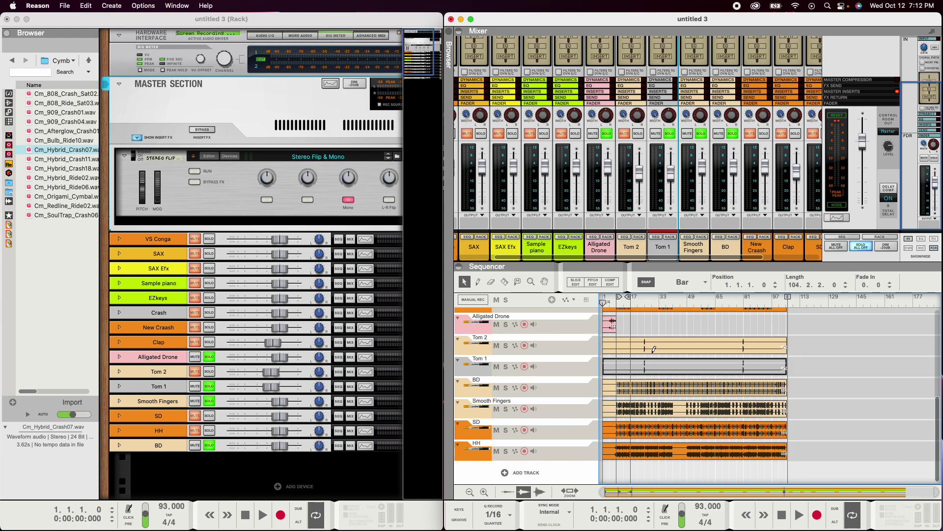
- Mute the Tom 1 clip and fold its track in the sequencer
key("m")
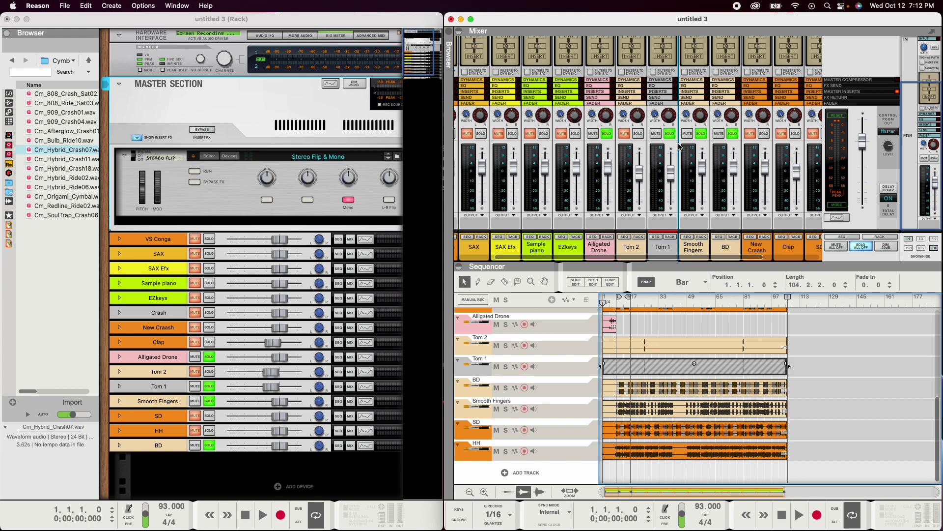
left_click(664, 247)
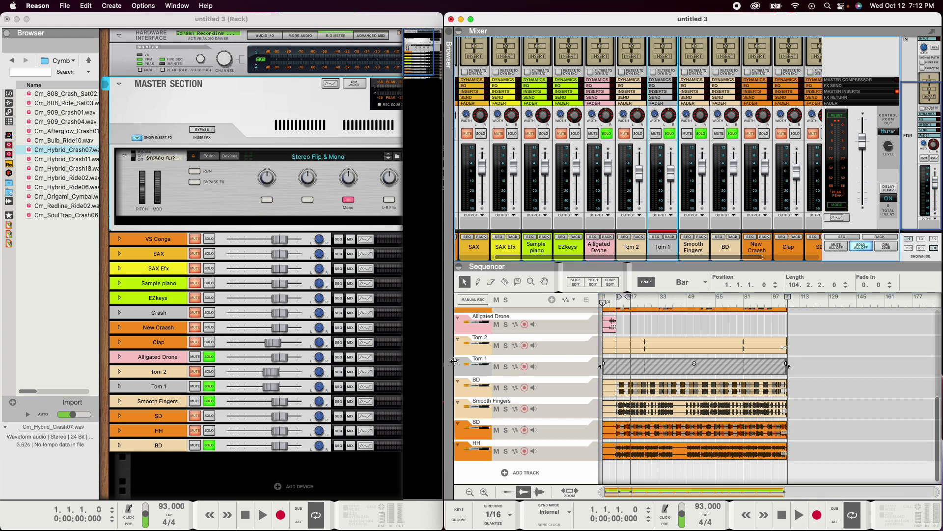
left_click(458, 364)
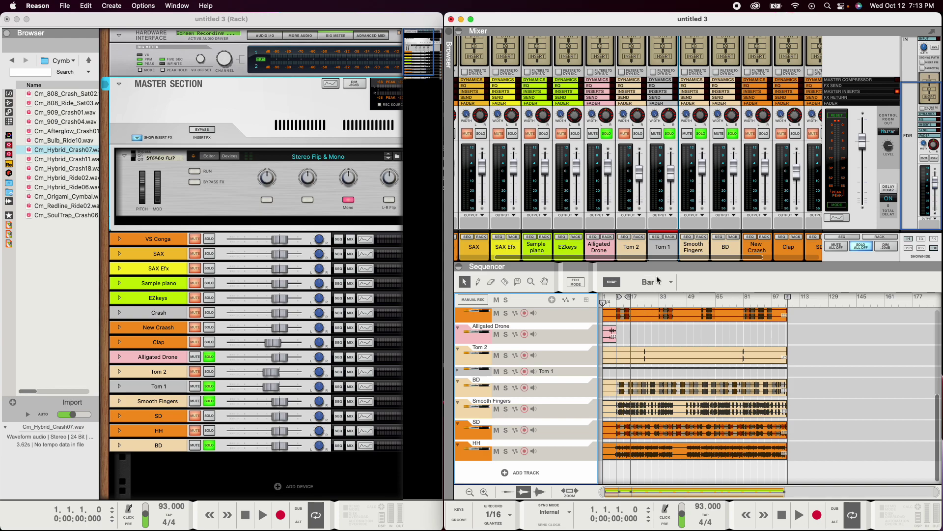
- Unsolo Tom 1, solo Tom 2 instead and play the song from bar 22
left_click(640, 301)
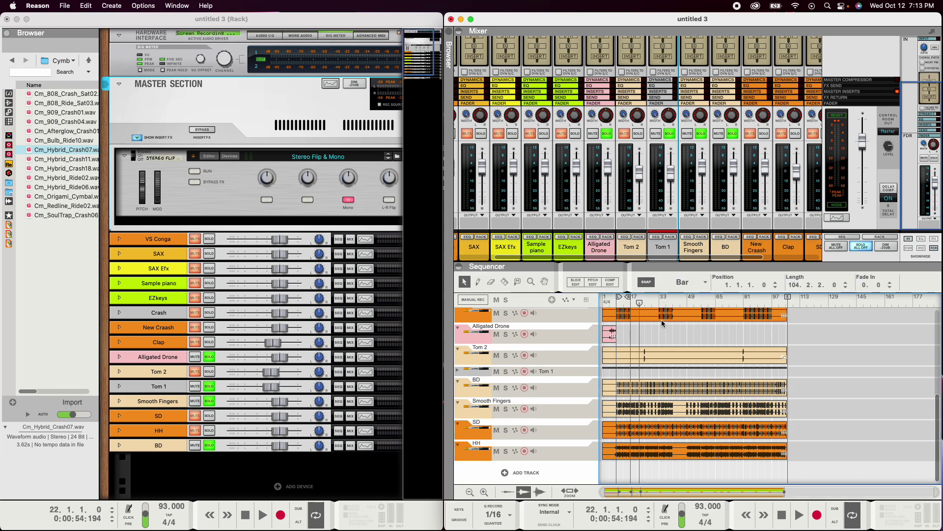
left_click(669, 135)
left_click(637, 134)
key("space")
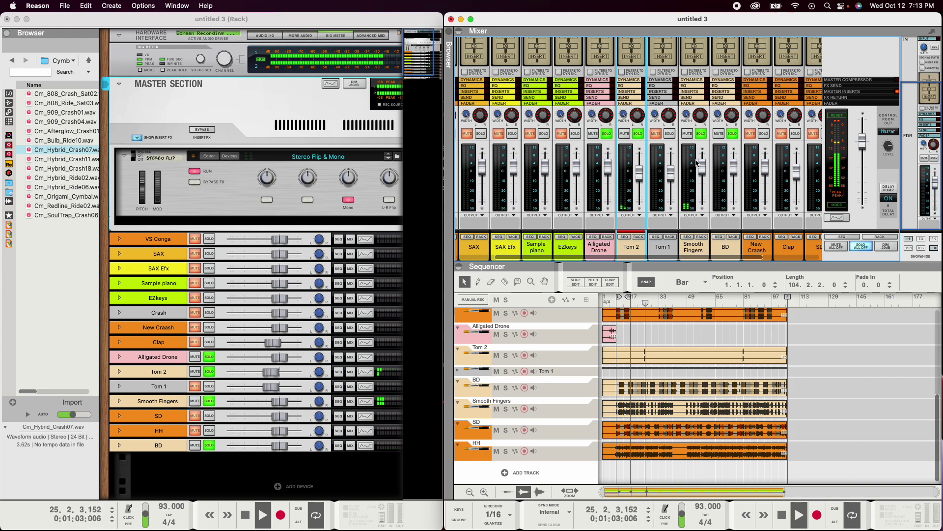
- Check the input gain of the Tom 2 channel during playback
scroll(626, 102, "up", 1)
scroll(627, 101, "up", 5)
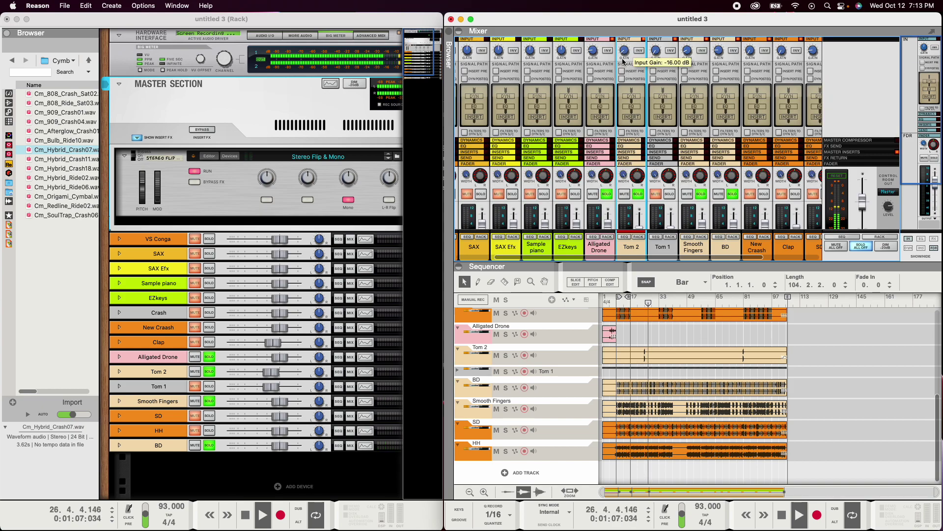
scroll(624, 64, "down", 5)
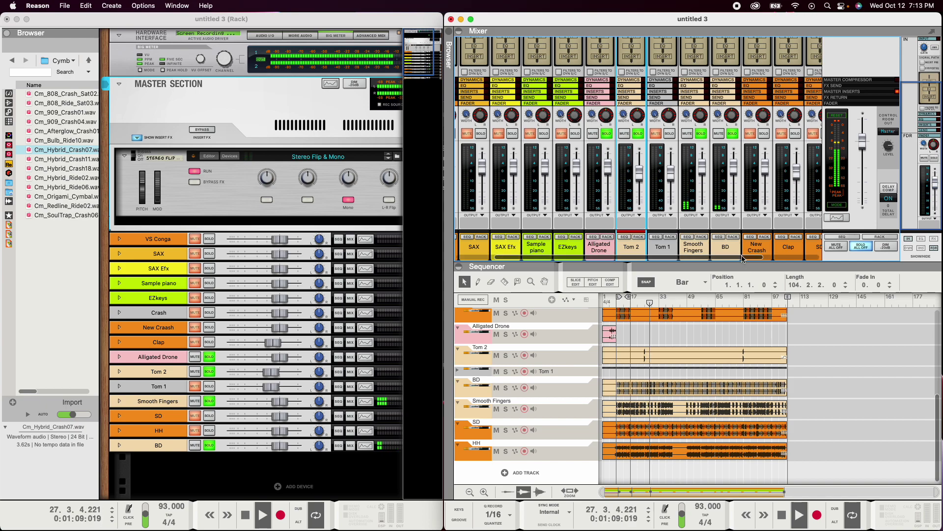
- Solo the SD channel as well and replay the part leading into the tom fill
scroll(743, 259, "right", 5)
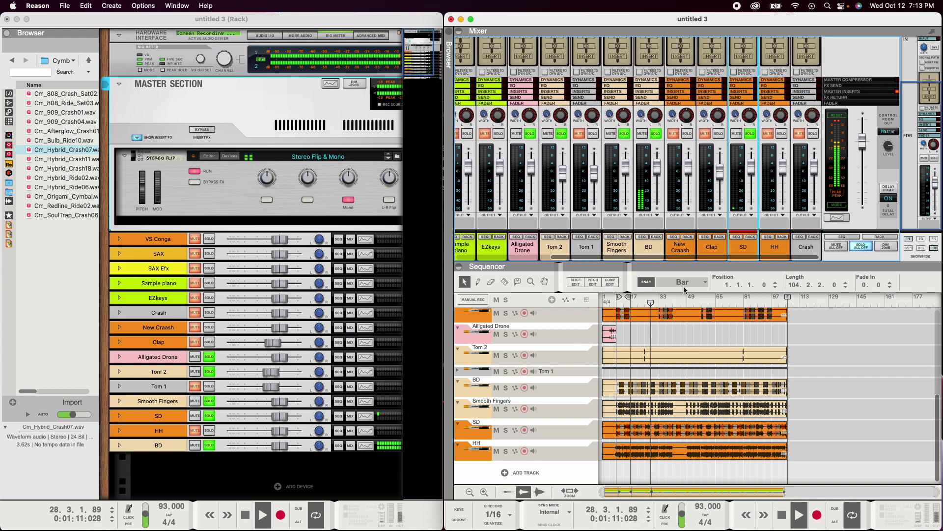
left_click(643, 302)
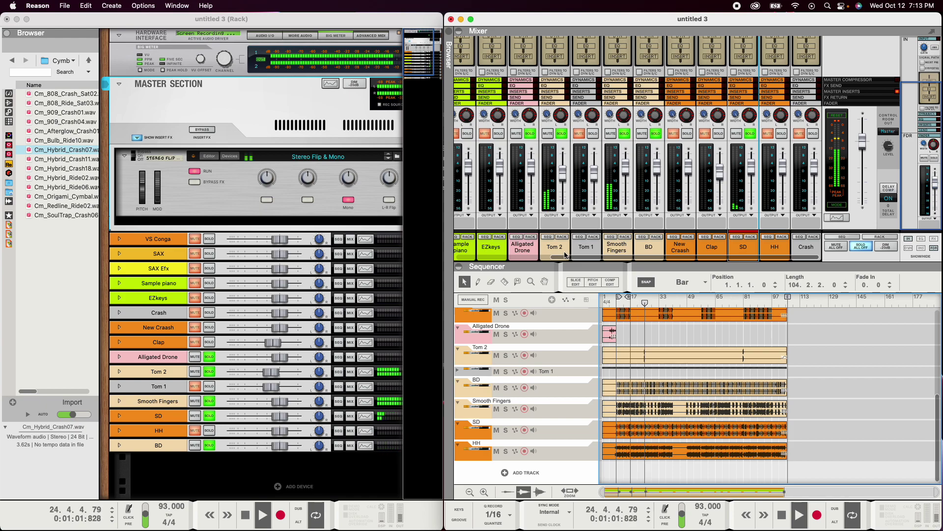
- Select the Tom 2 channel and inspect its input gain setting again
left_click(555, 170)
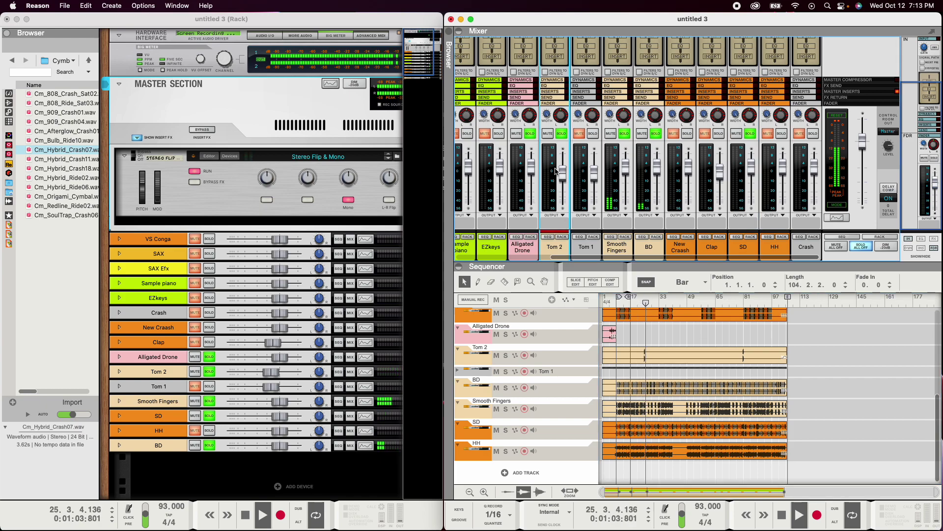
scroll(558, 123, "up", 3)
mouse_move(548, 53)
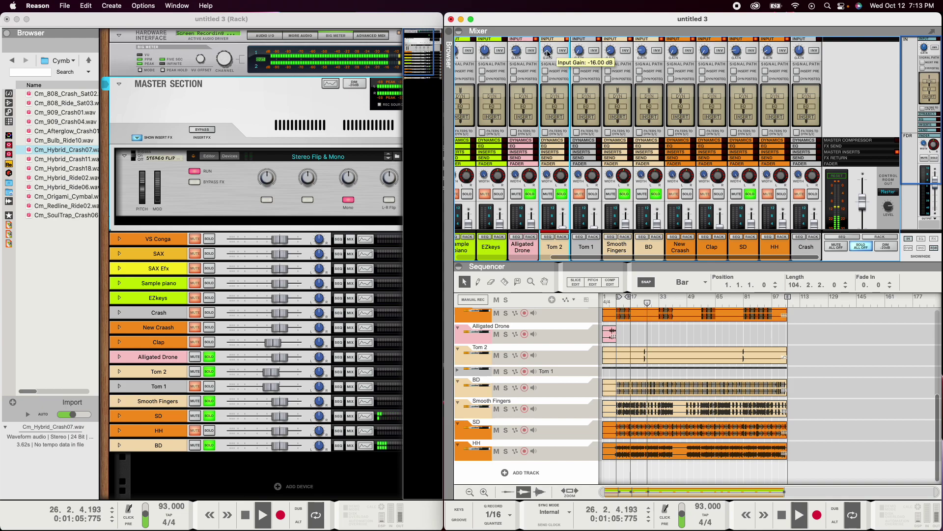
- Replay the tom fill from bar 22, check Tom 2's fader level in the mix, and stop playback at bar 22
left_click(643, 303)
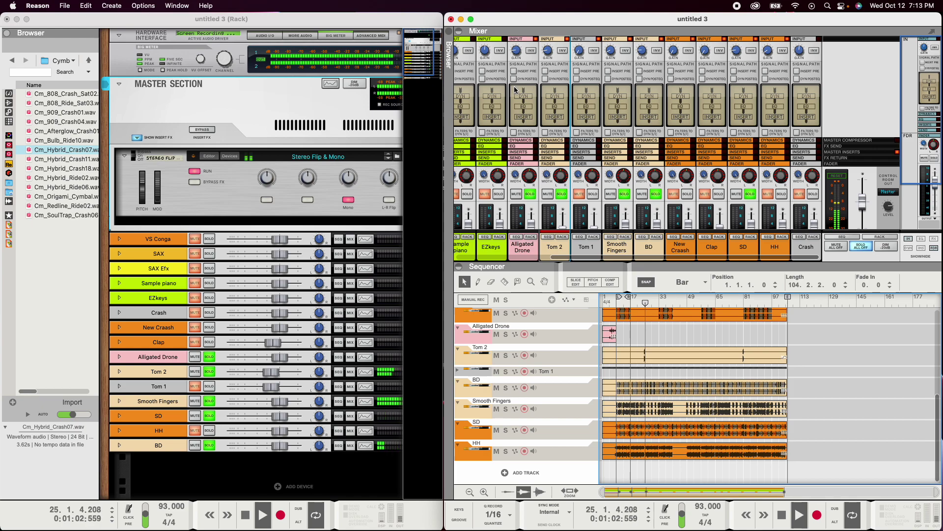
left_click(641, 306)
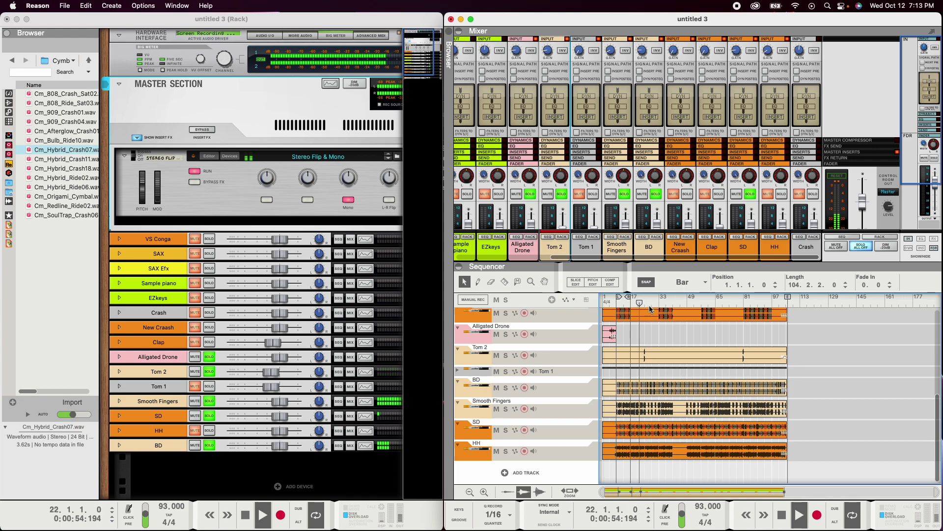
scroll(569, 223, "down", 3)
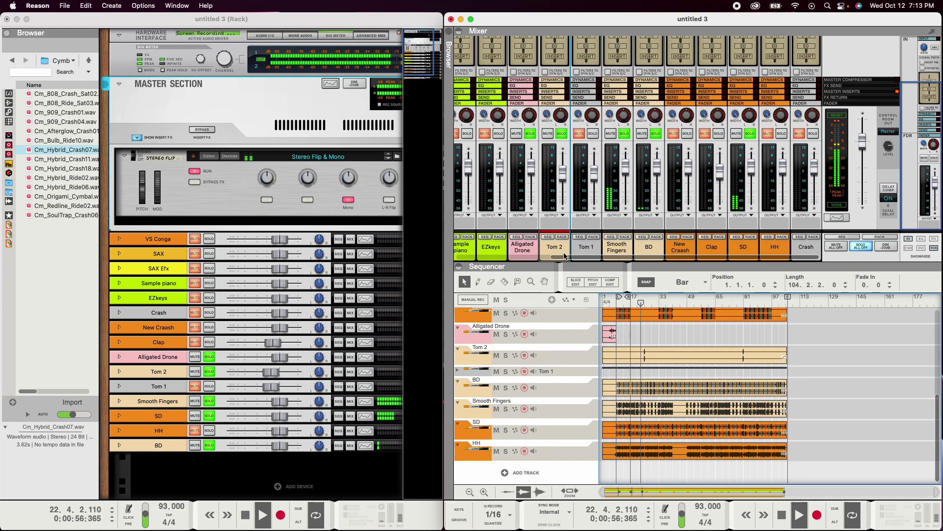
mouse_move(561, 196)
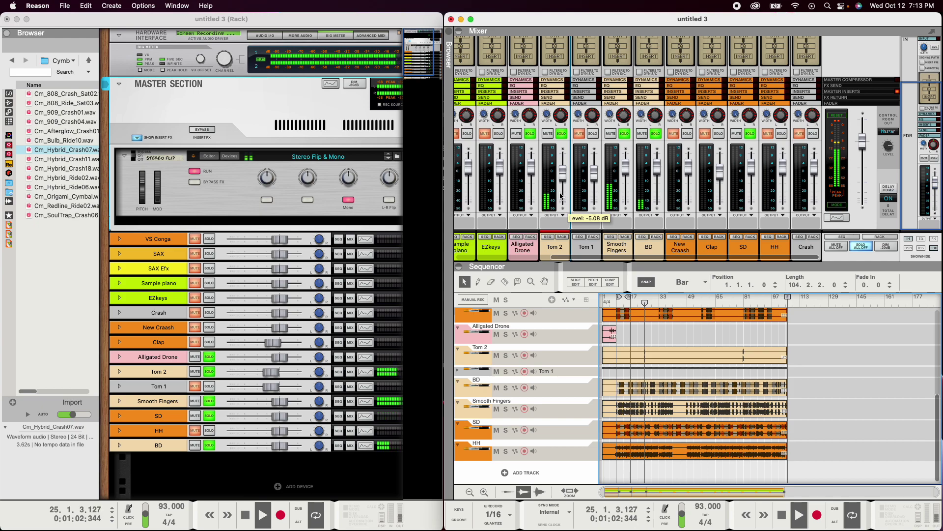
key("space")
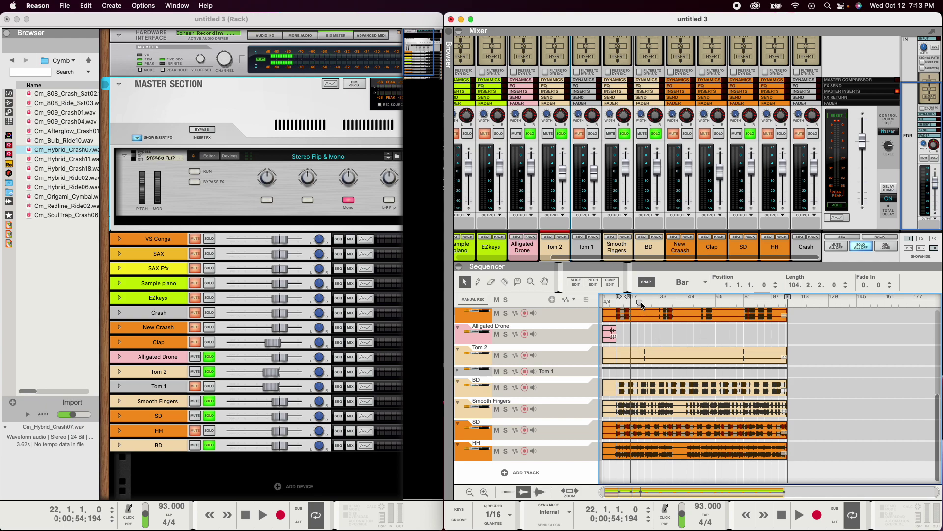
key("space")
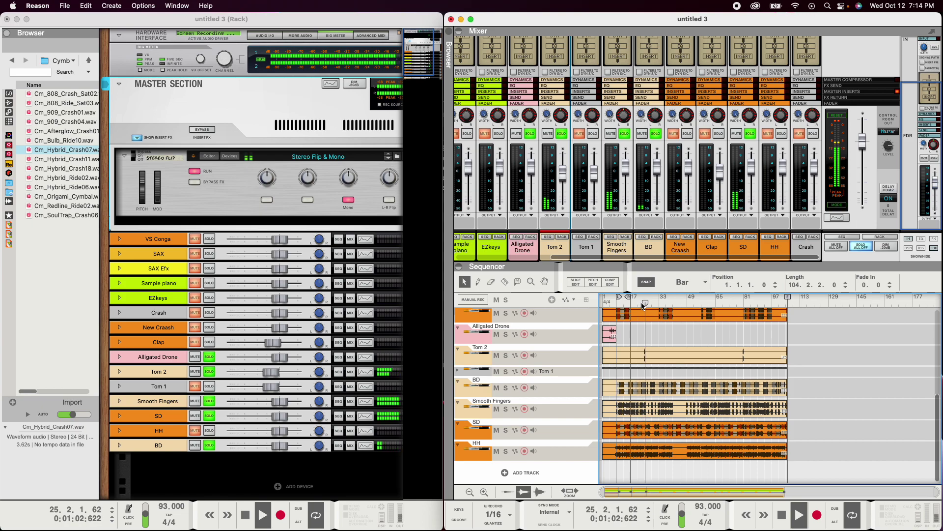
left_click(640, 303)
key("space")
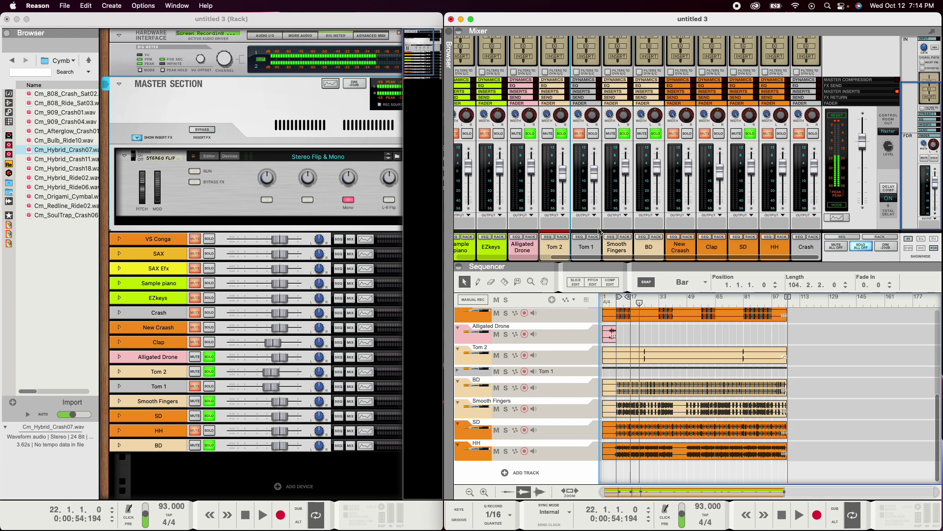
- Move Tom 2 directly after Tom 1 in both the mixer channel order and the sequencer track list
left_click(561, 247)
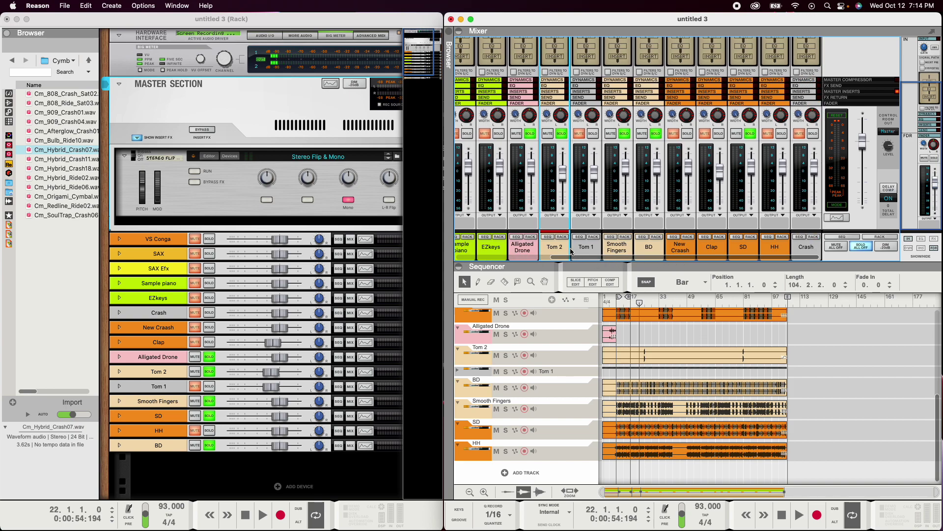
left_click_drag(555, 252, 607, 253)
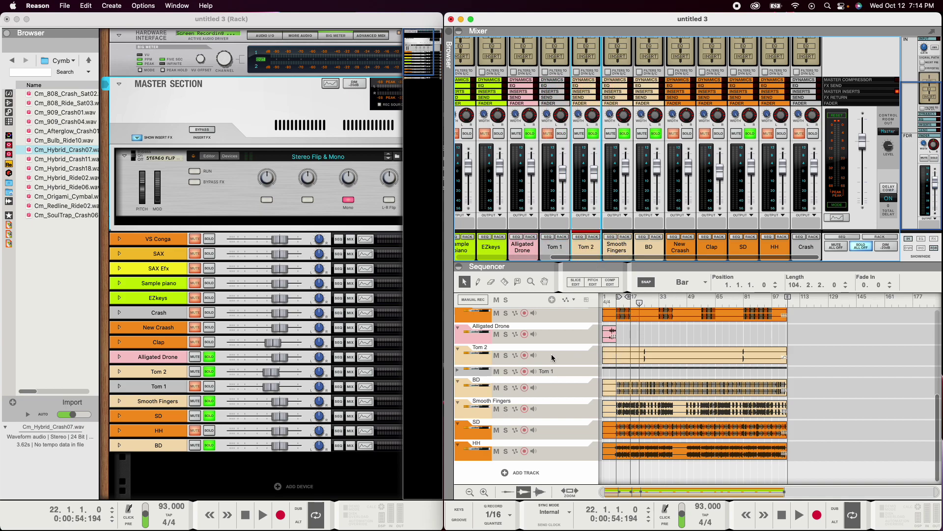
left_click(460, 354)
left_click_drag(460, 355, 472, 379)
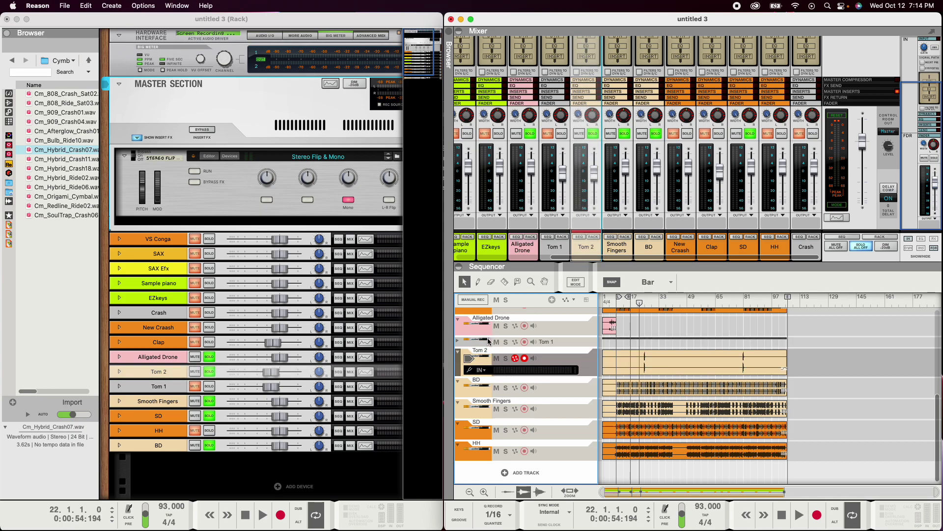
- Rename the Tom 1 channel as Tom 1 (back)
left_click(584, 342)
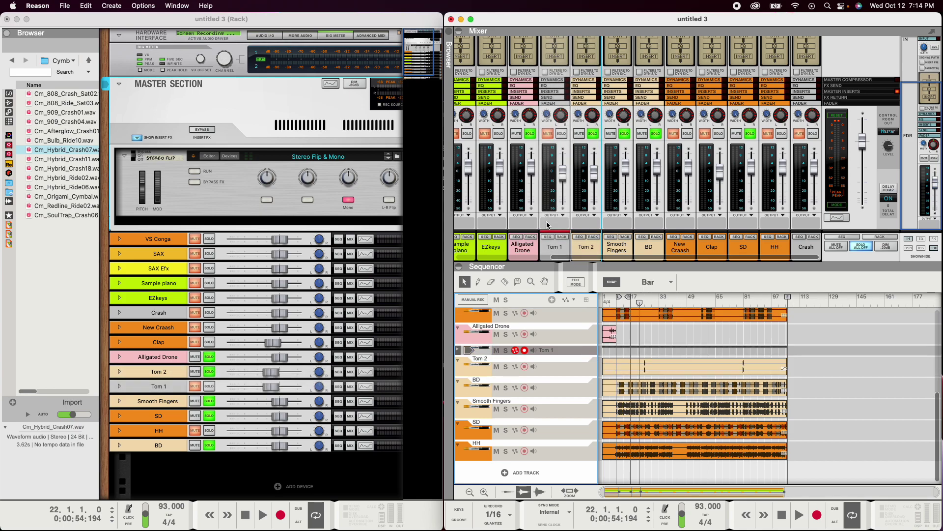
double_click(554, 247)
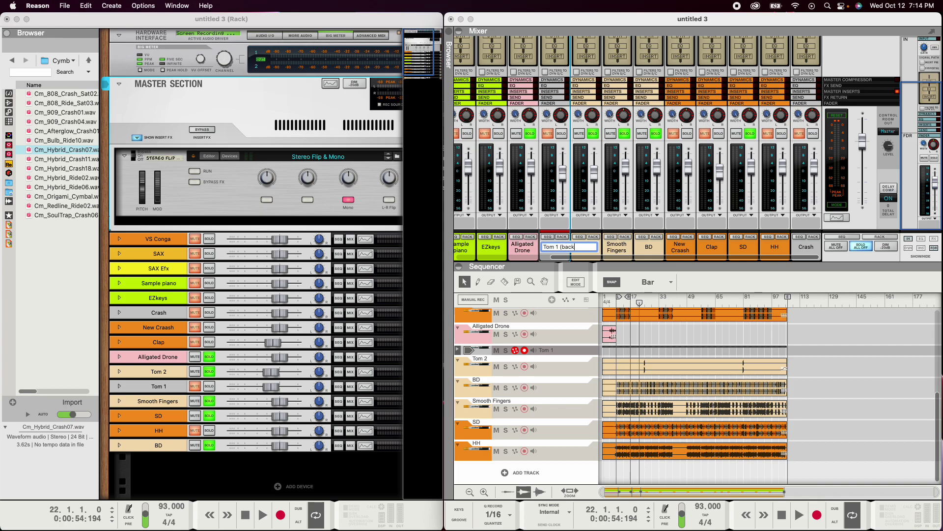
key("Return")
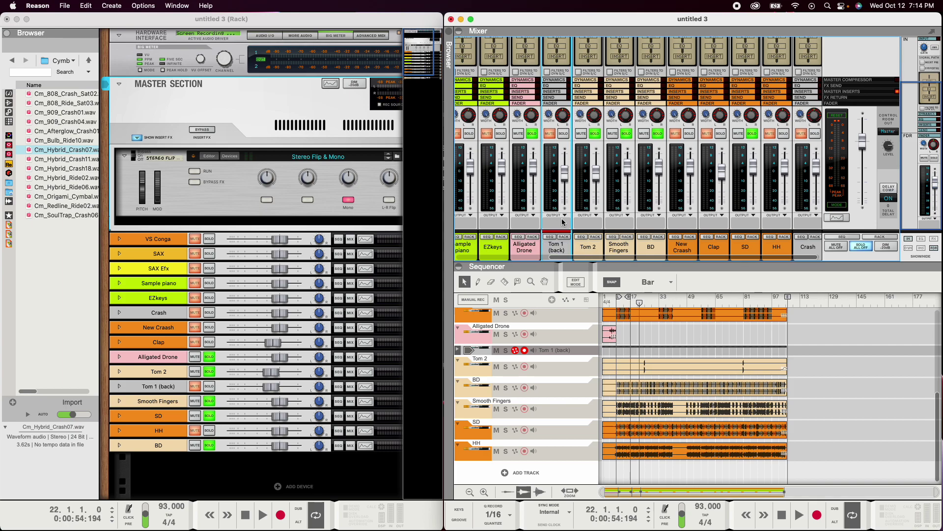
- Look over the other mixer channels and sequencer tracks, including the neighbouring Sample piano and EZkeys channels
left_click_drag(570, 258, 491, 262)
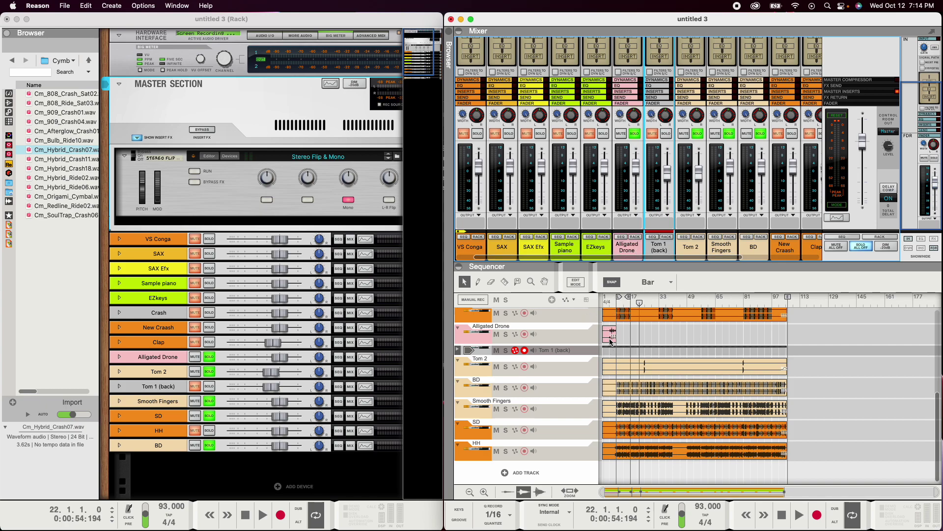
mouse_move(690, 259)
left_mouse_down()
mouse_move(712, 262)
mouse_move(703, 256)
left_mouse_up()
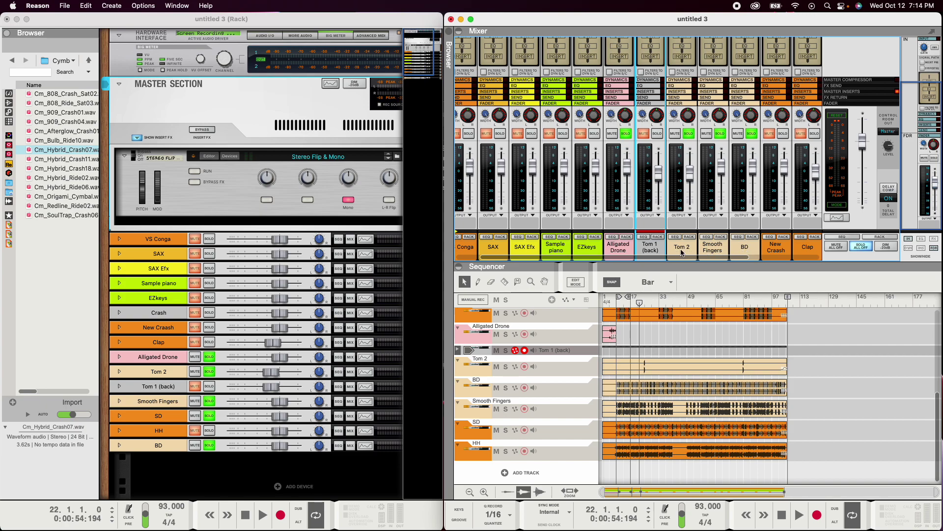
left_click_drag(720, 256, 693, 261)
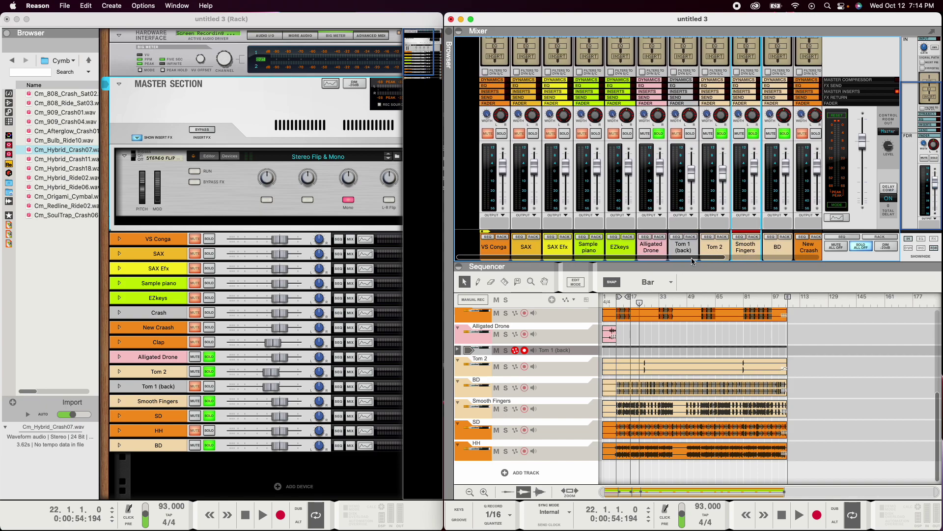
left_click(640, 252)
left_click(618, 251)
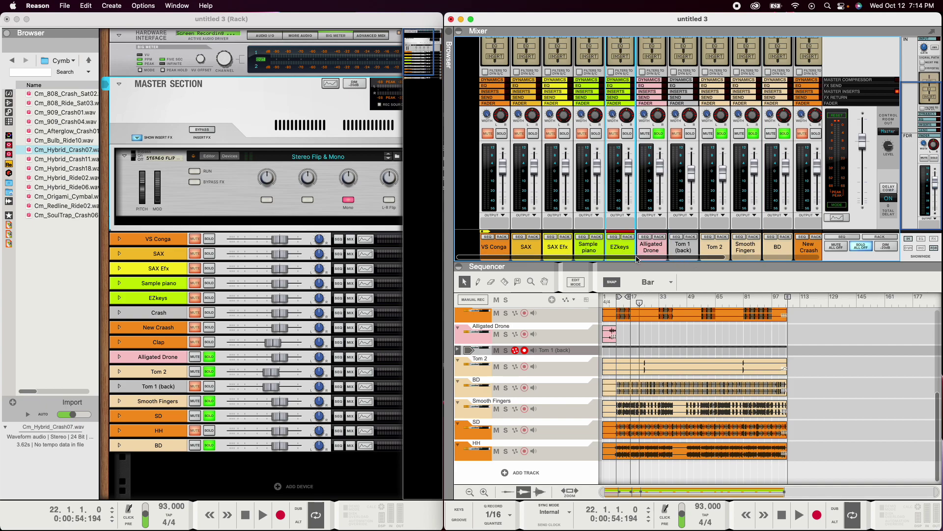
mouse_move(638, 260)
left_mouse_down()
mouse_move(739, 263)
mouse_move(640, 264)
left_mouse_up()
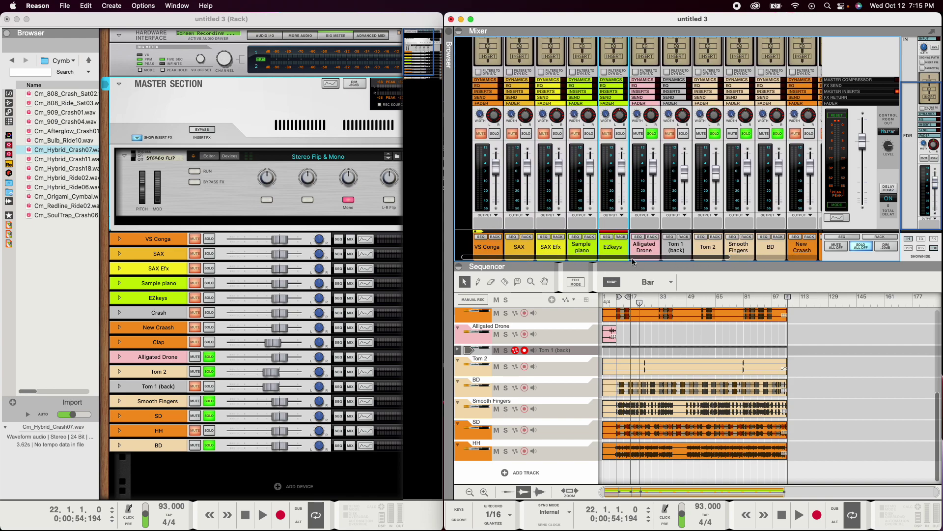
left_click(608, 244)
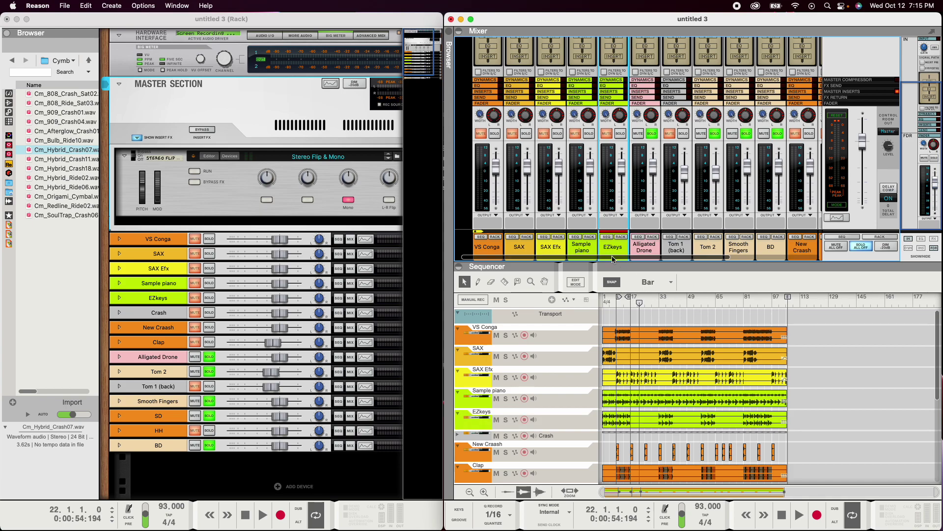
scroll(640, 335, "down", 3)
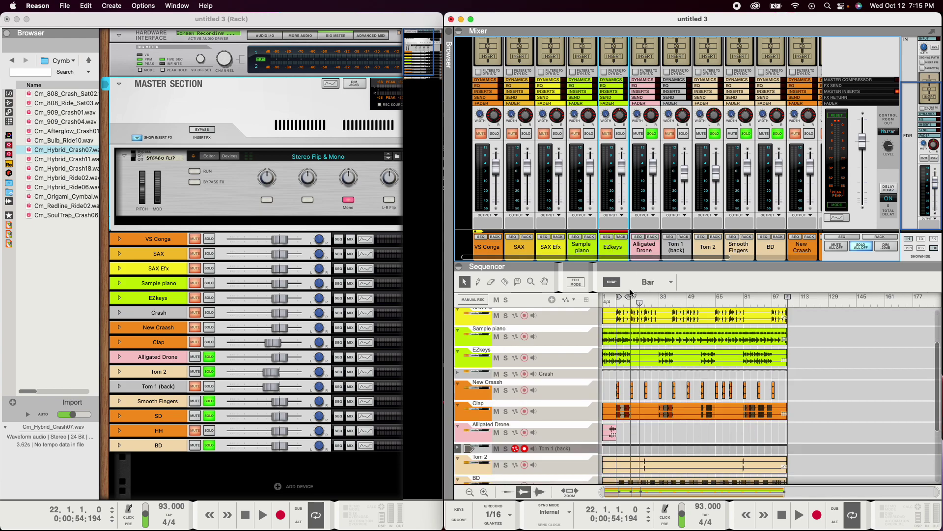
- Clear all solos, solo Sample piano with EZkeys muted, and play the song from the start
left_click(579, 251)
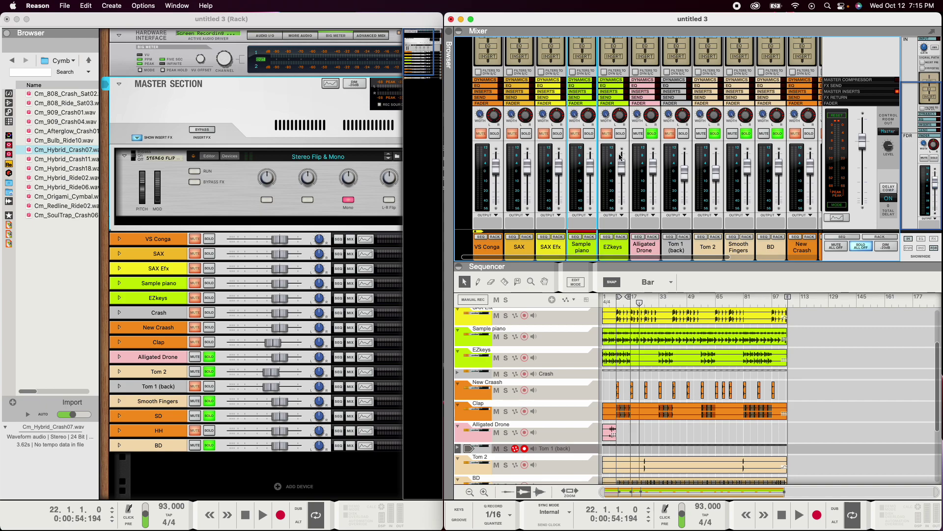
left_click(859, 247)
left_click(589, 134)
left_click(607, 133)
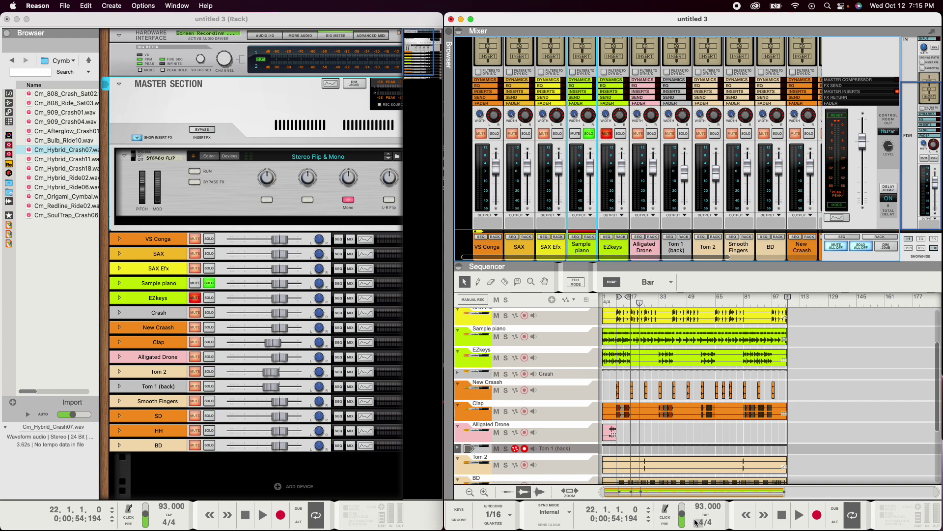
left_click(781, 523)
key("space")
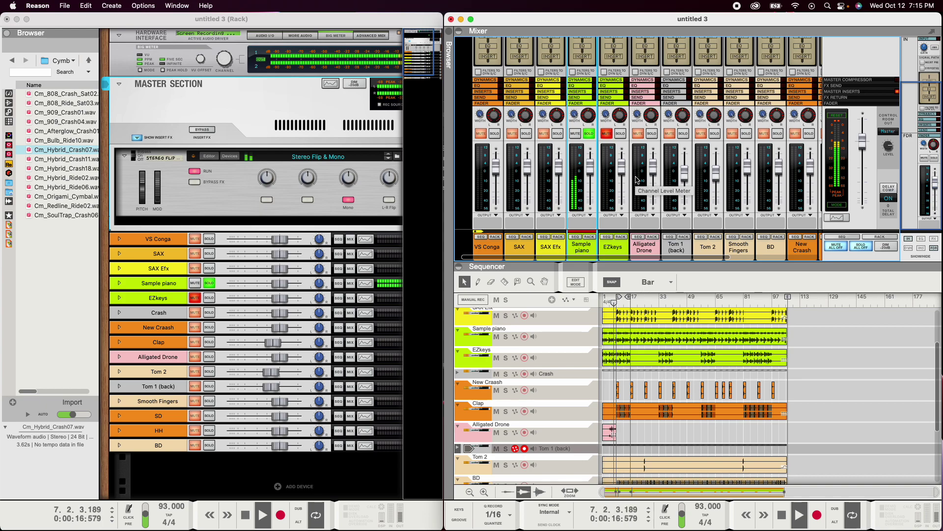
- Compare EZkeys with Sample piano by alternating their solos during playback, ending with EZkeys muted, and stop playback
left_click(607, 133)
left_click(621, 133)
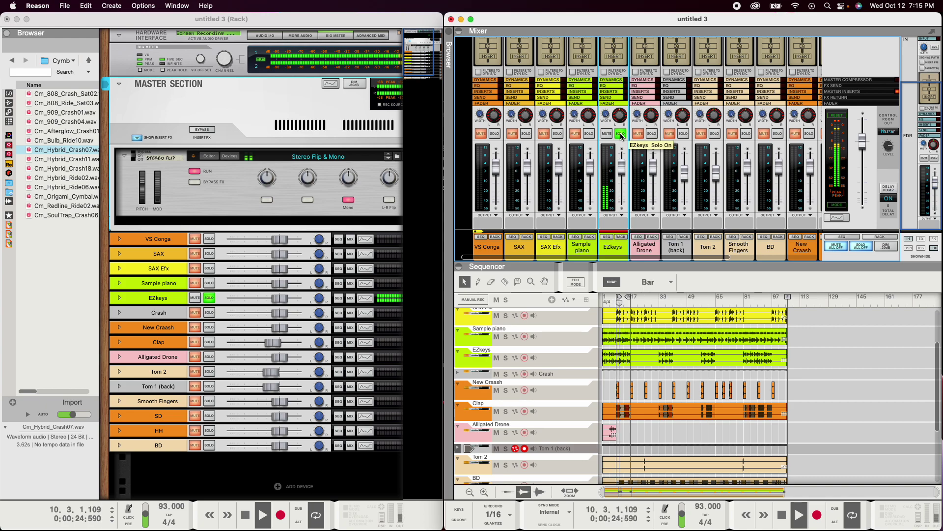
left_click(592, 136)
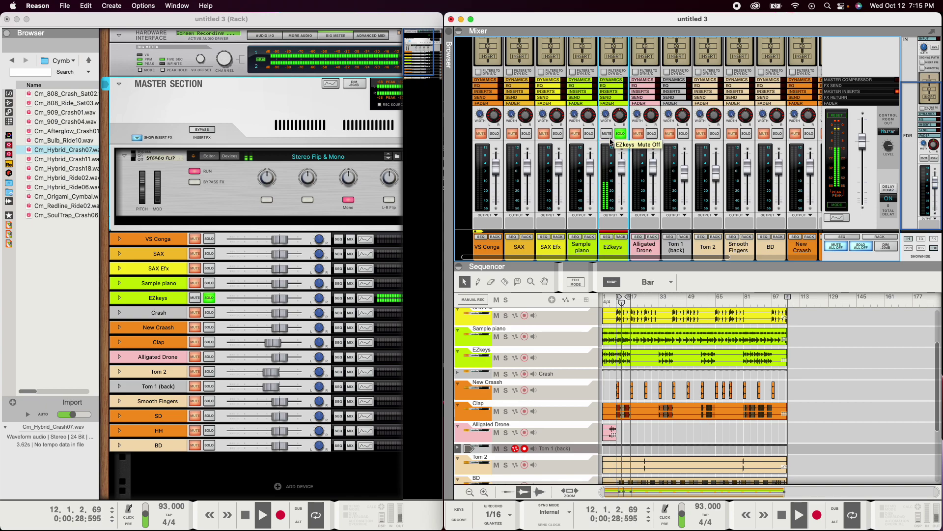
left_click(621, 135)
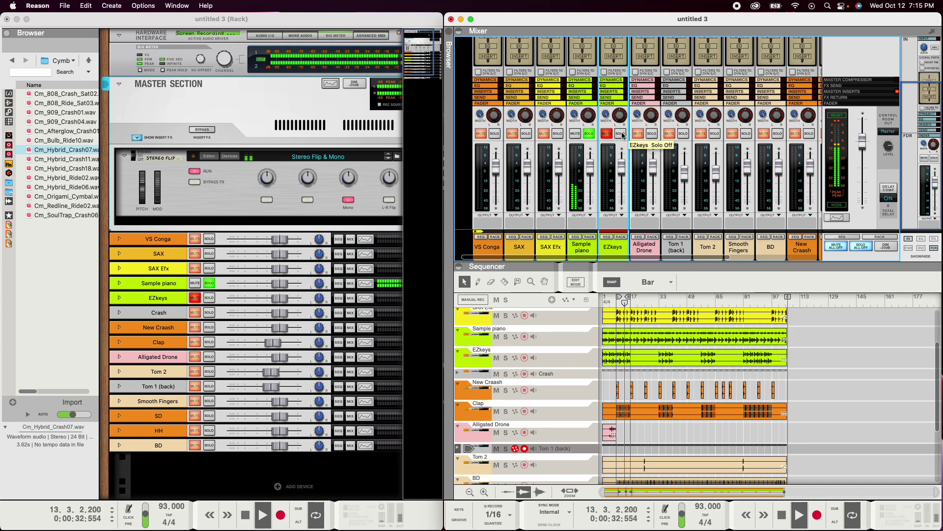
left_click(621, 134)
left_click(621, 135)
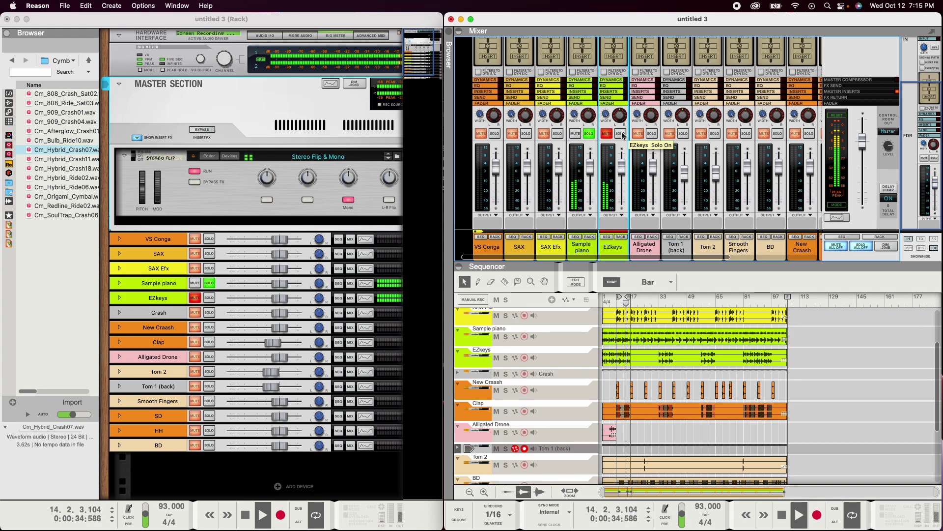
key("space")
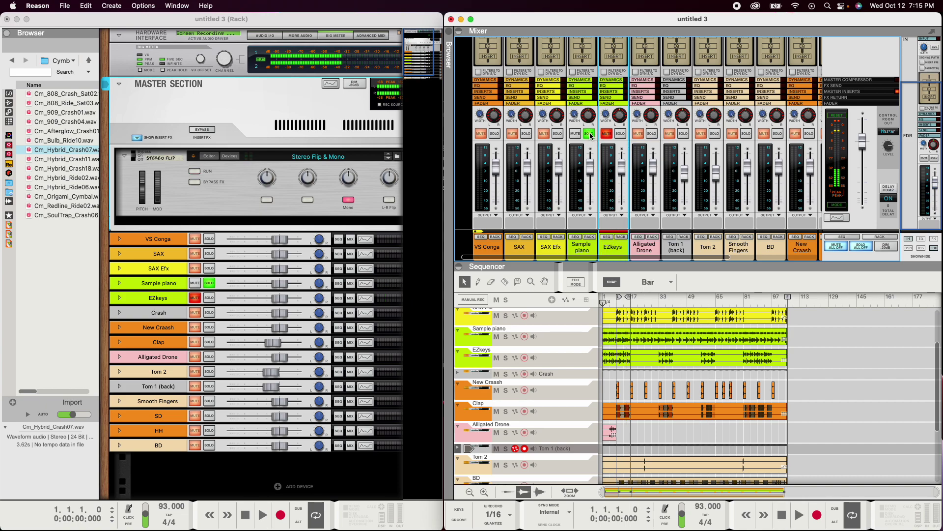
- Select the Sample piano channel and inspect its input section and fader level
left_click(585, 251)
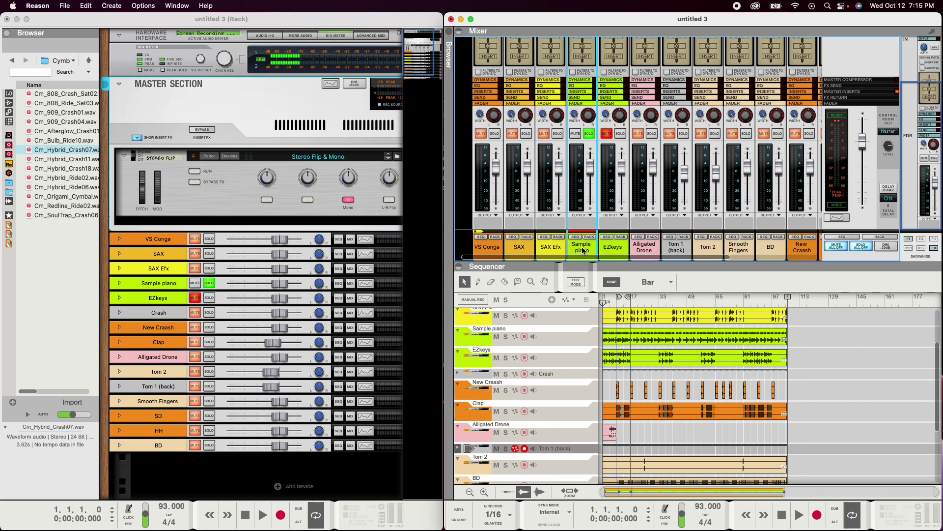
scroll(582, 199, "up", 3)
scroll(582, 199, "down", 3)
scroll(579, 184, "up", 3)
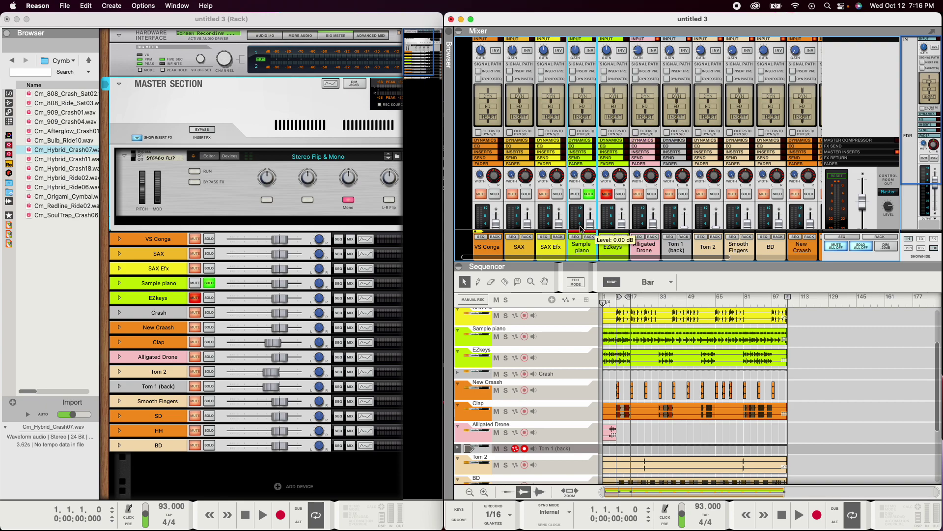
scroll(595, 199, "down", 3)
- Route the Smooth Fingers, BD, Clap, SD and HH channels together to a new output bus
left_click_drag(602, 257, 690, 257)
left_click(689, 250)
left_click(774, 251, "shift")
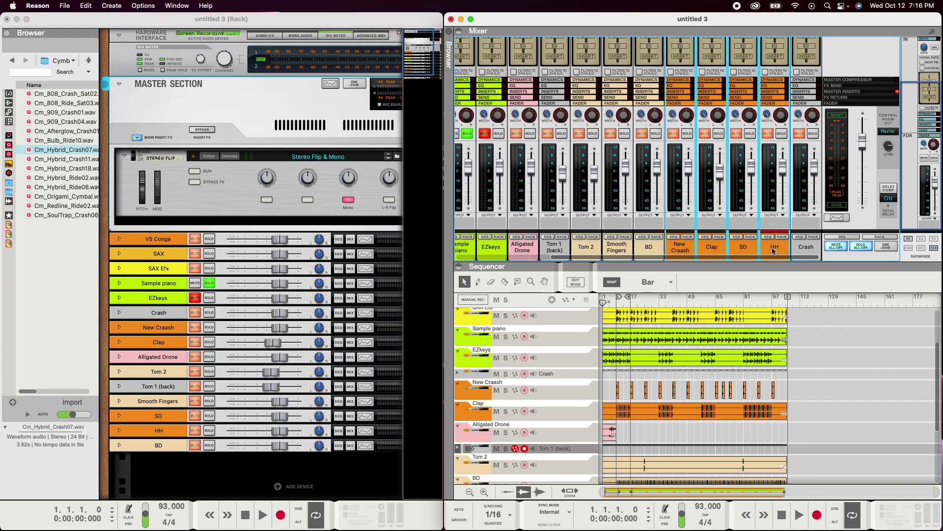
left_click(681, 248)
left_click(648, 246)
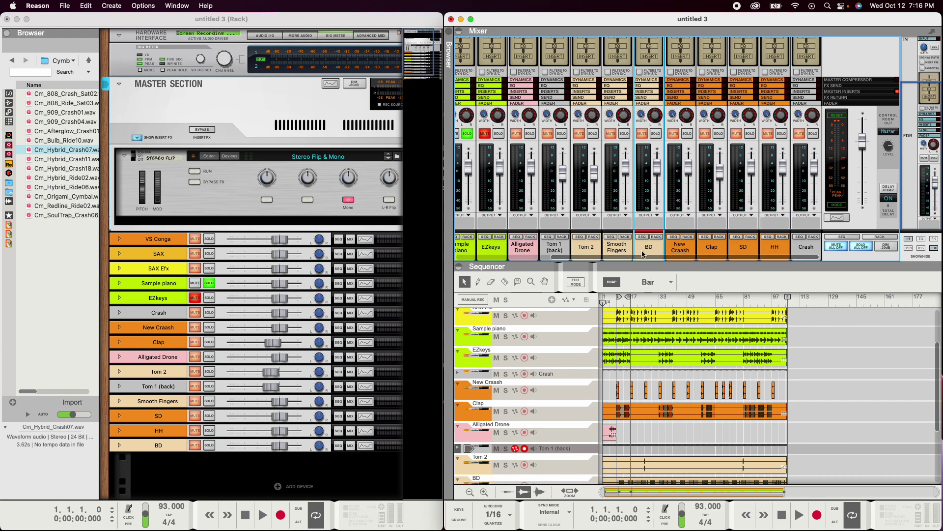
left_click(743, 249, "super")
left_click(778, 251, "super")
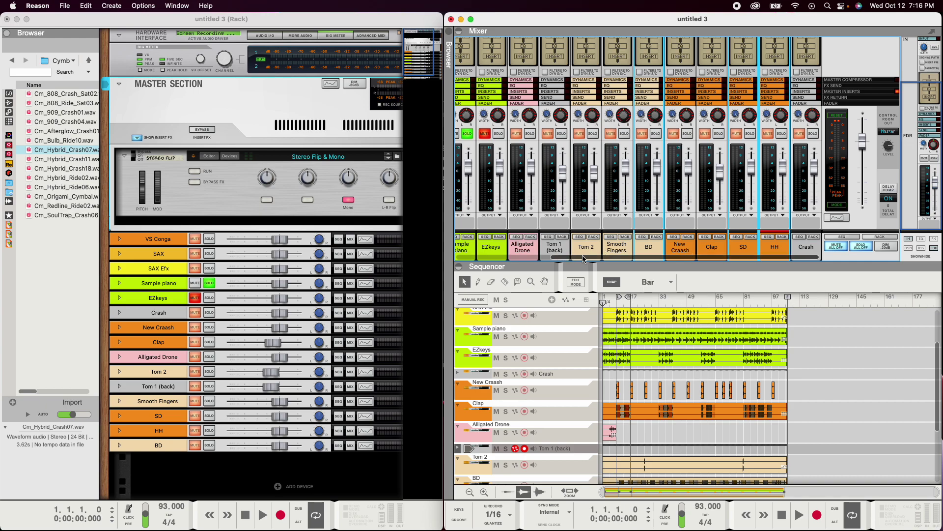
left_click(618, 252, "super")
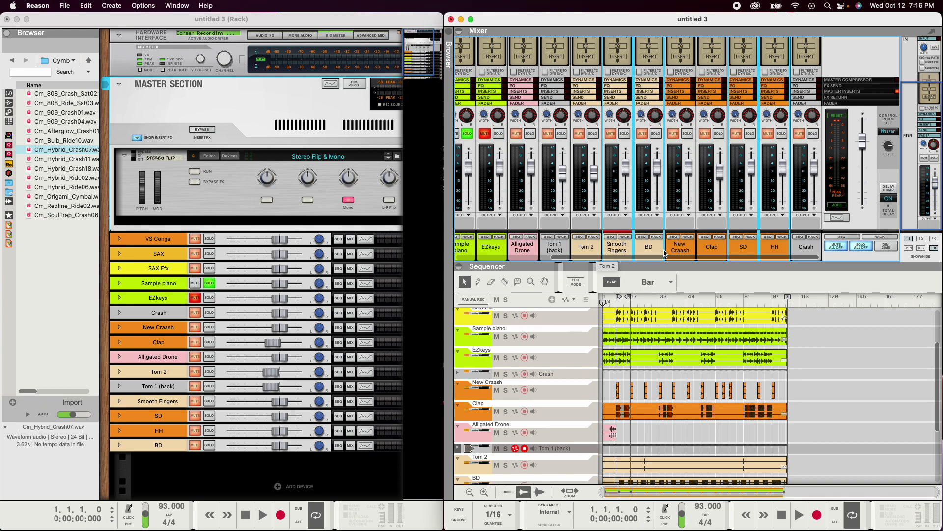
left_click(709, 251, "super")
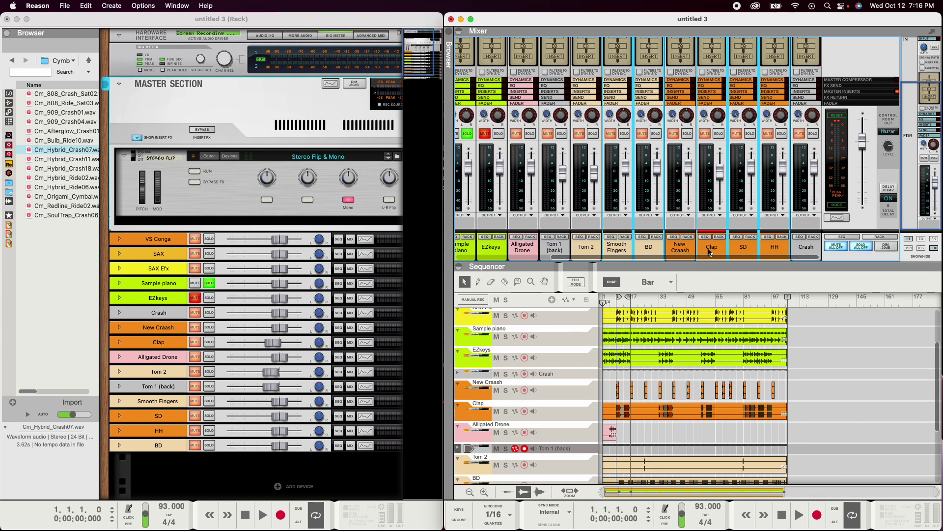
right_click(771, 250)
mouse_move(828, 453)
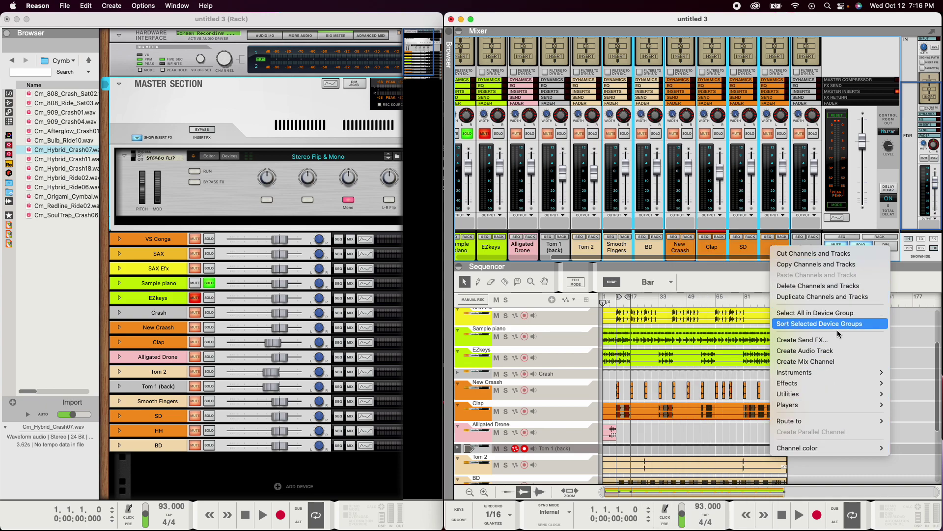
mouse_move(832, 422)
left_click(762, 423)
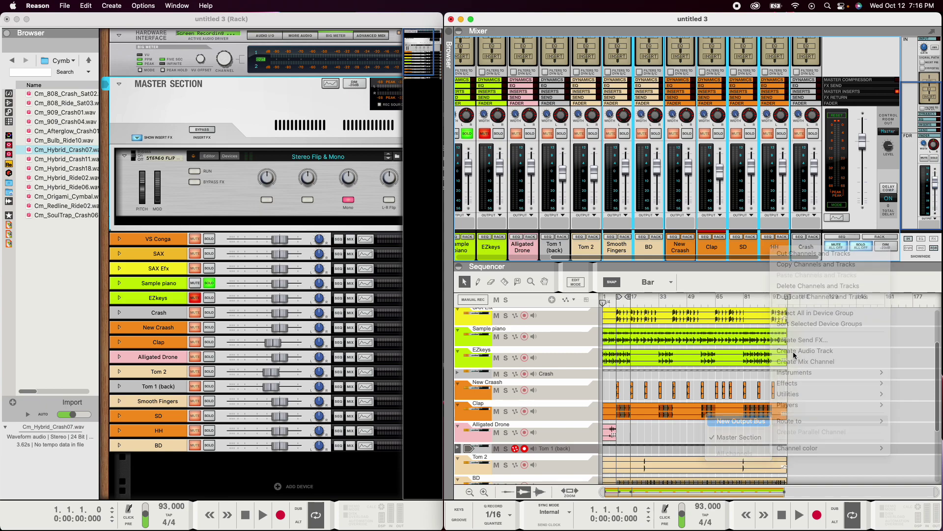
- Rename the new output bus as Temp Bus and move it between the EZkeys and Alligated Drone channels
double_click(774, 249)
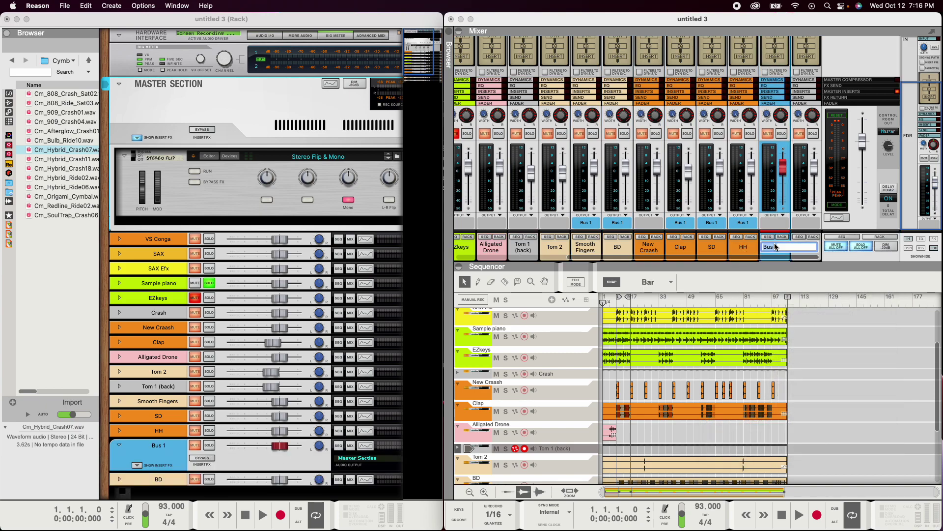
type("Temp")
key("Return")
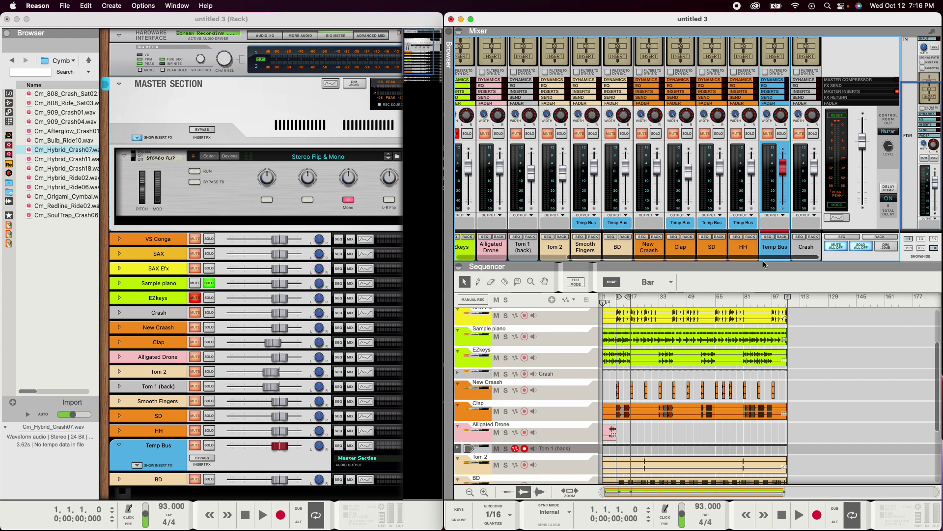
scroll(764, 259, "left", 1)
scroll(764, 260, "left", 2)
left_click_drag(789, 246, 513, 251)
scroll(592, 259, "left", 3)
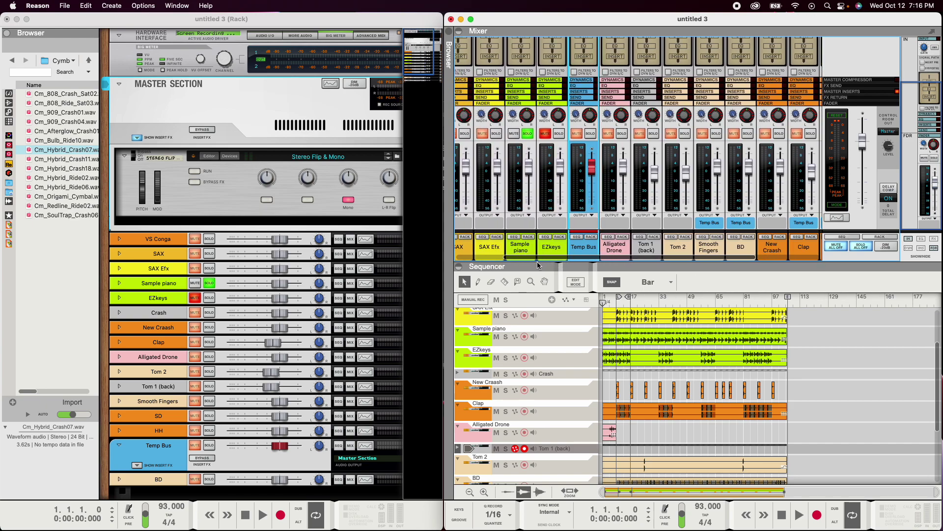
scroll(597, 221, "left", 6)
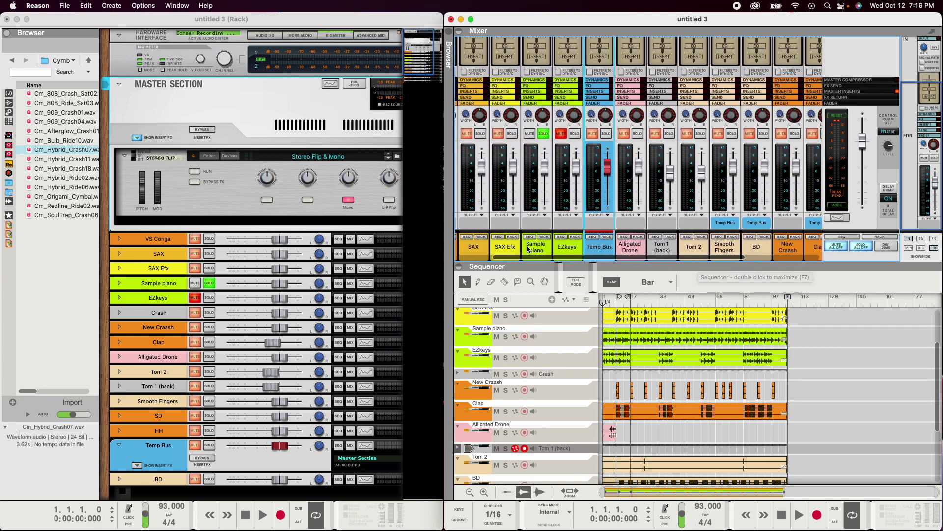
- Solo the Temp Bus alongside Sample piano, play from bar 9 to compare their levels, and stop playback
left_click(606, 134)
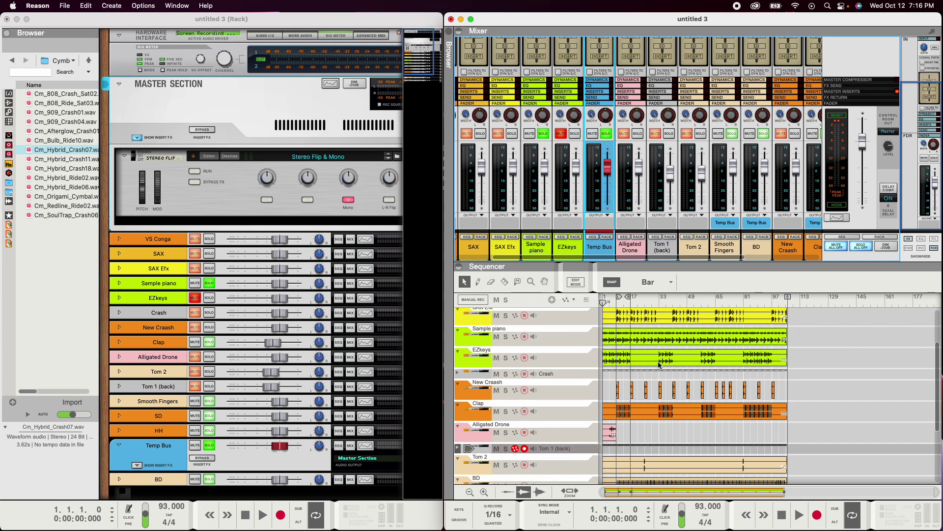
left_click(617, 304)
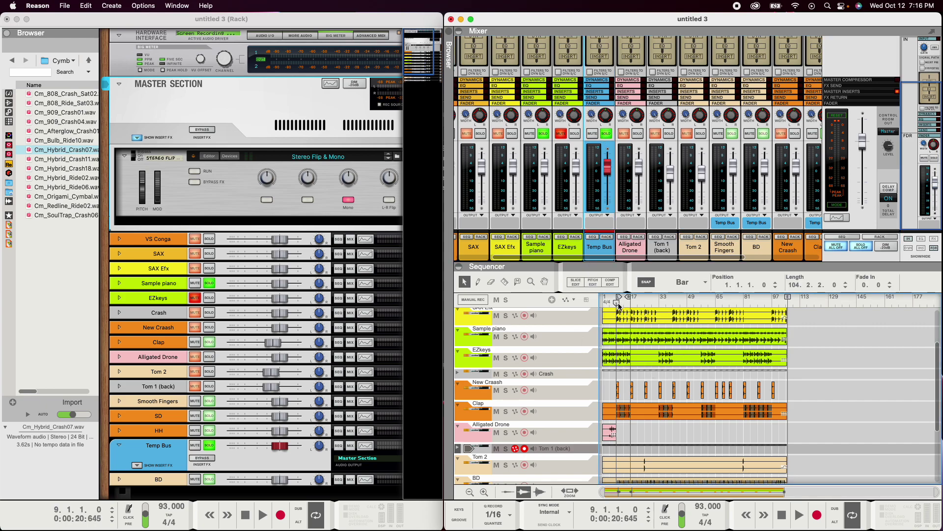
key("space")
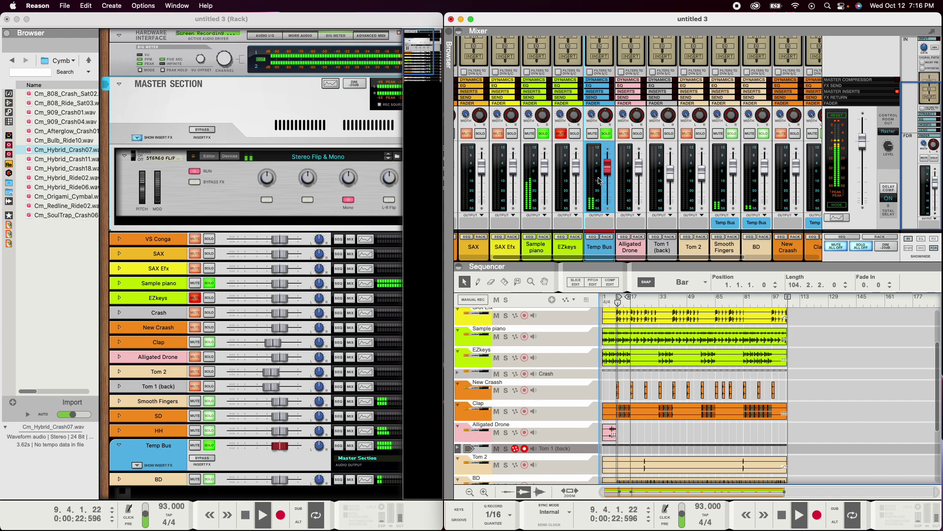
scroll(529, 177, "up", 3)
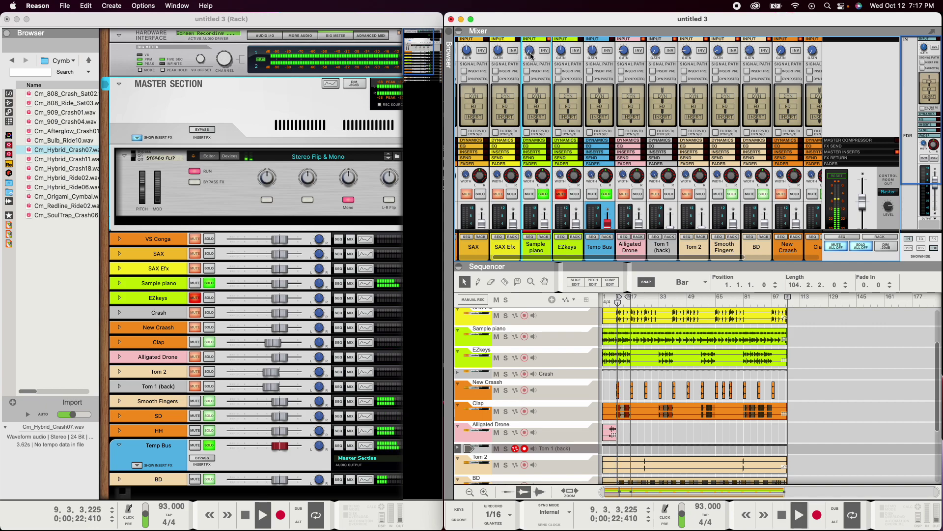
scroll(550, 106, "down", 3)
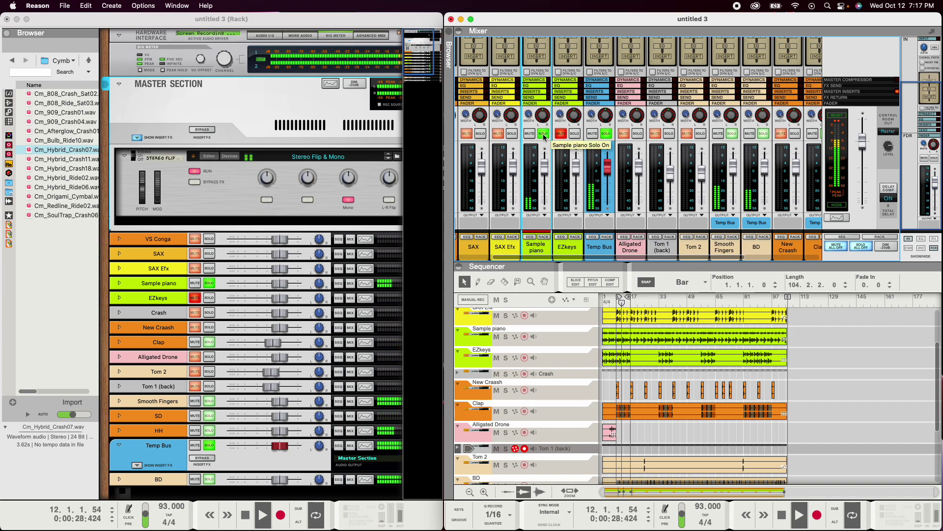
key("space")
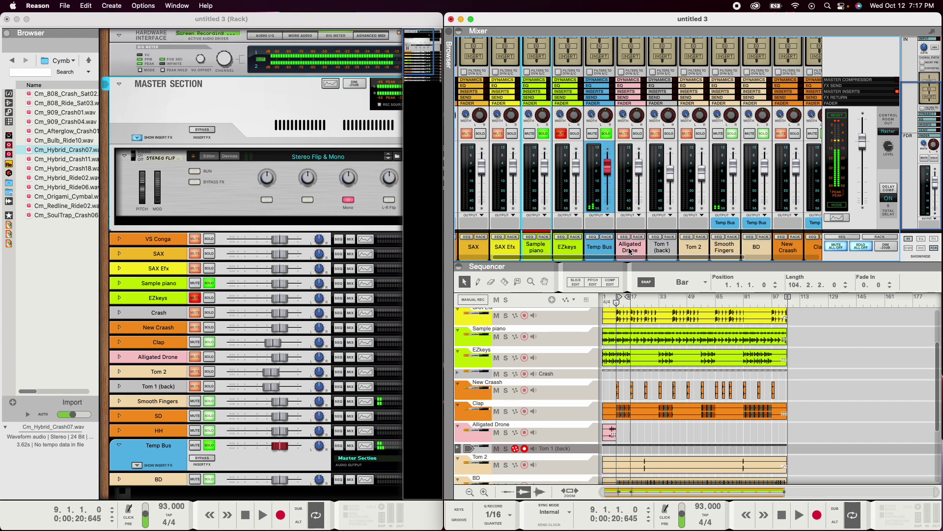
- Restart playback and check the SD channel's input gain and level against the other rhythm channels
scroll(609, 259, "right", 3)
scroll(609, 255, "left", 2)
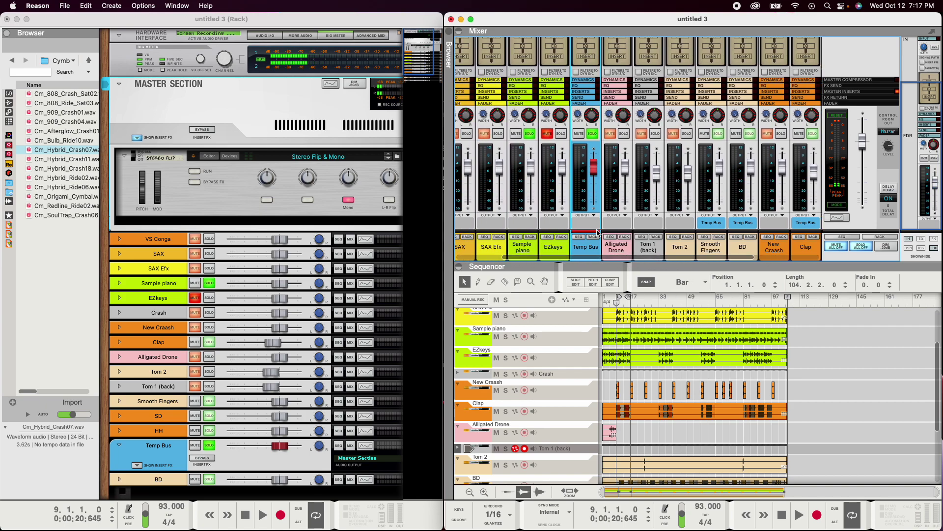
scroll(598, 232, "left", 1)
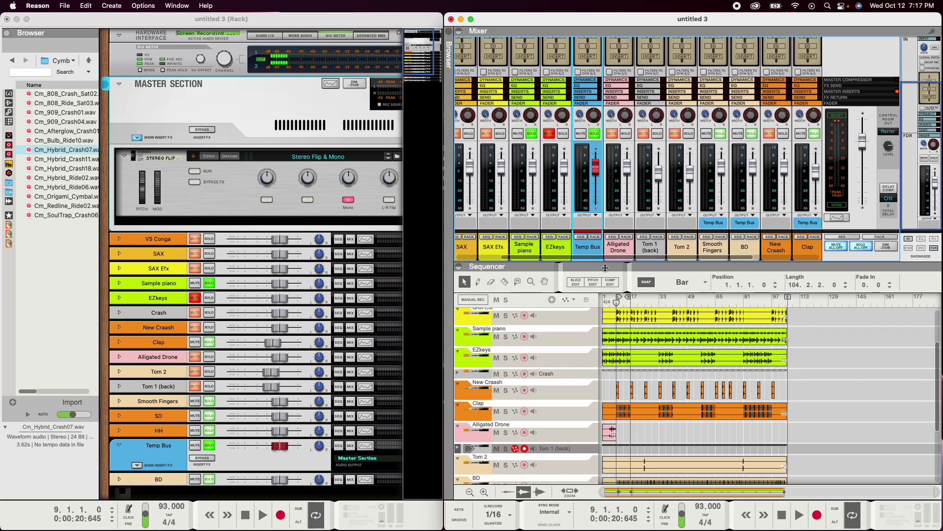
key("space")
scroll(638, 259, "right", 5)
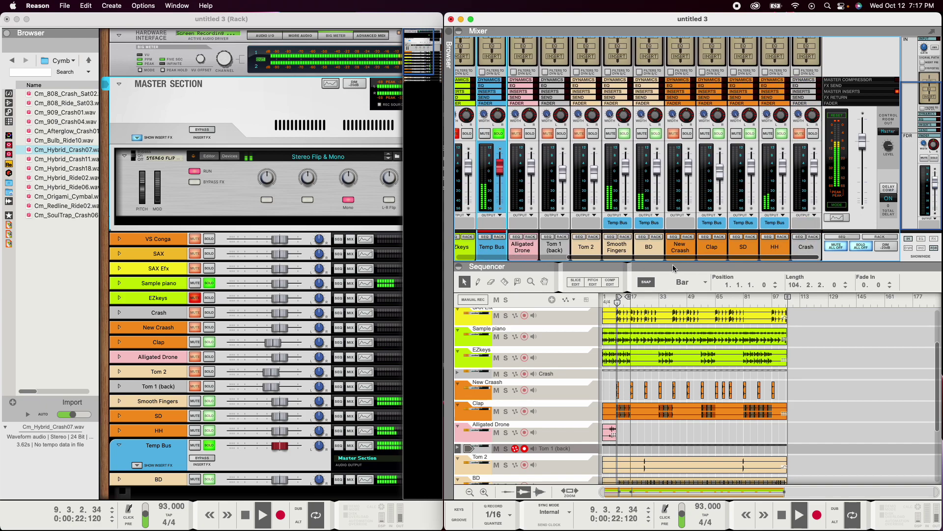
left_click(745, 248)
scroll(745, 148, "up", 3)
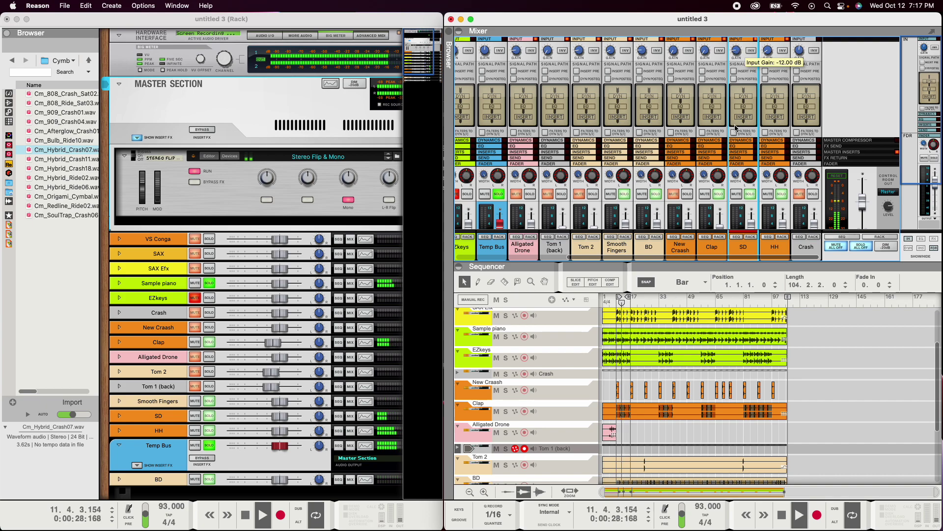
scroll(737, 126, "down", 3)
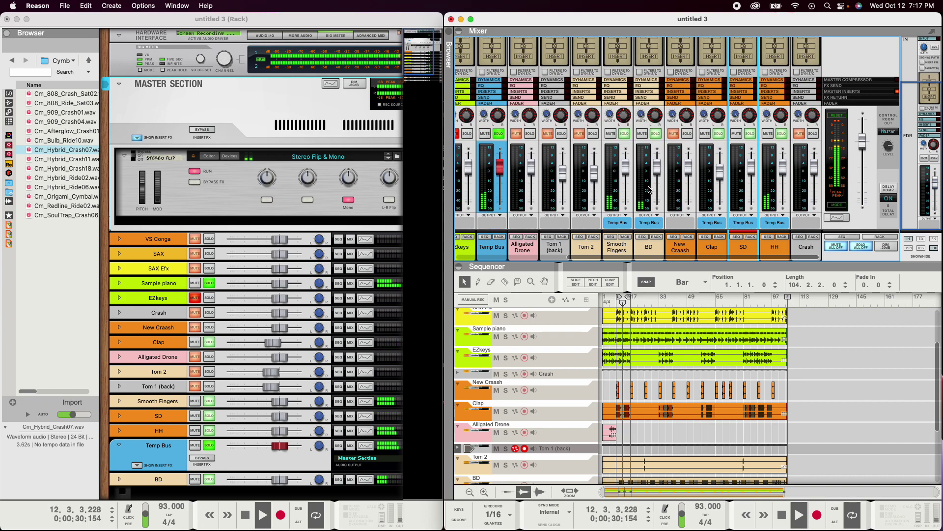
scroll(763, 158, "up", 3)
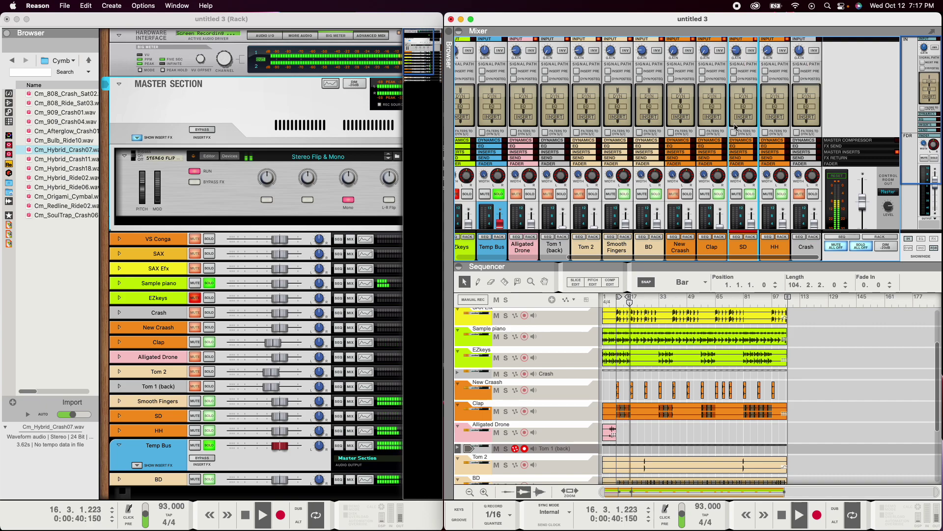
scroll(740, 62, "down", 3)
- Raise the Clap channel's input gain to -17.71 dB during playback
left_click(717, 242)
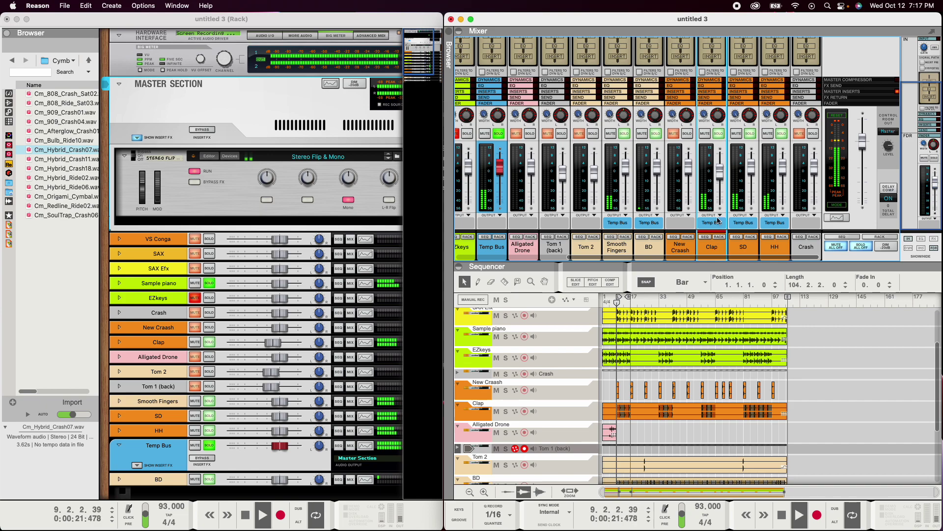
scroll(707, 123, "up", 3)
mouse_move(706, 53)
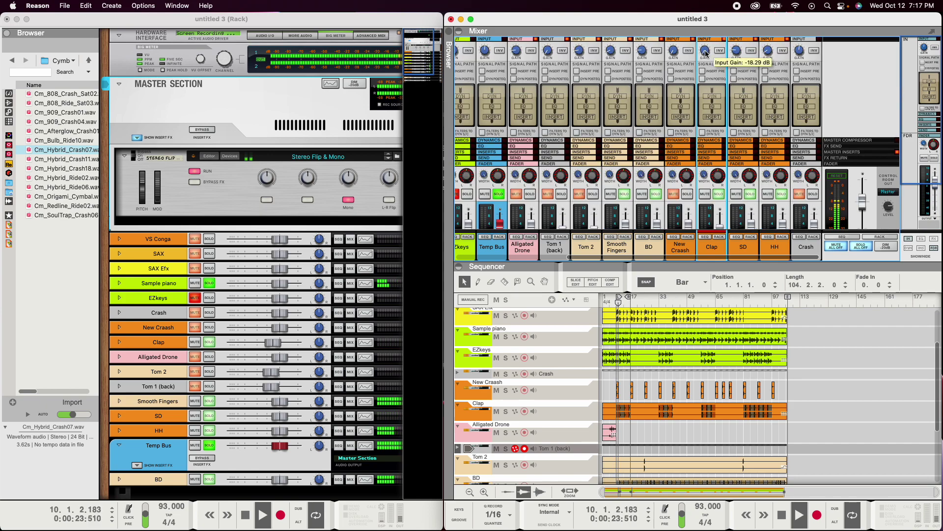
scroll(705, 53, "up", 1)
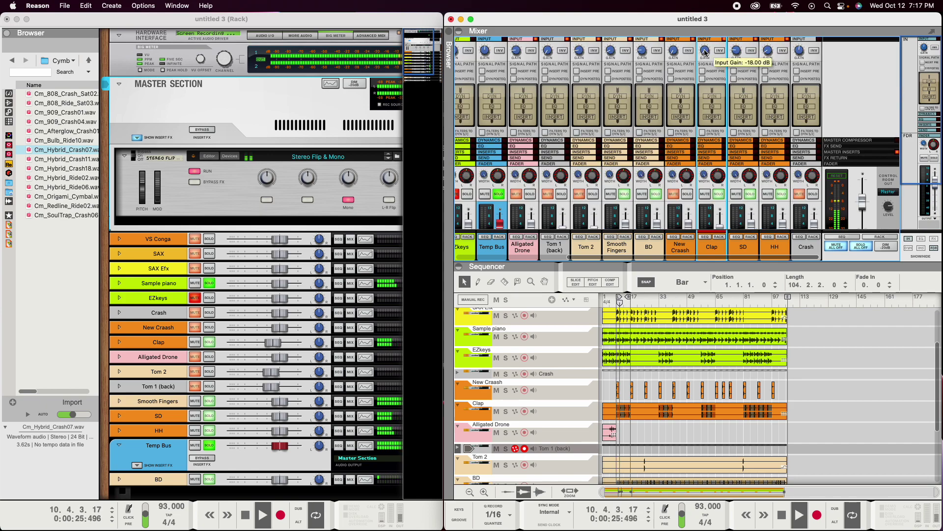
scroll(705, 52, "up", 1)
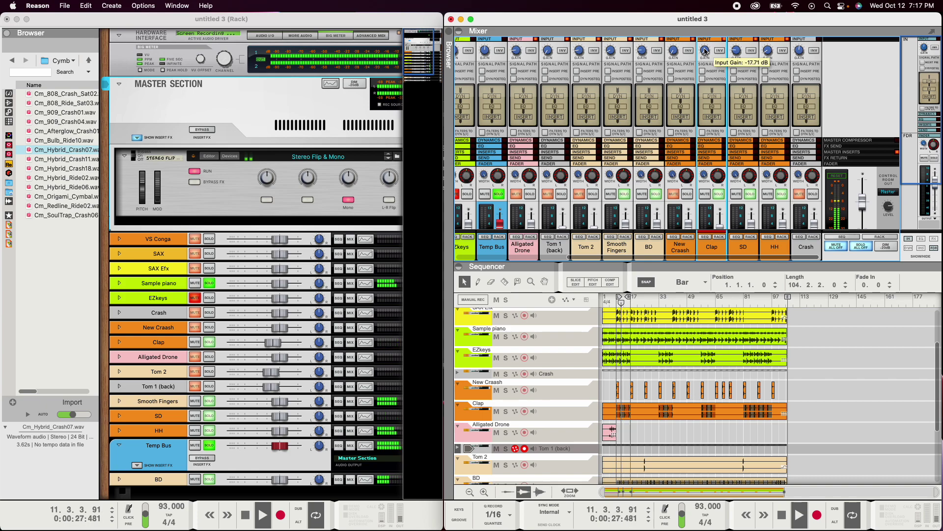
scroll(696, 172, "down", 3)
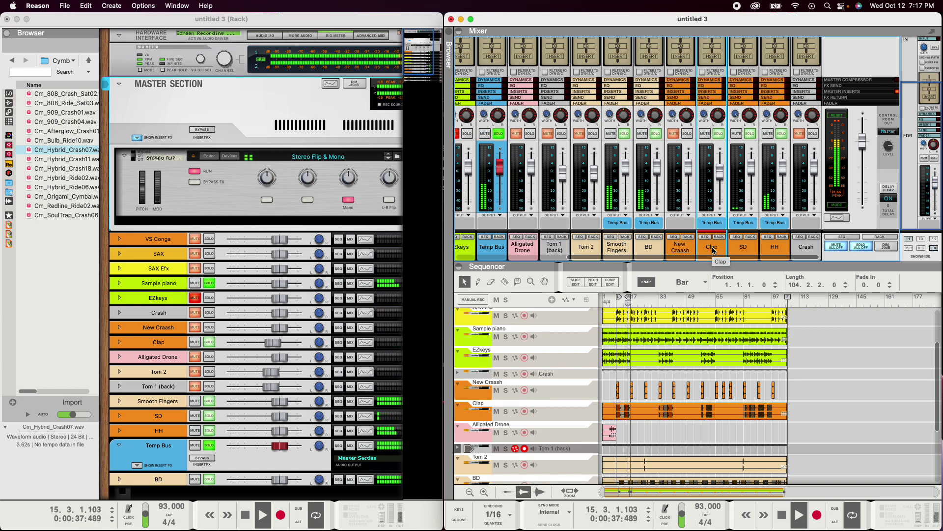
- Select the BD channel, check its level in the mix during playback, and stop playback
left_click(655, 248)
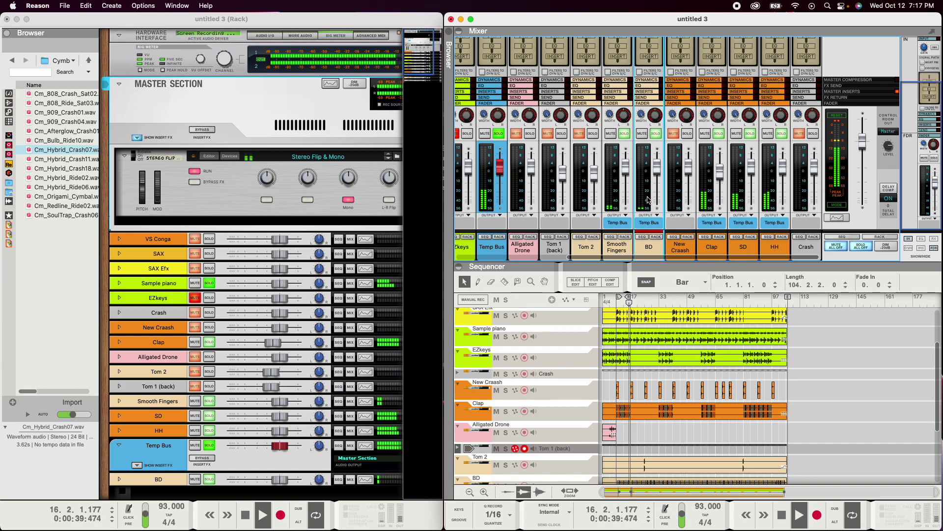
left_click_drag(657, 257, 610, 261)
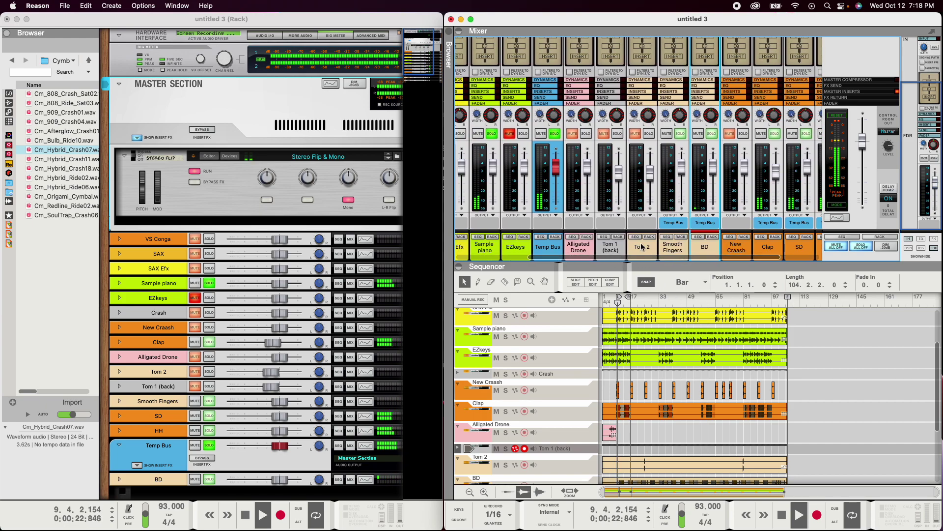
key("space")
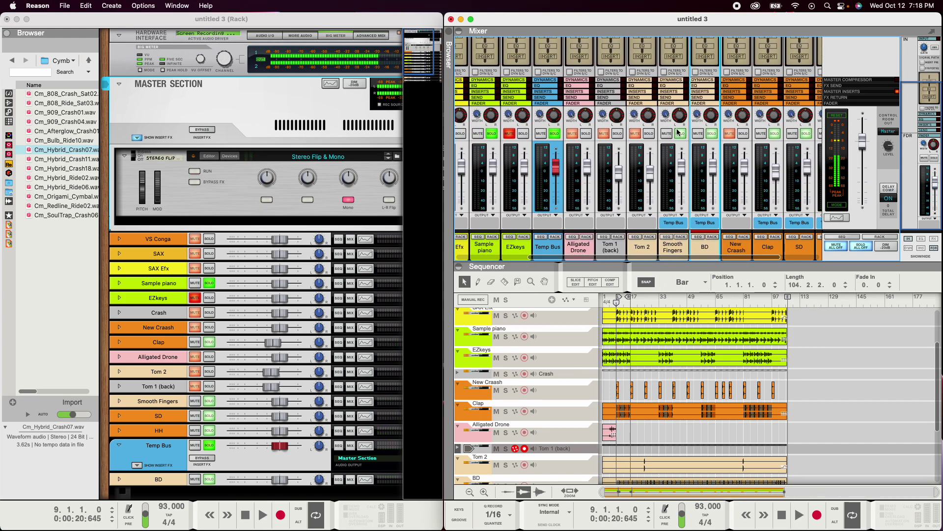
- Lower the Smooth Fingers fader to -2.03 dB and play the loop to audition the change
scroll(675, 141, "up", 3)
scroll(675, 75, "down", 3)
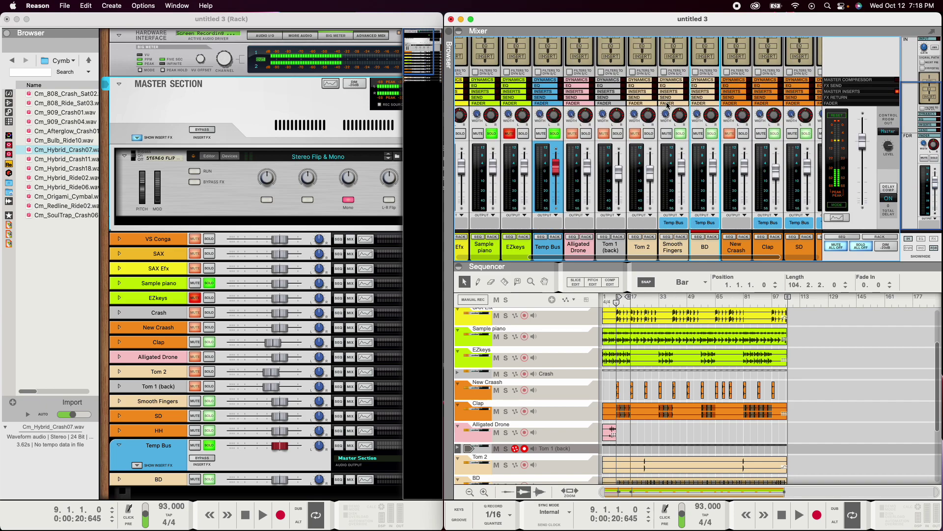
scroll(667, 104, "up", 3)
scroll(669, 123, "down", 3)
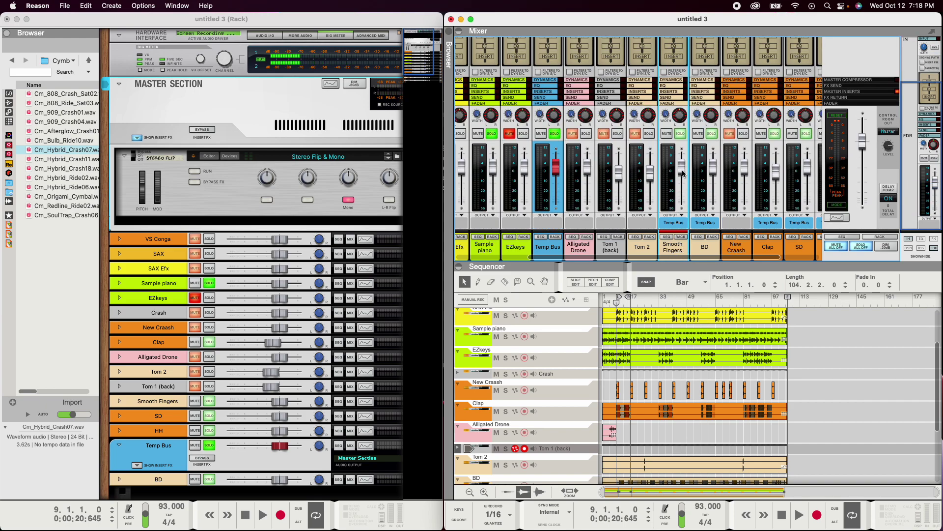
left_click_drag(680, 171, 681, 180)
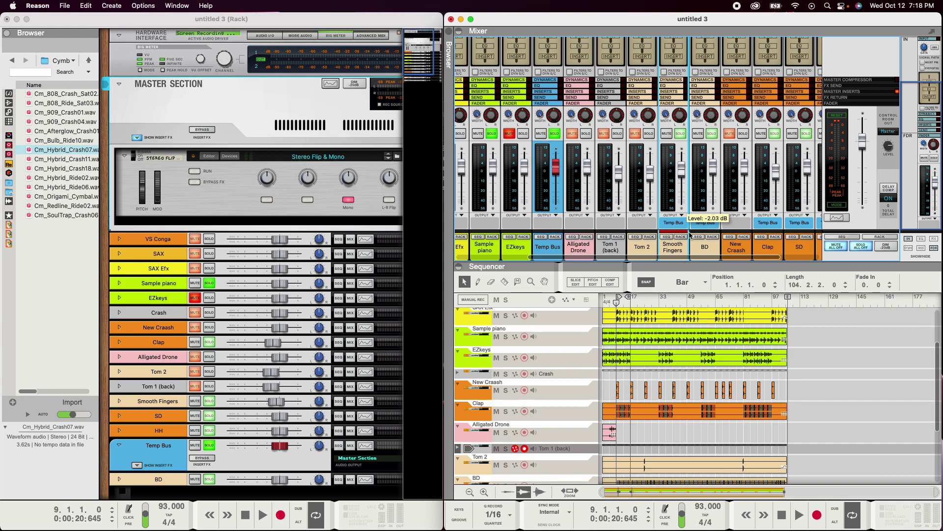
key("space")
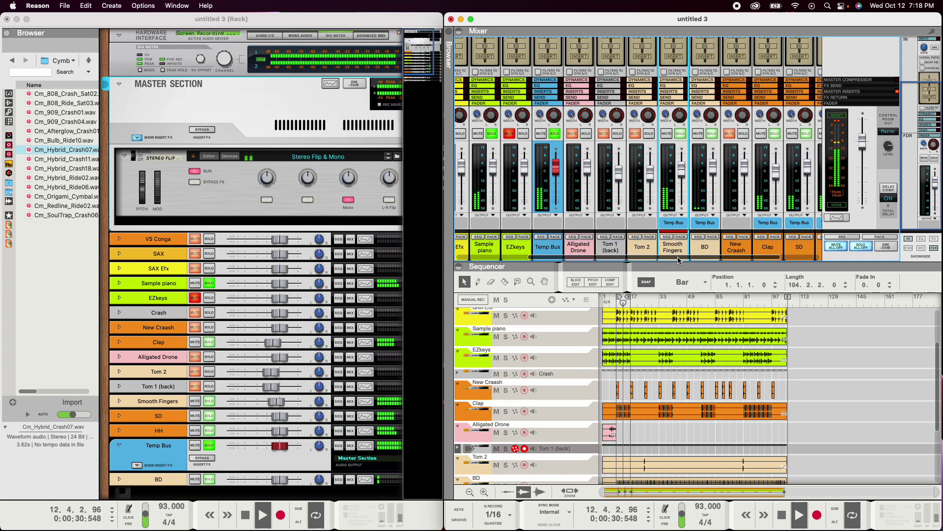
key("space")
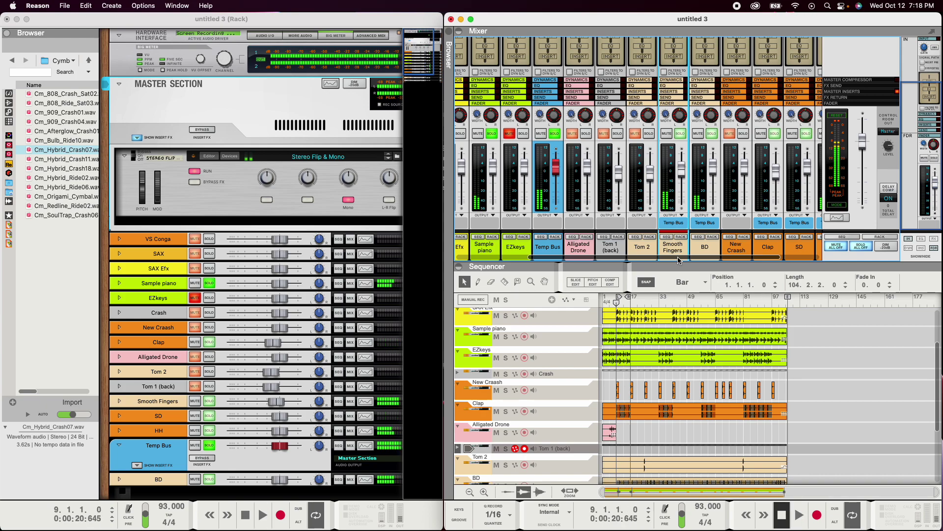
- Play the rhythm bus with Sample piano once more, turn off all solos, and stop playback
left_click(699, 259)
scroll(699, 259, "right", 2)
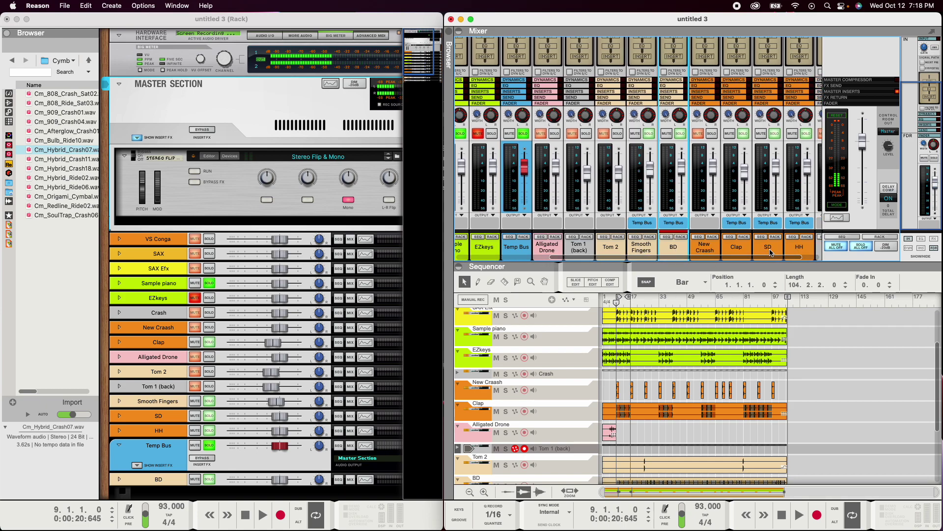
scroll(769, 253, "left", 2)
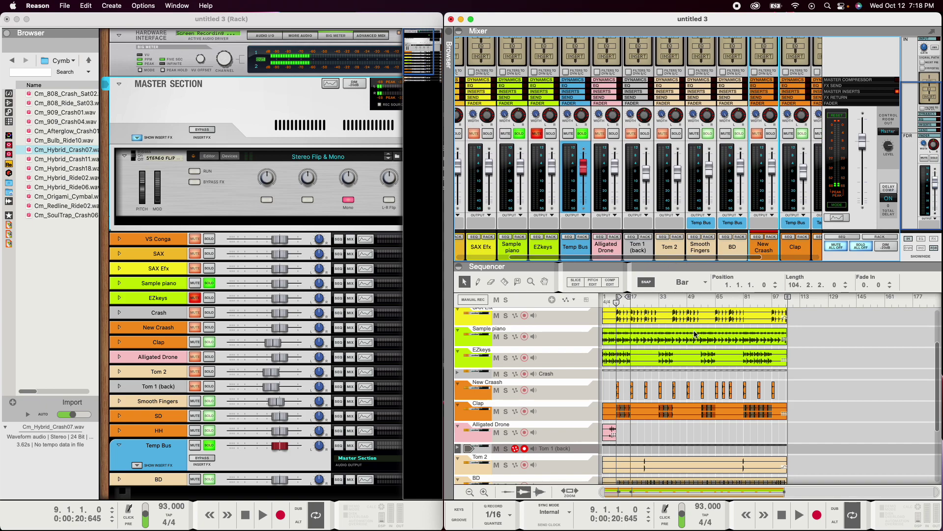
key("space")
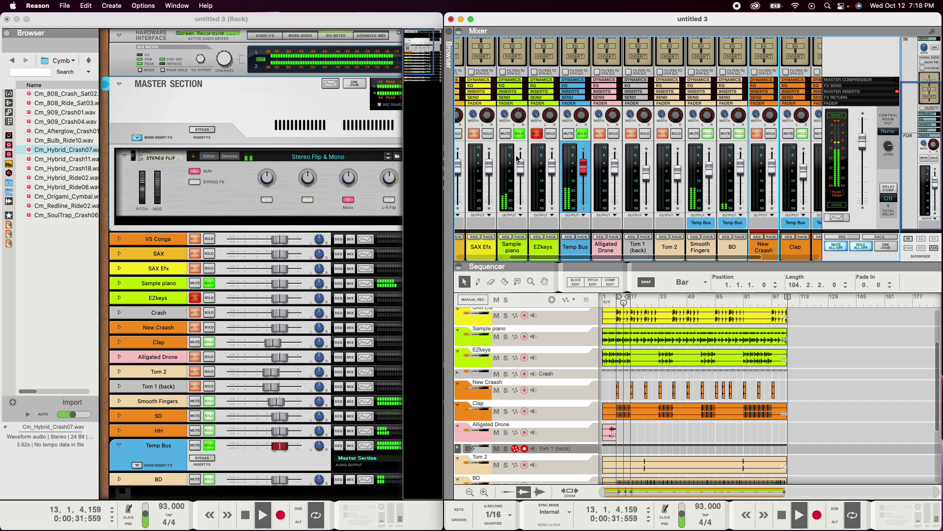
scroll(514, 160, "up", 3)
scroll(515, 160, "down", 3)
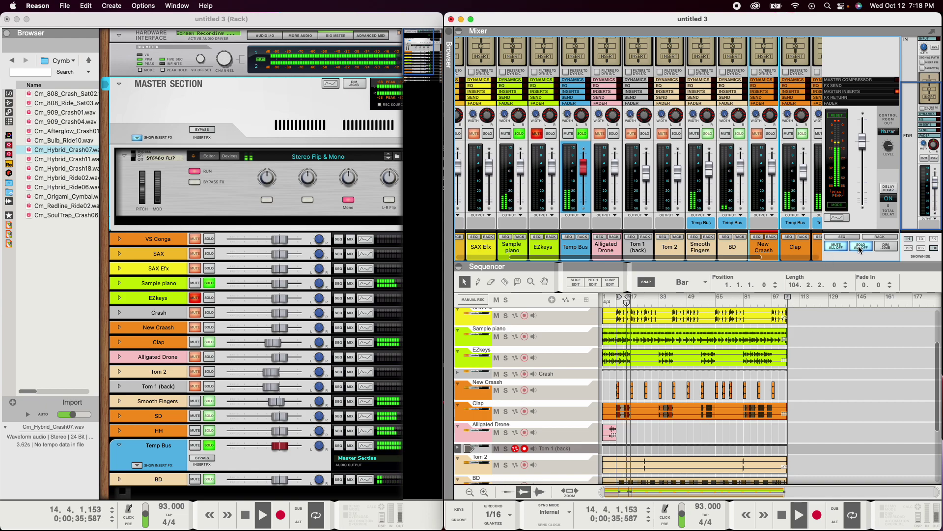
key("space")
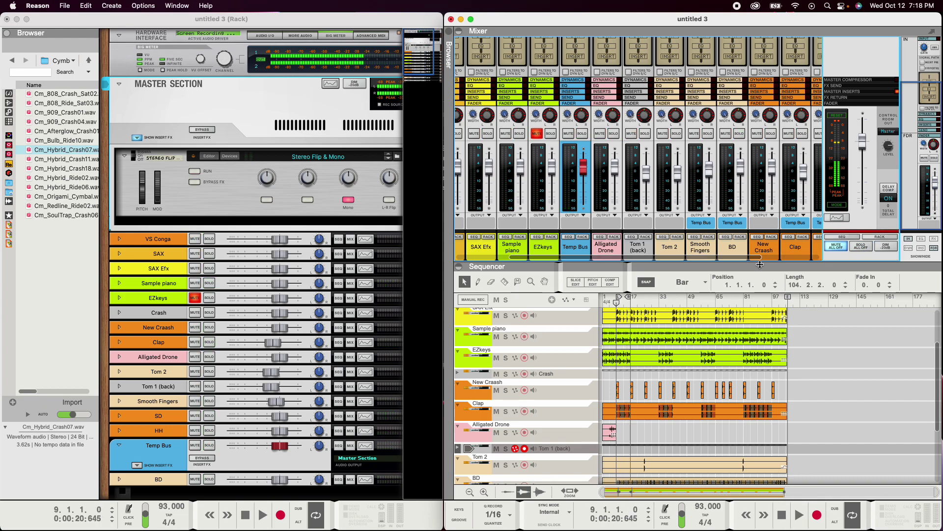
- Solo only the SD and Sample piano channels and play the loop from bar 9 to compare their levels
left_click(792, 256)
left_click(745, 257)
scroll(745, 258, "right", 2)
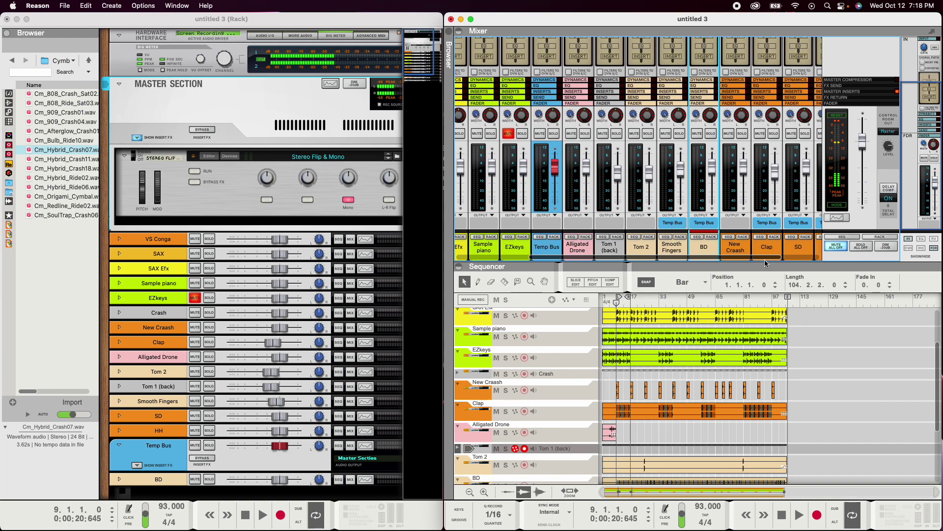
left_click(792, 247)
left_click(804, 134)
scroll(696, 258, "left", 2)
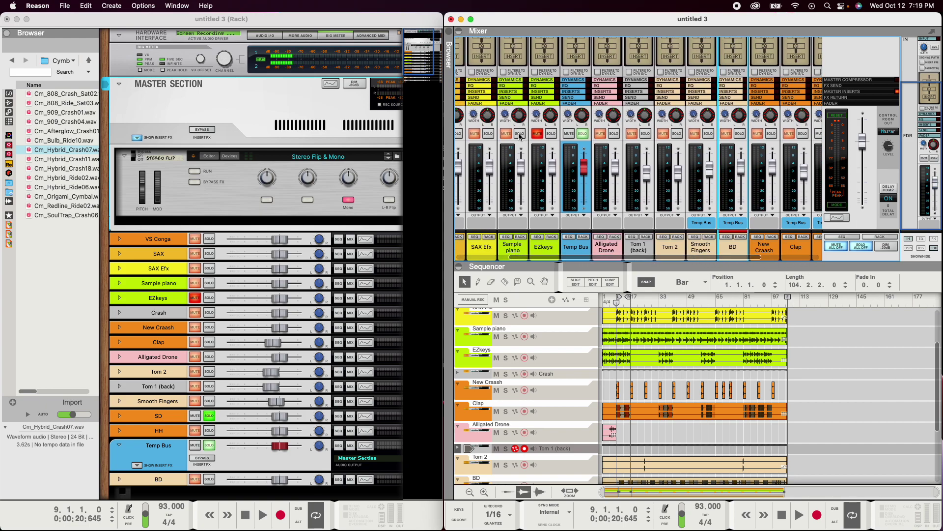
left_click(520, 134)
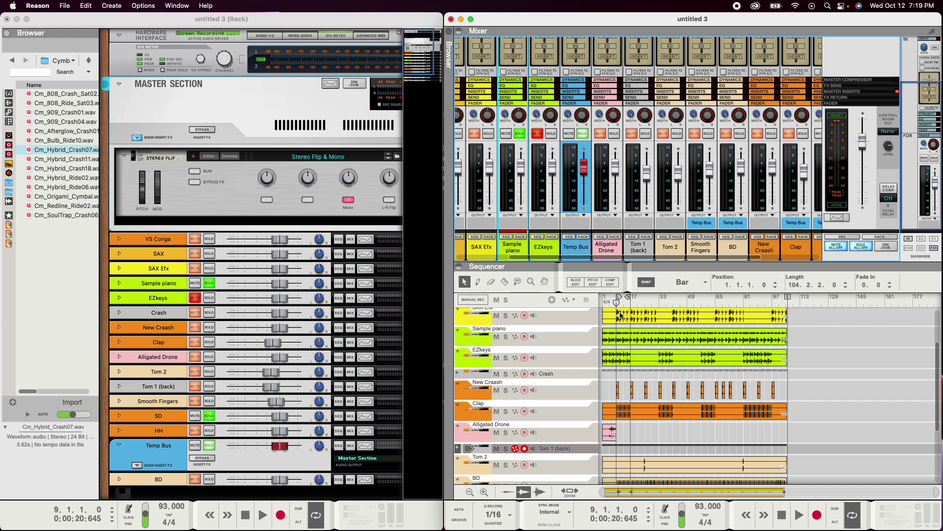
key("space")
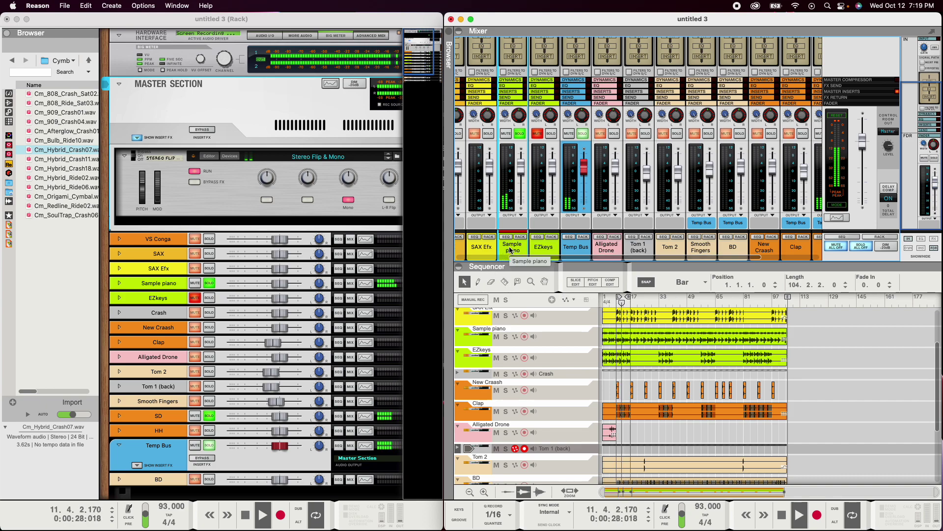
key("space")
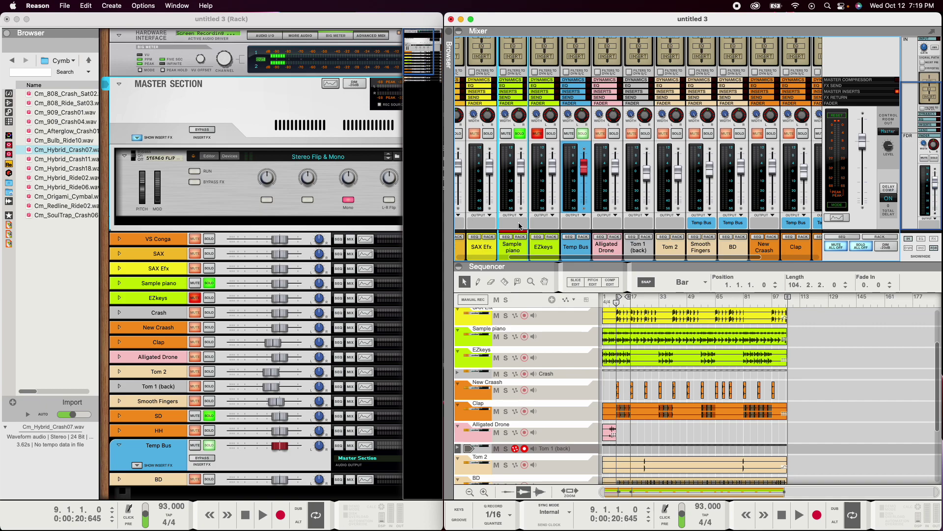
- Check the input gain setting of the Sample piano channel
scroll(519, 226, "up", 4)
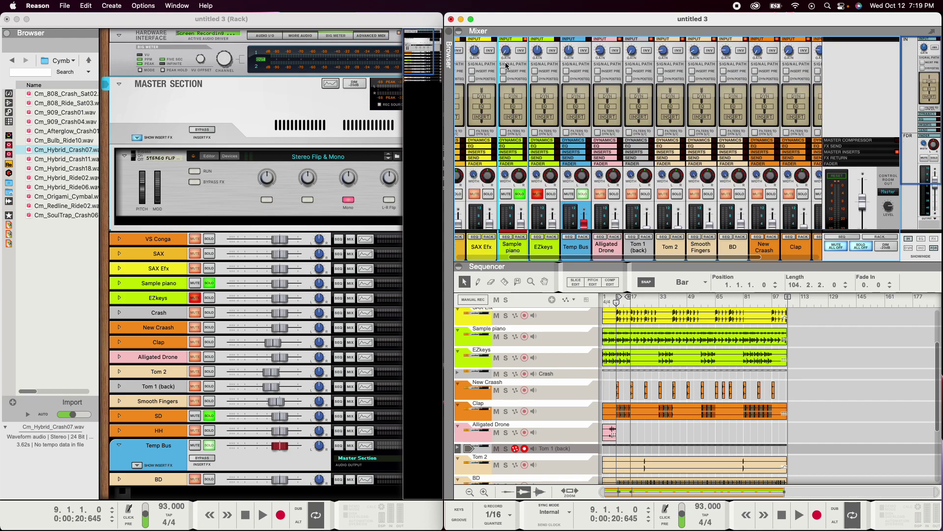
mouse_move(506, 56)
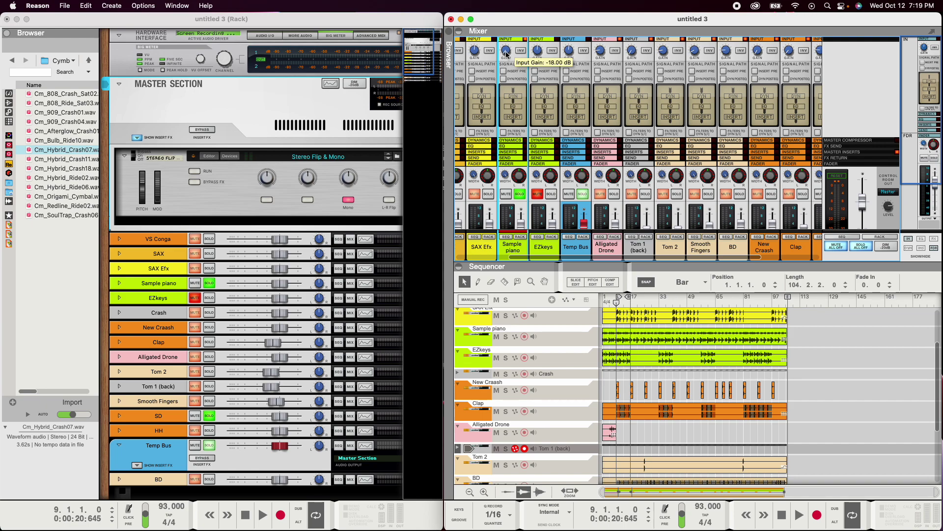
key("super+z")
scroll(626, 331, "down", 5)
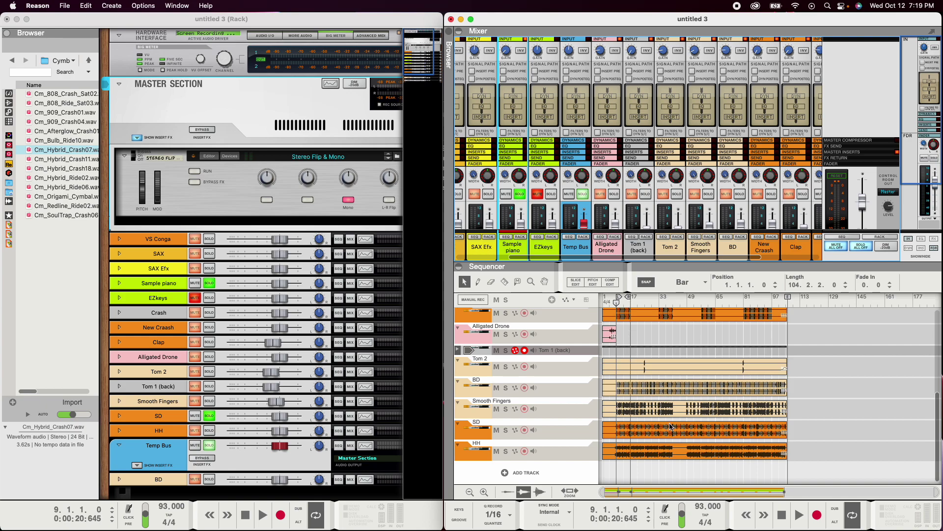
- Play the song from the beginning several times to check the Sample piano channel's level against its fader
left_click(782, 514)
left_click(799, 514)
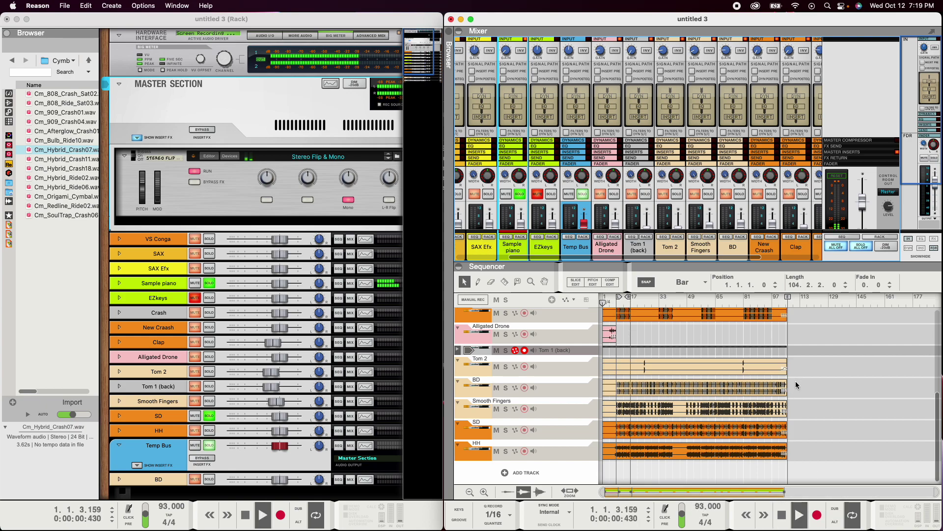
scroll(671, 206, "down", 3)
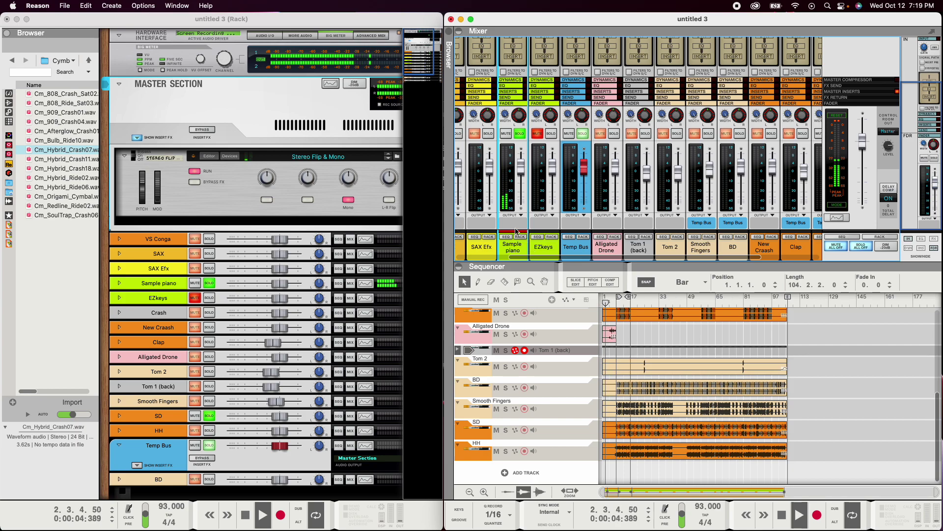
key("space")
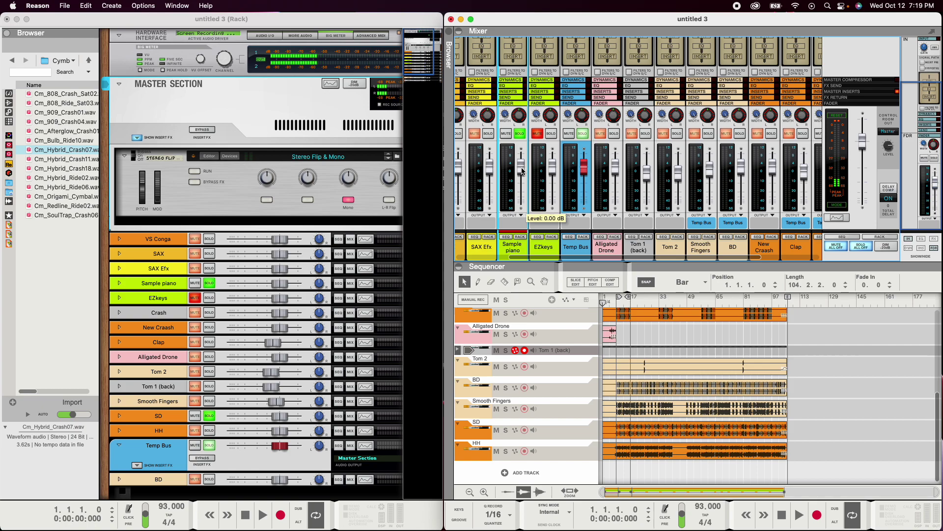
key("space")
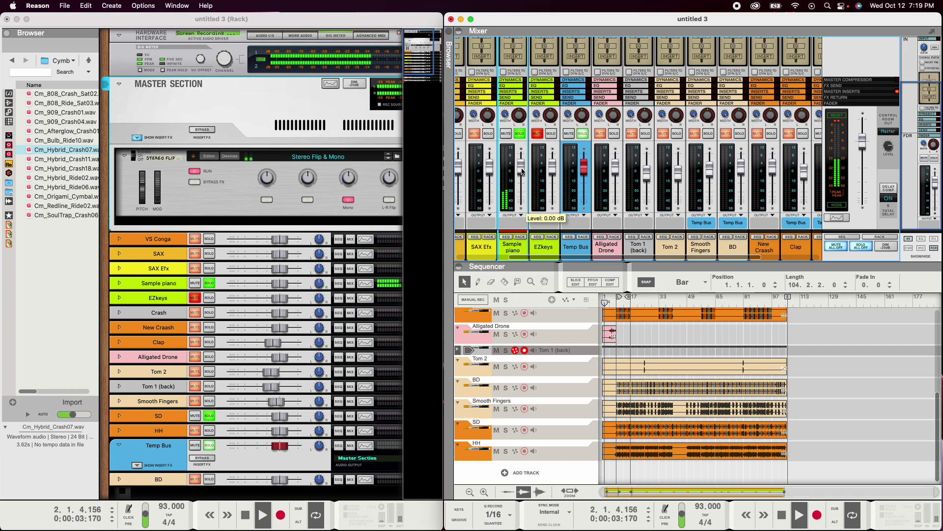
key("space")
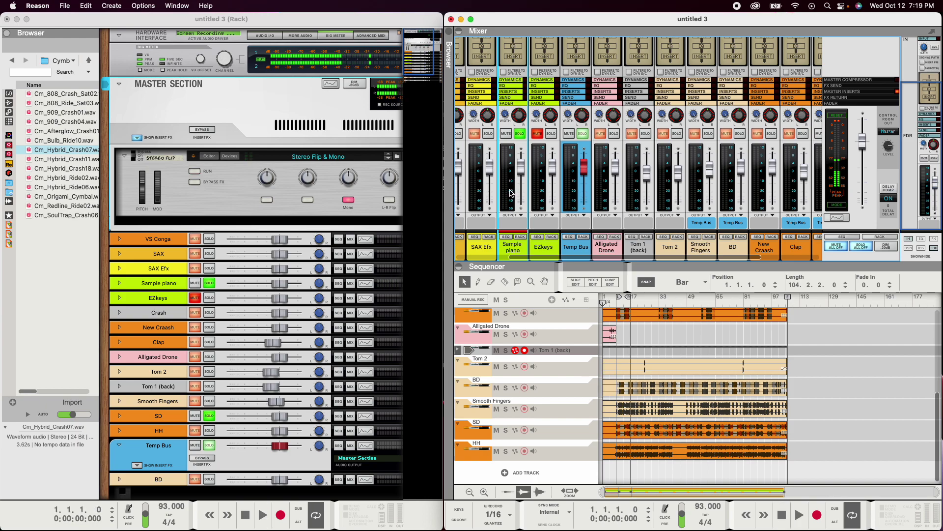
key("space")
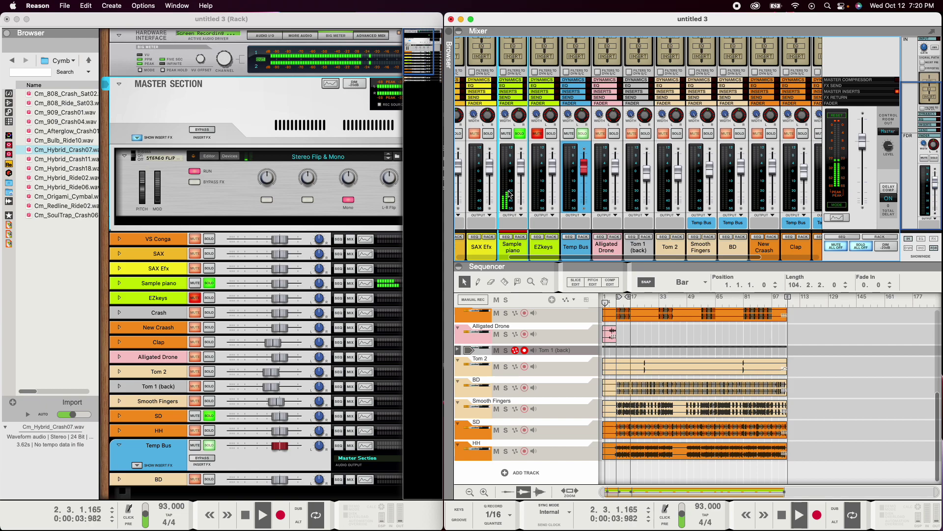
- Play the section from bar 9 to compare SD with Sample piano through the Temp Bus, and stop playback
left_click(616, 304)
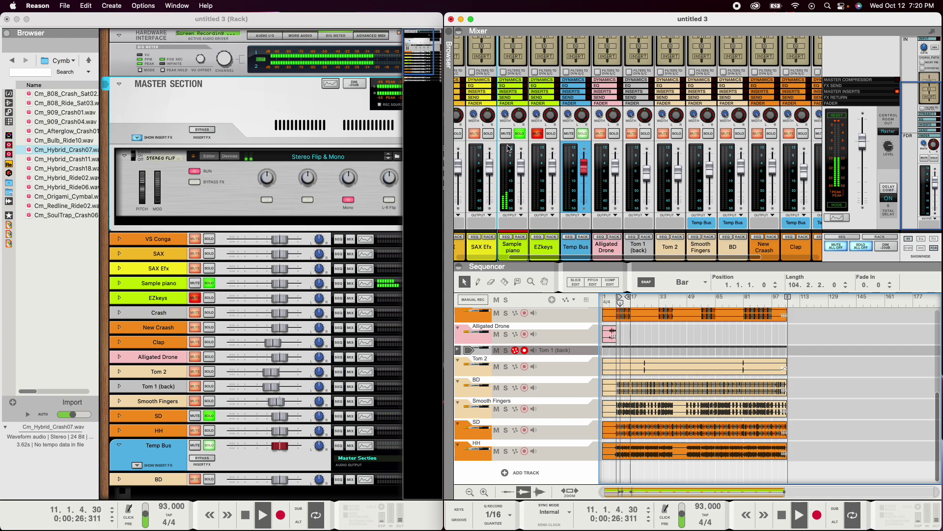
scroll(510, 142, "up", 3)
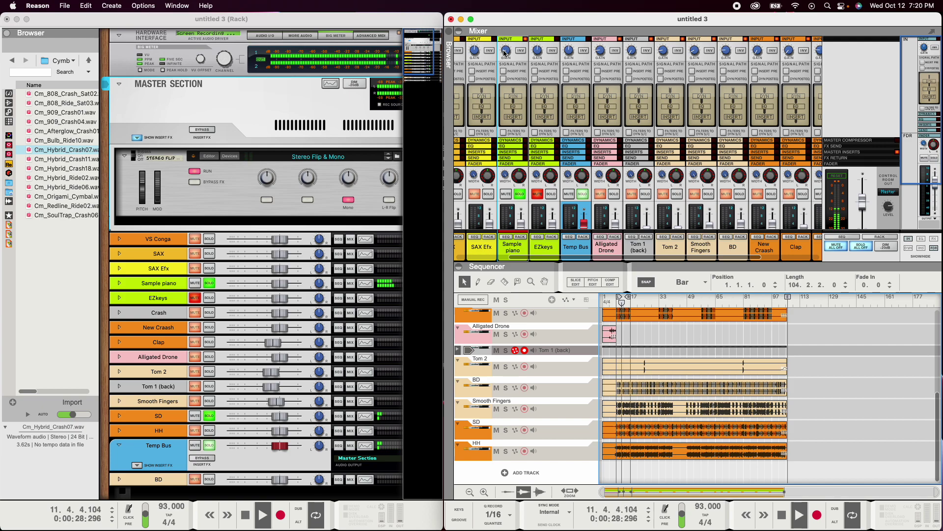
key("space")
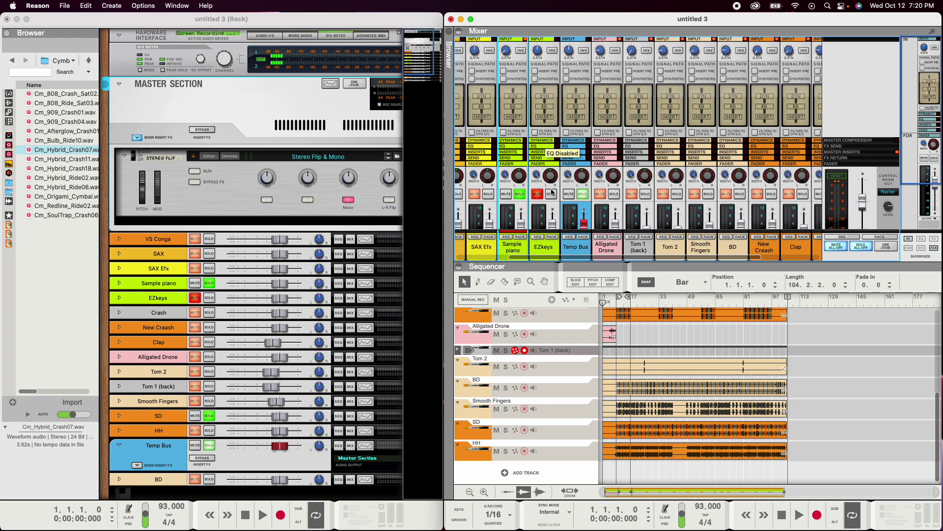
left_click(799, 515)
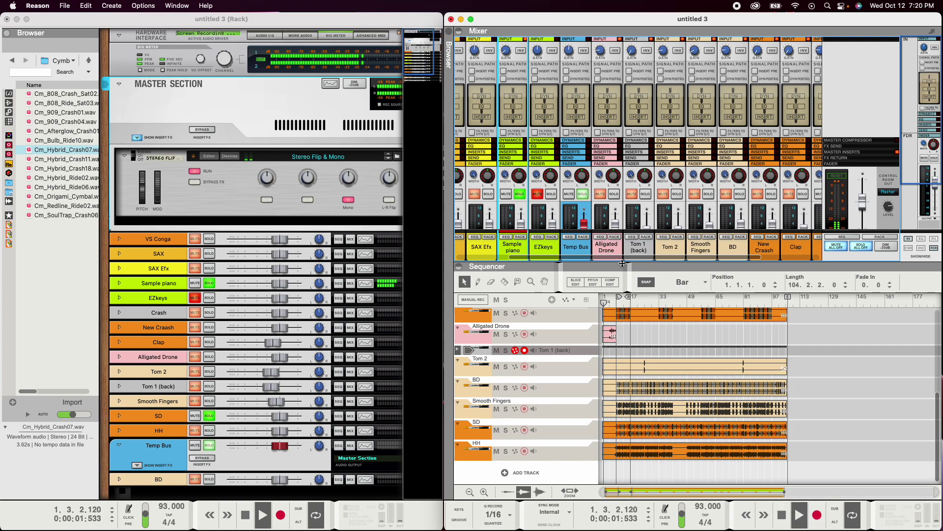
left_click(618, 300)
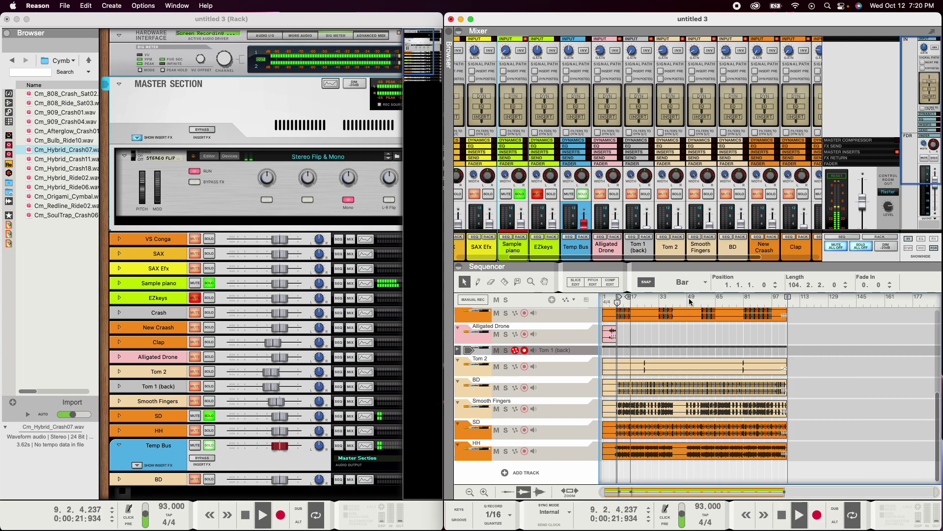
scroll(545, 157, "down", 3)
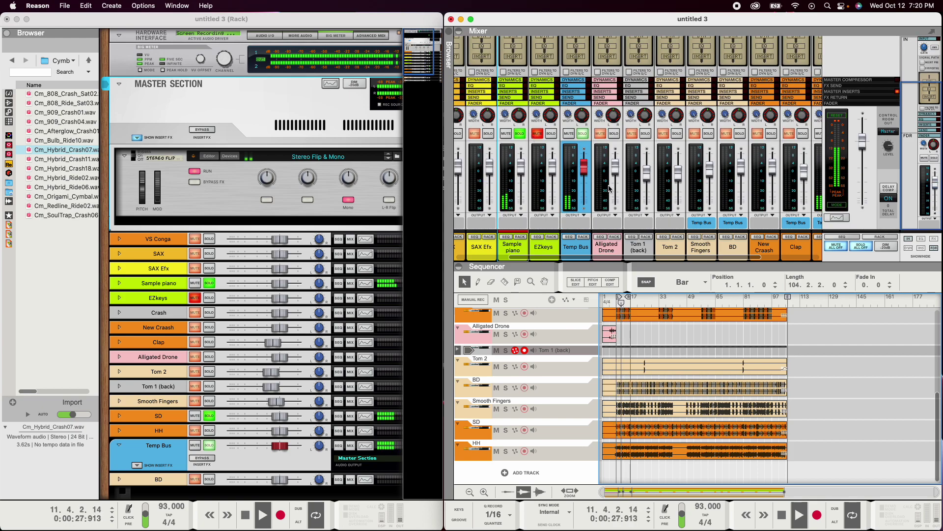
key("space")
- Solo the EZkeys channel alongside Sample piano, play both from the song start, and stop playback
scroll(549, 156, "up", 3)
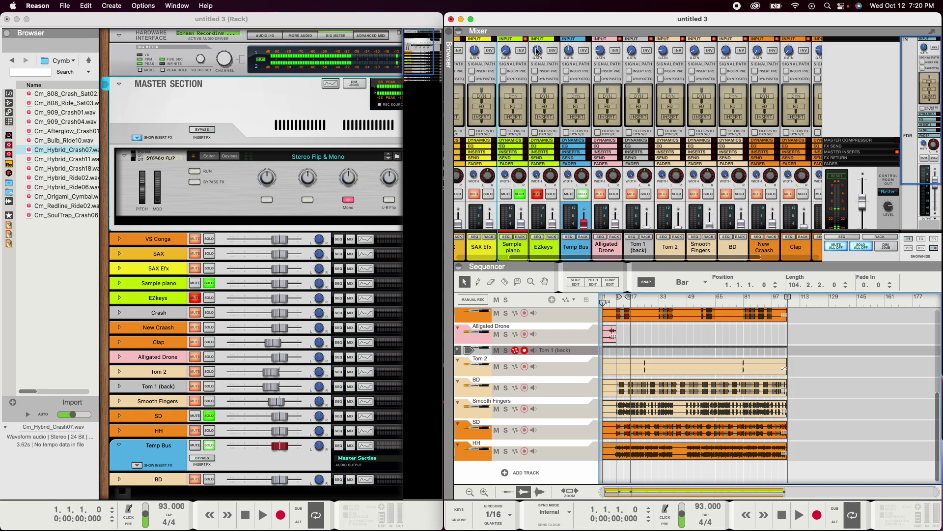
scroll(544, 221, "down", 3)
left_click(551, 133)
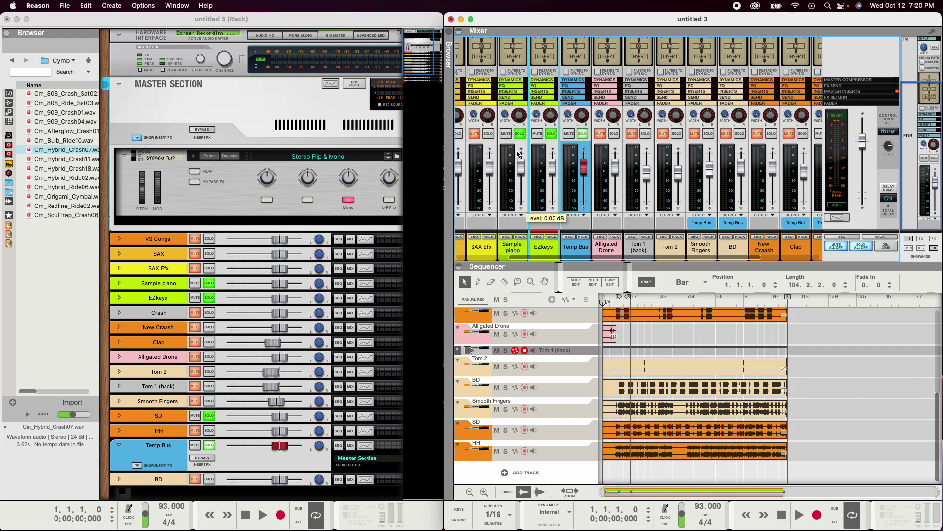
key("space")
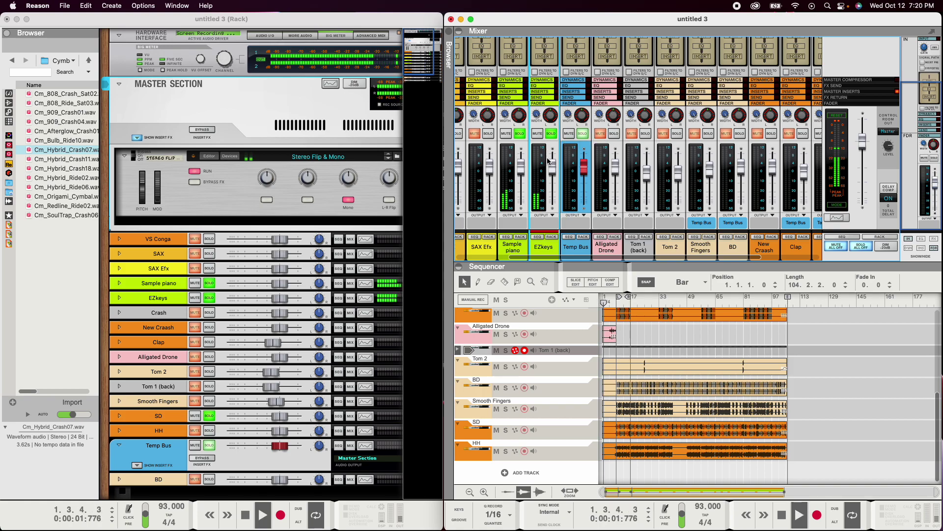
key("space")
- Check the EZkeys input gain, and play the song start again to compare its level with Sample piano
scroll(547, 123, "up", 3)
mouse_move(537, 55)
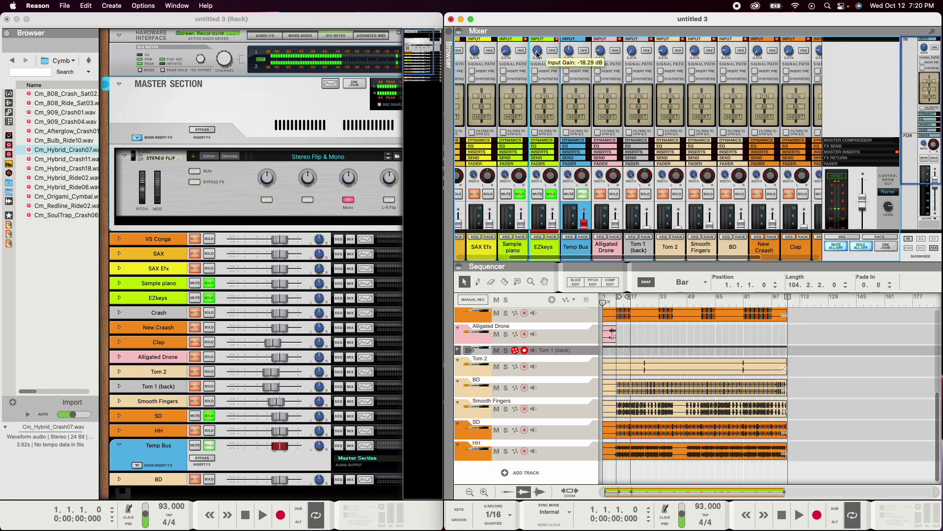
scroll(541, 73, "down", 3)
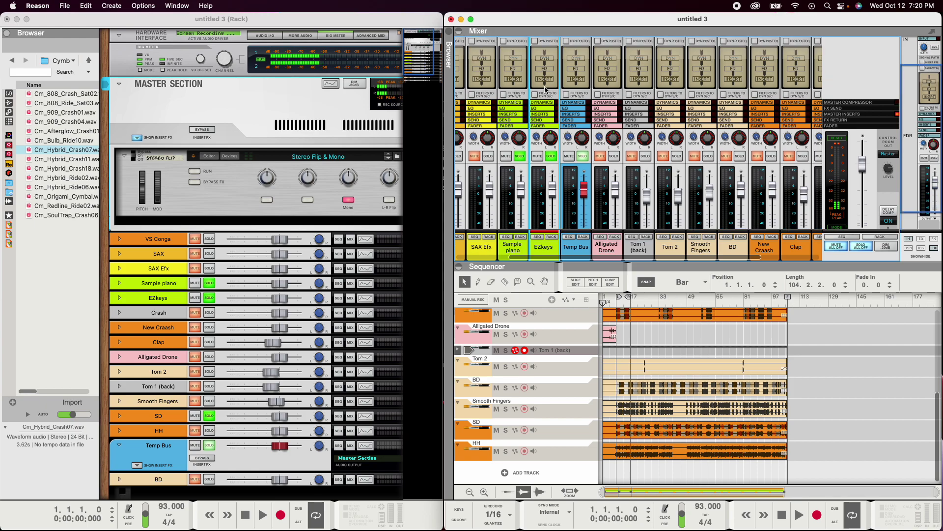
scroll(548, 95, "up", 2)
scroll(545, 98, "down", 3)
key("space")
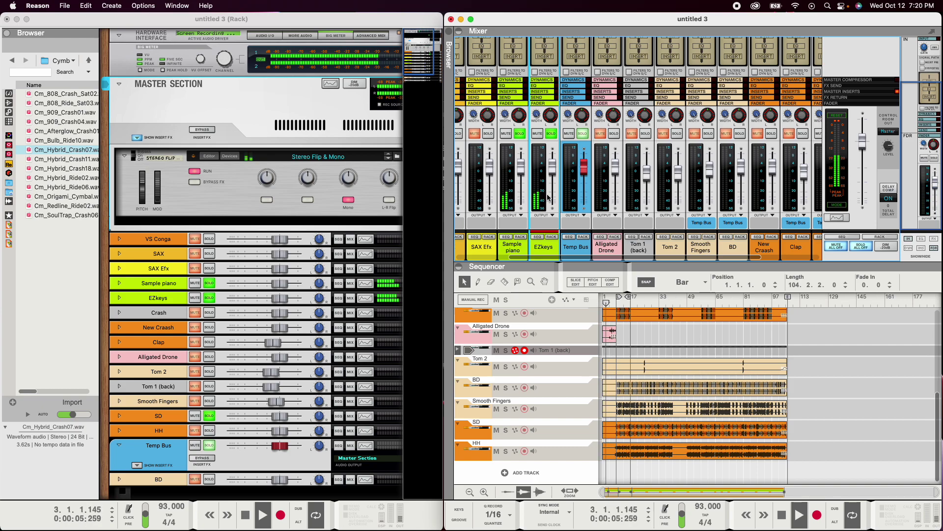
key("space")
- Lower the EZkeys fader to -3.01 dB, audition it against Sample piano, and nudge it slightly lower
mouse_move(553, 169)
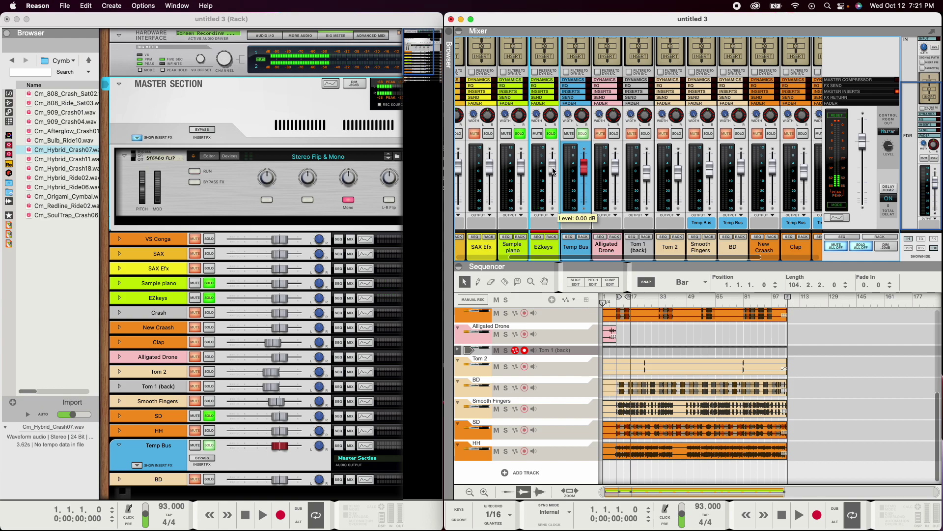
left_click_drag(552, 169, 554, 186)
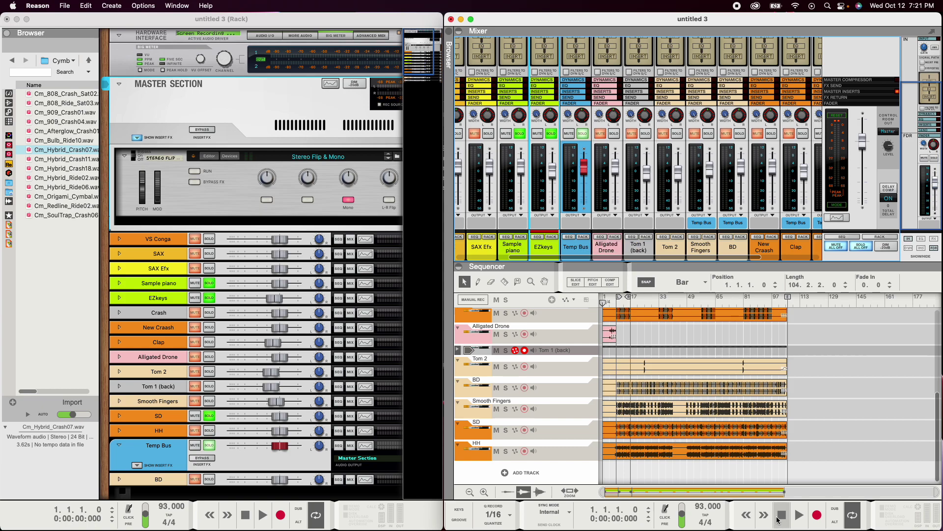
key("space")
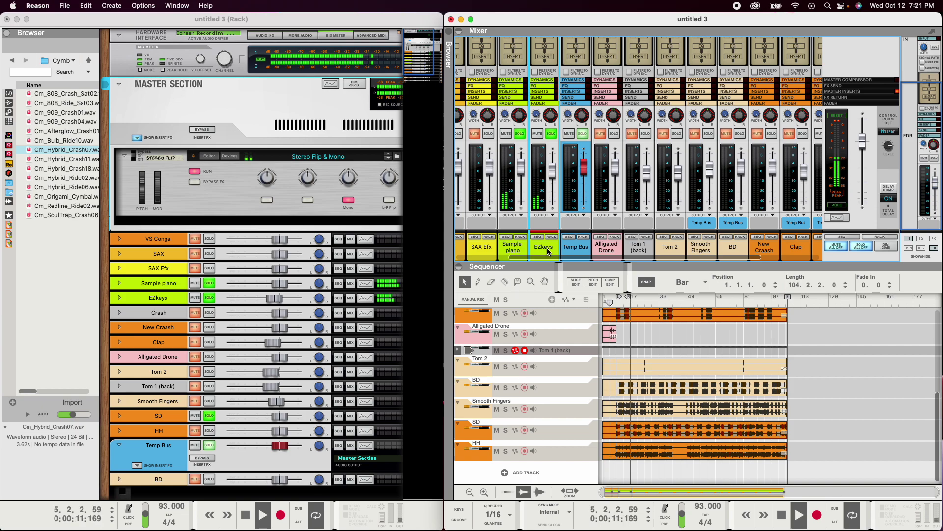
key("space")
mouse_move(553, 179)
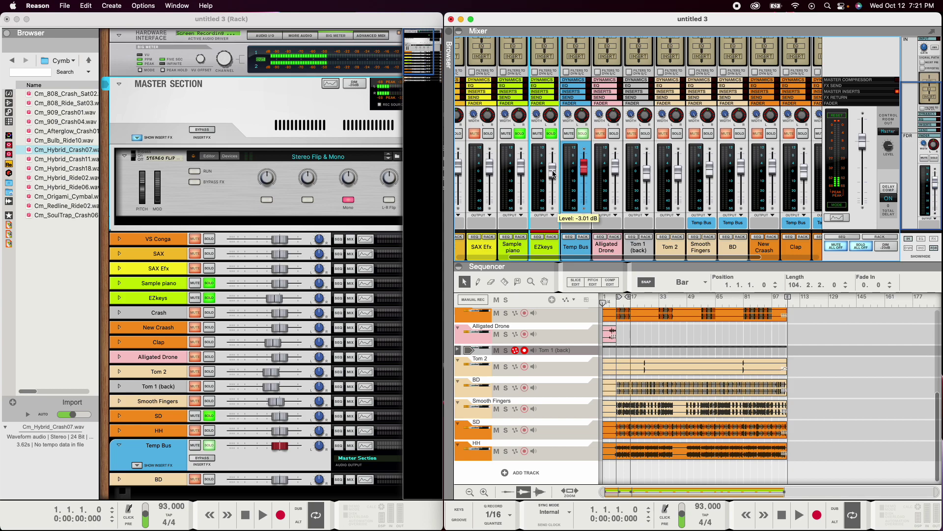
left_click_drag(553, 176, 552, 178)
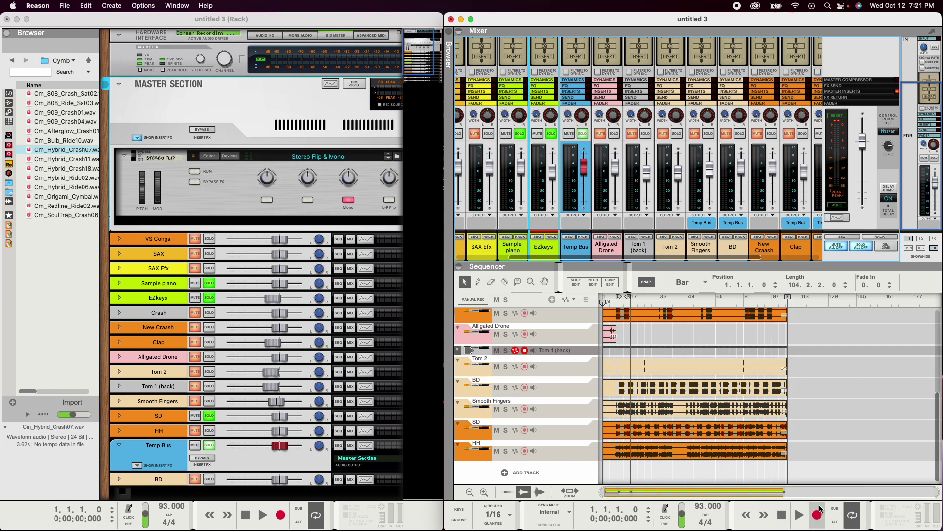
- Solo the whole Temp Bus instead of SD alone, compare its drum channels with both pianos during playback, and stop
left_click(799, 515)
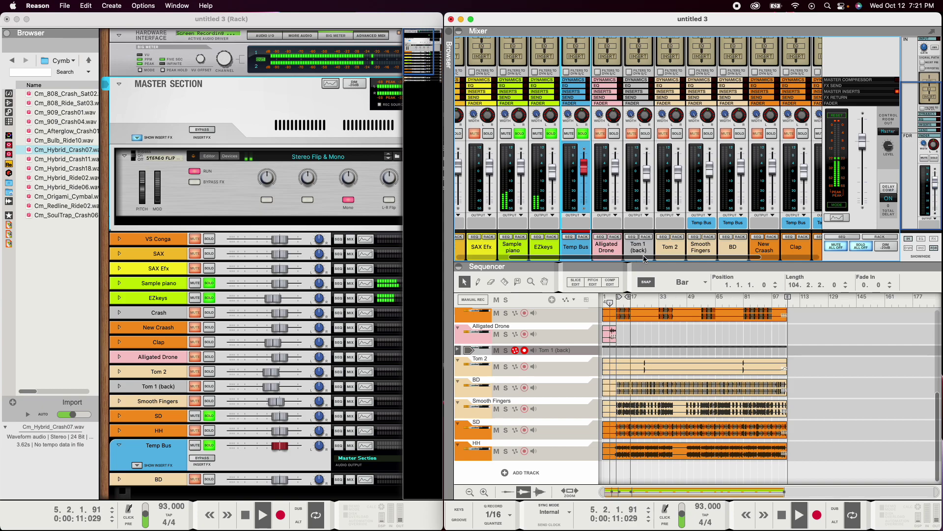
left_click_drag(643, 259, 698, 258)
left_click(748, 136)
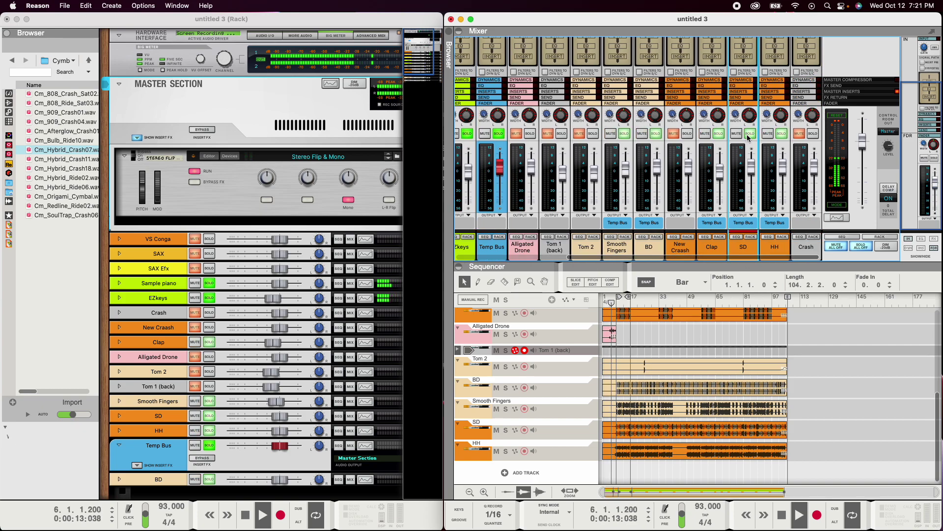
left_click_drag(697, 257, 578, 264)
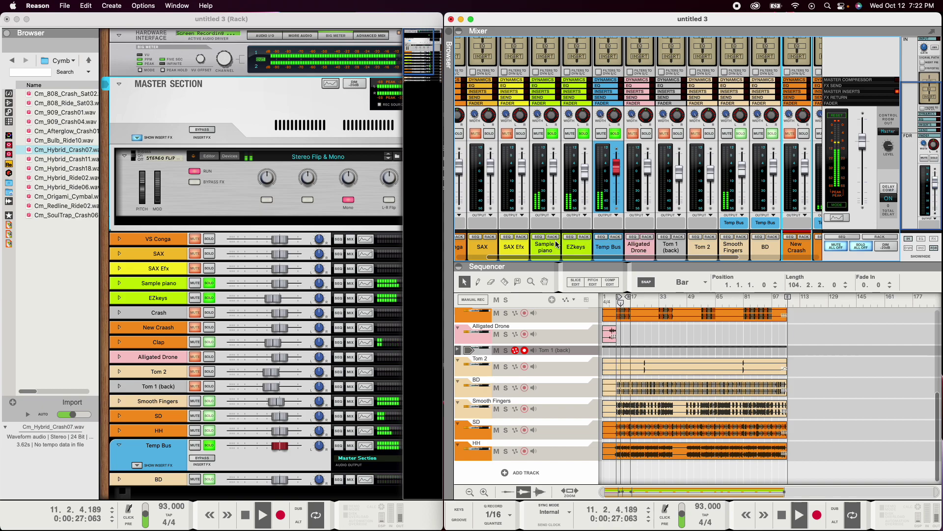
left_click_drag(588, 259, 710, 259)
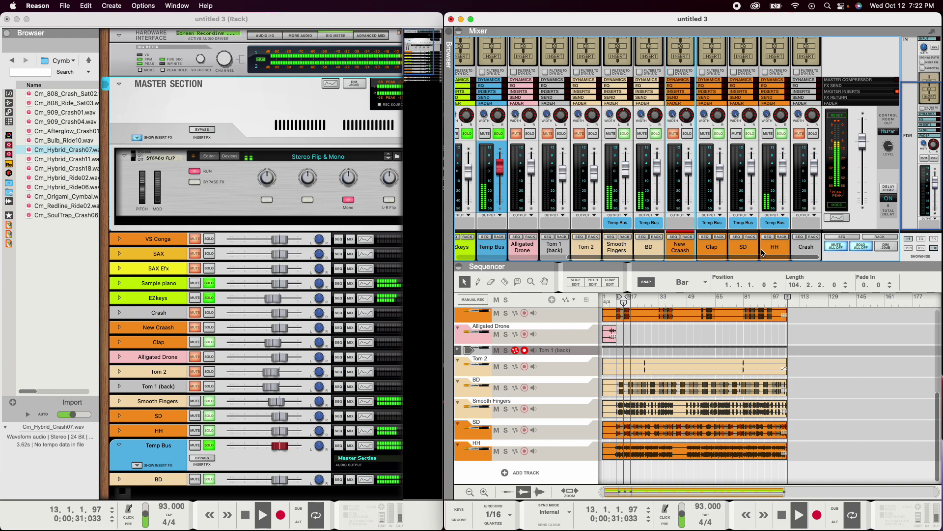
scroll(755, 178, "up", 3)
scroll(755, 178, "down", 3)
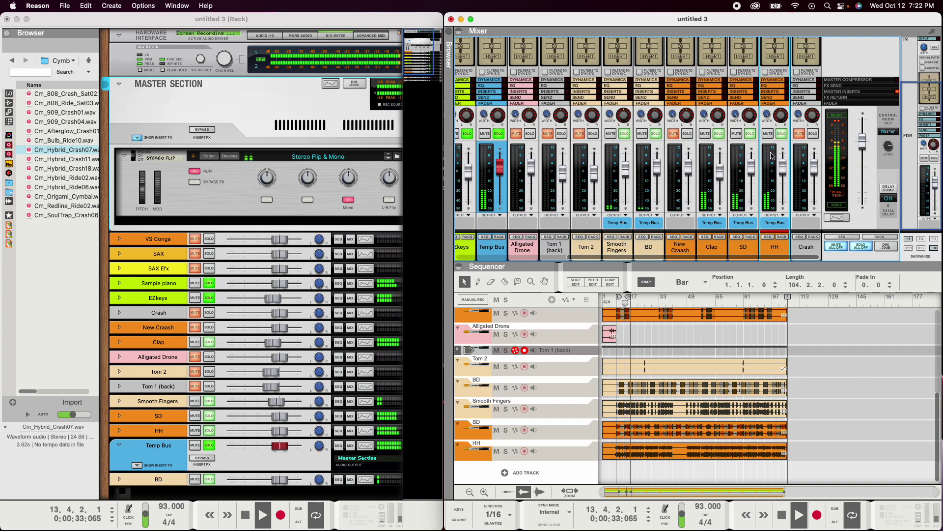
key("space")
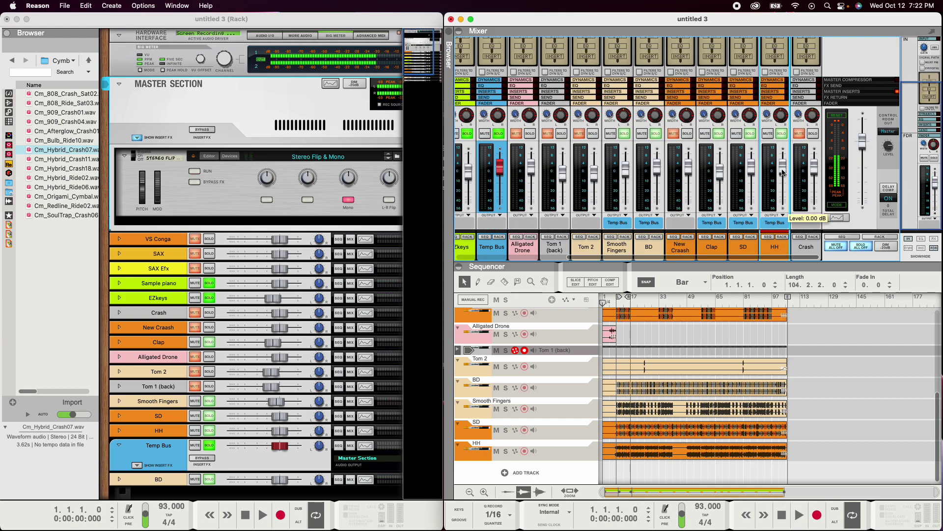
- Lower the HH fader to -1.46 dB while auditioning the mix from bar 9
left_click_drag(783, 172, 781, 178)
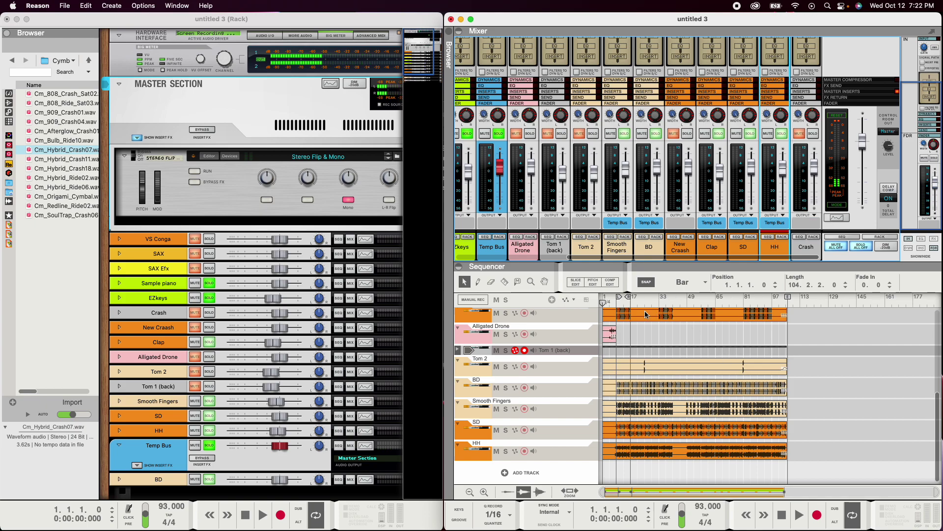
left_click(617, 301)
key("space")
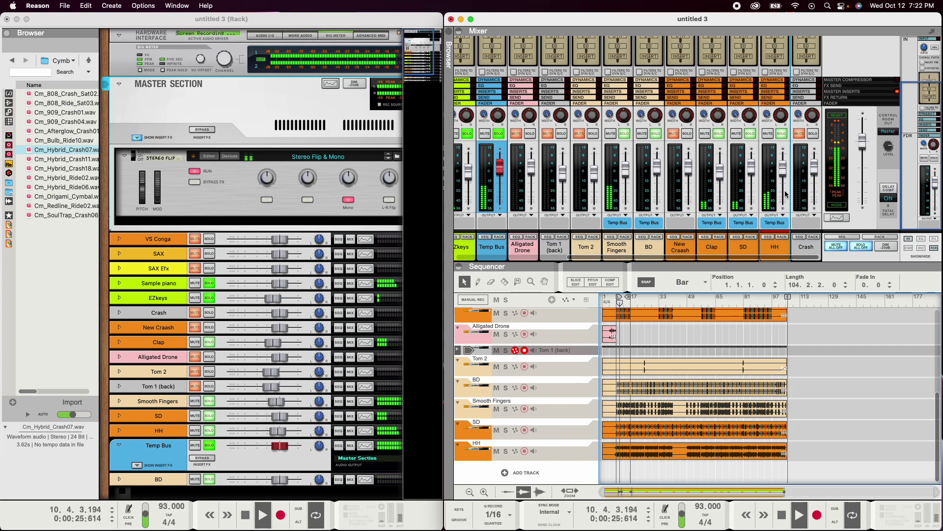
mouse_move(784, 172)
left_click_drag(783, 169, 783, 171)
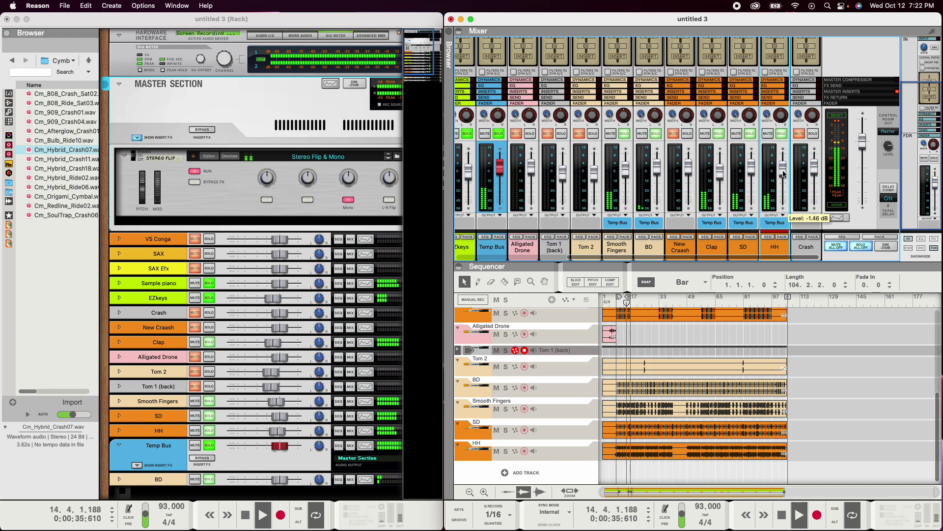
- Nudge the HH fader slightly lower, and audition the drum channels against both pianos from bar 9
left_click_drag(784, 171, 783, 172)
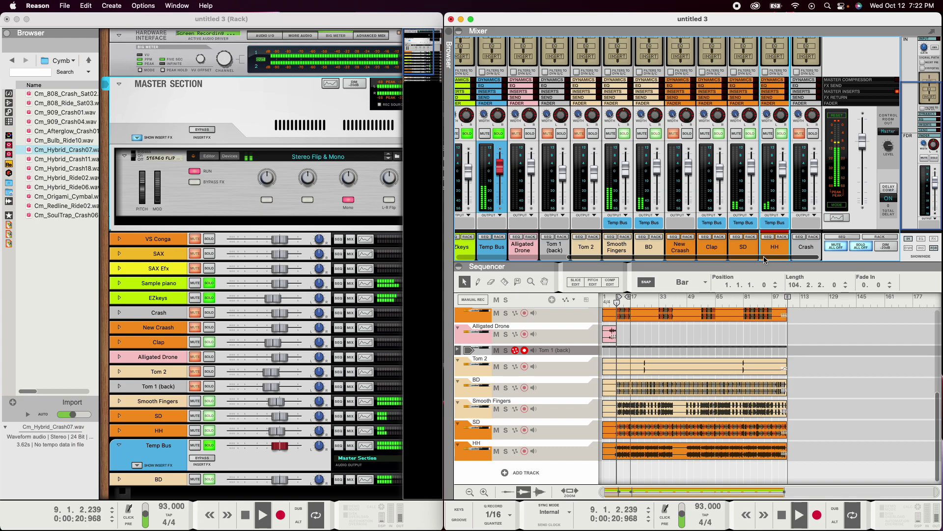
left_click_drag(763, 259, 717, 261)
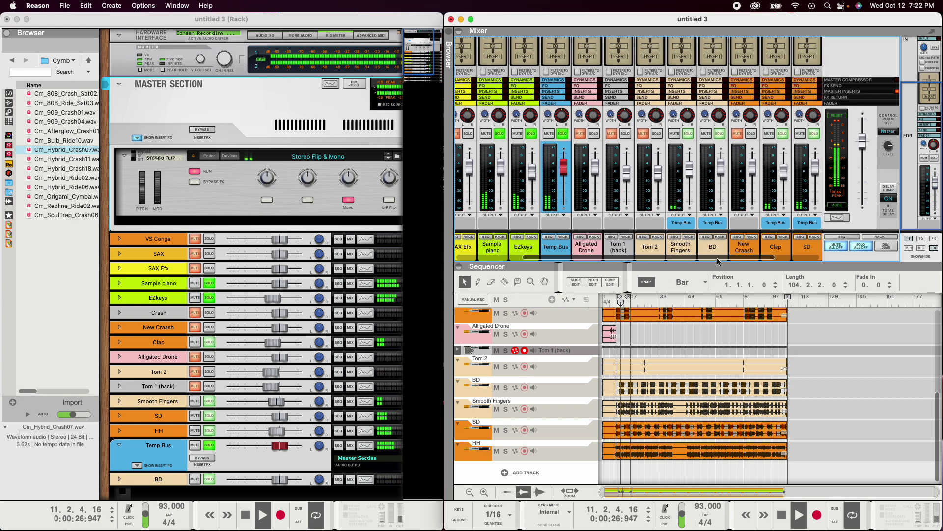
key("space")
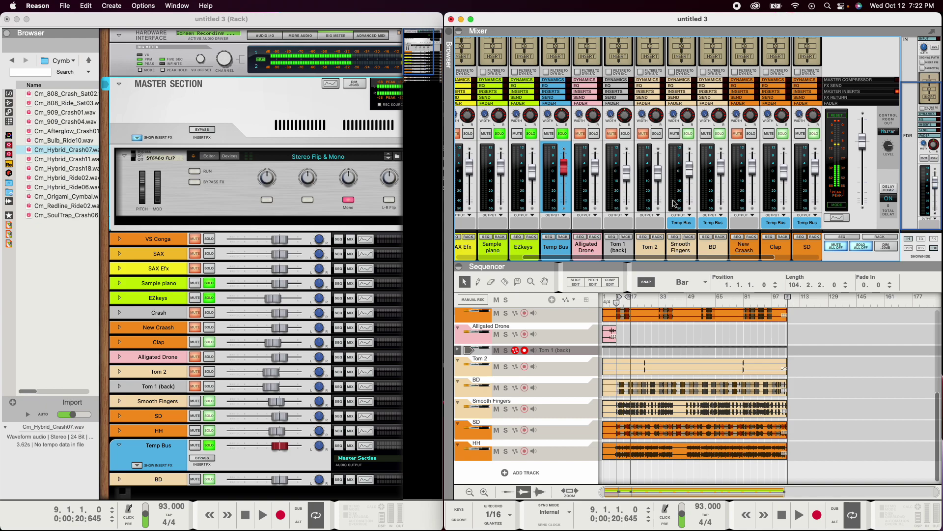
left_click_drag(711, 259, 752, 260)
key("space")
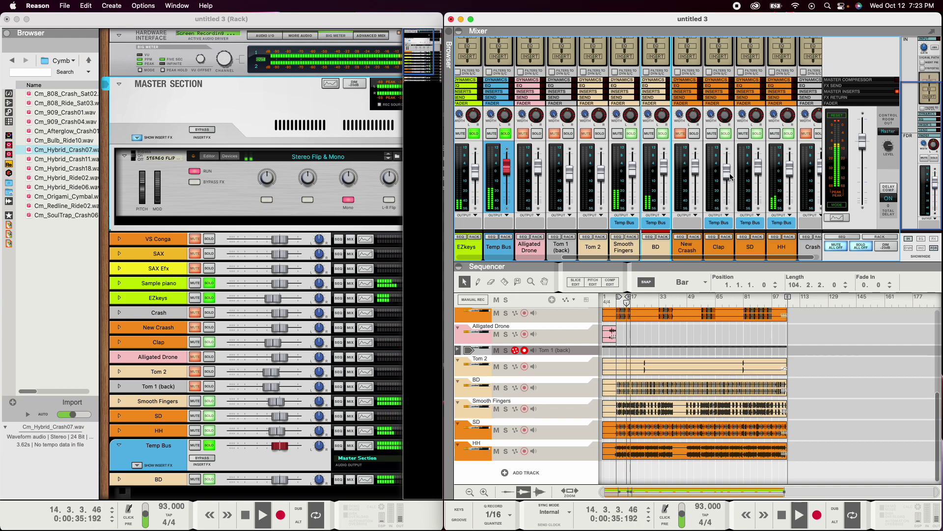
- Lower the Clap fader to about -7.14 dB while auditioning the mix from bar 9
key("space")
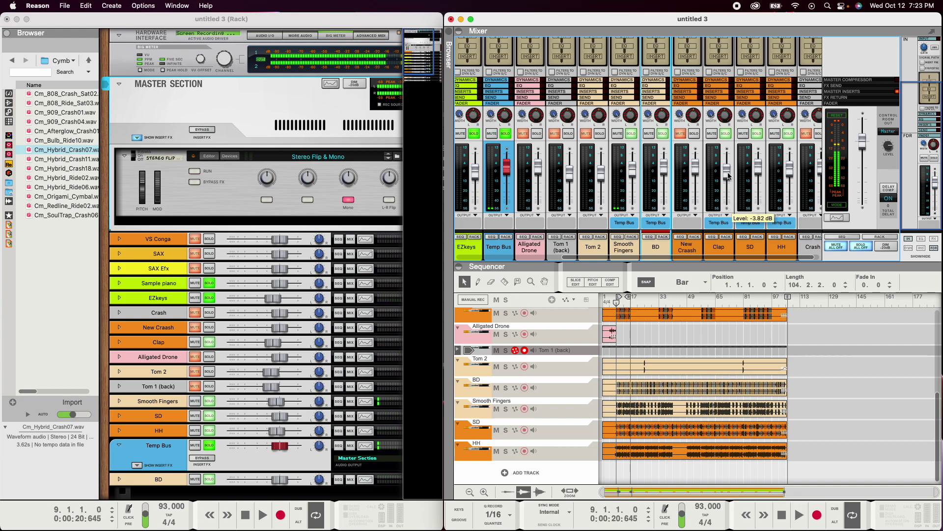
left_click_drag(727, 176, 727, 179)
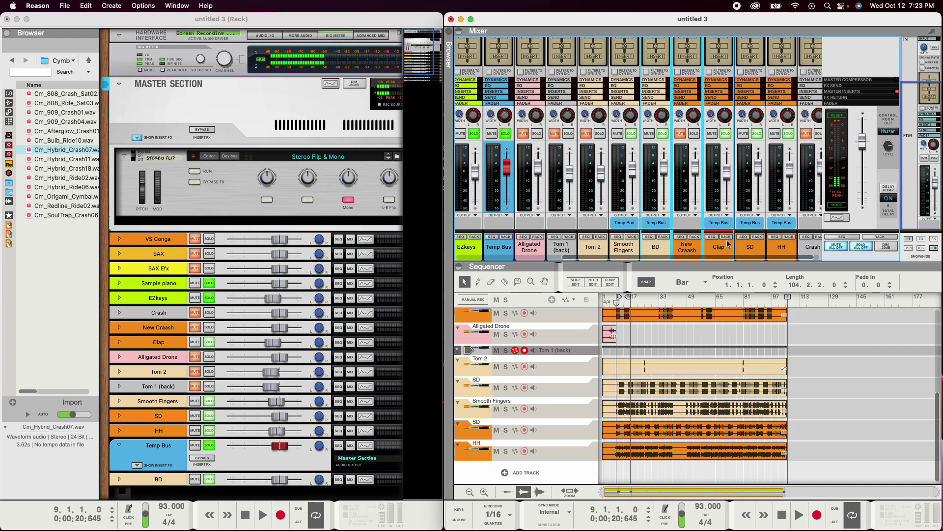
left_click_drag(726, 180, 728, 181)
key("space")
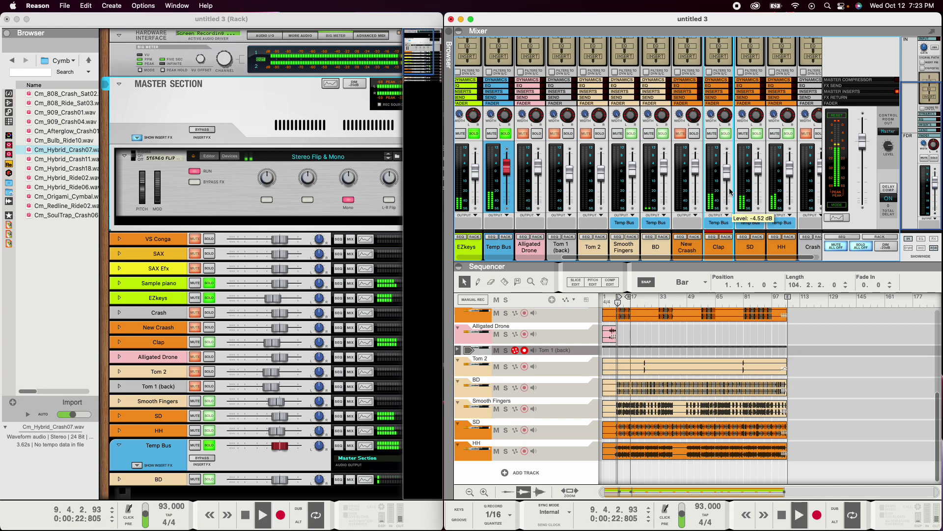
left_click_drag(729, 180, 728, 187)
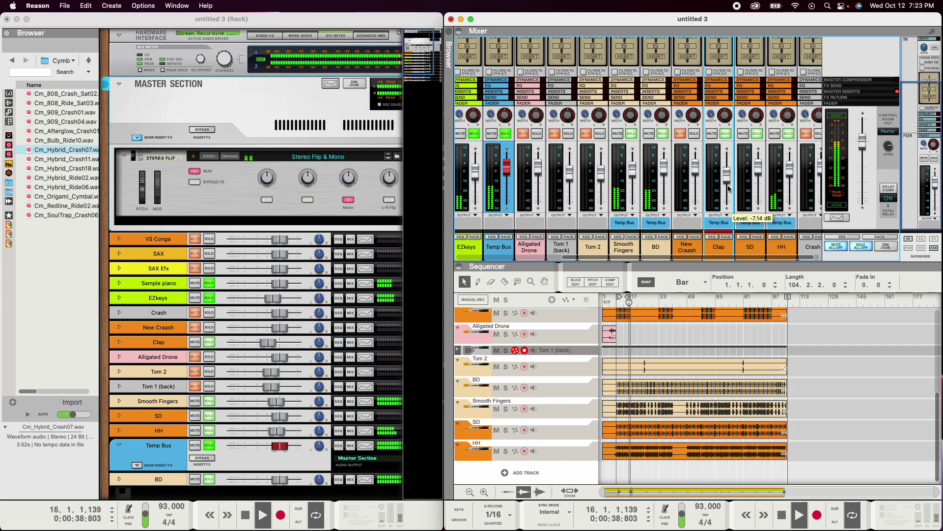
left_click_drag(728, 182, 728, 183)
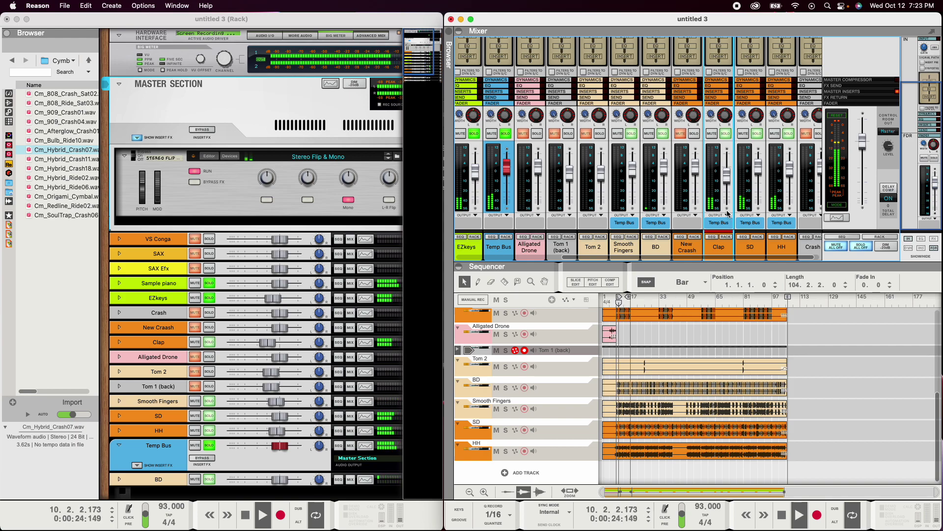
- Solo New Craash as well, and replay the loop to check the levels of Clap, BD and Smooth Fingers
left_click(694, 133)
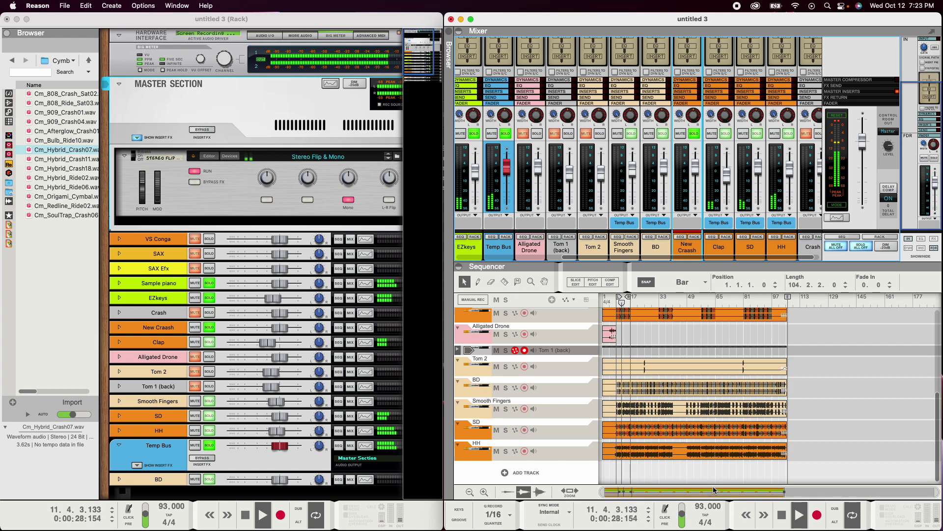
key("space")
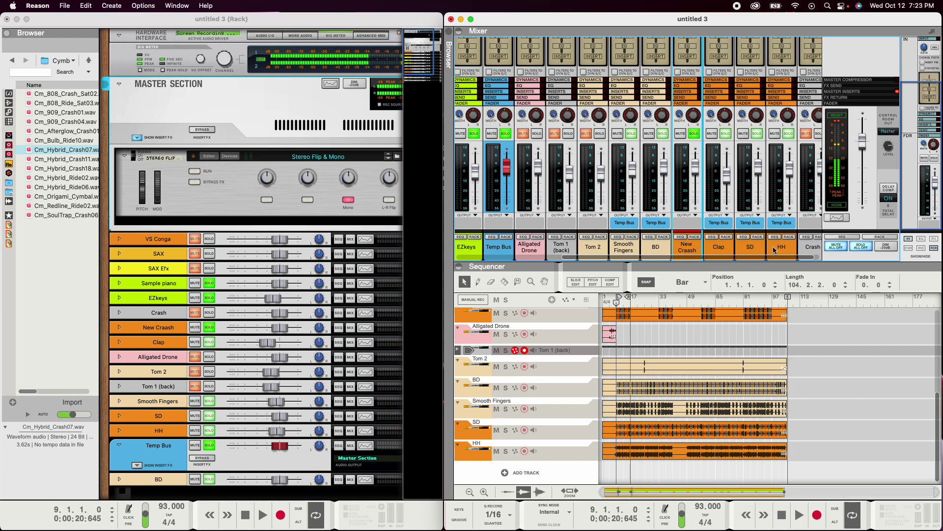
left_click(719, 247)
key("space")
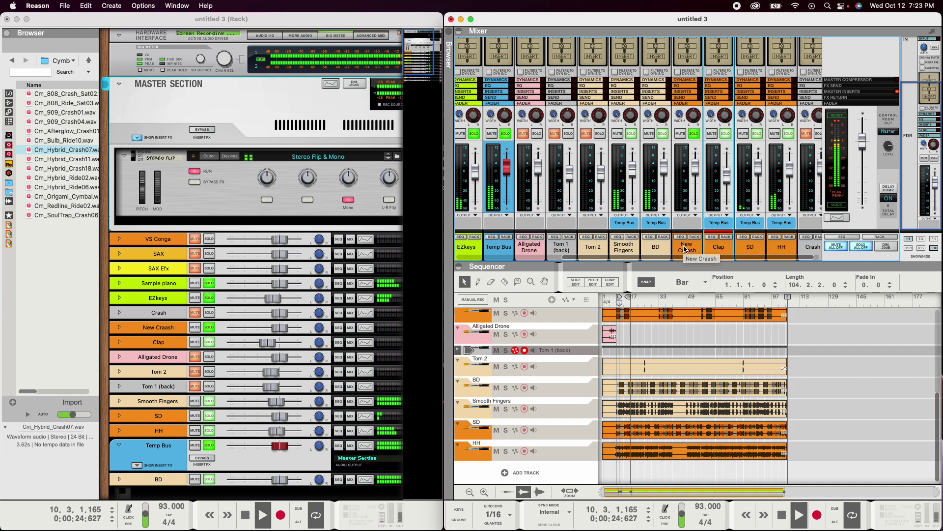
left_click(656, 248)
key("space")
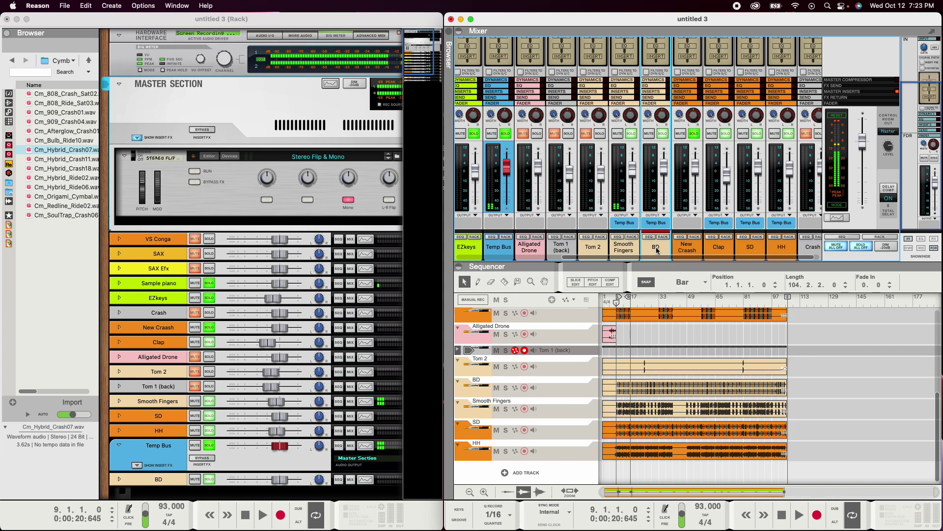
key("space")
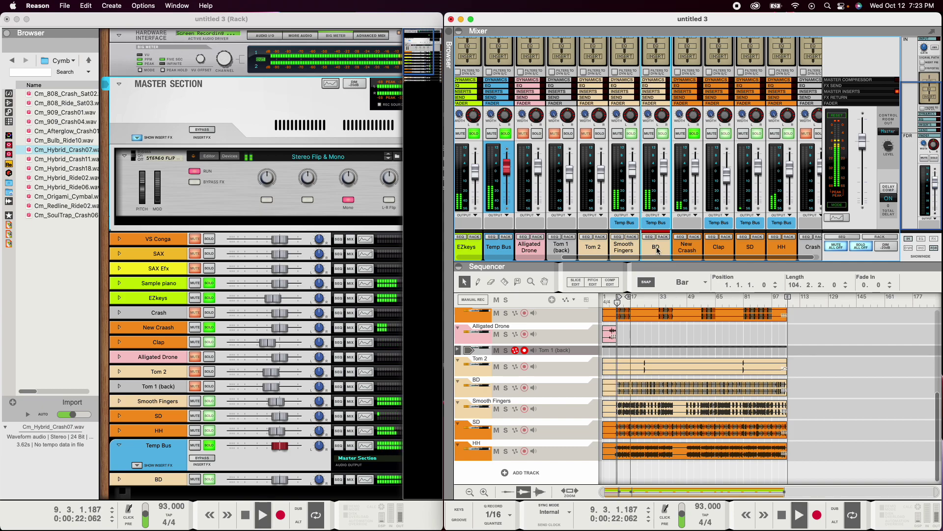
left_click(636, 250)
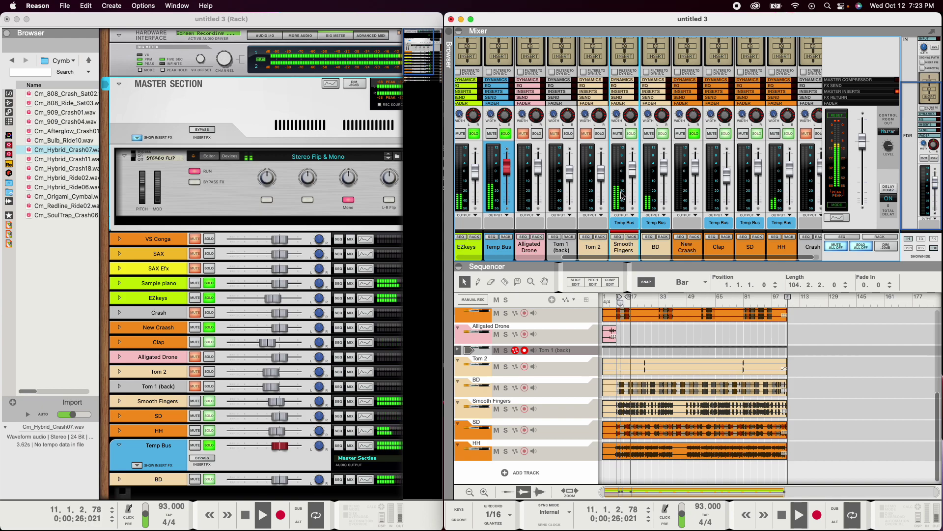
- Lower the EZkeys fader to -4.74 dB during playback, and stop
left_click_drag(622, 256, 513, 260)
left_click(556, 256)
left_click(570, 253)
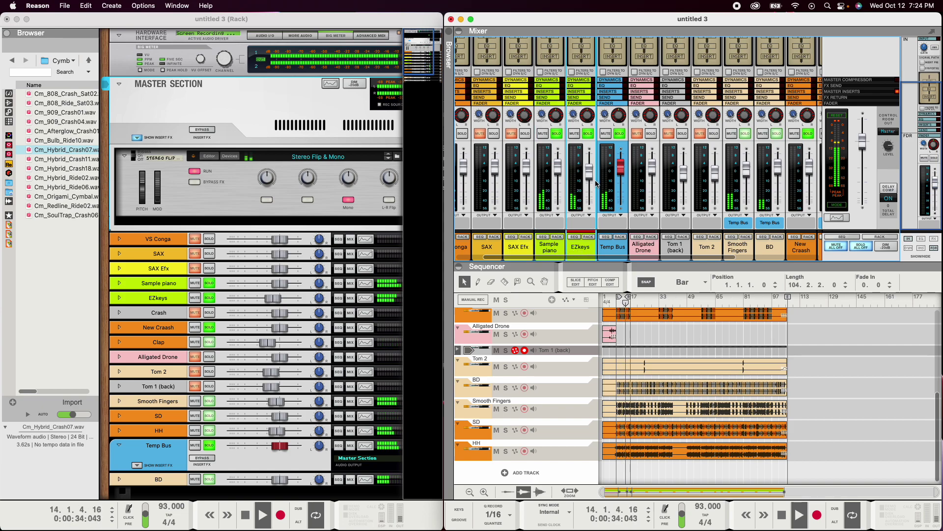
mouse_move(592, 176)
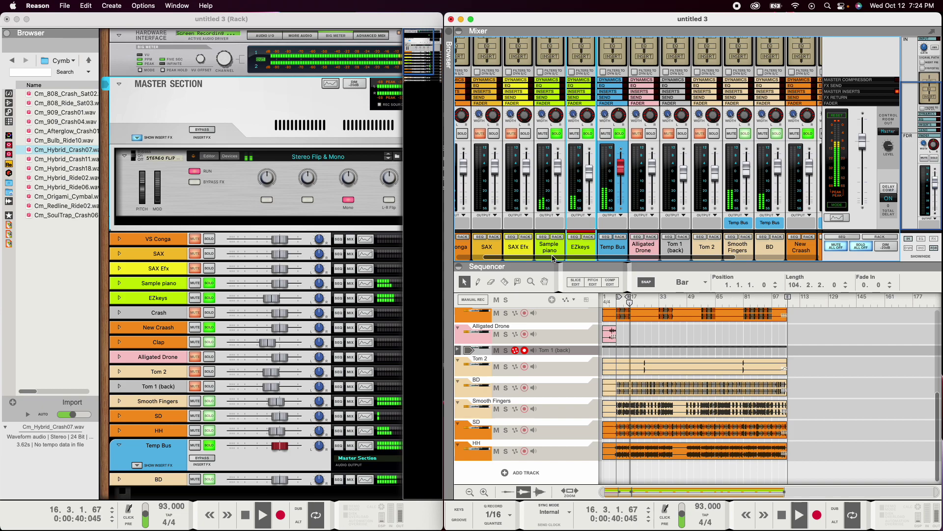
key("space")
- Replay the mix from bar 9, fine-tune the EZkeys fader against Sample piano and Temp Bus, and stop
left_click_drag(718, 257, 640, 261)
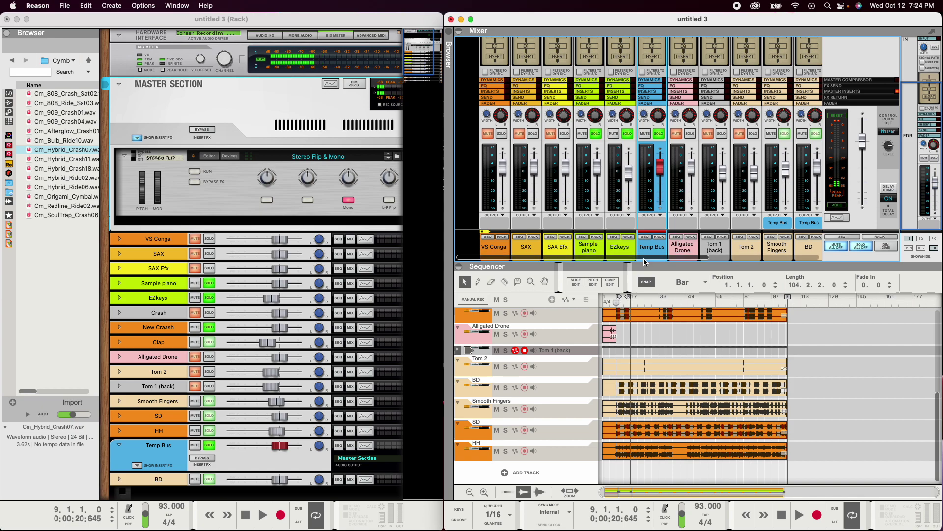
key("space")
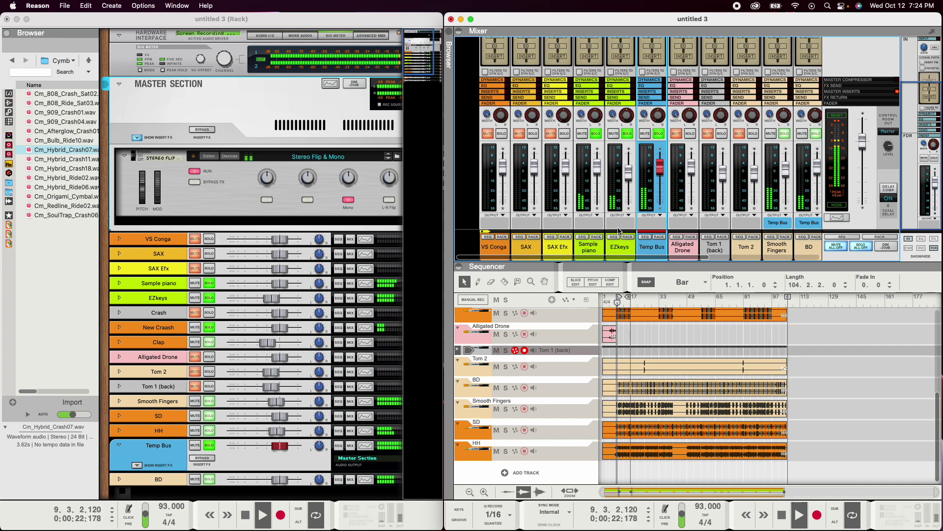
left_click(620, 241)
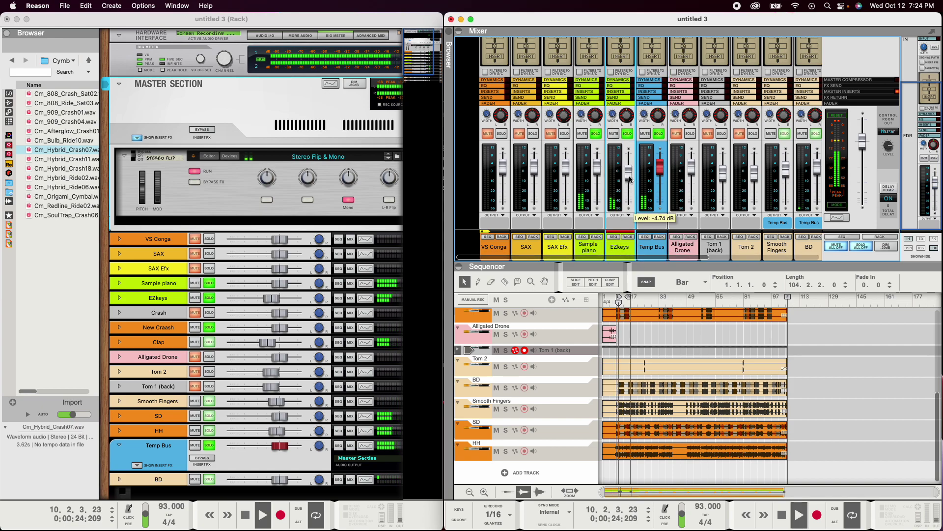
left_click_drag(630, 180, 631, 181)
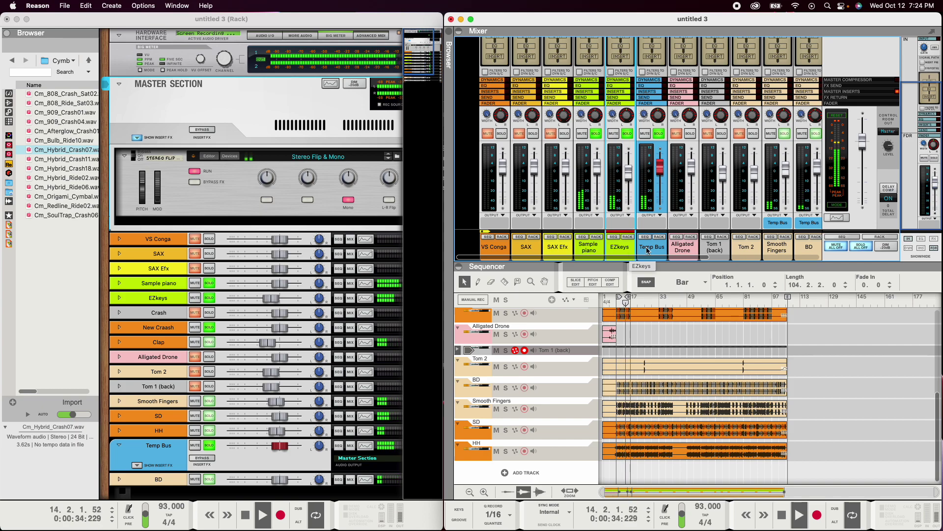
scroll(683, 260, "right", 3)
scroll(683, 260, "left", 3)
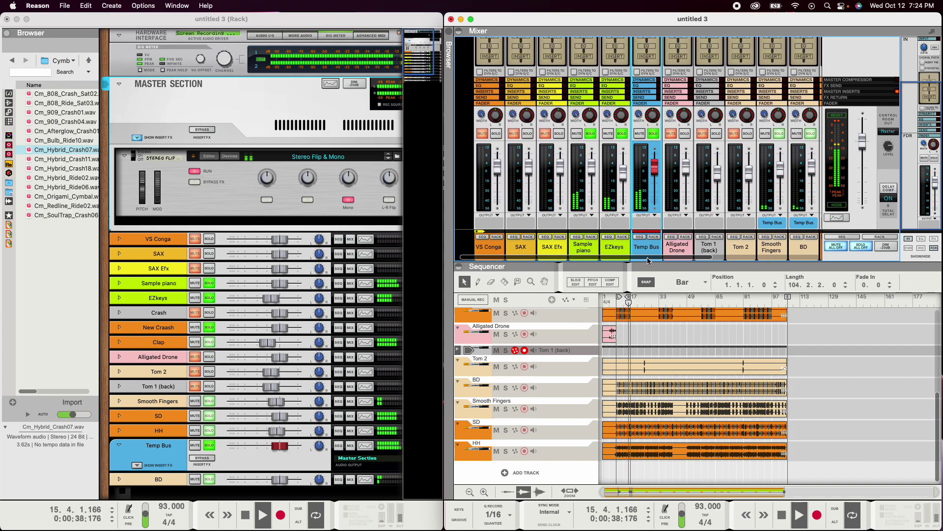
key("space")
- Move the loop region to start at bar 33, solo SAX, and start playback there
left_click(782, 514)
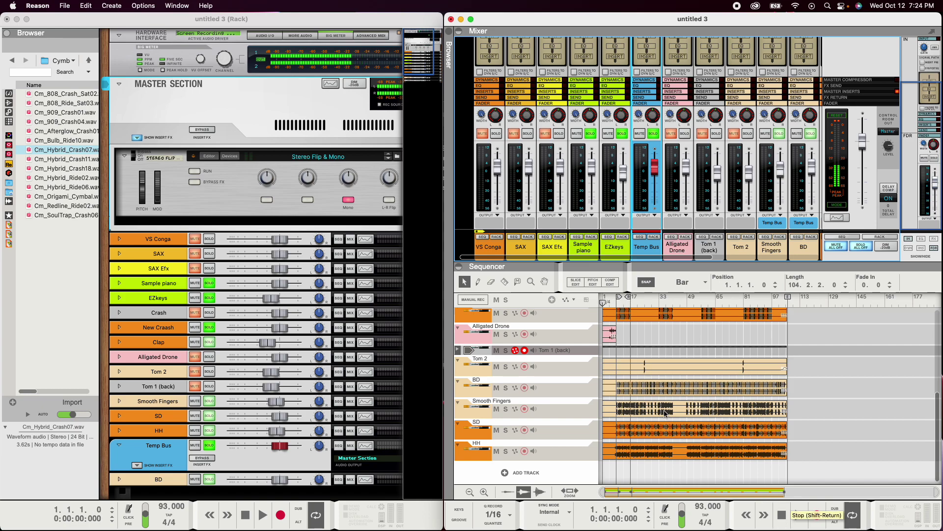
scroll(661, 411, "up", 5)
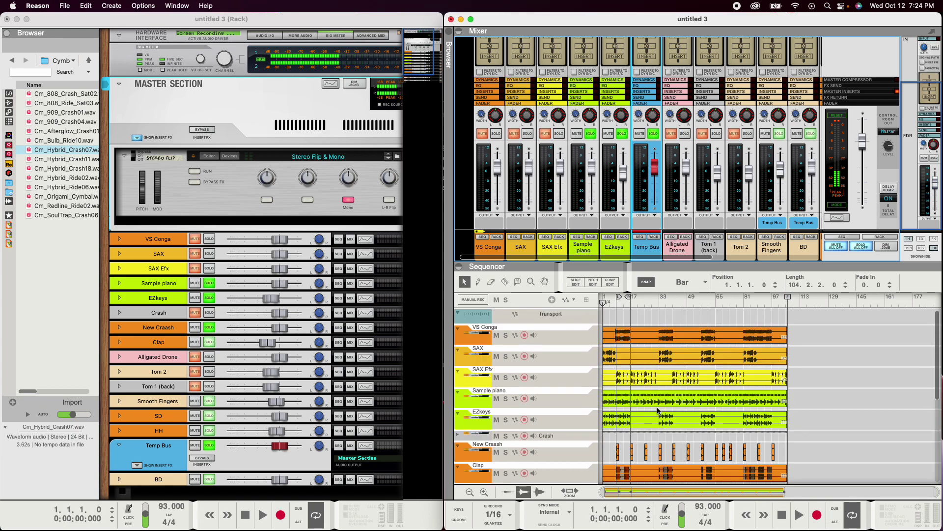
left_click(615, 300)
mouse_move(628, 297)
left_mouse_down()
mouse_move(672, 297)
mouse_move(641, 298)
mouse_move(661, 300)
left_mouse_up()
left_click(523, 249)
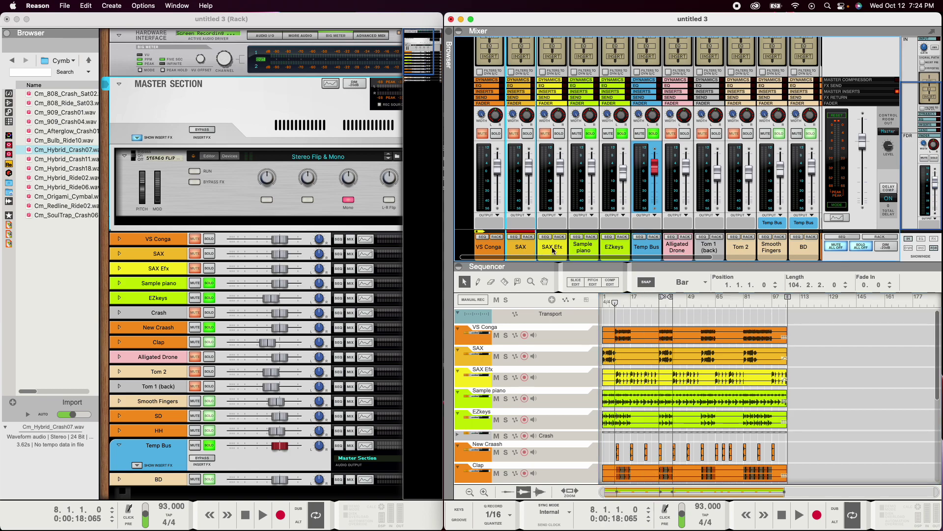
key("space")
left_click(659, 302)
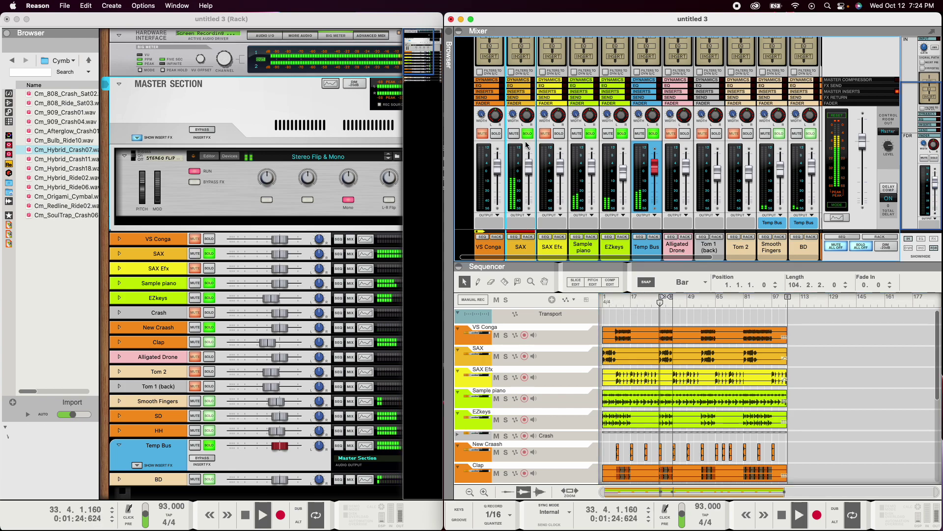
- Lower the SAX input gain and compare its level with the pianos and Temp Bus from bar 33
scroll(532, 173, "up", 3)
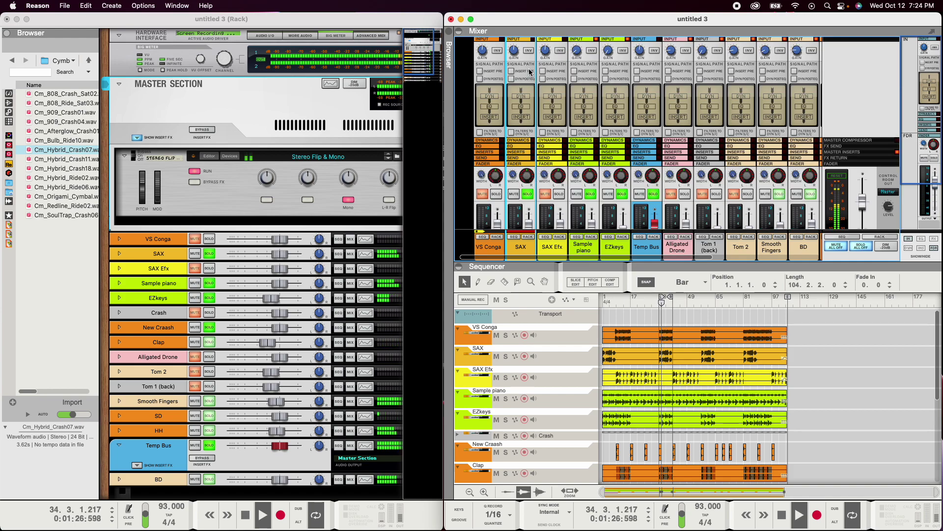
key("space")
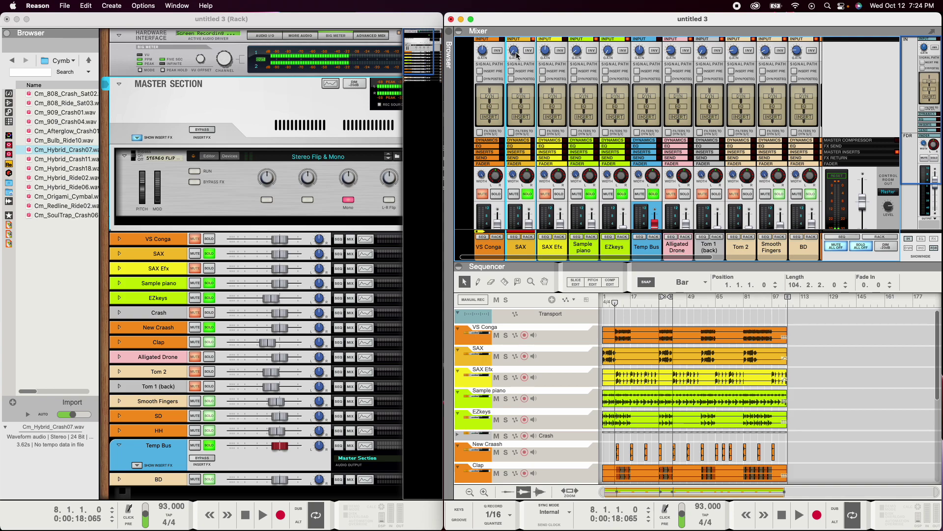
key("space")
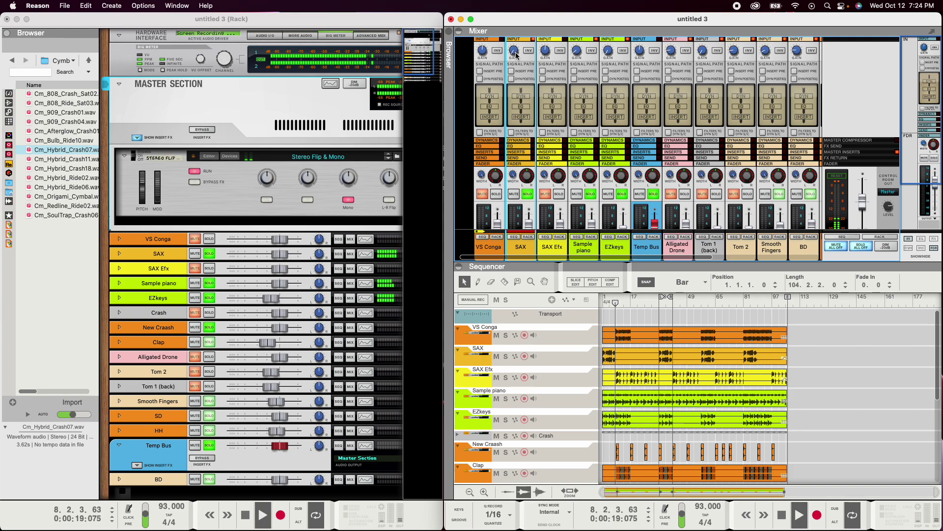
left_click(659, 303)
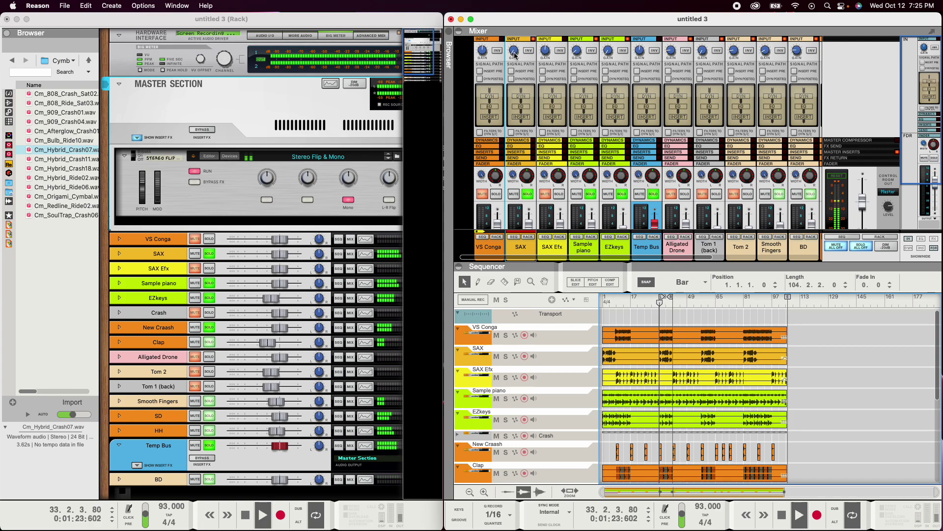
scroll(525, 90, "down", 3)
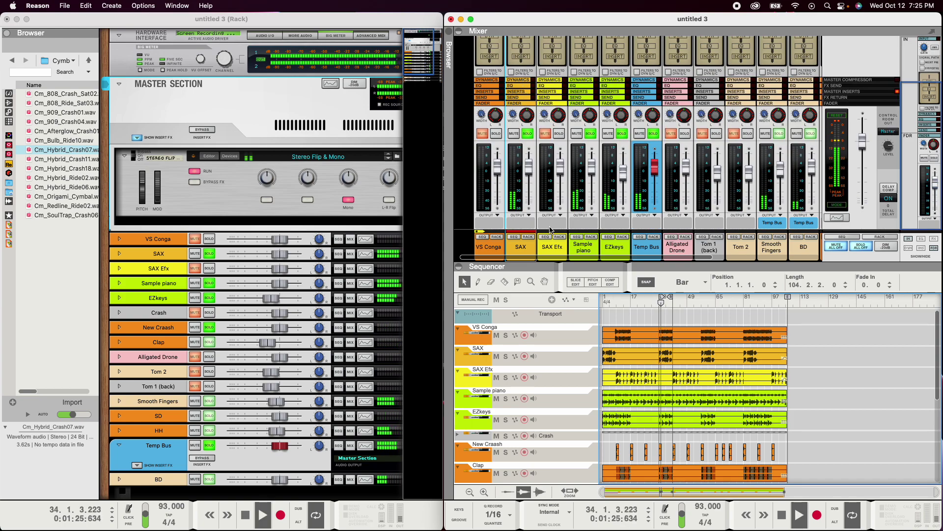
left_click(527, 253)
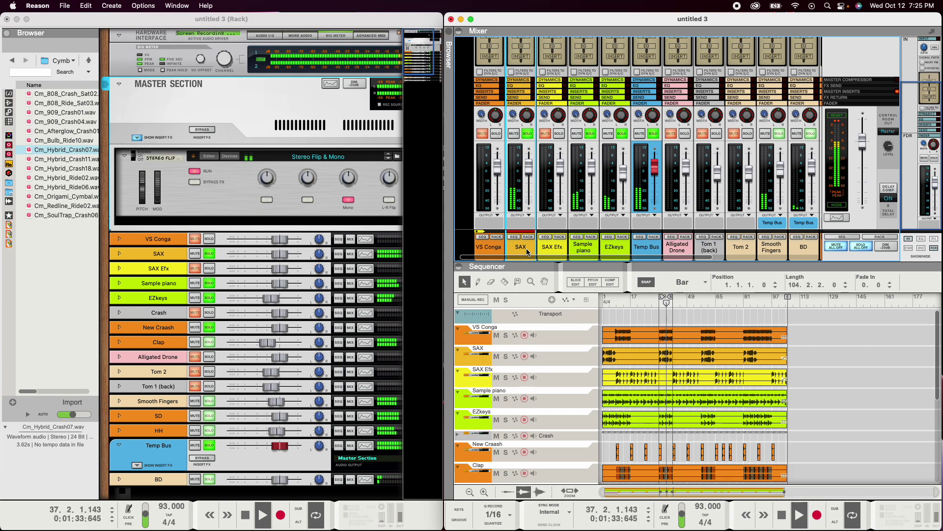
- Open the Master Section's Spectrum EQ to examine the mix's frequencies, stop playback, and move its window clear of the mixer
left_click(330, 83)
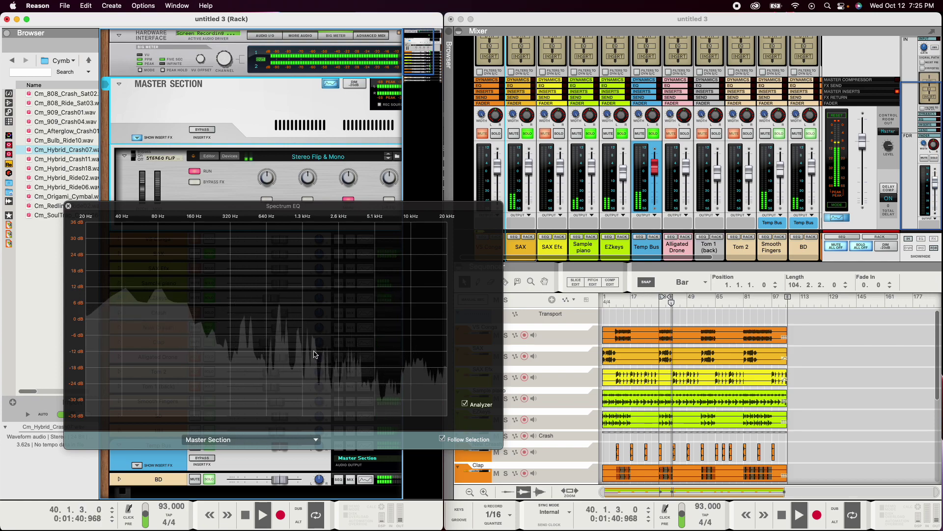
key("space")
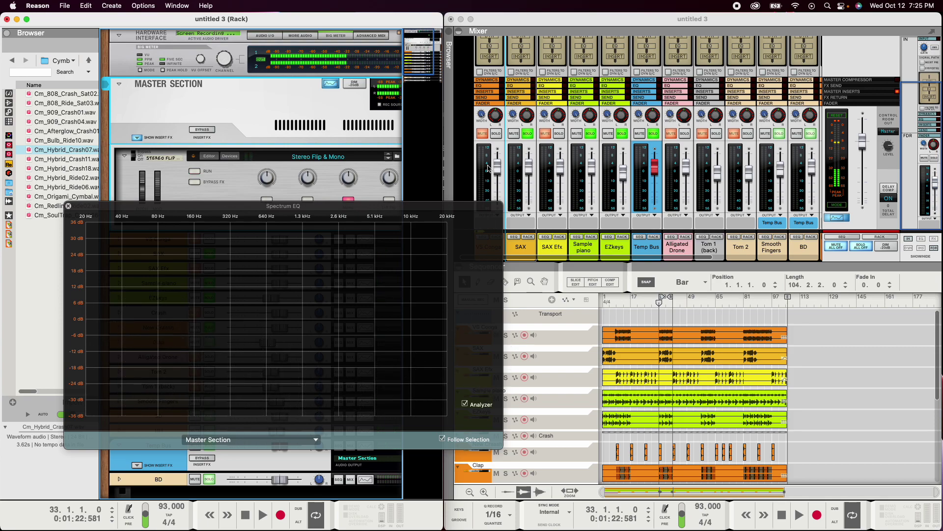
left_click_drag(445, 208, 402, 205)
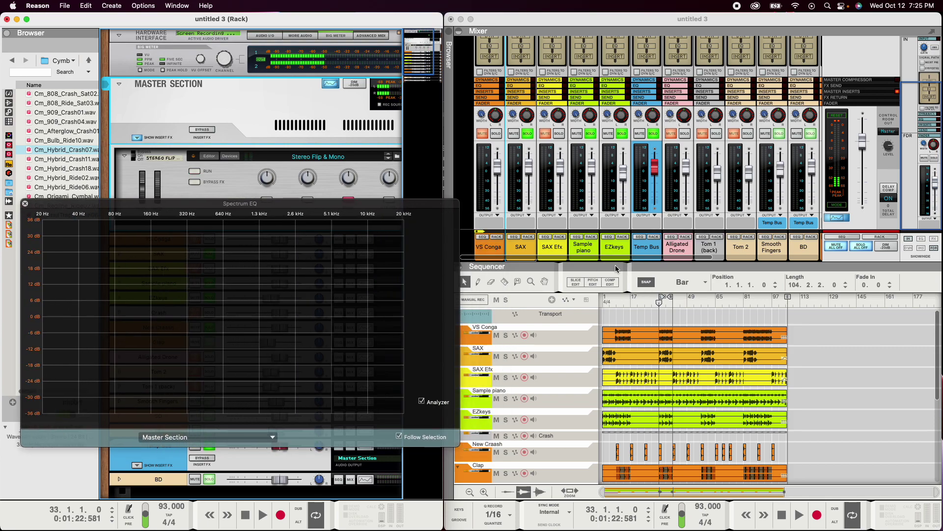
- Select SAX to show its curve in the Spectrum EQ and start playback from bar 33
mouse_move(669, 260)
left_mouse_down()
mouse_move(651, 258)
mouse_move(781, 256)
mouse_move(652, 257)
left_mouse_up()
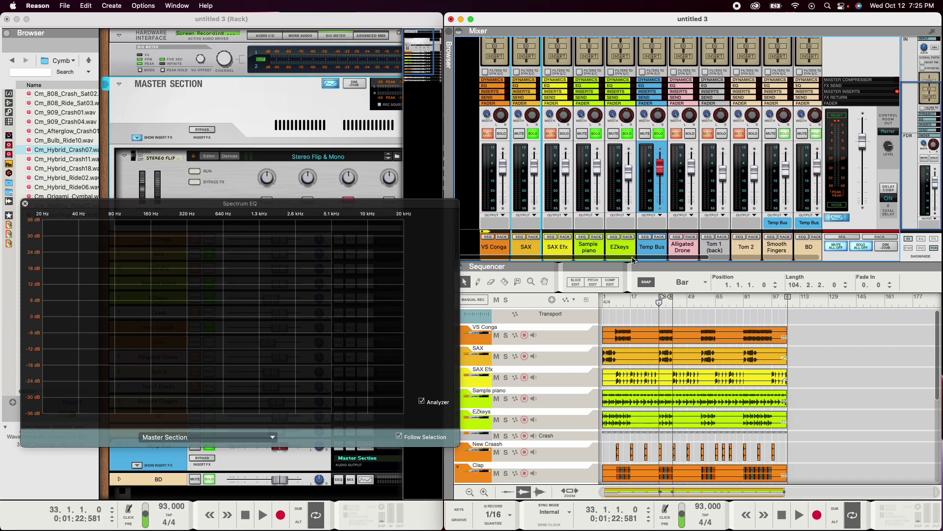
left_click(533, 246)
scroll(540, 206, "up", 3)
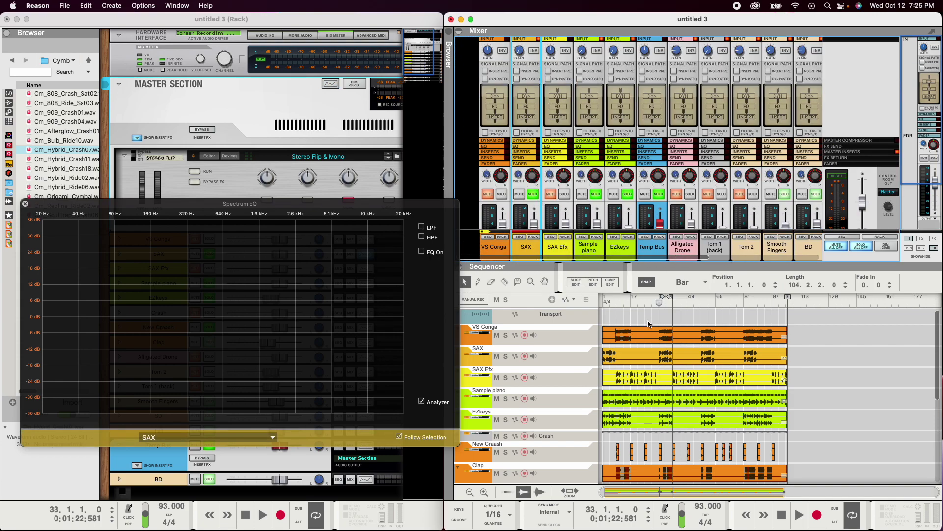
scroll(671, 317, "down", 3)
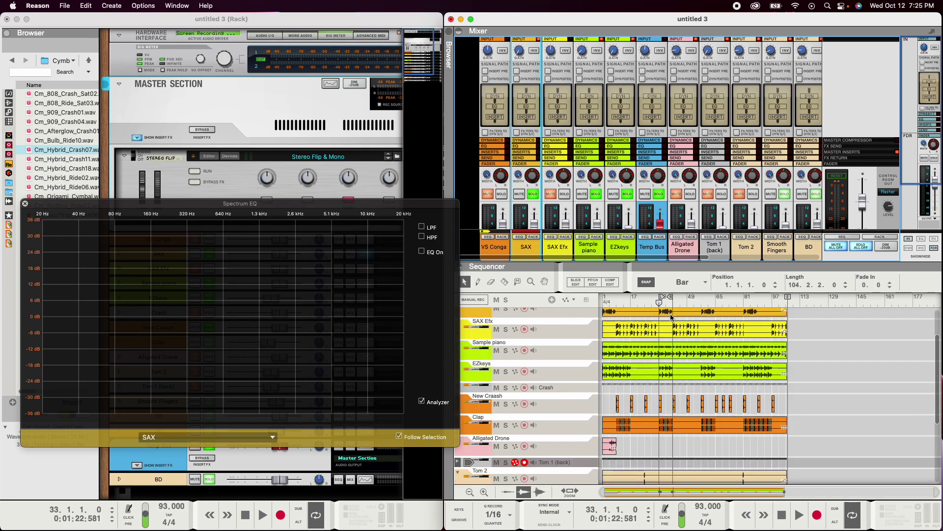
scroll(669, 334, "down", 1)
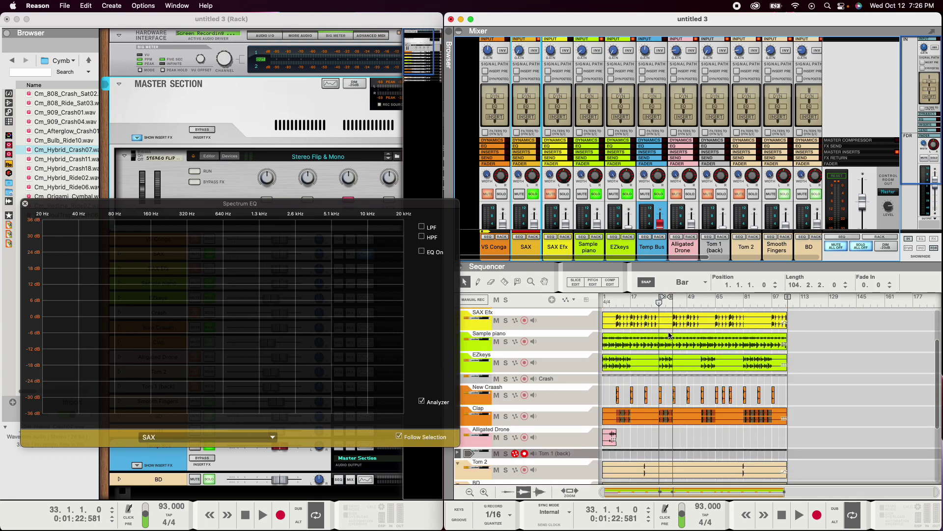
key("space")
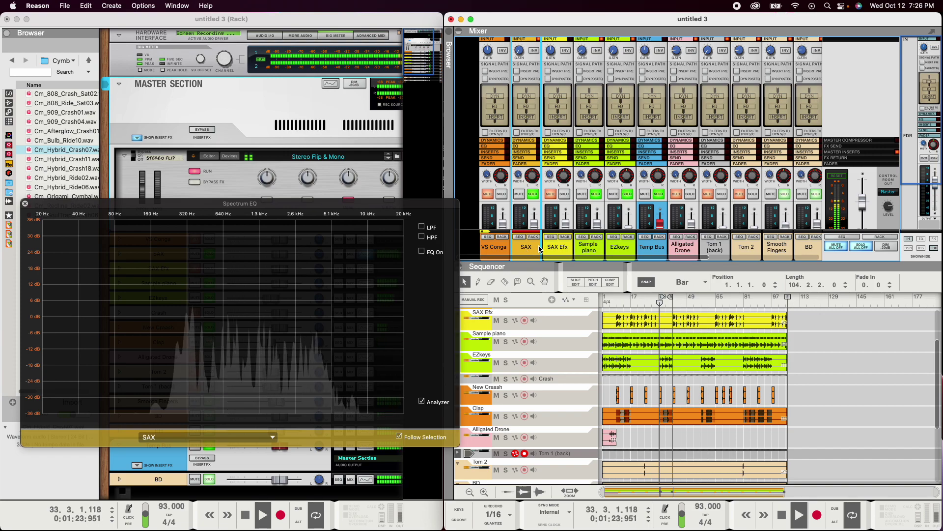
- Lower the SAX fader to about -1.65 dB while the mix plays, and stop playback
scroll(540, 219, "down", 3)
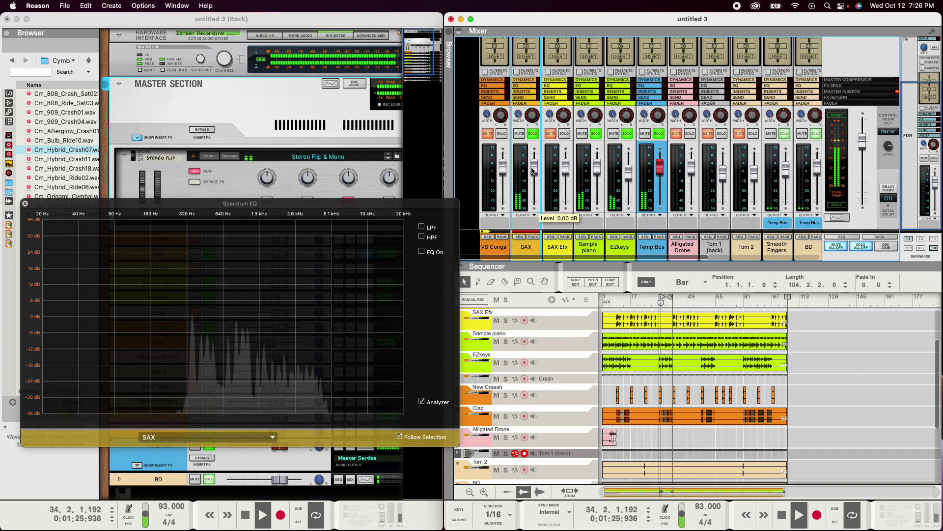
left_click_drag(533, 169, 534, 180)
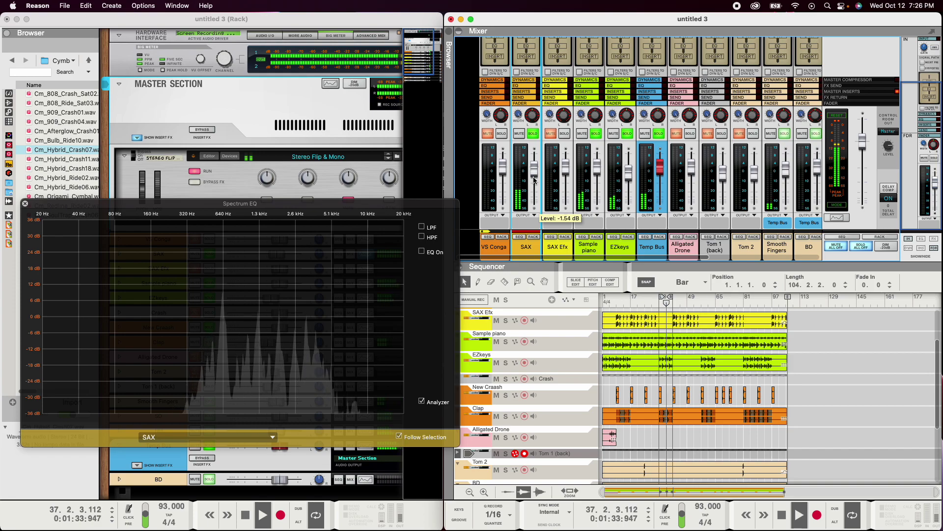
left_click_drag(535, 180, 535, 180)
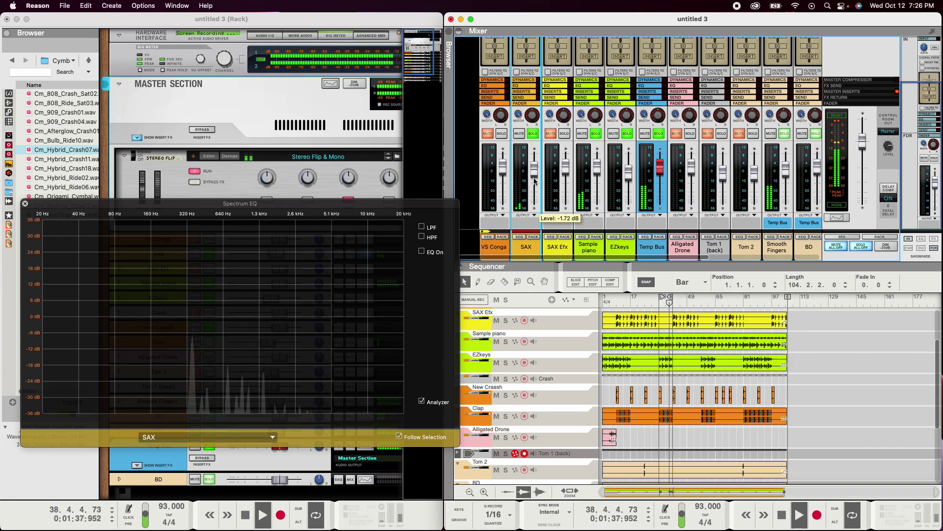
left_click_drag(535, 181, 535, 181)
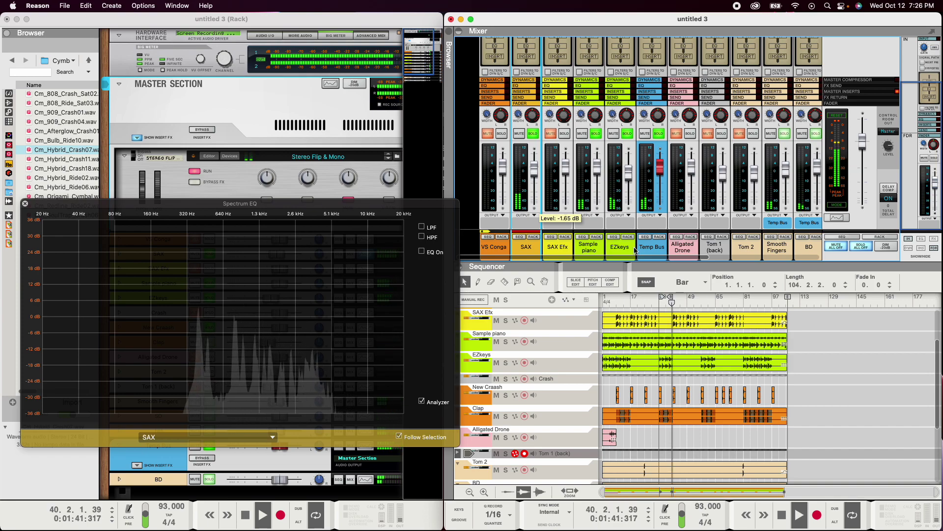
key("space")
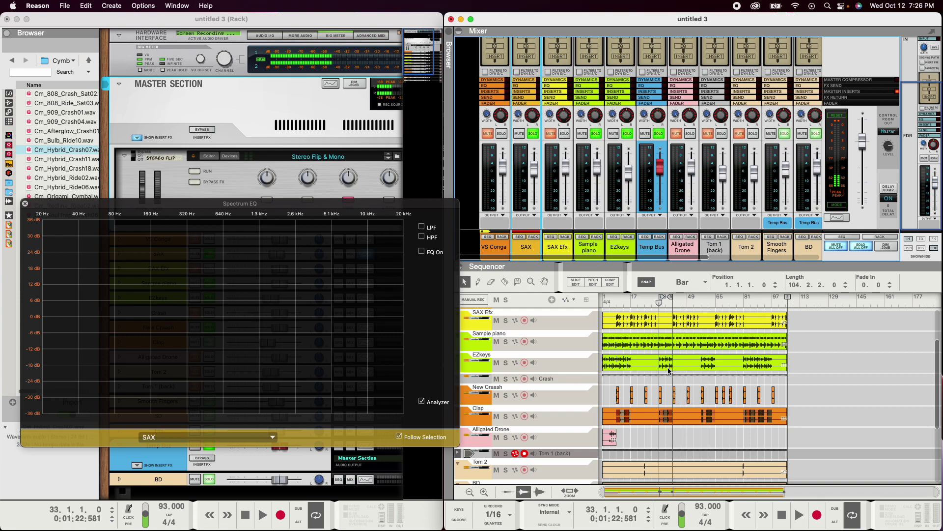
- Replay the mix from bar 33 and examine the Master Section's spectrum
left_click(320, 208)
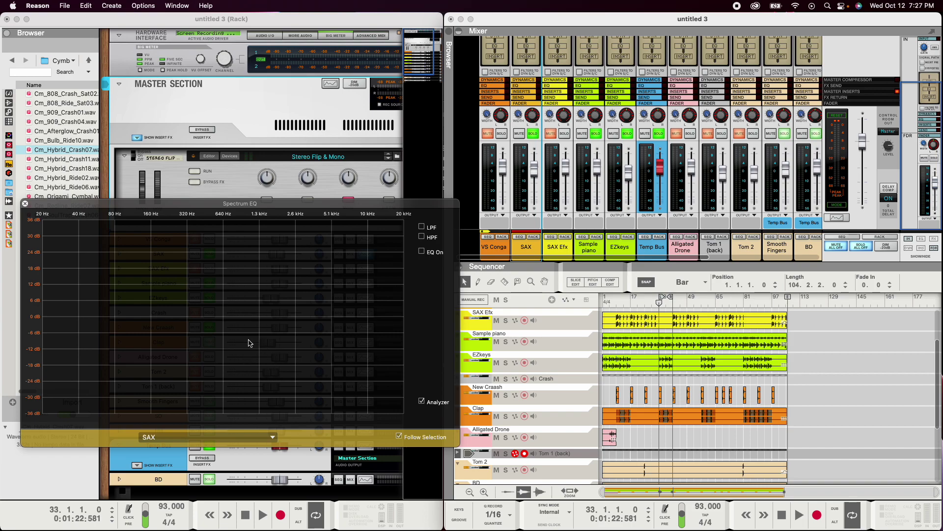
key("space")
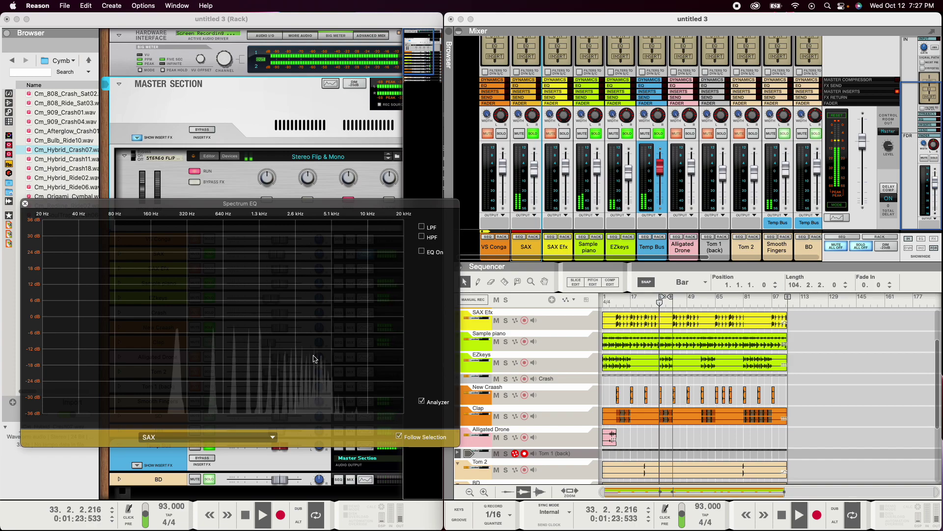
left_click(324, 87)
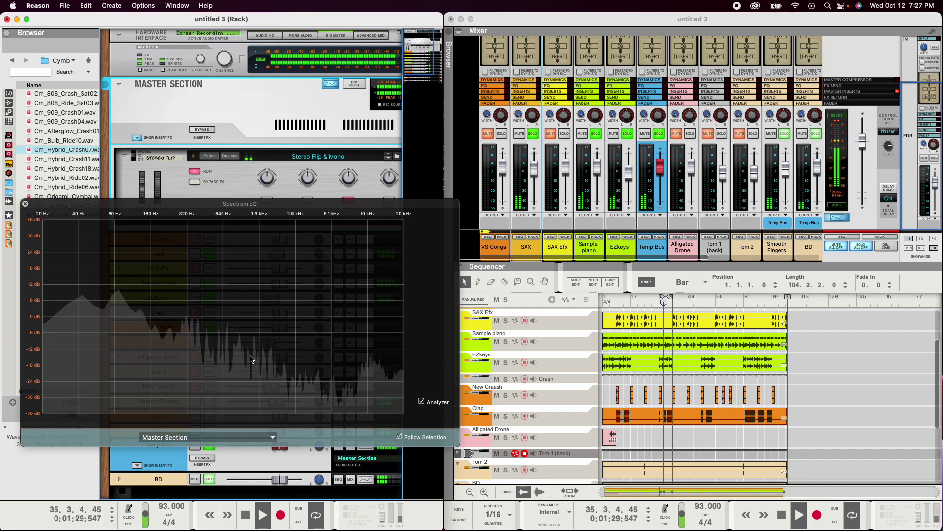
- Mute SD during playback, examine the Master Section's spectrum without it, and stop
left_click_drag(678, 256, 788, 259)
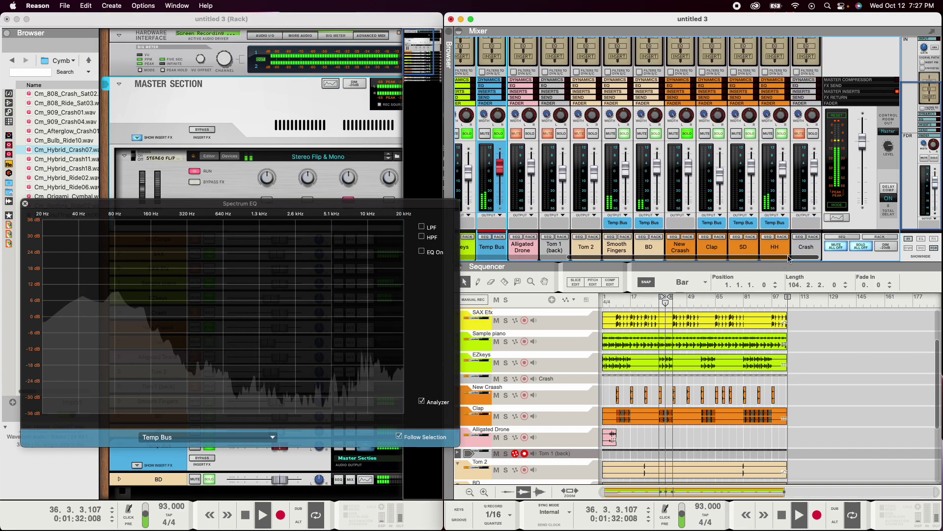
left_click(737, 133)
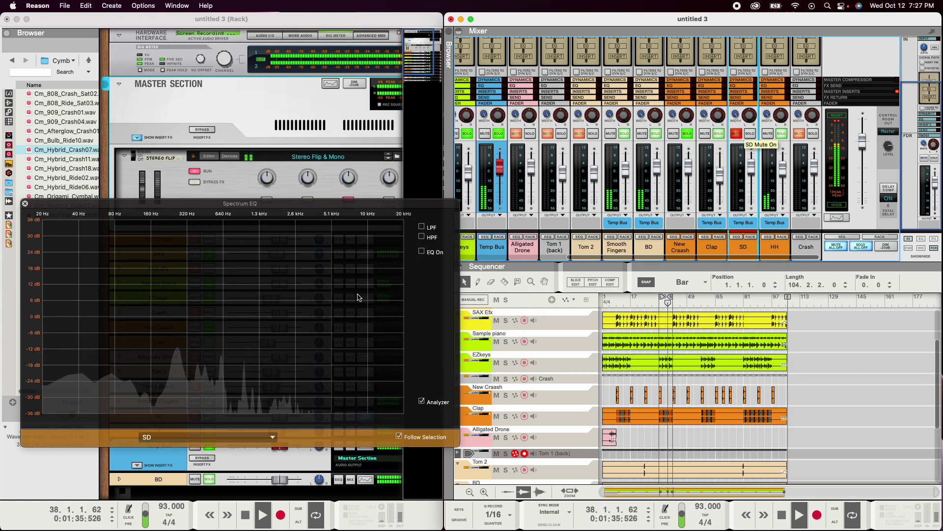
left_click(331, 84)
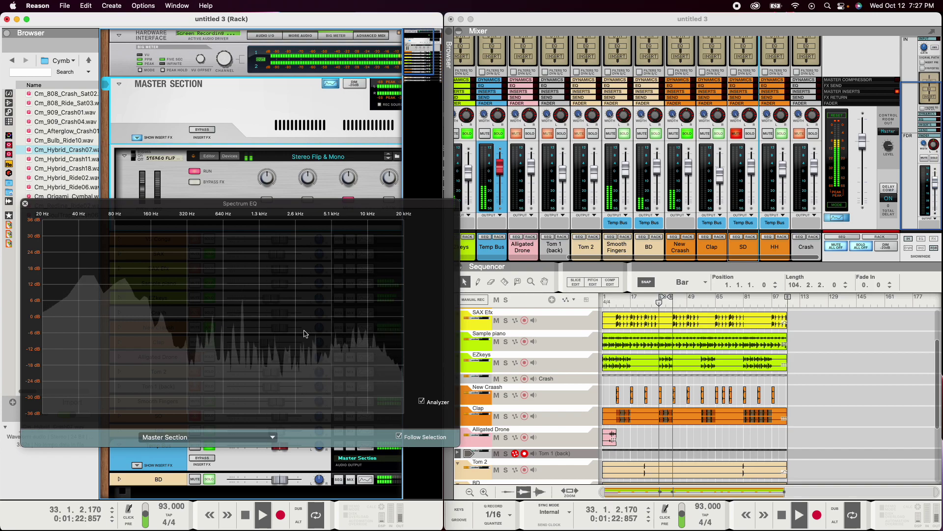
key("space")
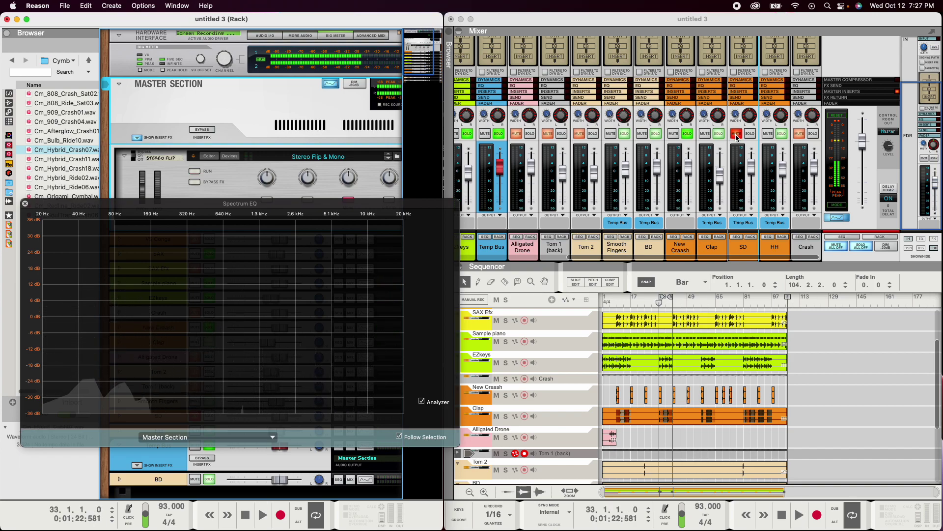
- Unmute the SD channel and move the start of the loop region to bar 17
left_click(748, 178)
left_click_drag(714, 263, 572, 266)
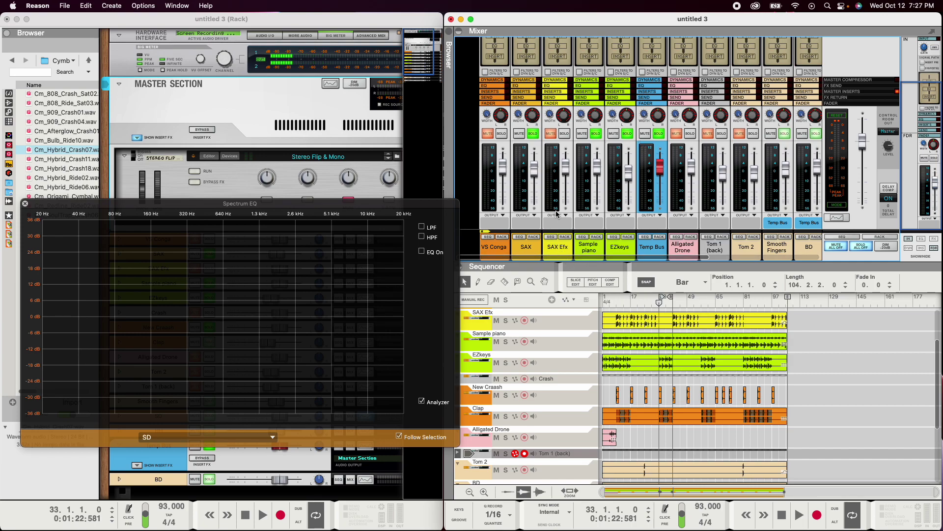
left_click_drag(661, 298, 633, 300)
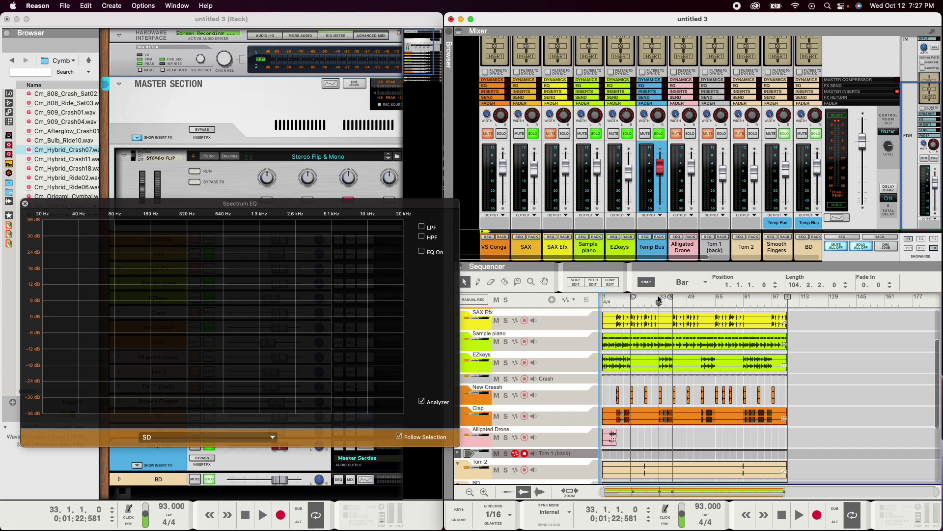
- Copy all channel settings from SAX and paste them onto the SAX Efx channel
left_click(527, 247)
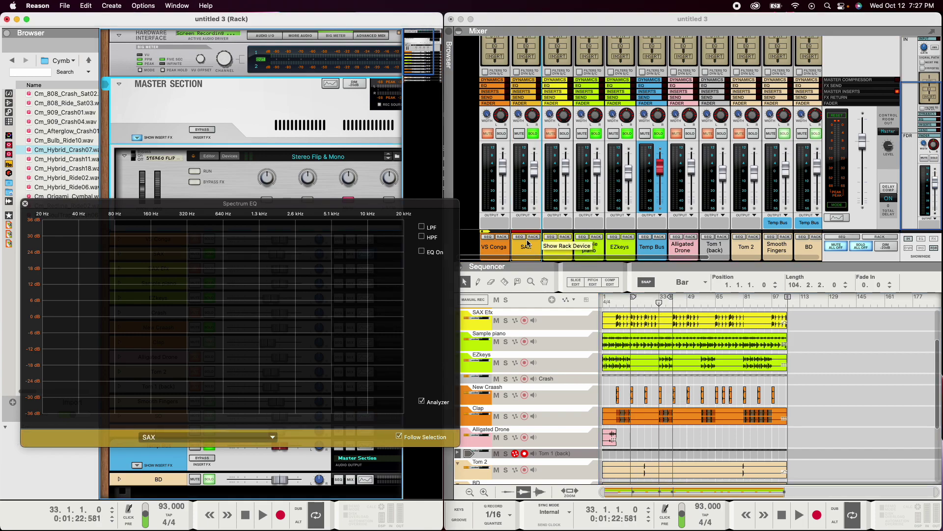
right_click(529, 250)
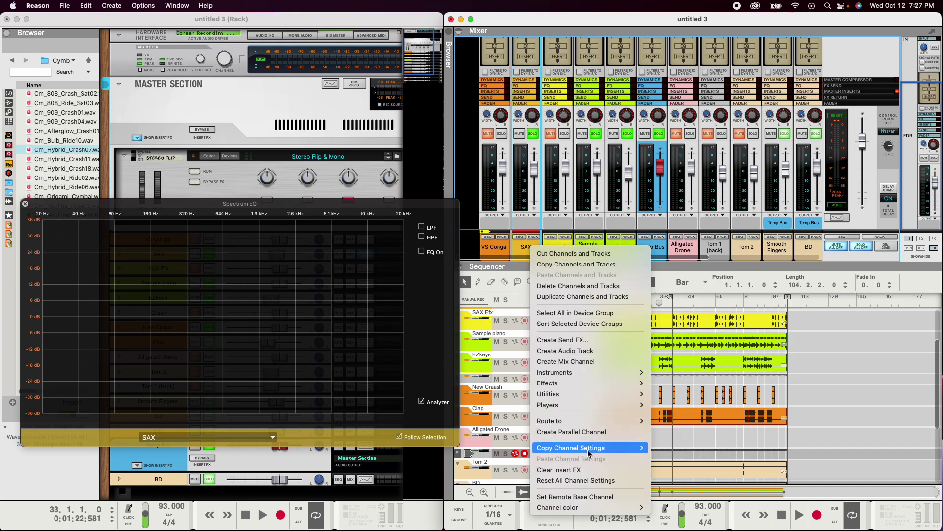
mouse_move(590, 453)
left_click(678, 430)
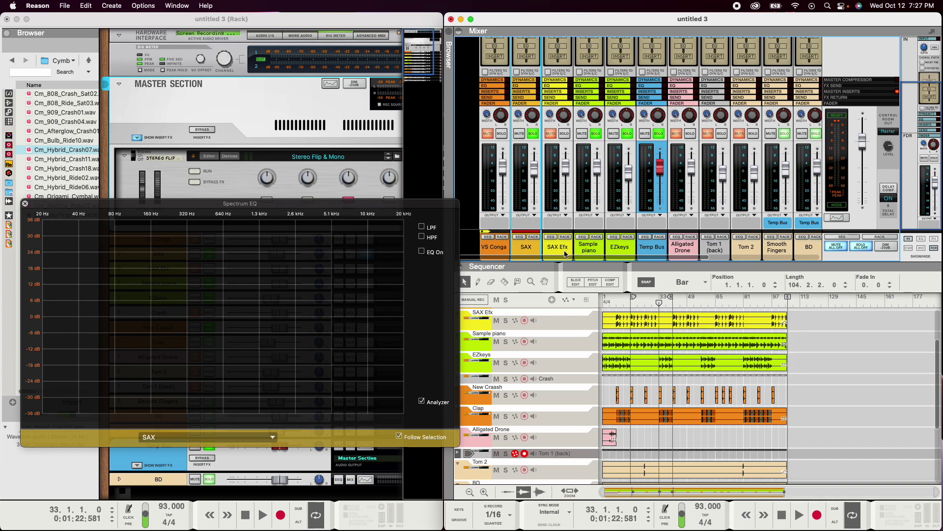
left_click(567, 252)
right_click(564, 251)
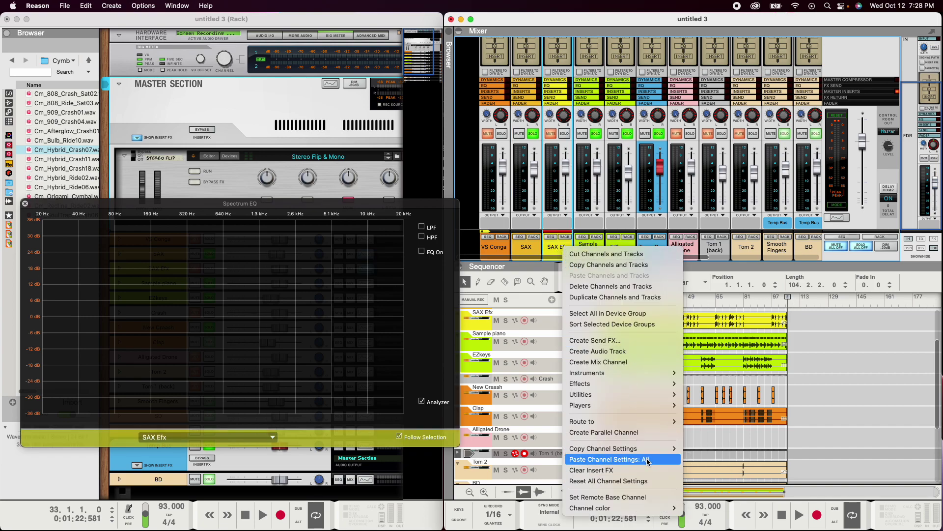
left_click(648, 460)
- Audition SAX Efx with the mix from bar 17 and stop playback
left_click(518, 246)
left_click(557, 247)
left_click(632, 304)
key("space")
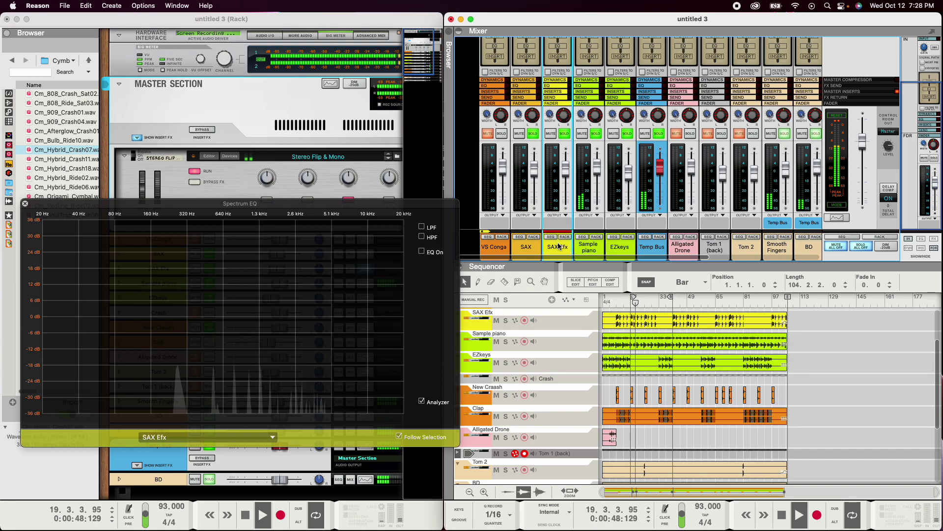
key("space")
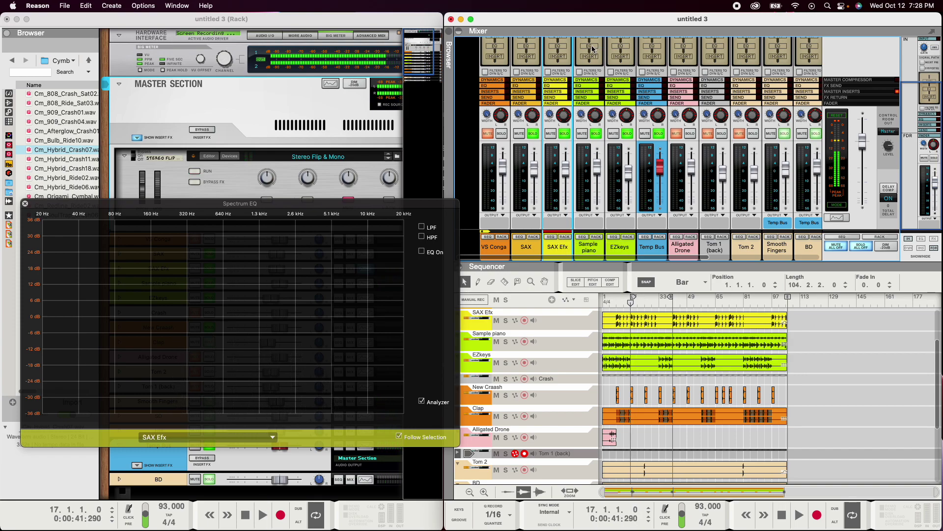
- Replay from bar 17 and lower the SAX Efx fader to balance it against Sample piano and Temp Bus
scroll(539, 91, "up", 3)
scroll(560, 125, "down", 3)
key("space")
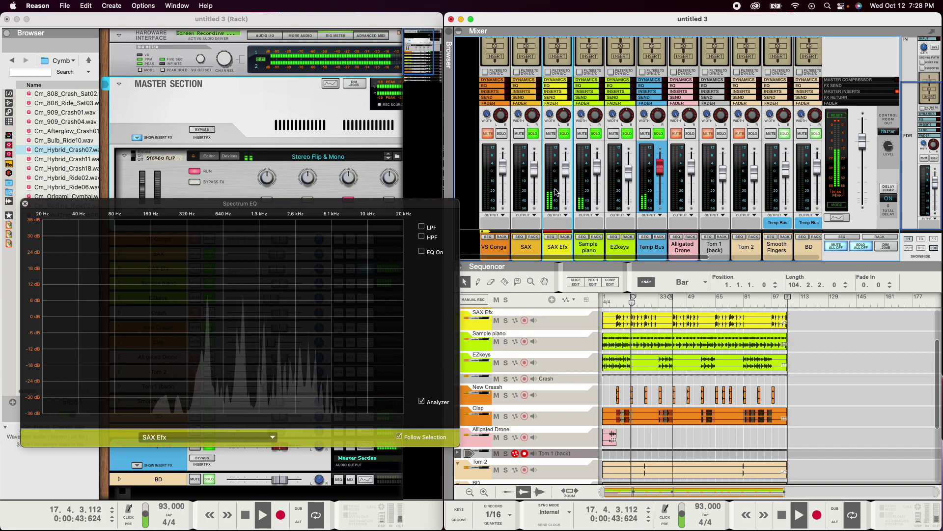
left_click_drag(565, 173, 567, 179)
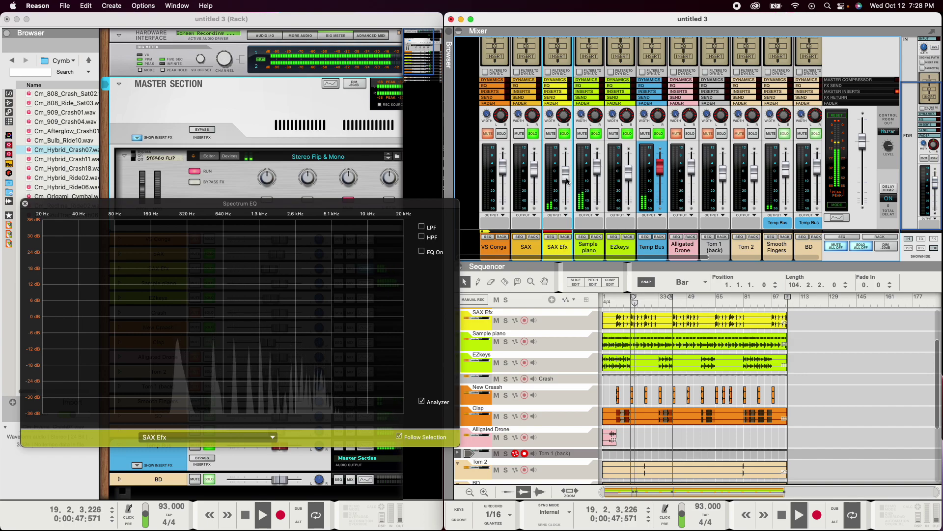
mouse_move(566, 179)
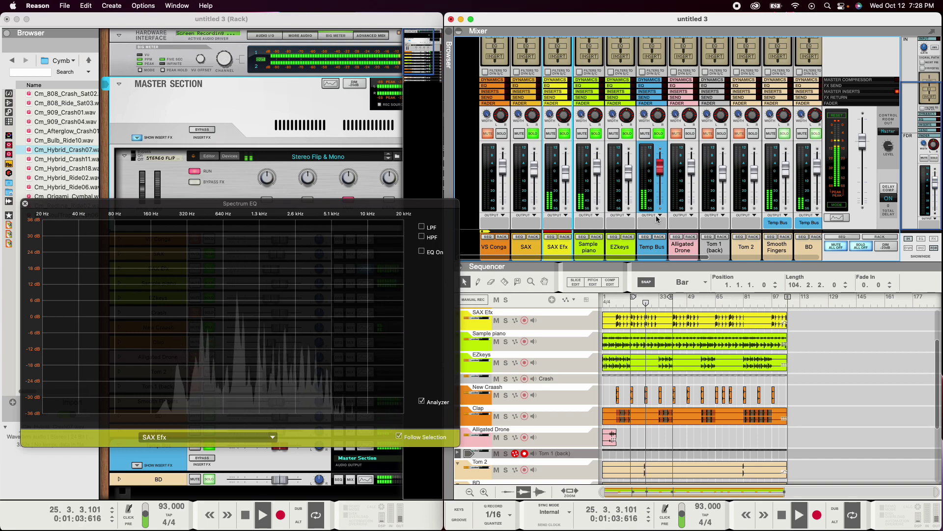
- Check the drum channels during playback, add Alligated Drone to the soloed channels, and stop
left_click_drag(692, 257, 818, 259)
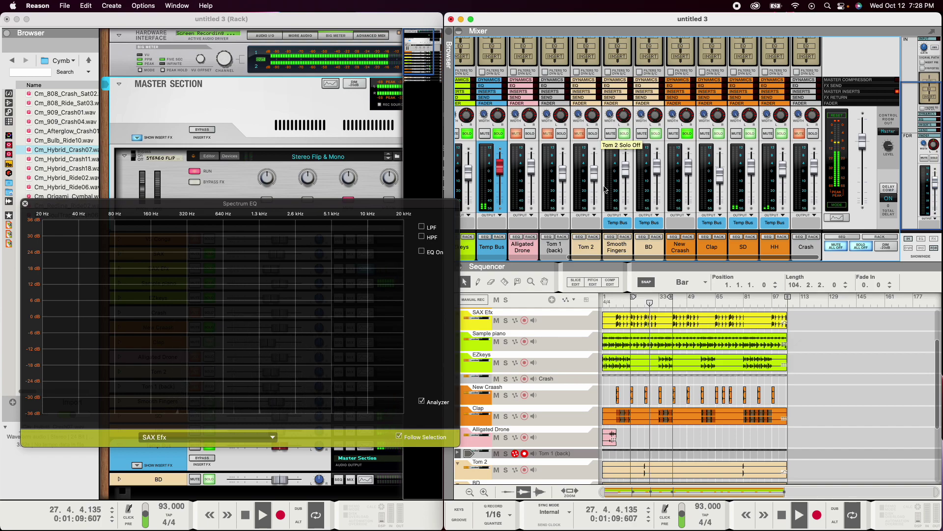
left_click_drag(608, 259, 501, 264)
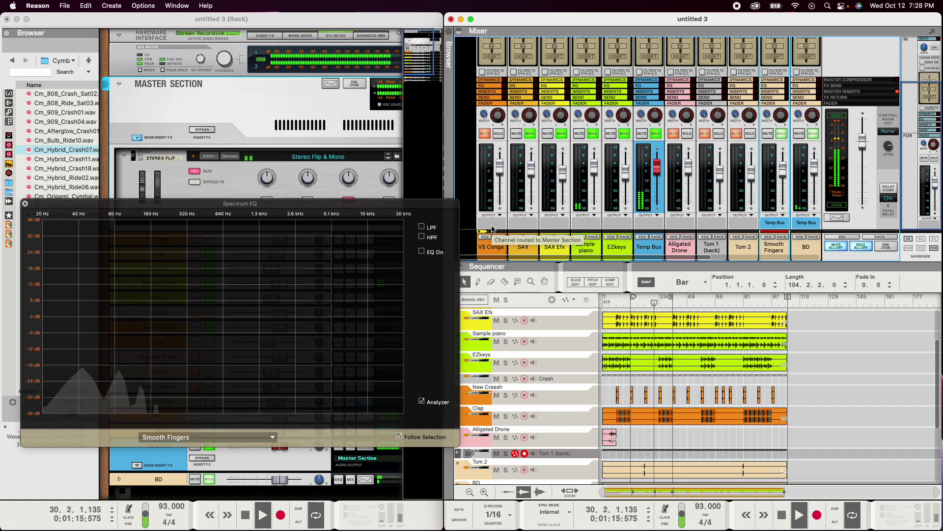
left_click(687, 133)
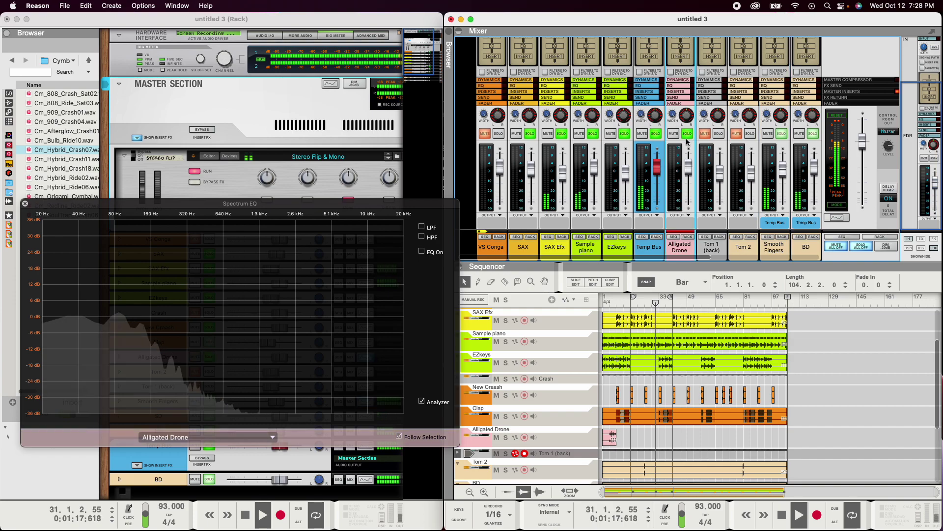
key("space")
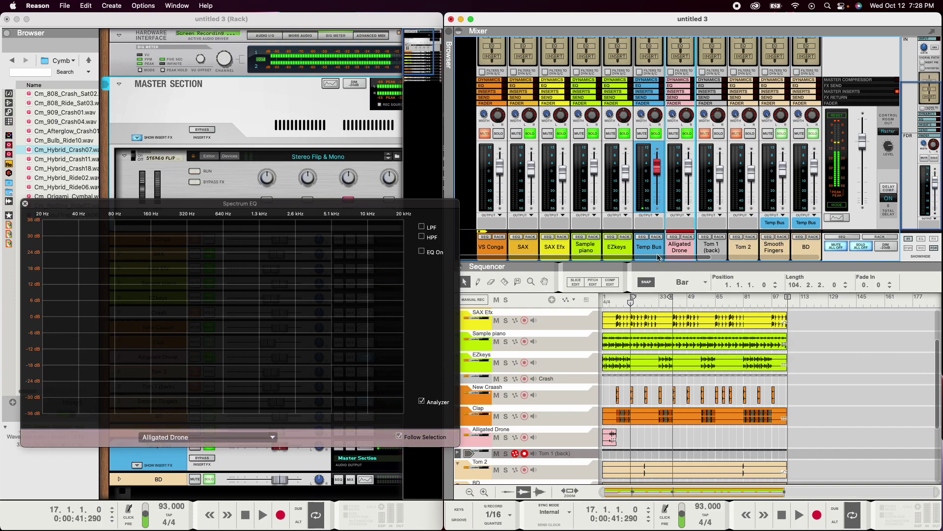
- Add Tom 2 to the soloed channels in the mixer
left_click(651, 248)
left_click_drag(659, 257, 776, 258)
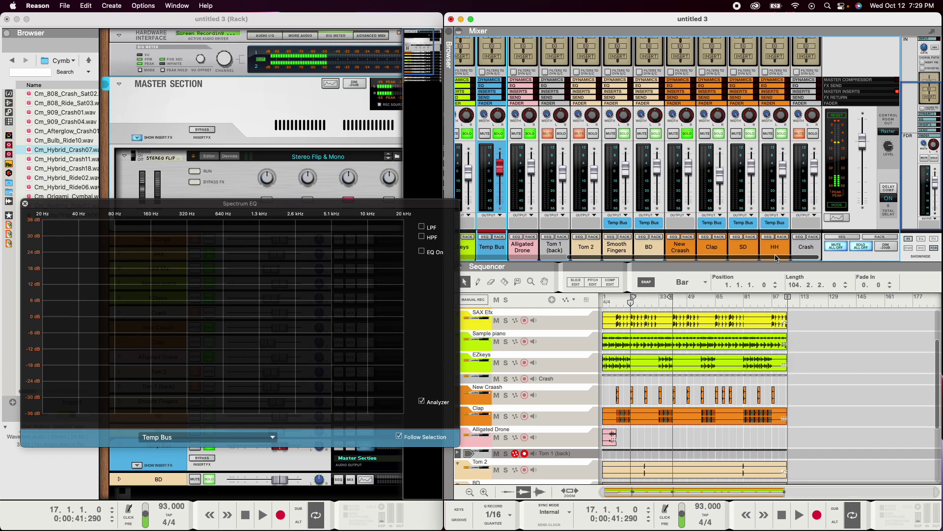
left_click(591, 135)
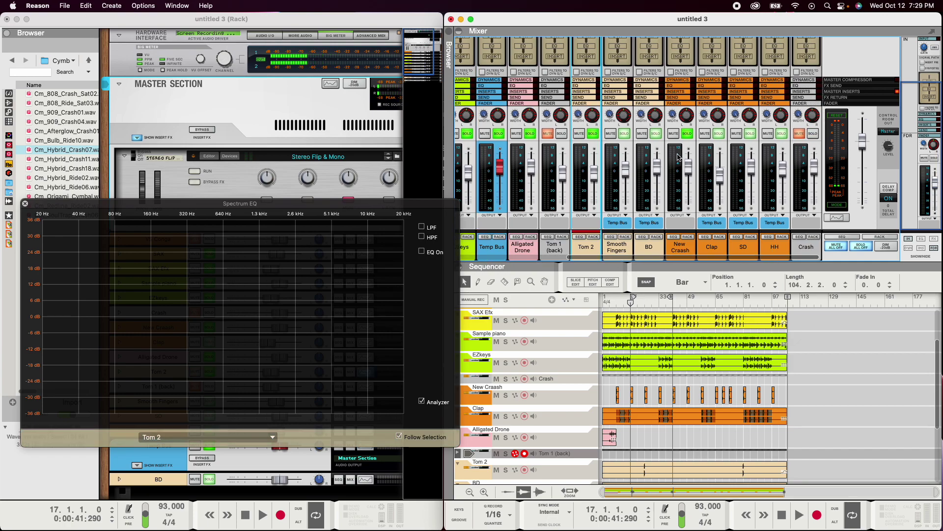
left_click_drag(795, 261, 667, 262)
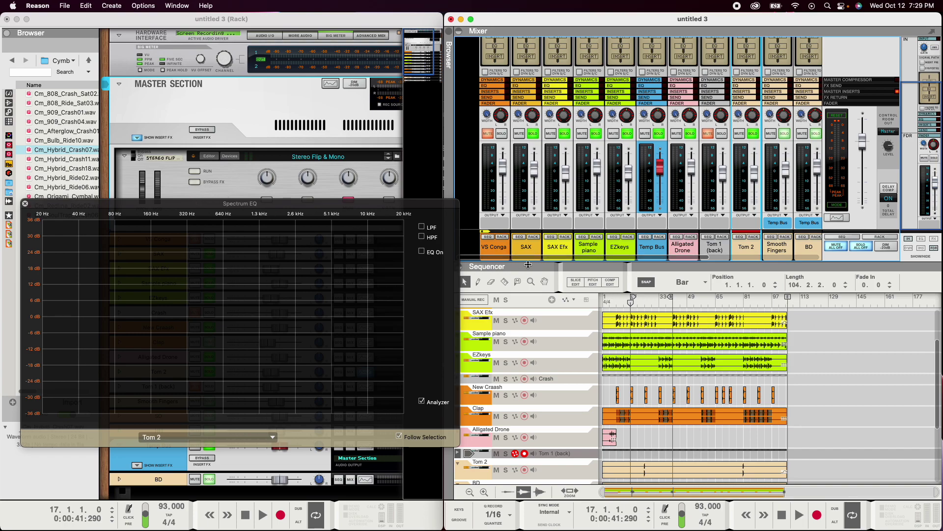
- Select the VS Conga channel and play the song from bar 9 to check its spectrum
left_click(499, 248)
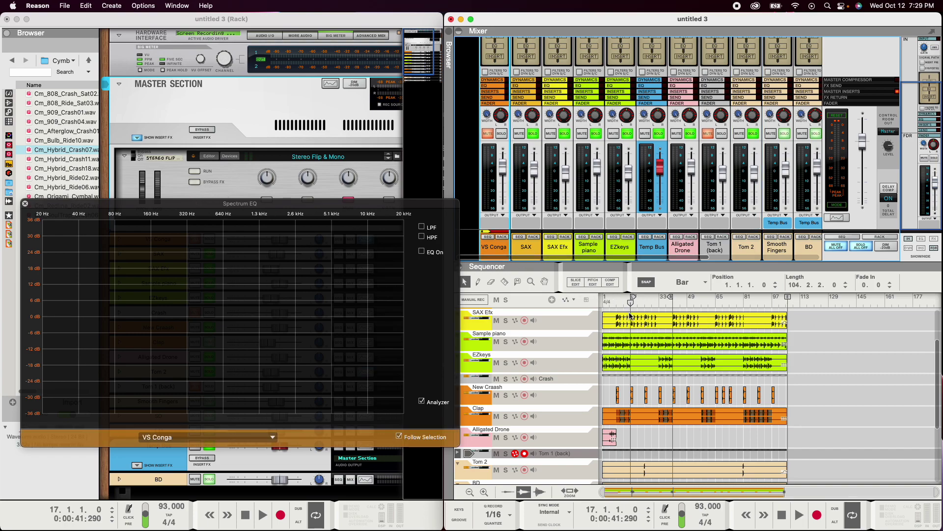
left_click(617, 303)
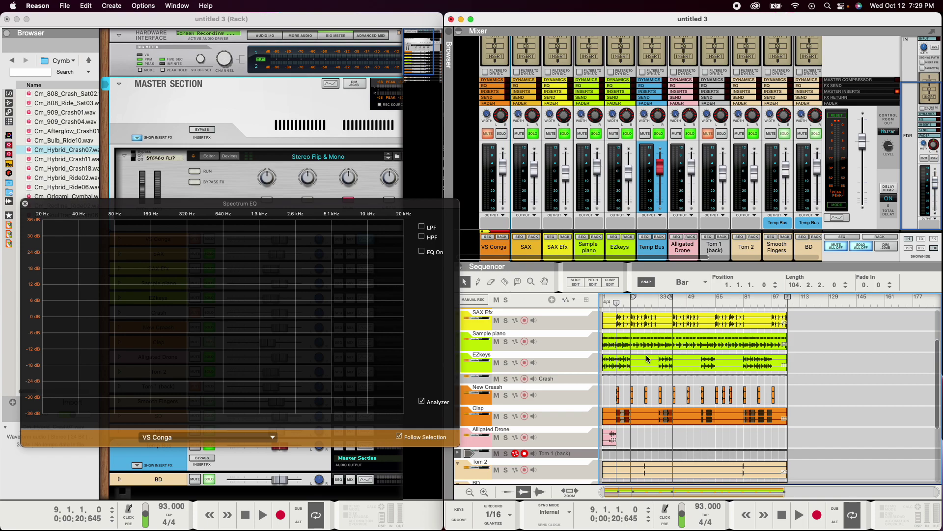
scroll(625, 397, "down", 3)
scroll(633, 397, "up", 3)
key("space")
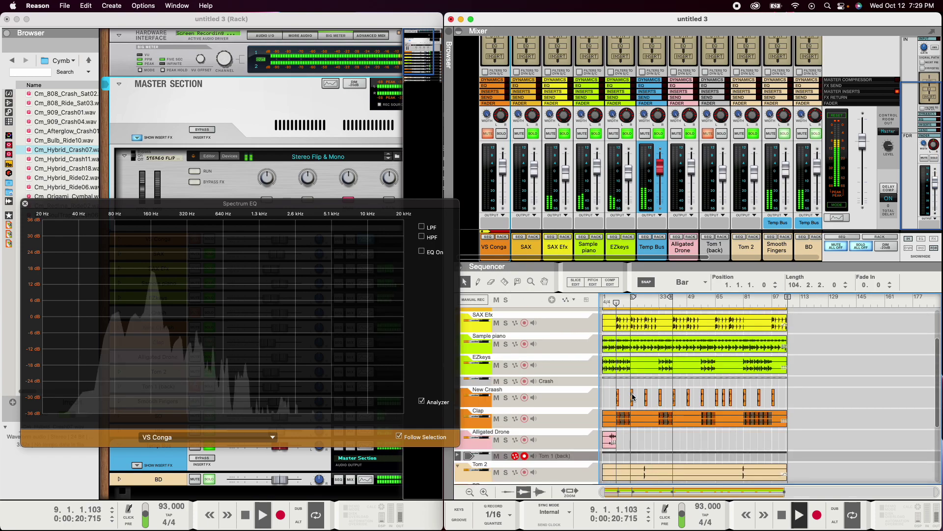
scroll(633, 397, "up", 2)
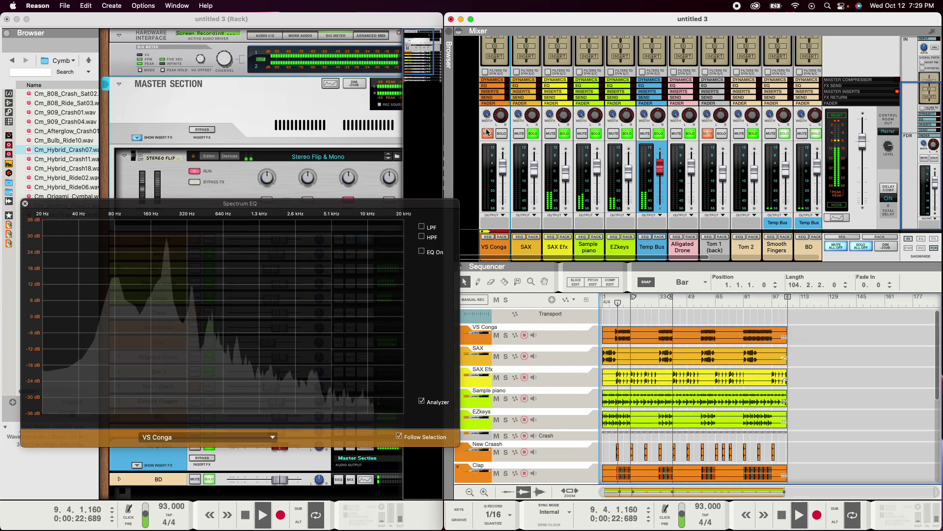
- Mute the EZkeys channel and turn off all channel solos in the mixer
left_click(613, 133)
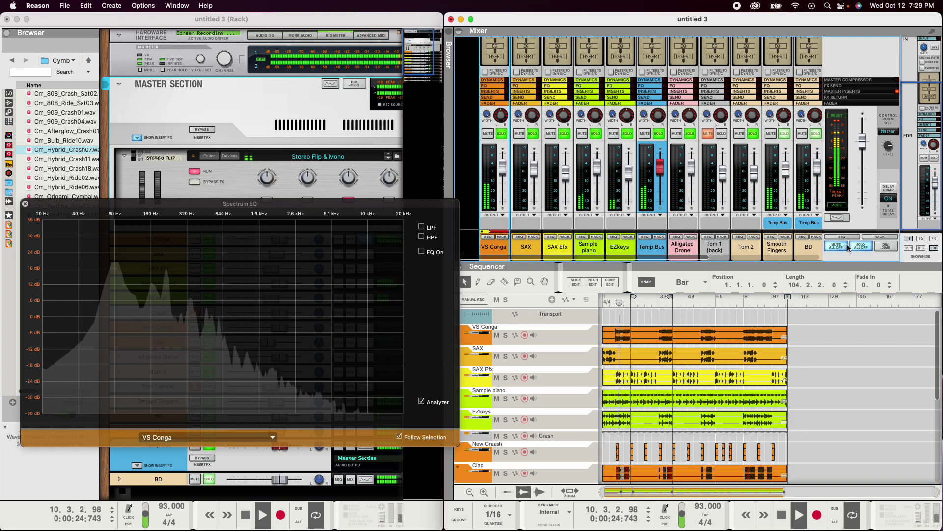
left_click(861, 246)
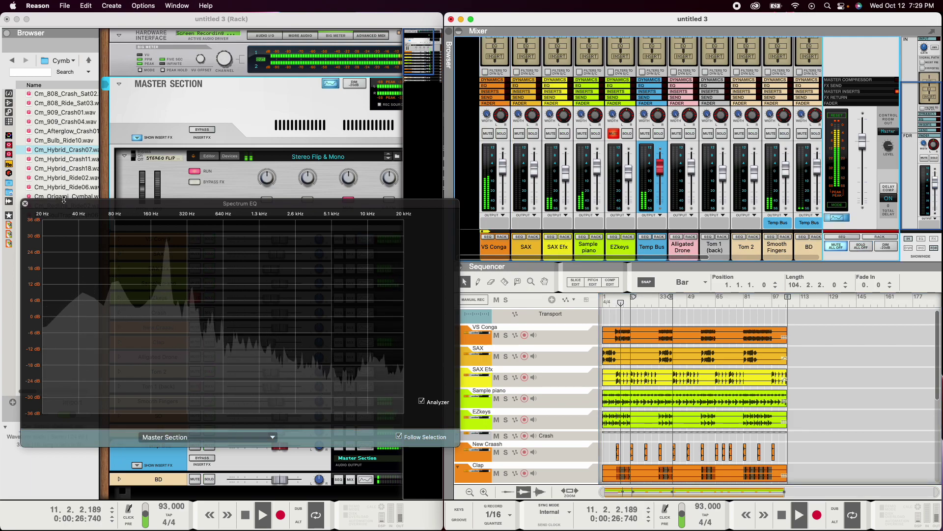
- Lower the VS Conga input gain to -13.14 dB while the mix plays
scroll(500, 77, "up", 3)
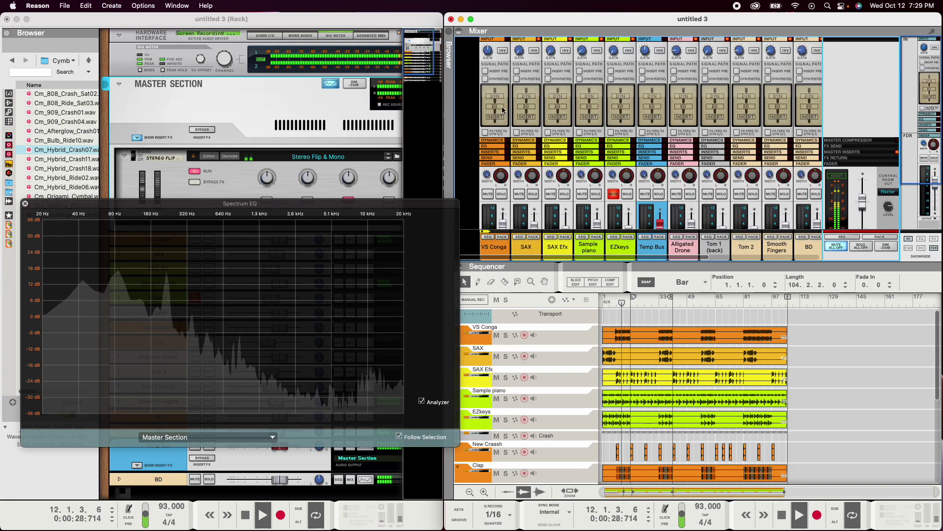
left_click(490, 52)
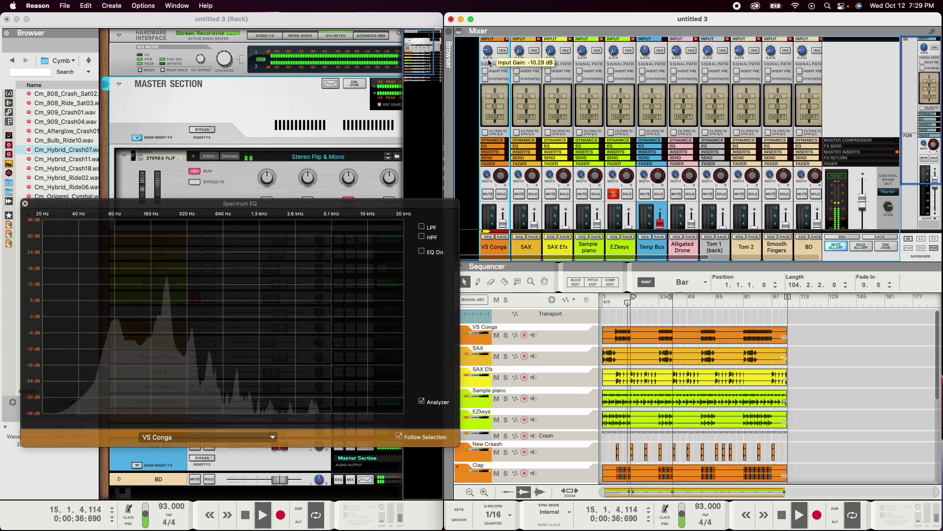
scroll(489, 63, "down", 3)
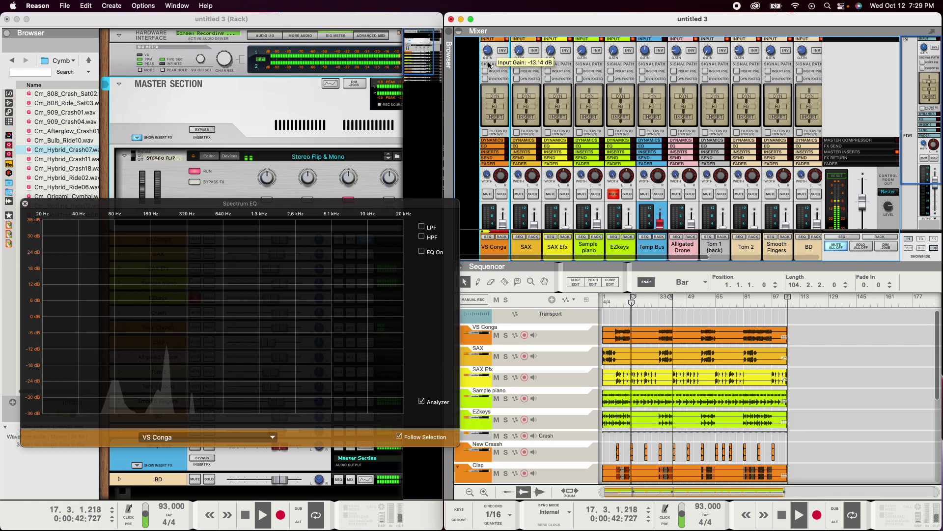
scroll(583, 136, "down", 1)
scroll(583, 137, "down", 2)
scroll(698, 393, "down", 3)
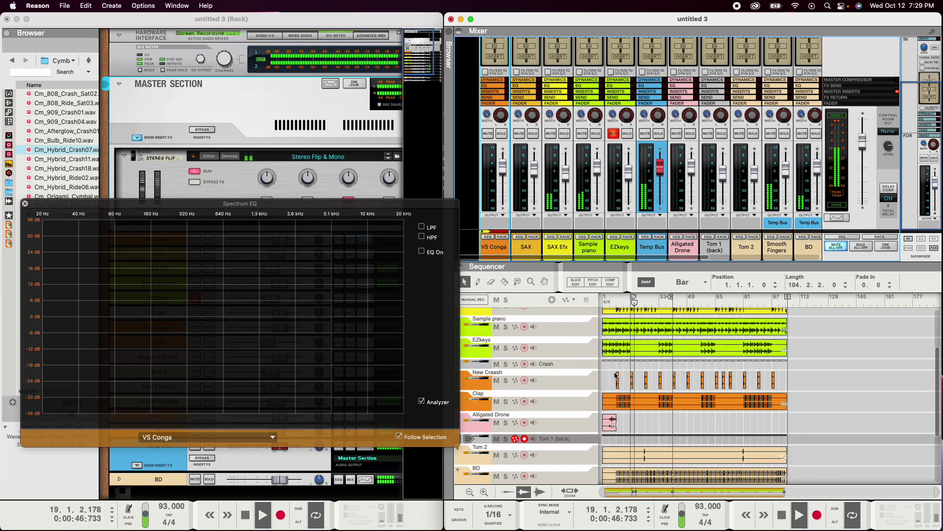
- Replay an earlier section of the song to hear VS Conga in the mix, and stop playback
scroll(610, 335, "up", 3)
left_click(611, 301)
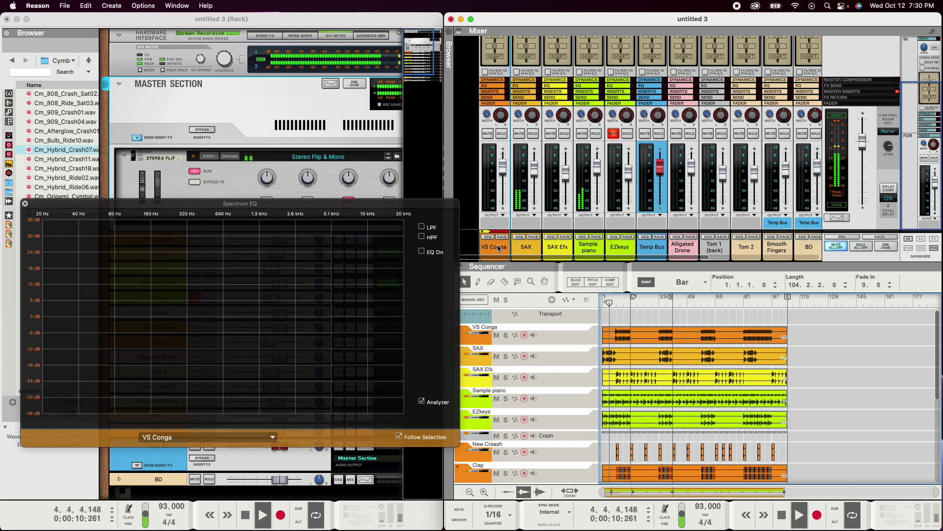
key("space")
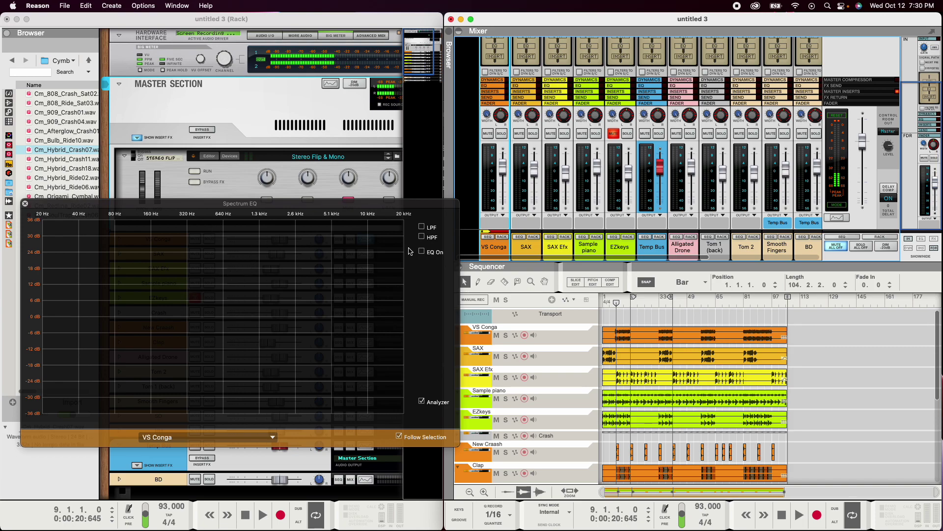
- Solo the VS Conga track in the sequencer and audition it twice from bar 9, watching its spectrum
left_click(506, 336)
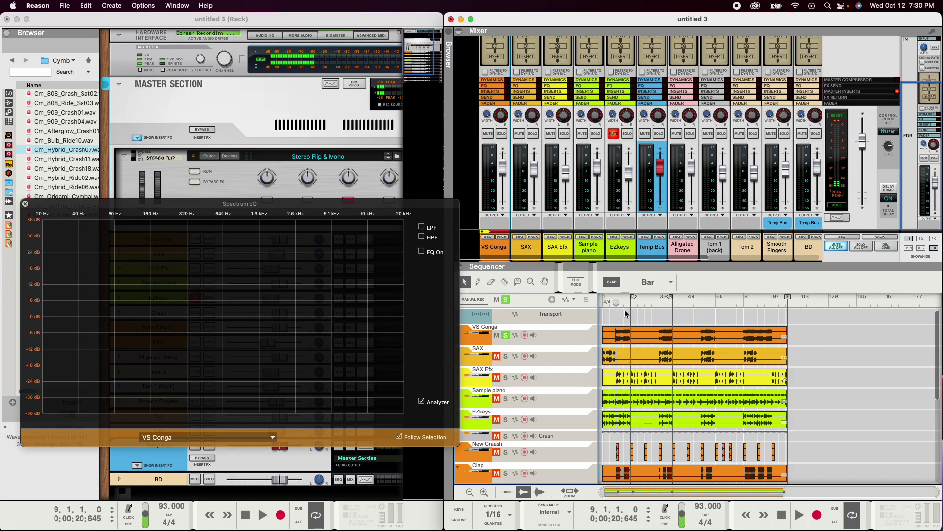
key("space")
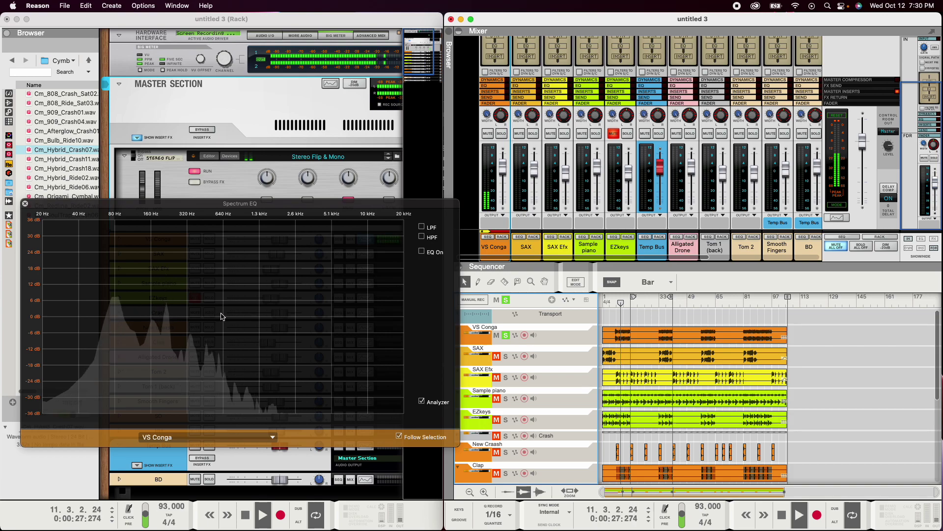
key("space")
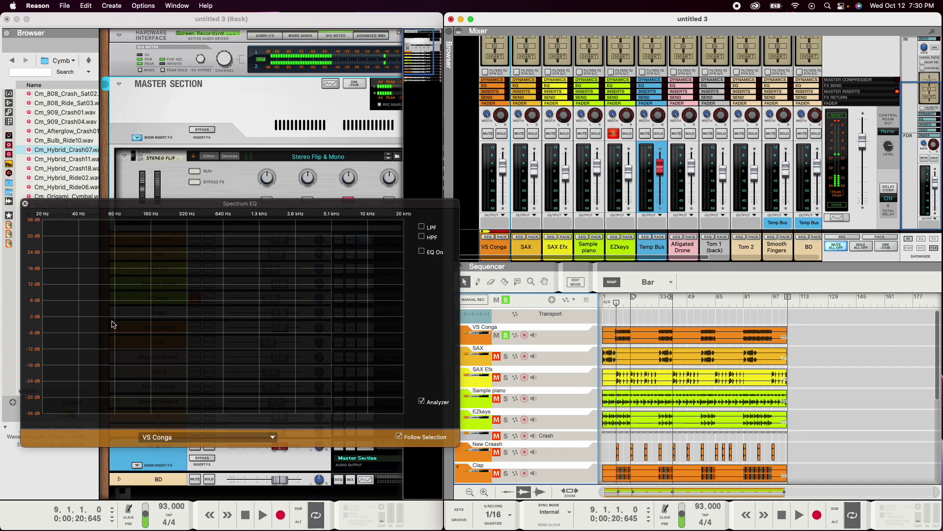
key("space")
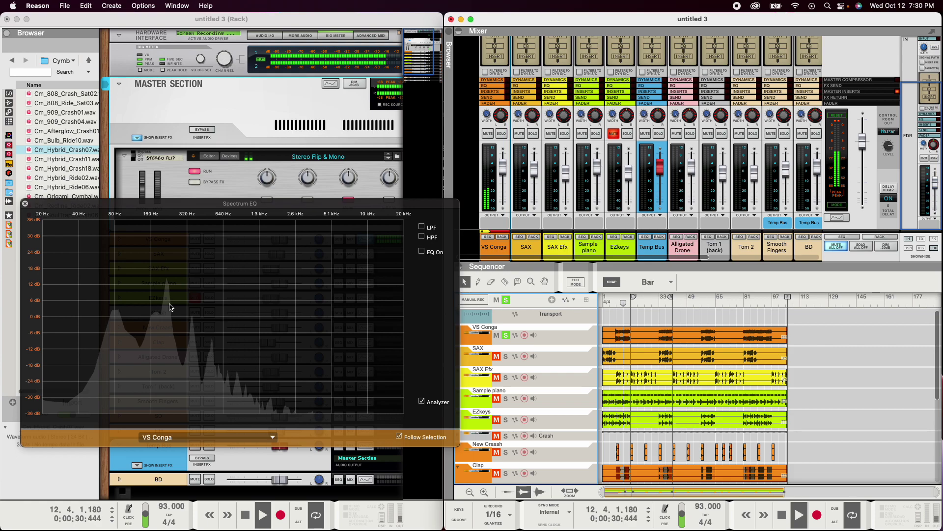
key("space")
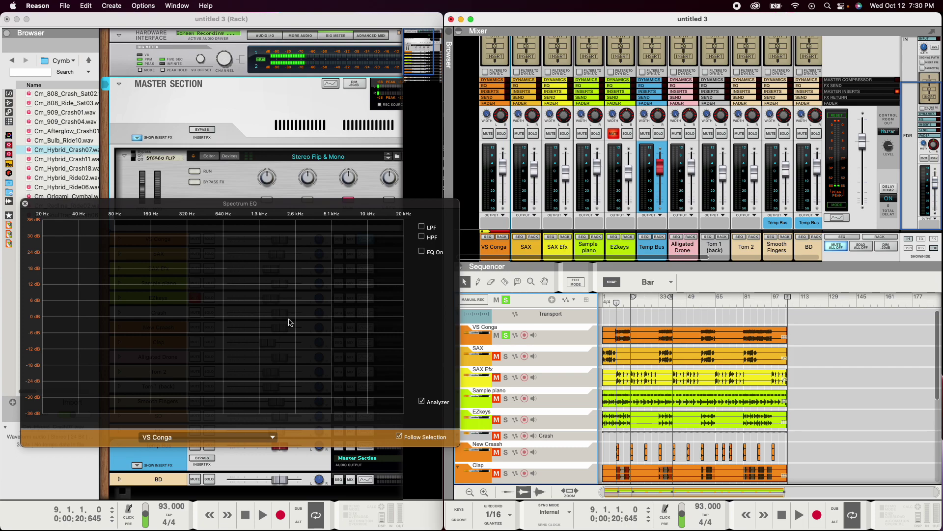
- View the BD channel's spectrum during playback from bar 9 and clear the track solo in the sequencer
left_click(804, 249)
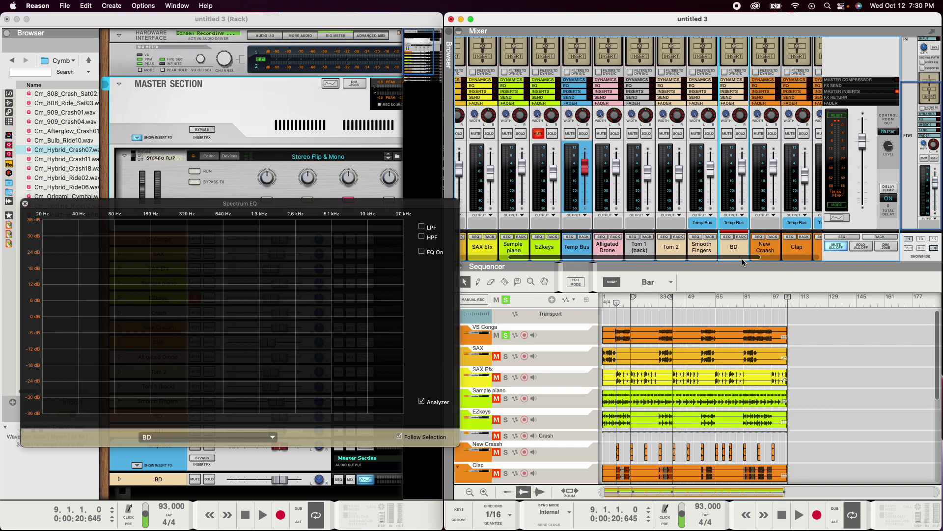
key("space")
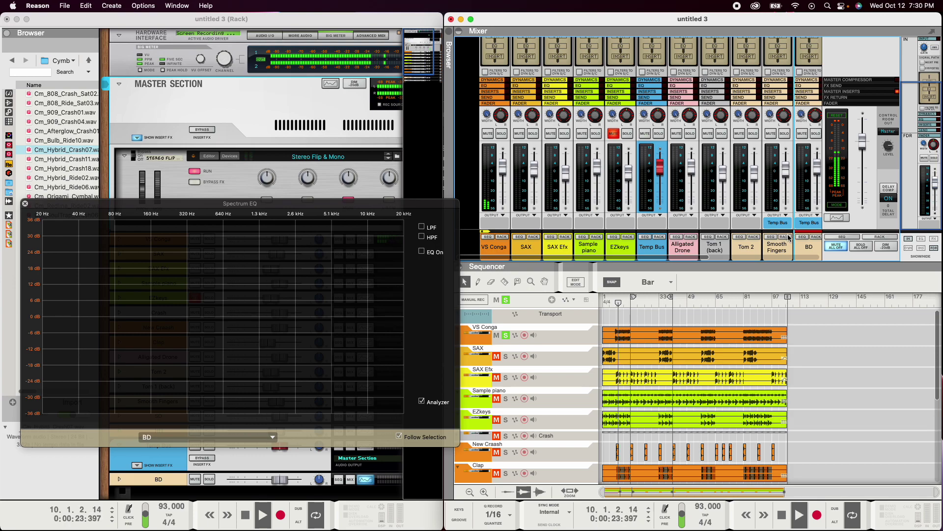
left_click(507, 300)
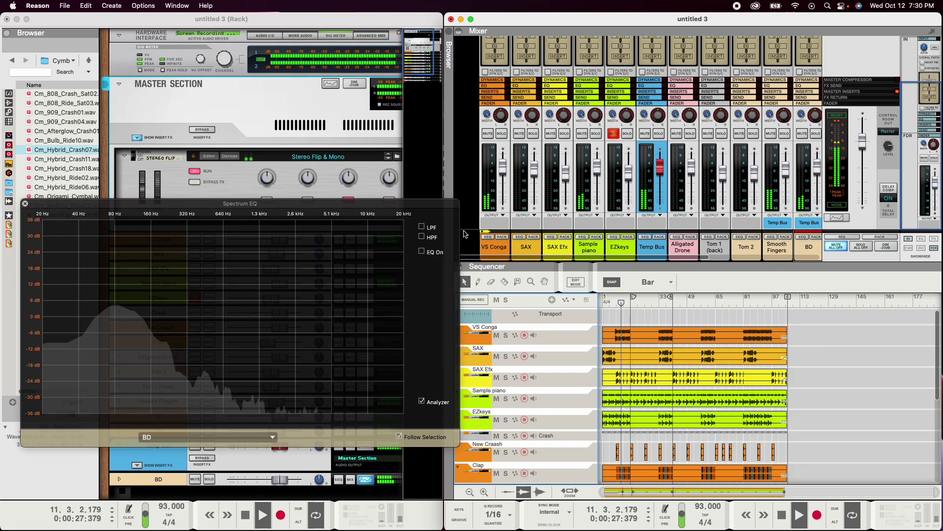
- Check the VS Conga input gain and replay the full mix from bar 9 to judge the channel's level
left_click(502, 247)
scroll(485, 65, "up", 3)
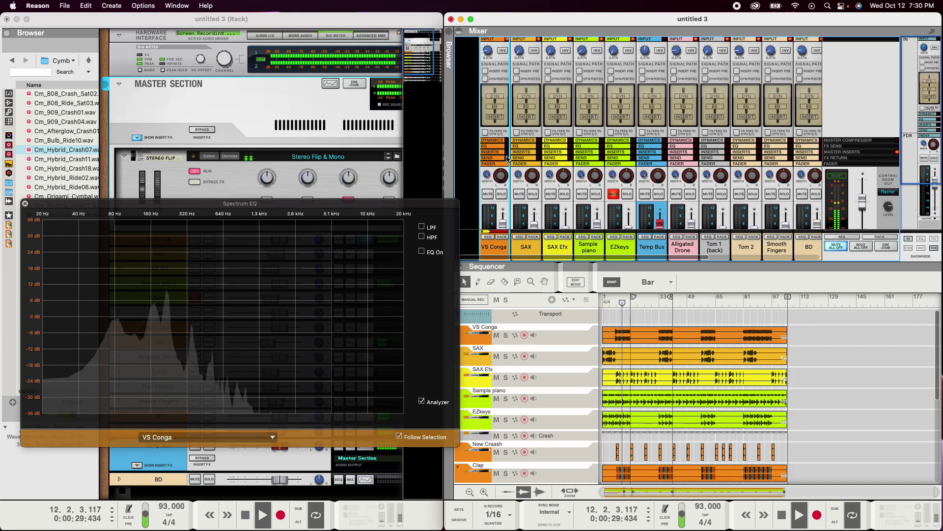
key("space")
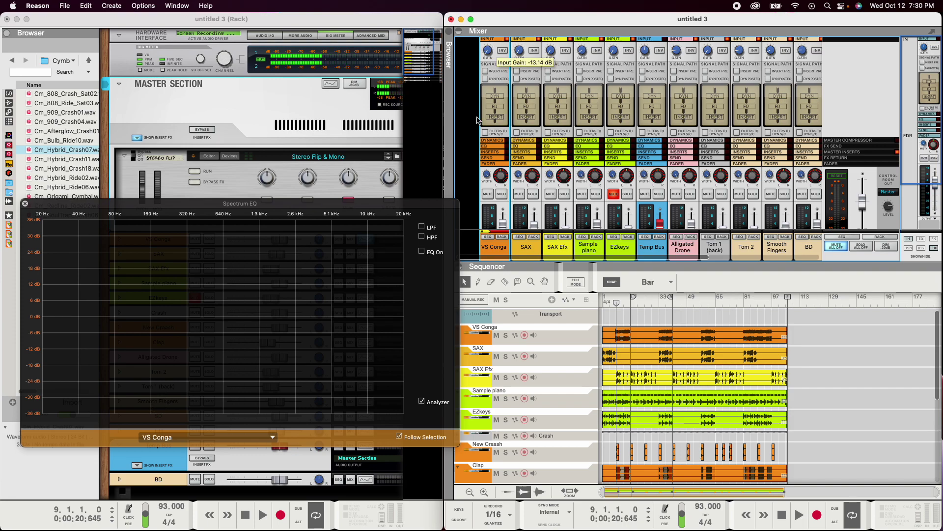
scroll(505, 193, "down", 3)
key("space")
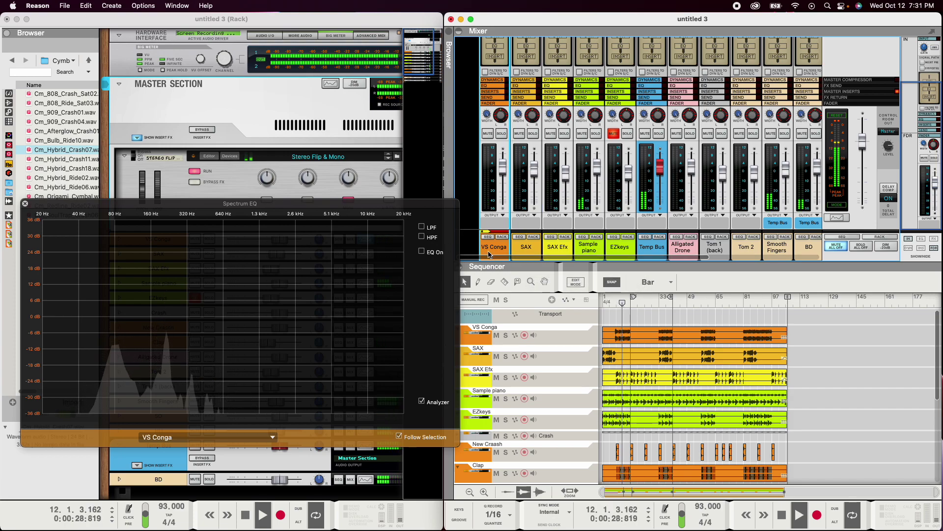
key("space")
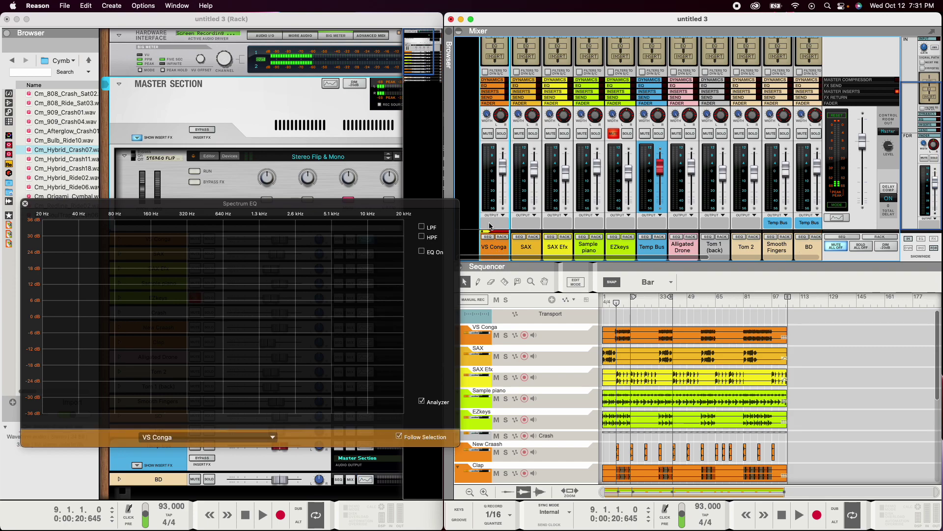
- Move the VS Conga channel between Smooth Fingers and BD in the mixer
left_click_drag(493, 248, 781, 248)
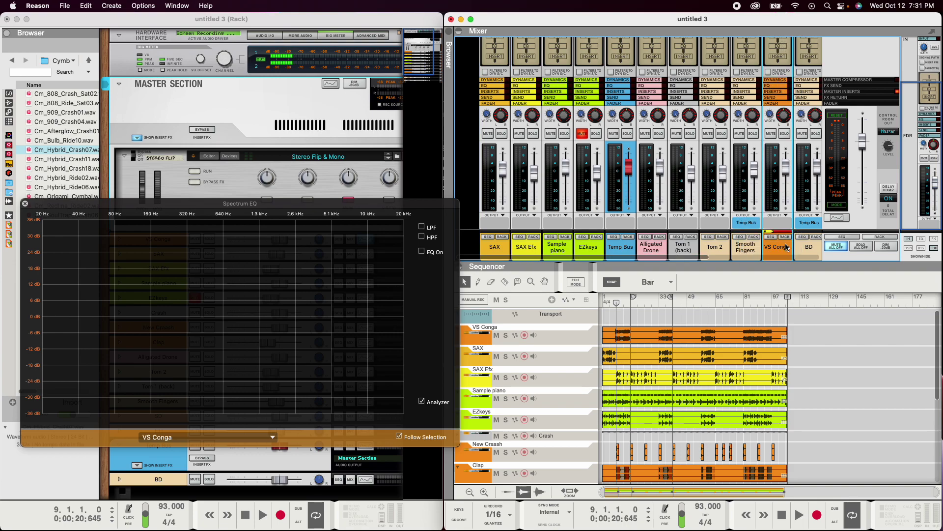
left_click_drag(696, 257, 845, 259)
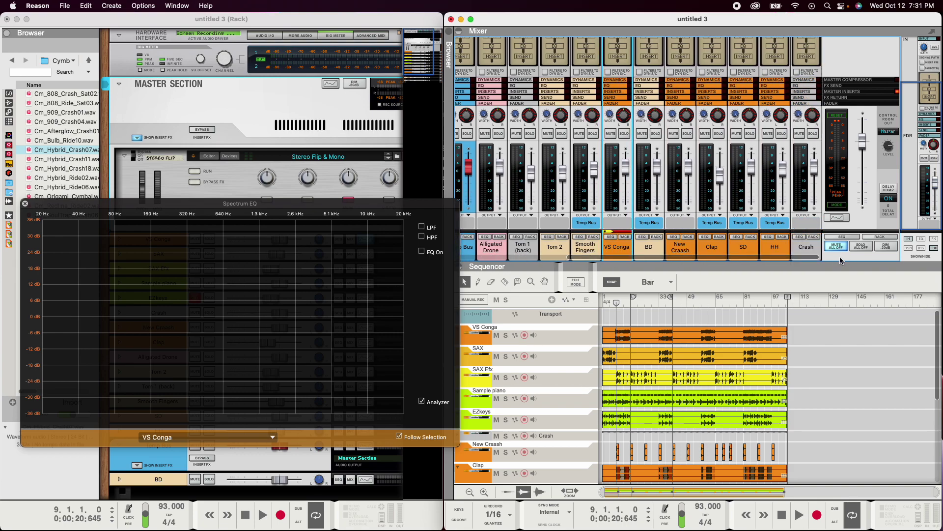
- Delete the Temp Bus channel from the mixer and select Alligated Drone
left_click(466, 250)
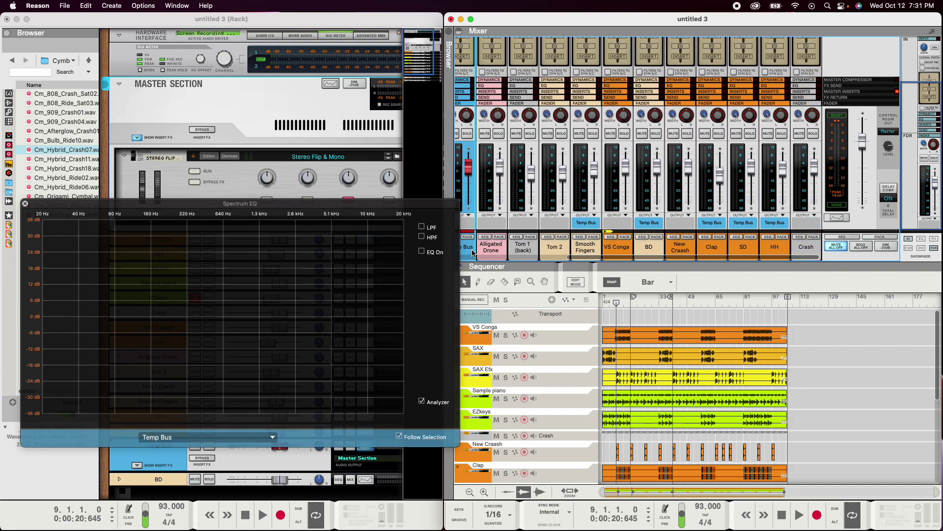
key("Delete")
left_click(500, 213)
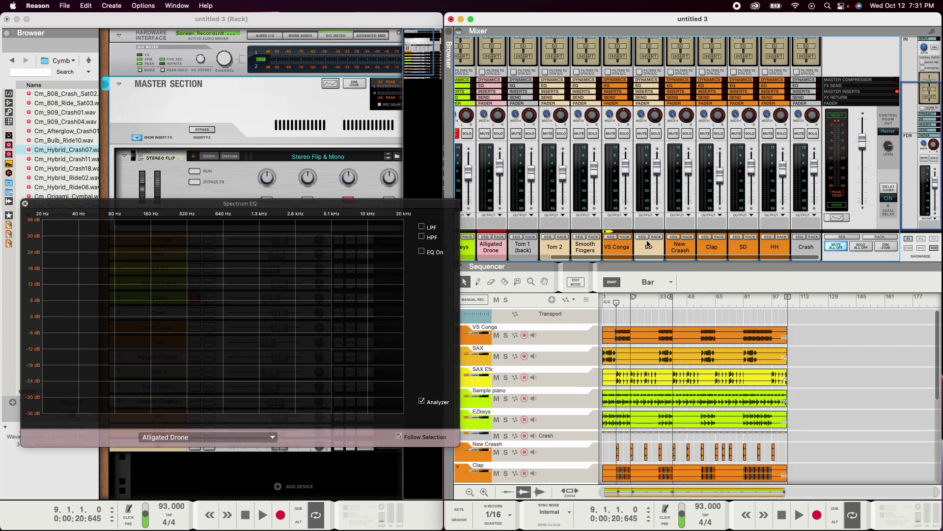
left_click(652, 258)
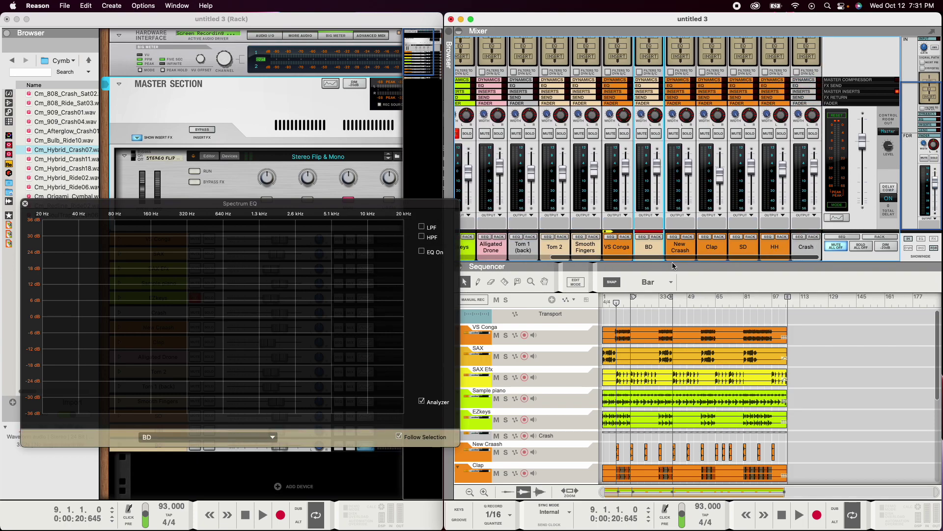
left_click(618, 250)
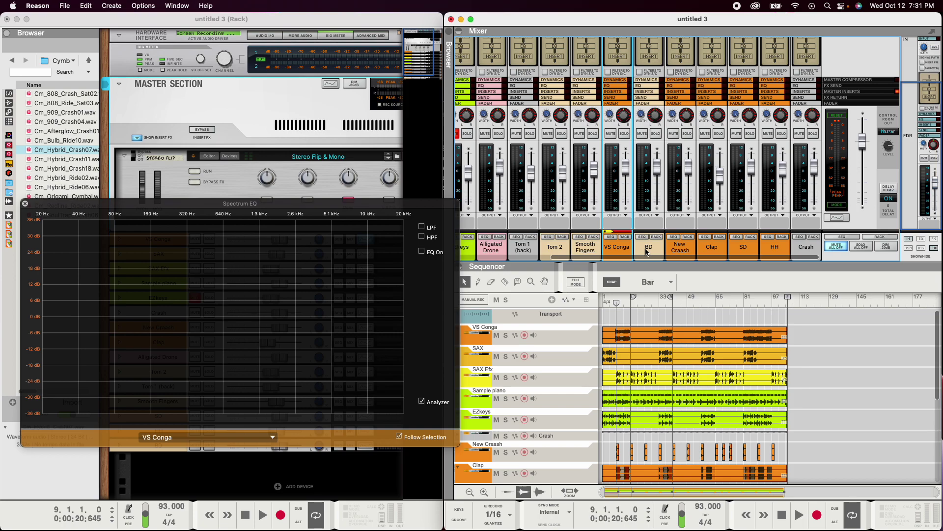
left_click(646, 253)
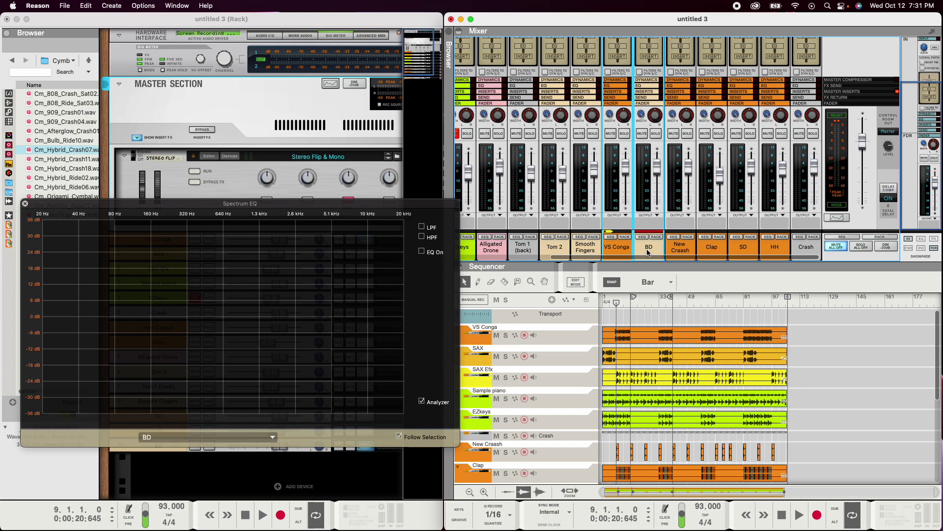
right_click(647, 253)
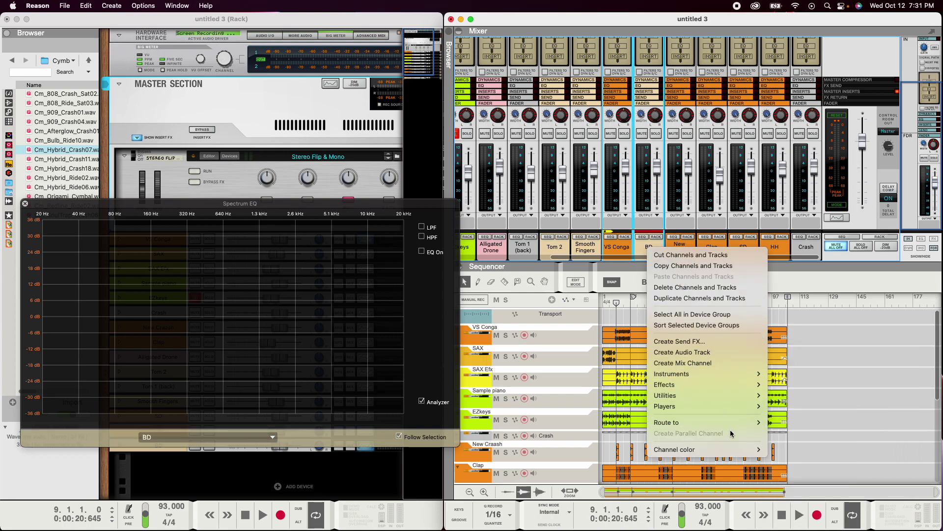
mouse_move(733, 451)
left_click(622, 251)
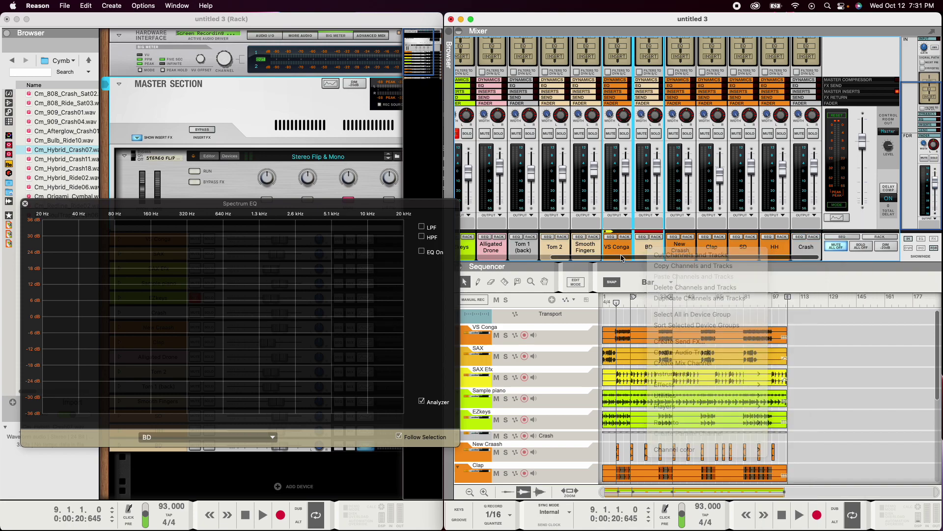
- Select the Smooth Fingers, VS Conga and BD channels together and set their channel colour to Deep Purple
left_click(624, 250)
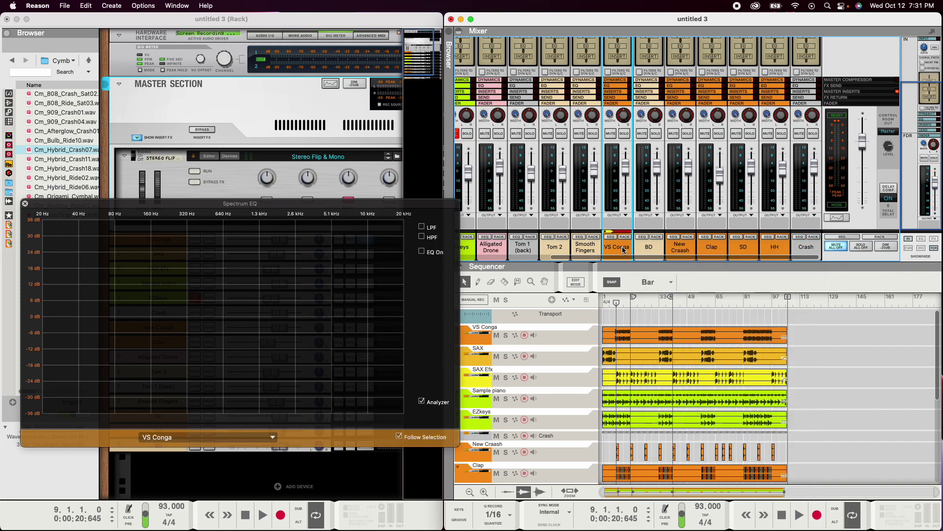
left_click(648, 249)
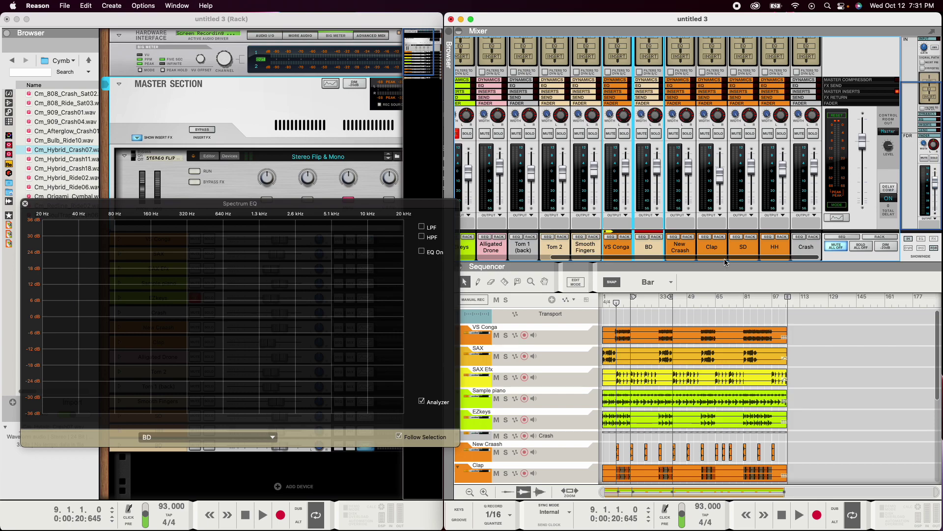
left_click_drag(763, 260, 737, 260)
left_click(585, 247)
right_click(647, 247)
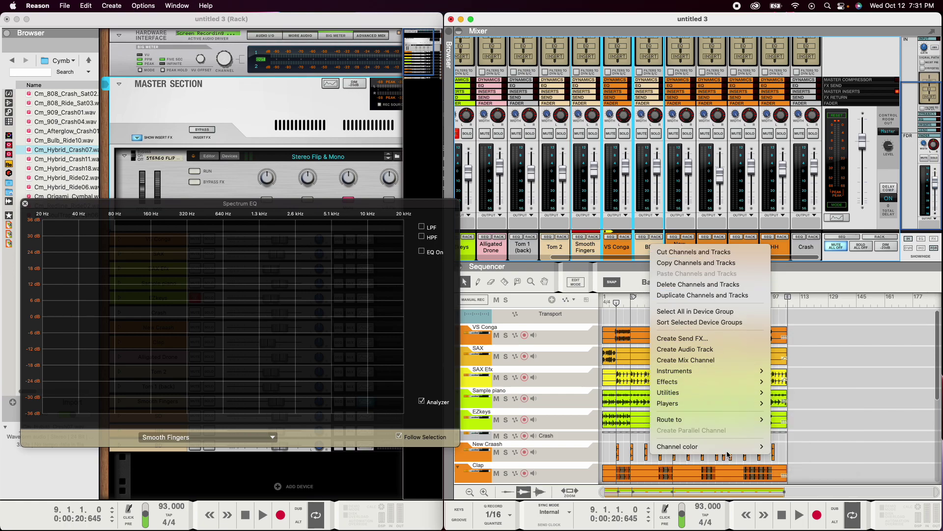
mouse_move(738, 451)
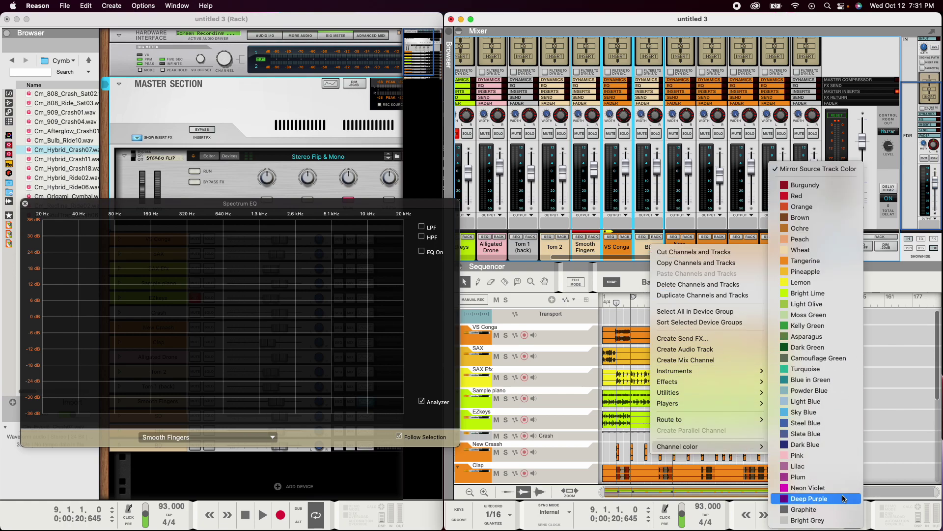
key("Return")
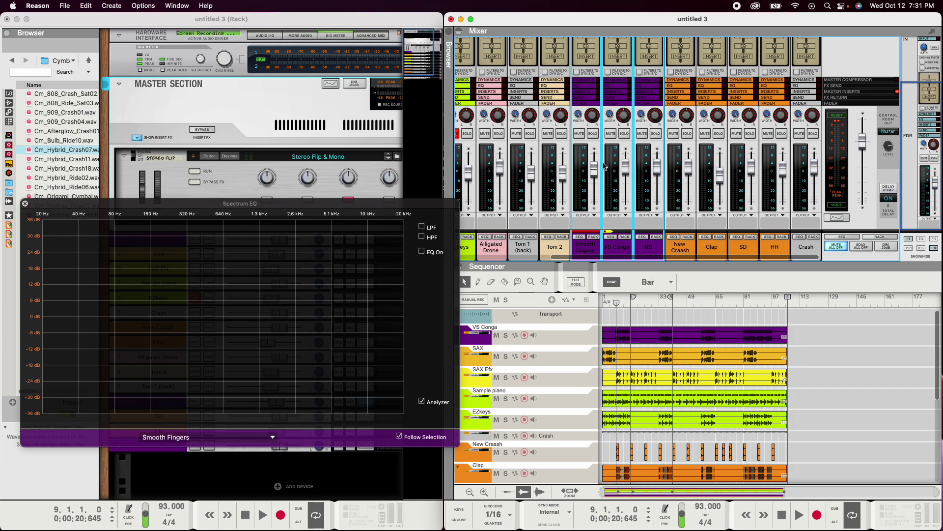
- Solo the three purple percussion channels, start playback and shift the Spectrum EQ window aside
left_click(594, 134)
key("space")
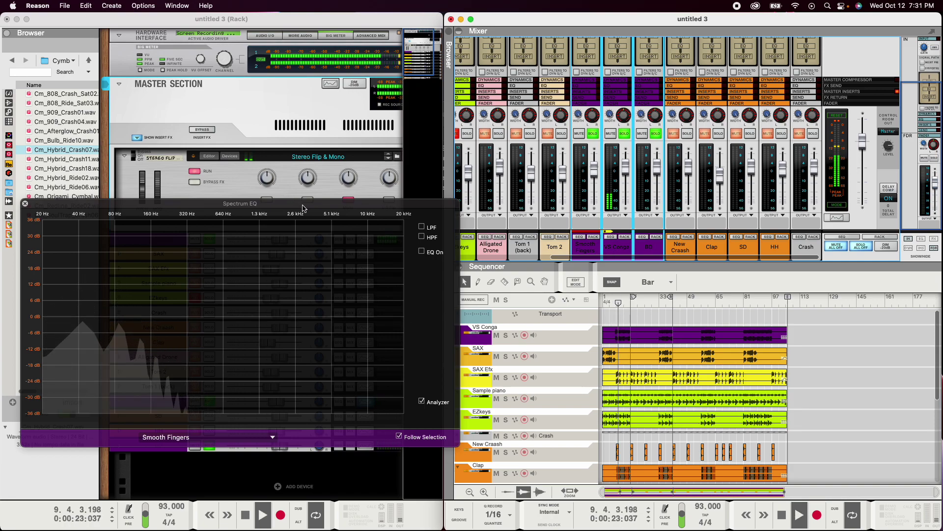
left_click_drag(305, 207, 336, 208)
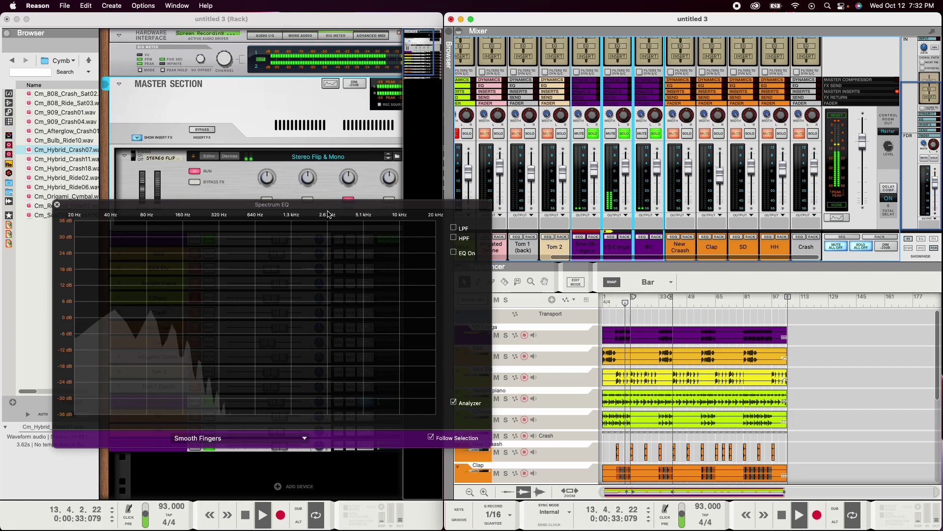
- Lower the VS Conga fader to -3.01 dB and replay the soloed channels from bar 9 to judge the balance
left_click(626, 171)
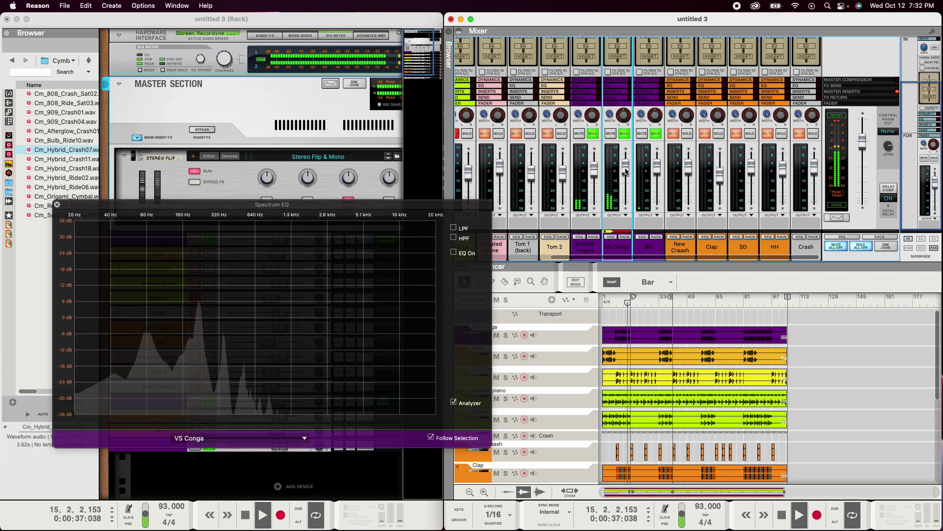
left_click_drag(626, 170, 625, 175)
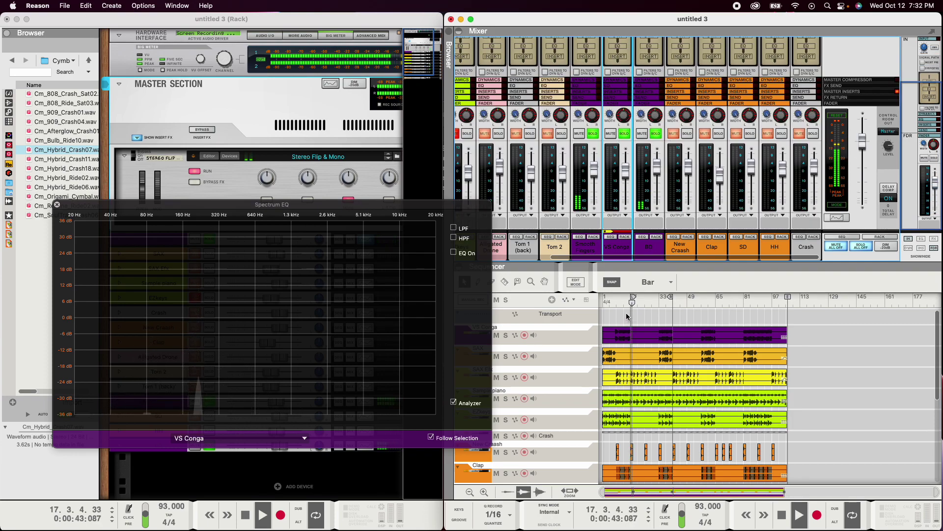
left_click(618, 305)
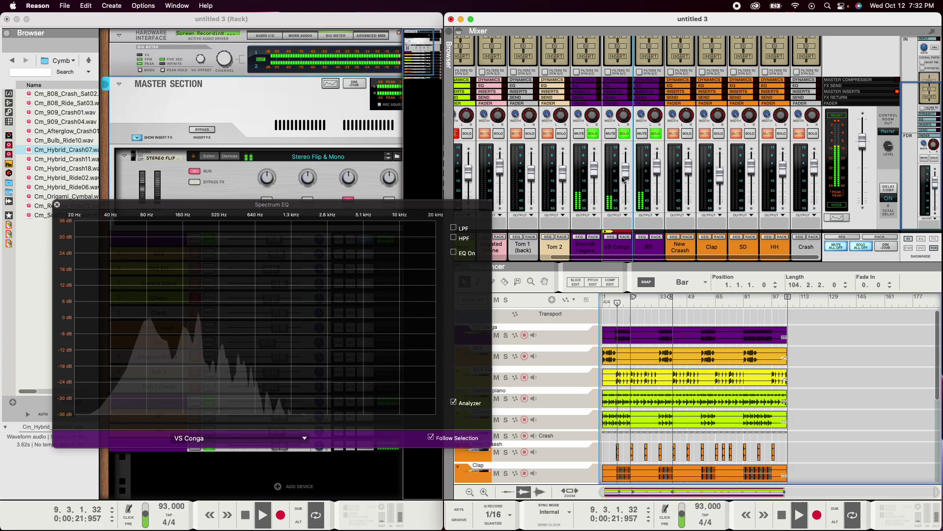
mouse_move(623, 177)
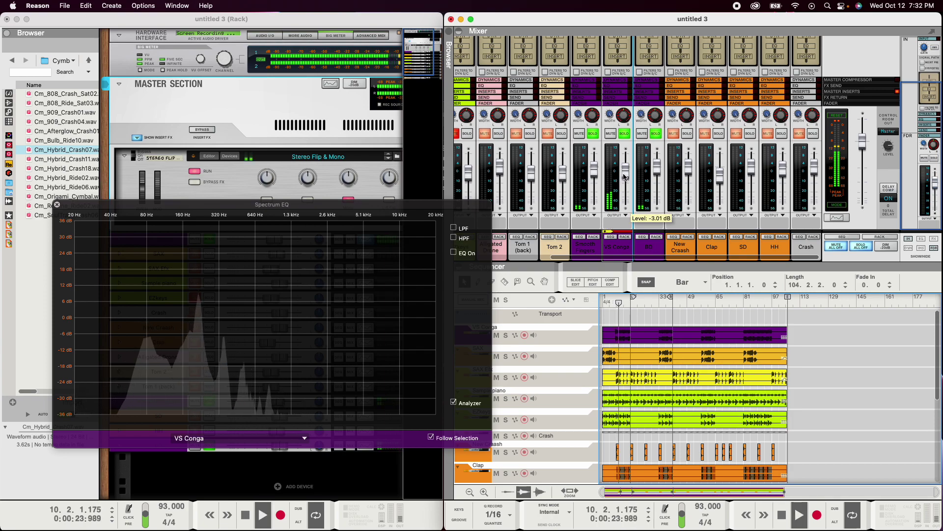
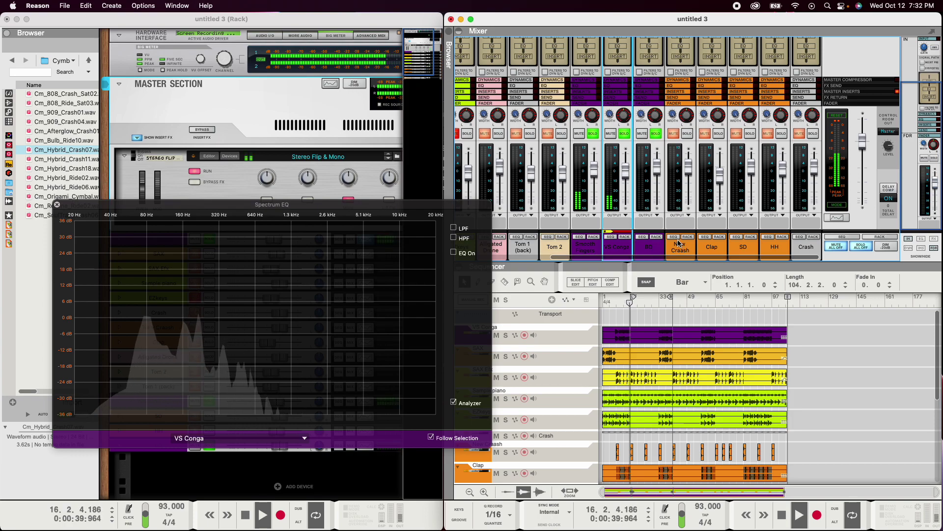
key("space")
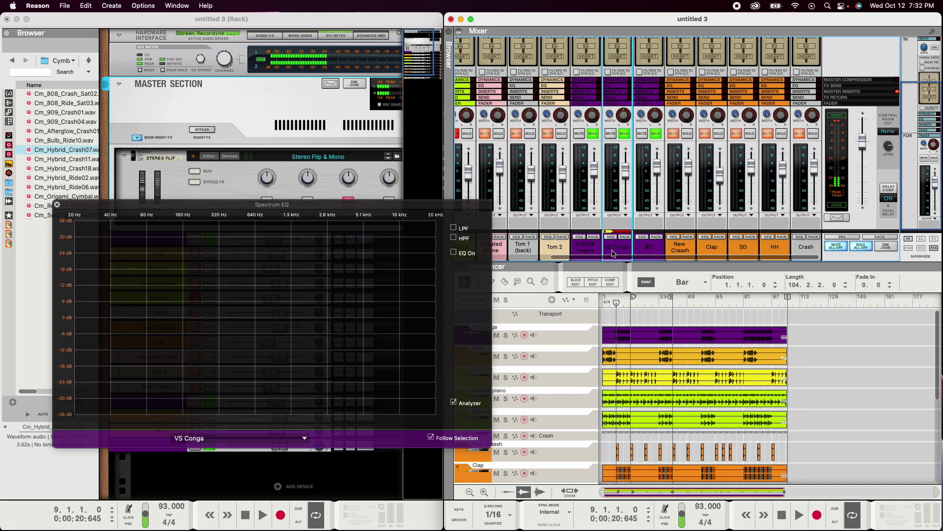
- Compare the BD, VS Conga and Smooth Fingers channels, playing from bar 8 to examine the Smooth Fingers spectrum
left_click(650, 254)
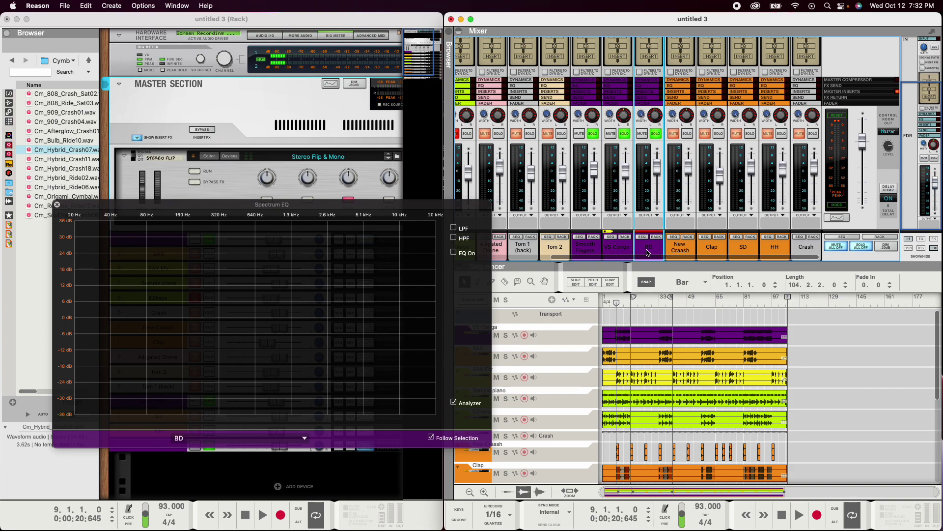
left_click(625, 251)
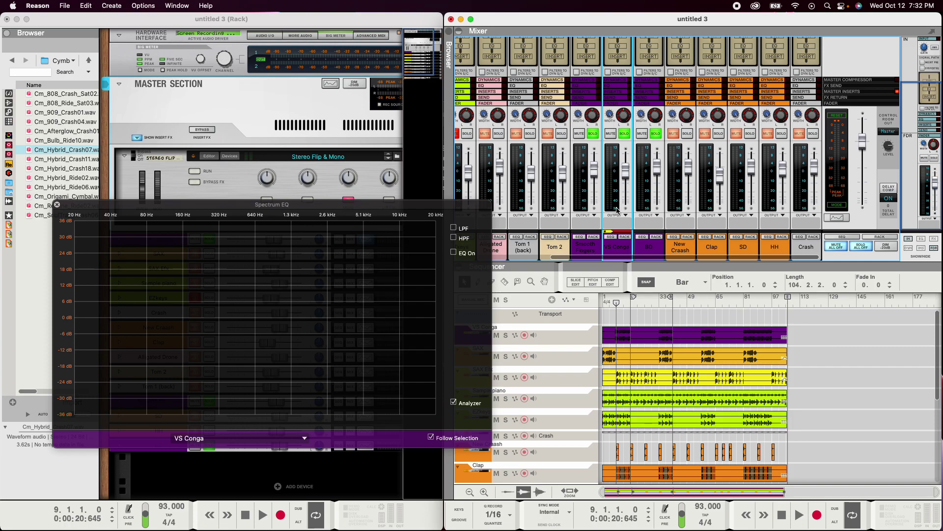
left_click(650, 251)
left_click(621, 250)
left_click(586, 250)
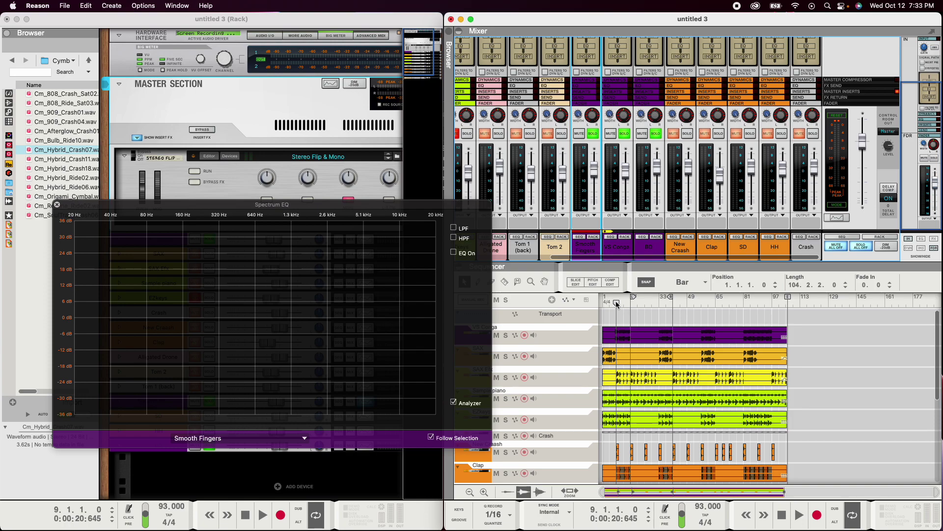
left_click(615, 299)
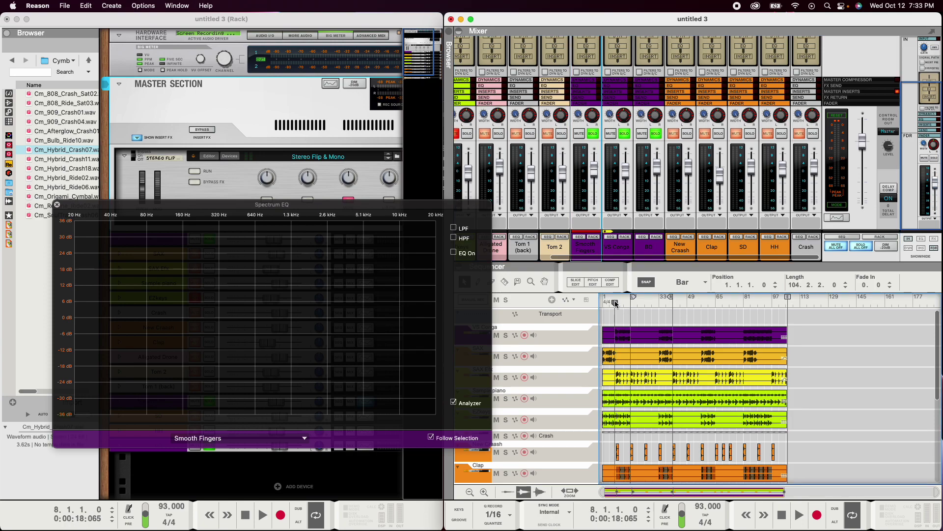
key("space")
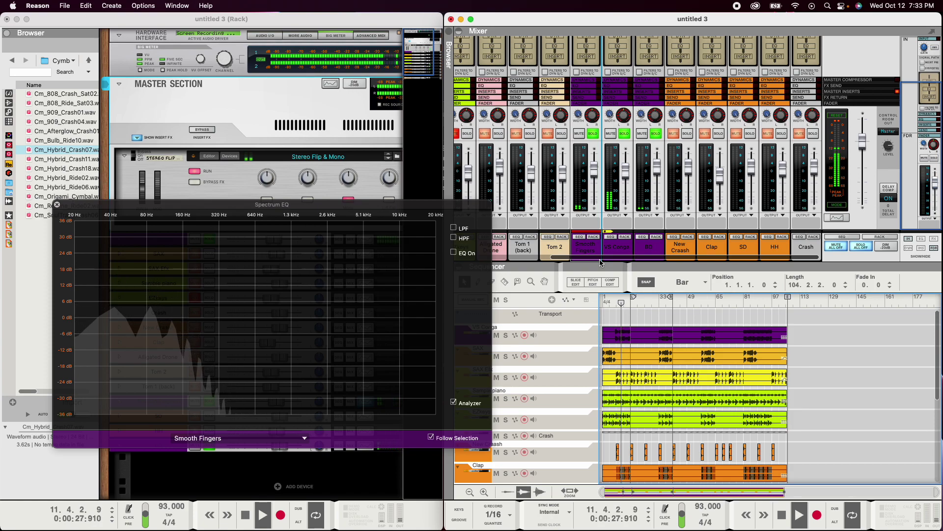
- Clear all channel solos, close the Spectrum EQ window and play back the full mix
key("space")
left_click(859, 251)
key("space")
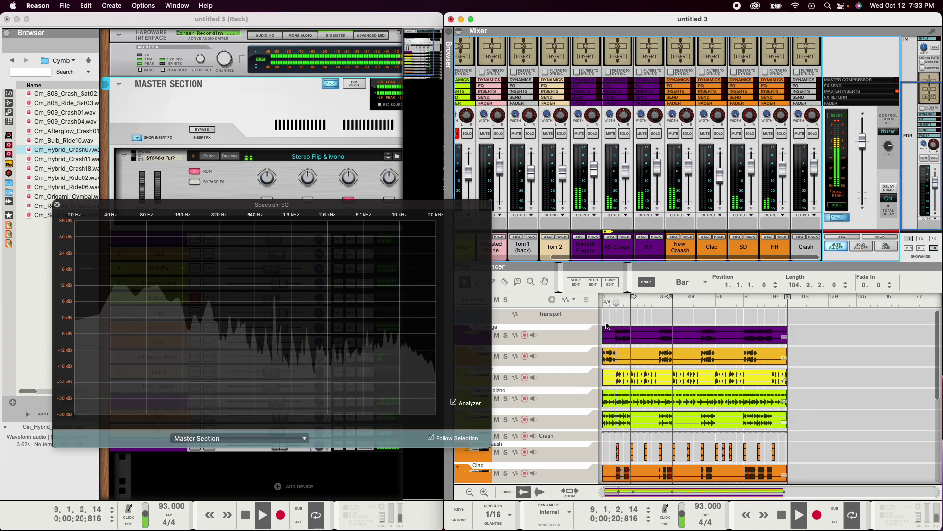
left_click(57, 205)
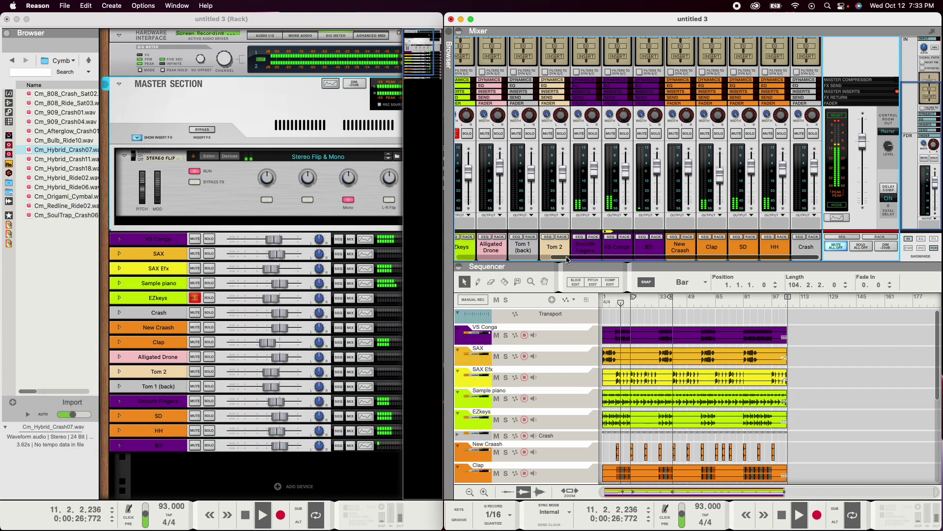
left_click(457, 257)
scroll(651, 253, "right", 4)
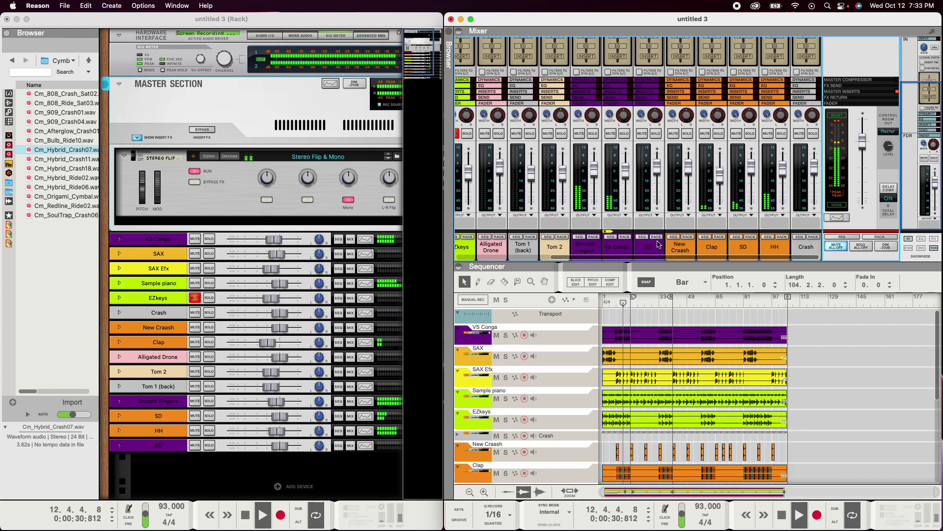
key("space")
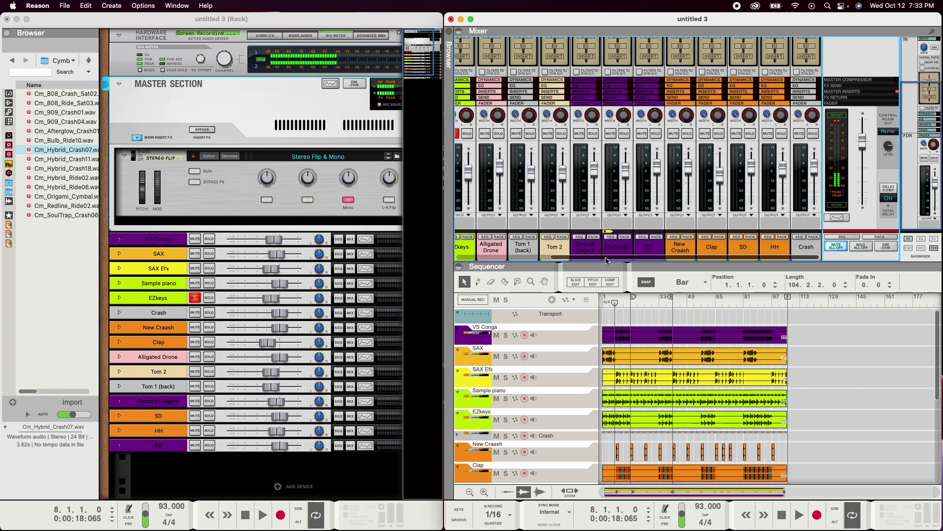
- Hide the rack's browser, unmute the EZkeys channel and play the mix briefly
scroll(606, 250, "left", 4)
scroll(525, 265, "left", 2)
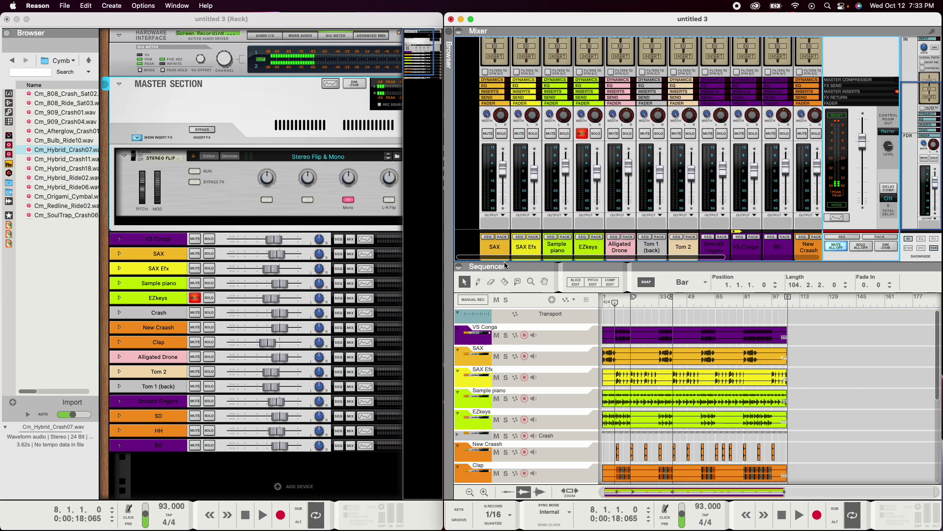
scroll(524, 253, "right", 2)
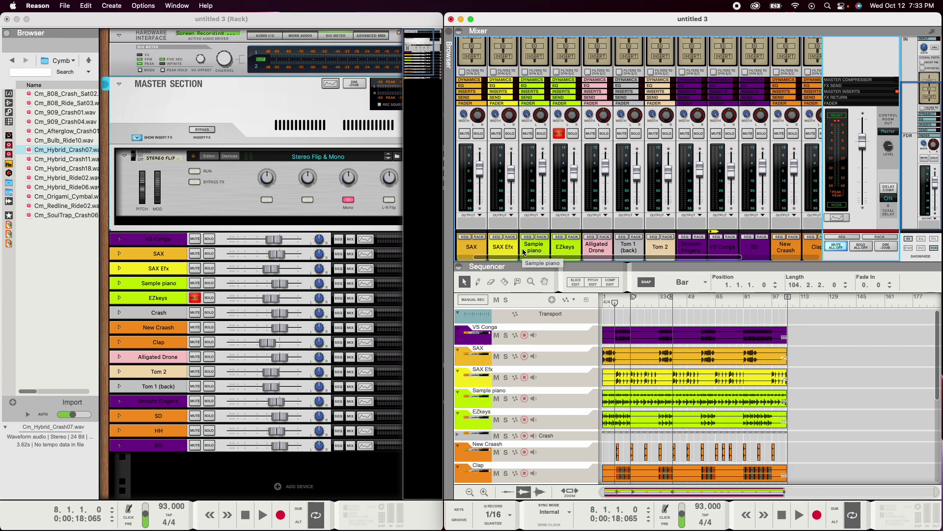
left_click(7, 33)
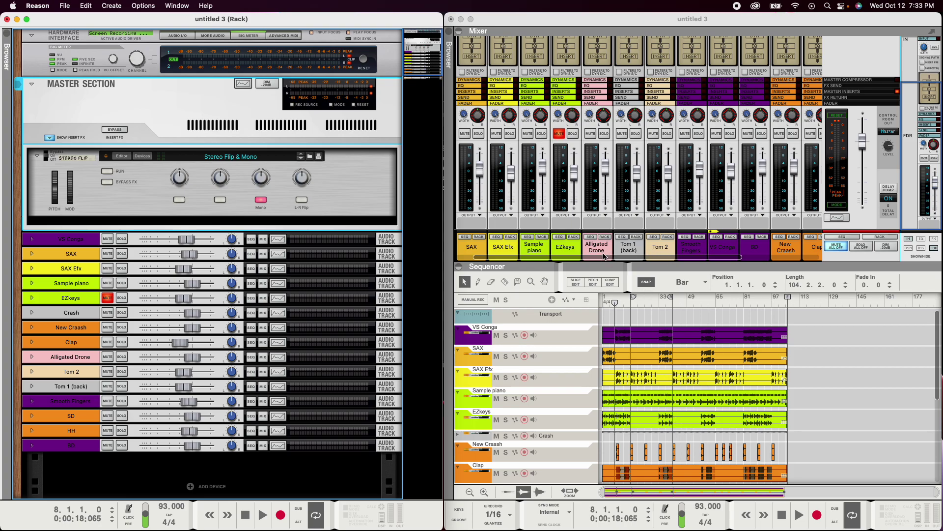
left_click_drag(597, 259, 583, 259)
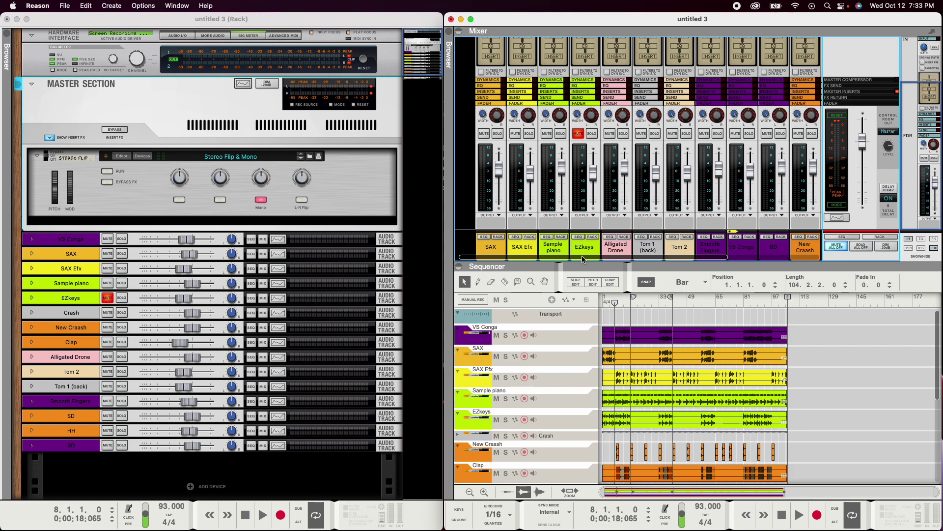
left_click(579, 134)
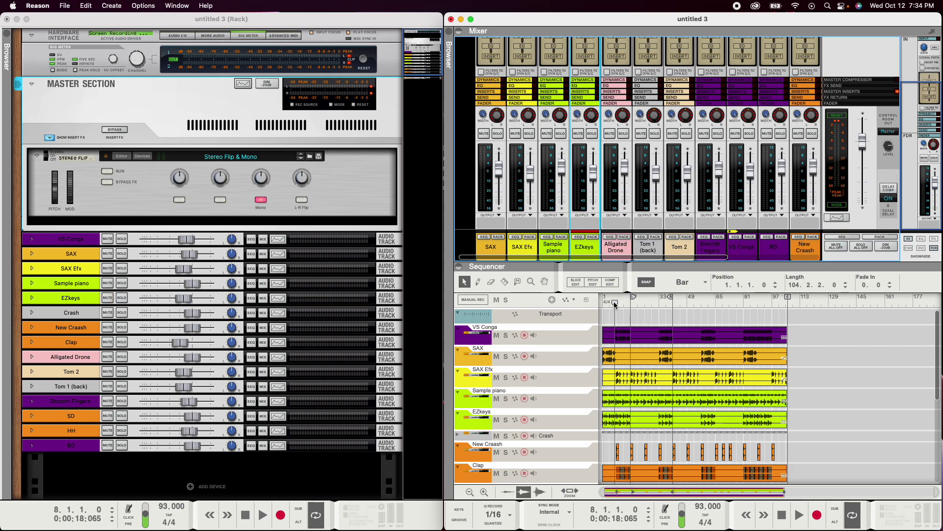
key("space")
key("space")
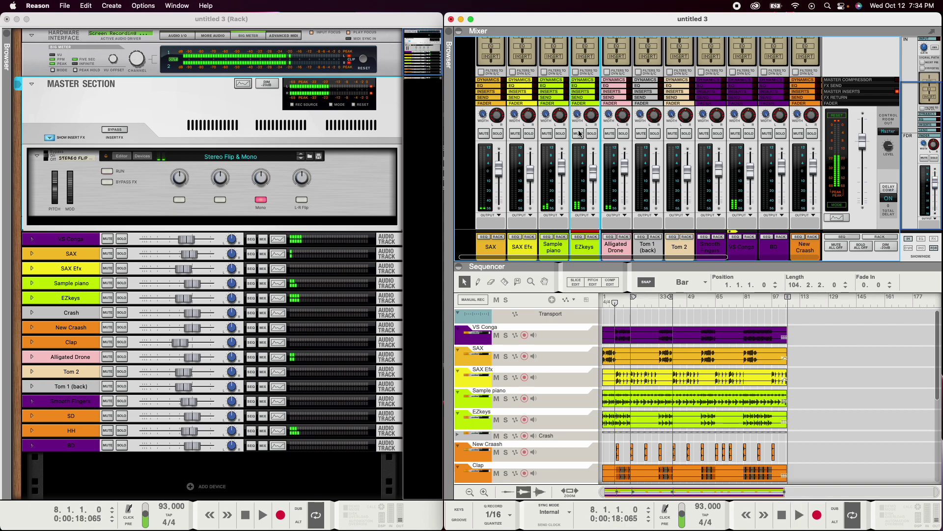
- Flip the rack to its back and route the hardware interface cables from the Master Section's control room outputs
left_click(152, 110)
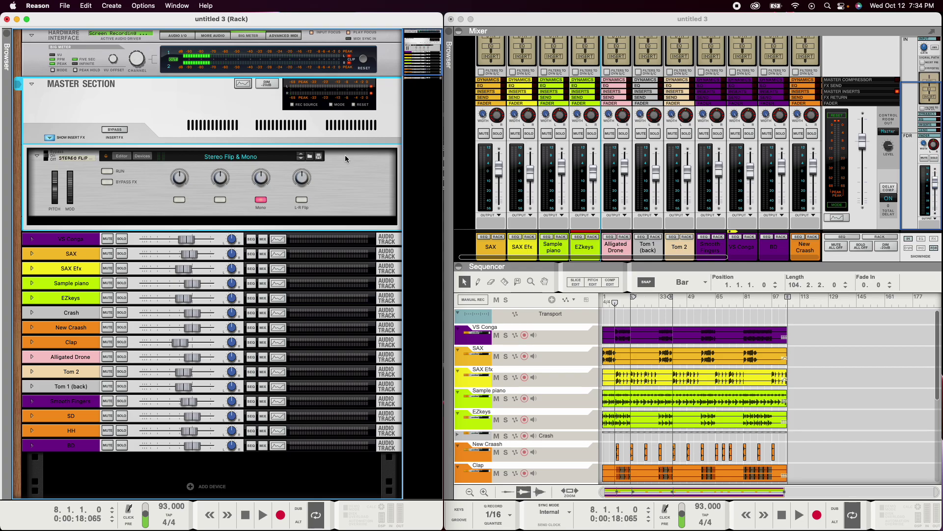
key("Tab")
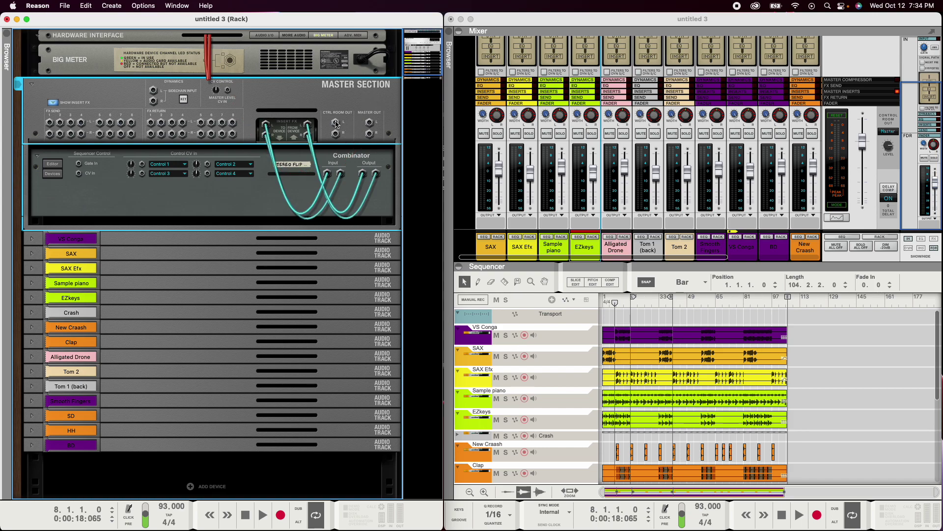
key("super+z")
left_click_drag(370, 123, 336, 133)
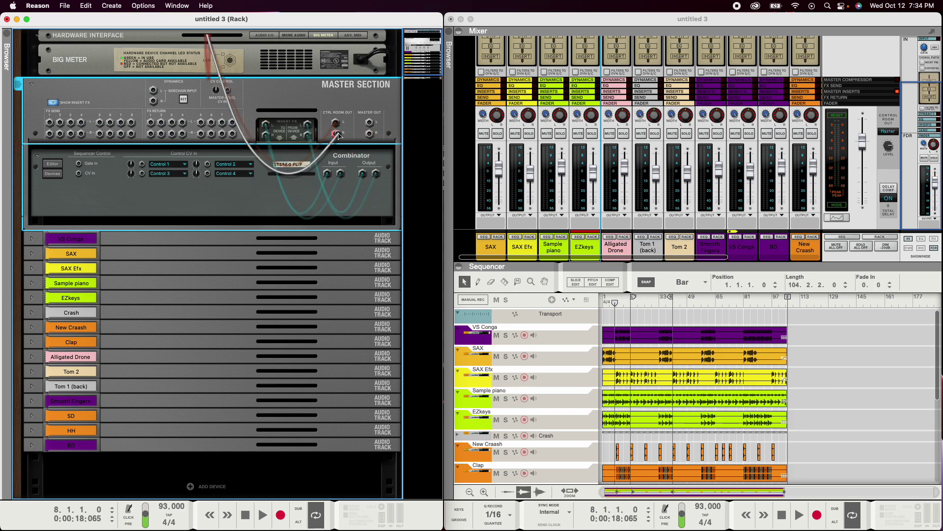
- Play the full mix, replay it from bar 15 and check the meters of the remaining channels up to Crash
left_click(884, 166)
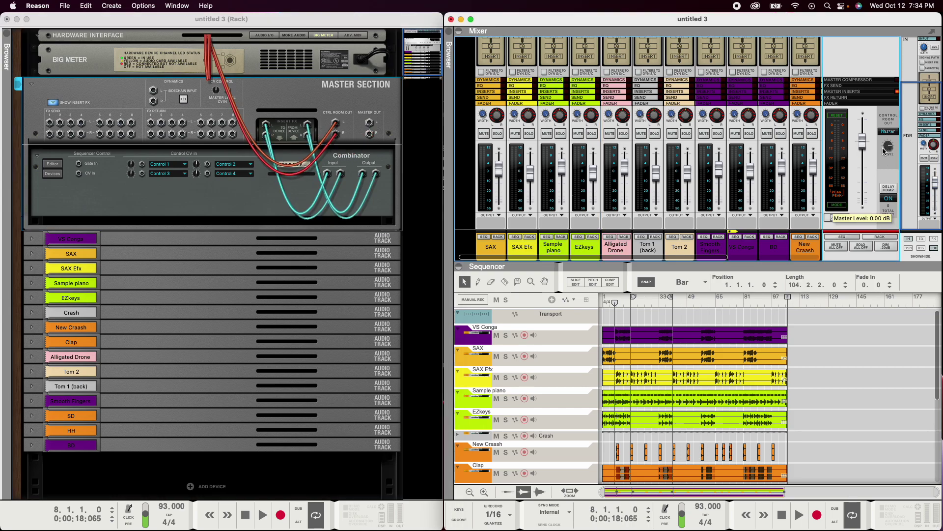
key("space")
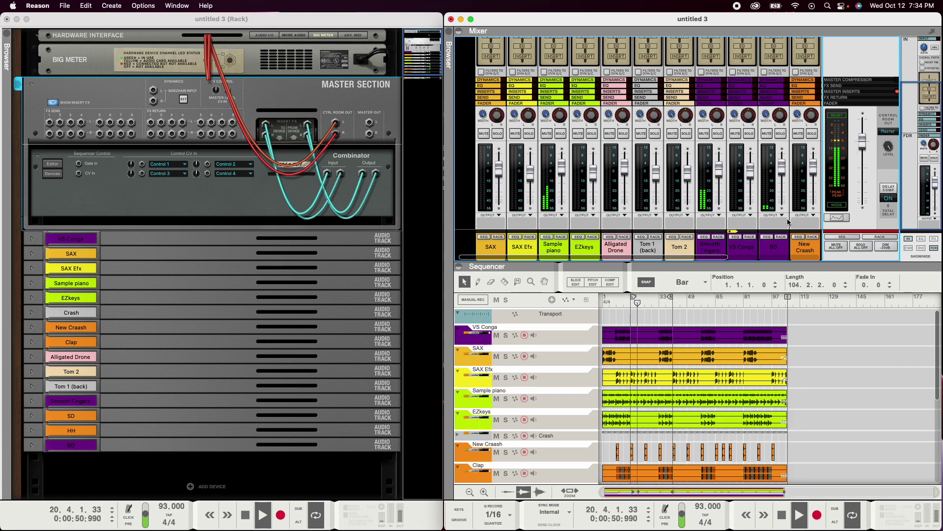
left_click(627, 306)
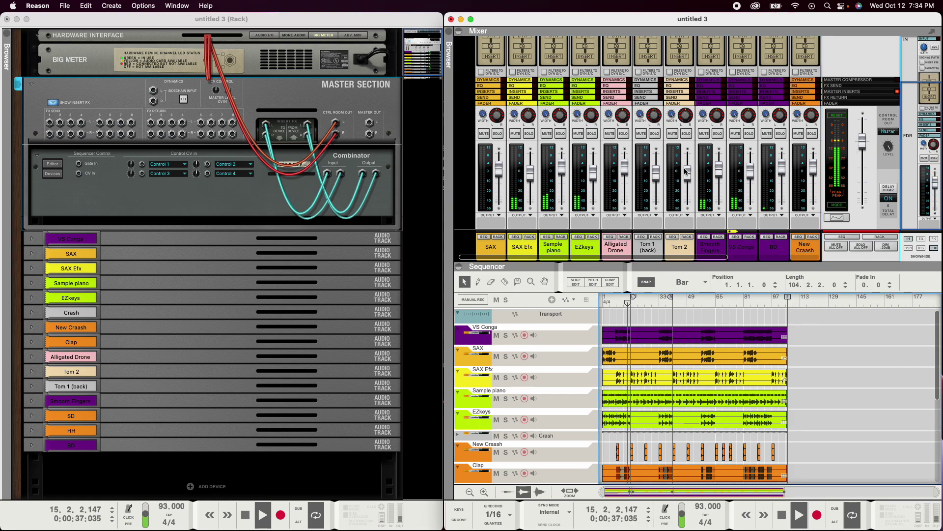
left_click_drag(701, 258, 789, 257)
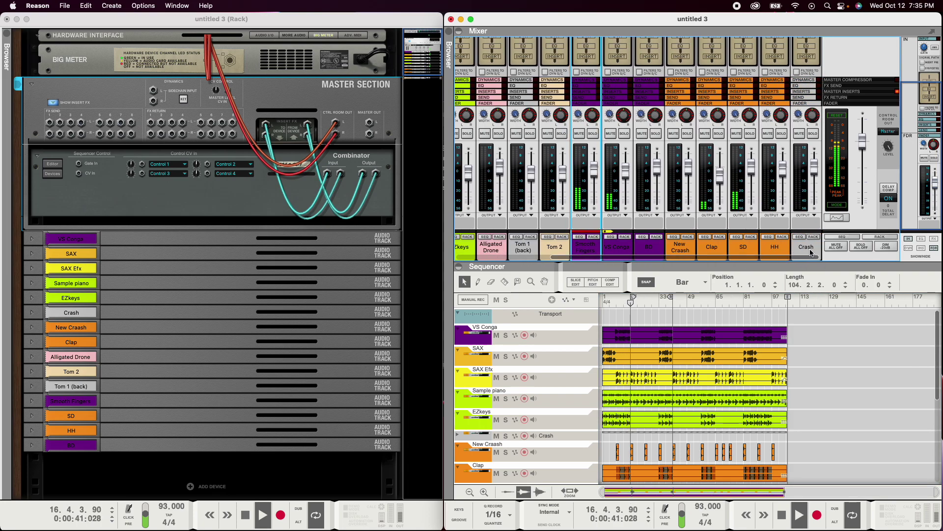
- Replay the full mix from around bar 17 and select the New Craash channel to check its level
mouse_move(593, 259)
left_mouse_down()
mouse_move(530, 263)
mouse_move(608, 261)
left_mouse_up()
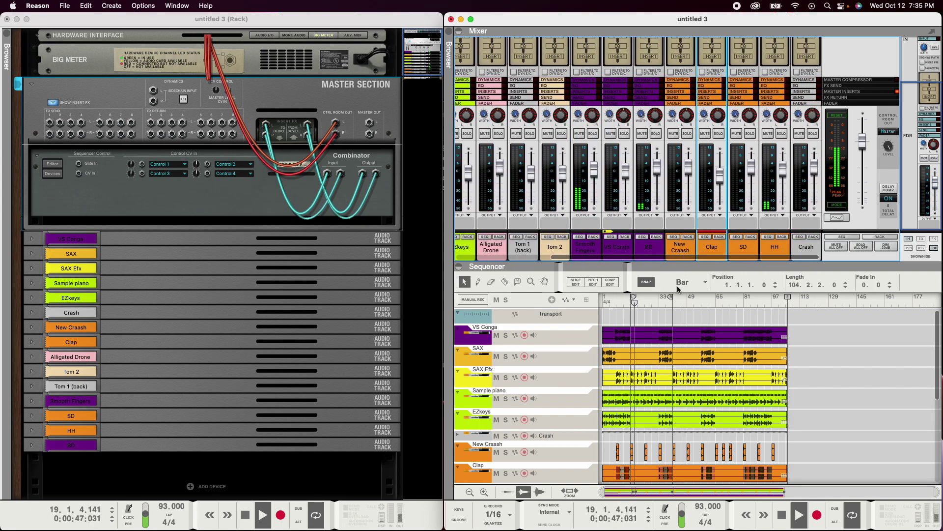
left_click(630, 303)
left_click(685, 241)
scroll(688, 133, "up", 3)
scroll(678, 88, "down", 3)
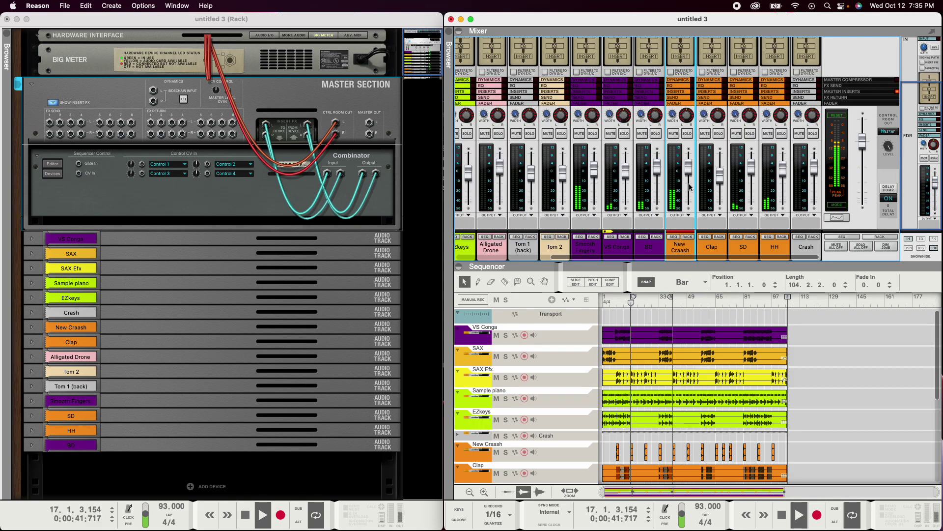
- Lower the New Craash channel's level to -4.27 dB while replaying the crash hit around bar 17
left_click_drag(686, 170, 686, 171)
left_click(628, 302)
left_click(685, 192)
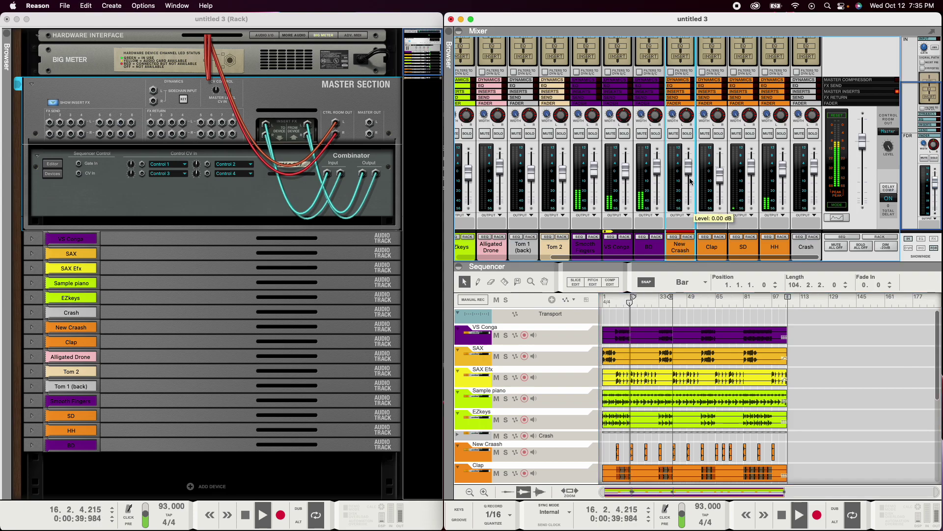
left_click_drag(690, 169, 690, 176)
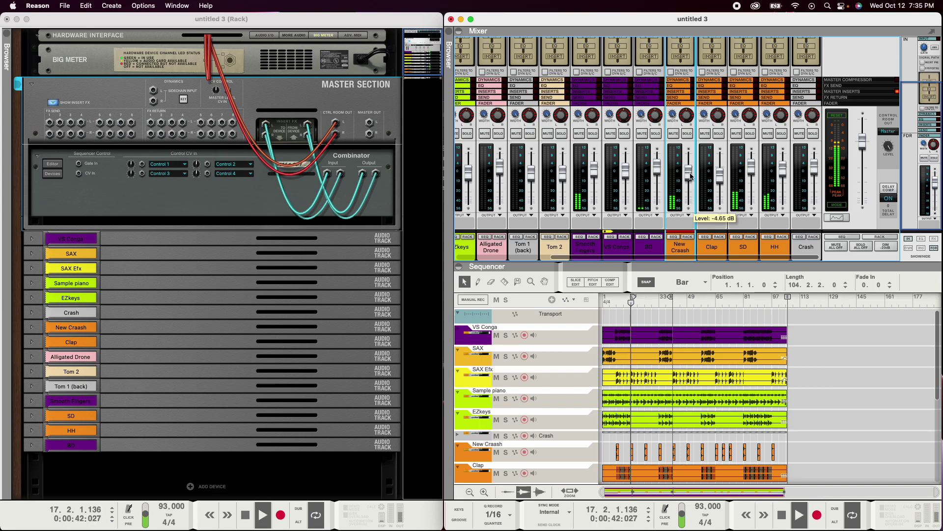
left_click_drag(633, 301, 625, 302)
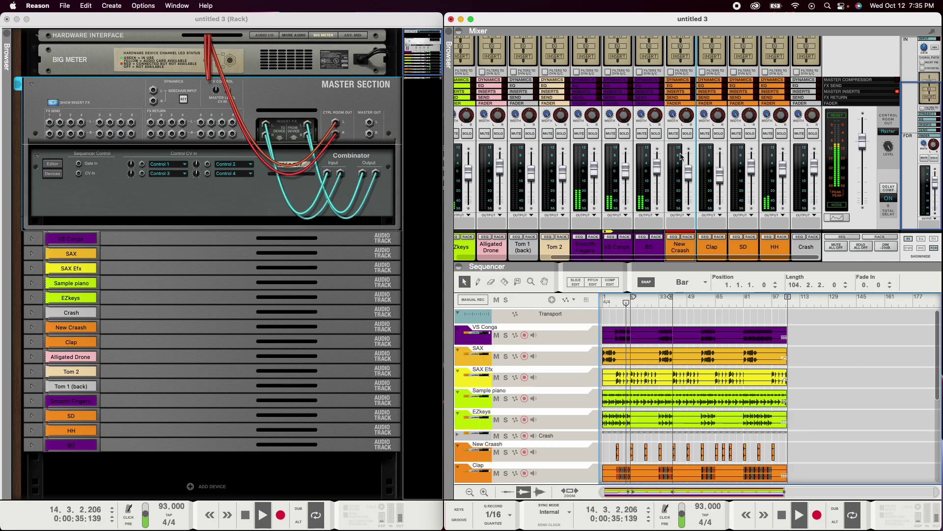
left_click(688, 176)
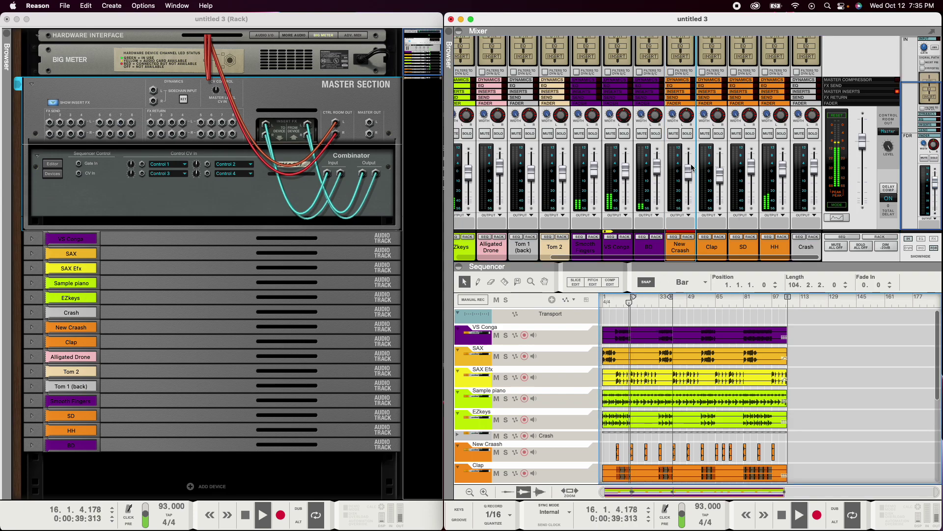
left_click(689, 177)
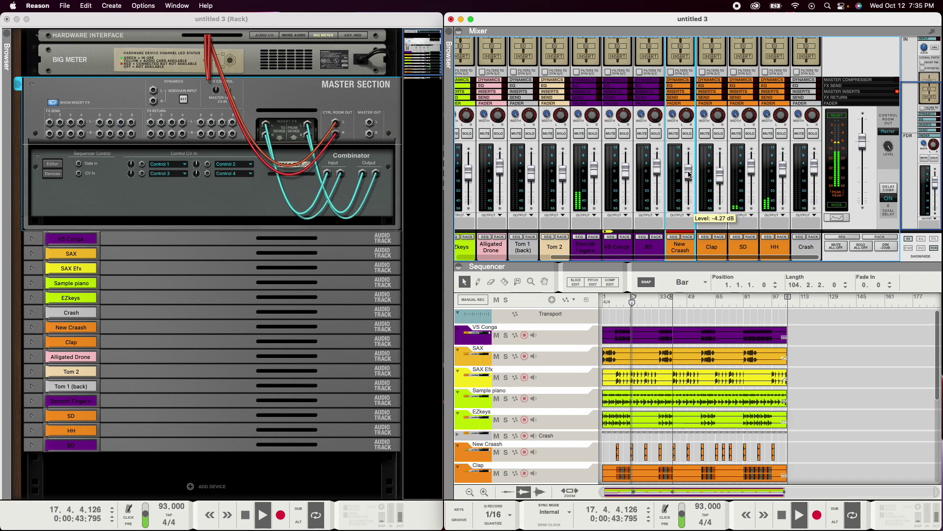
- Replay the mix from around bar 17, then stop playback and return to the start of the song
left_click(631, 302)
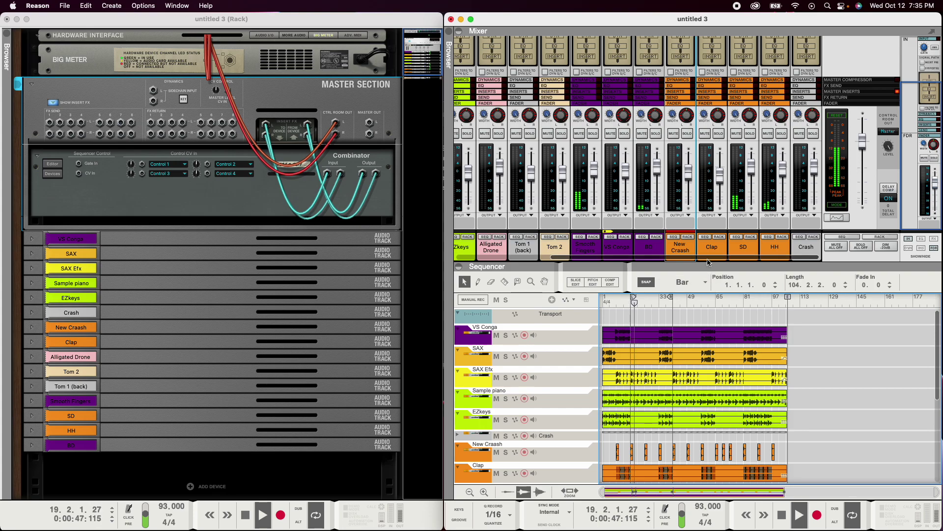
mouse_move(709, 258)
left_mouse_down()
mouse_move(610, 263)
mouse_move(710, 263)
left_mouse_up()
left_click(782, 514)
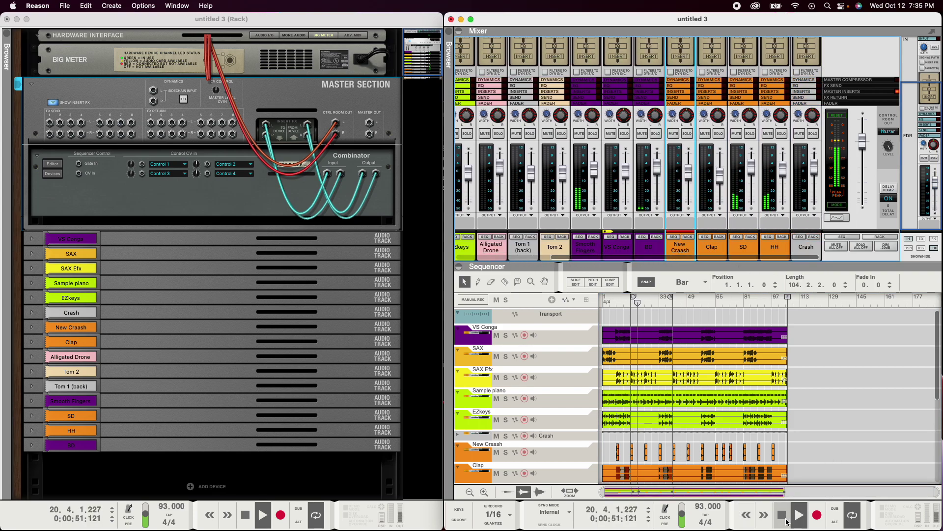
left_click(782, 514)
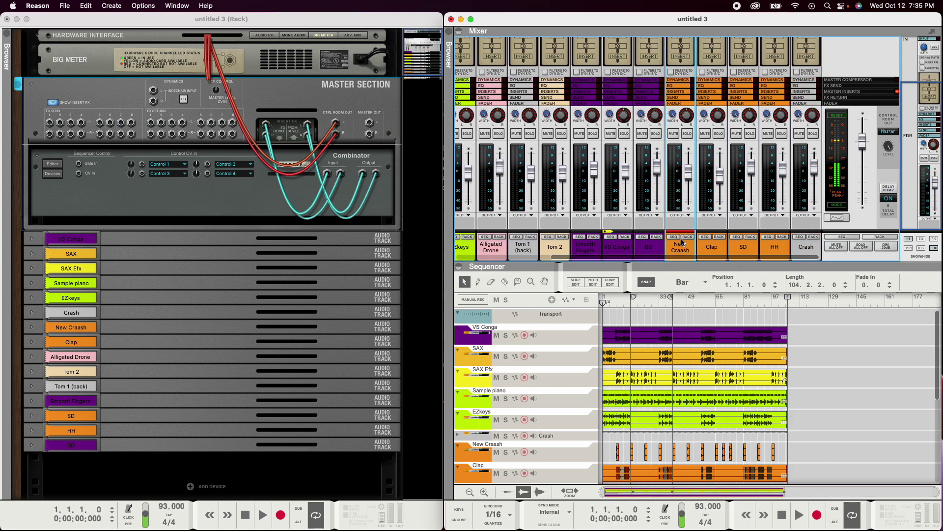
- Select the BD channel and examine the track clips in the opening 24 bars of the sequencer
left_click_drag(642, 257, 679, 260)
left_click(651, 254)
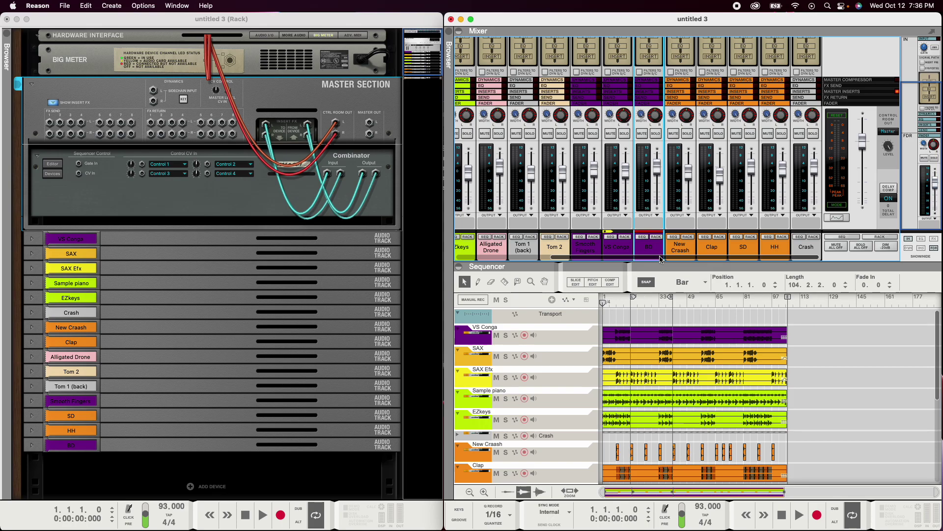
left_click_drag(937, 491, 649, 491)
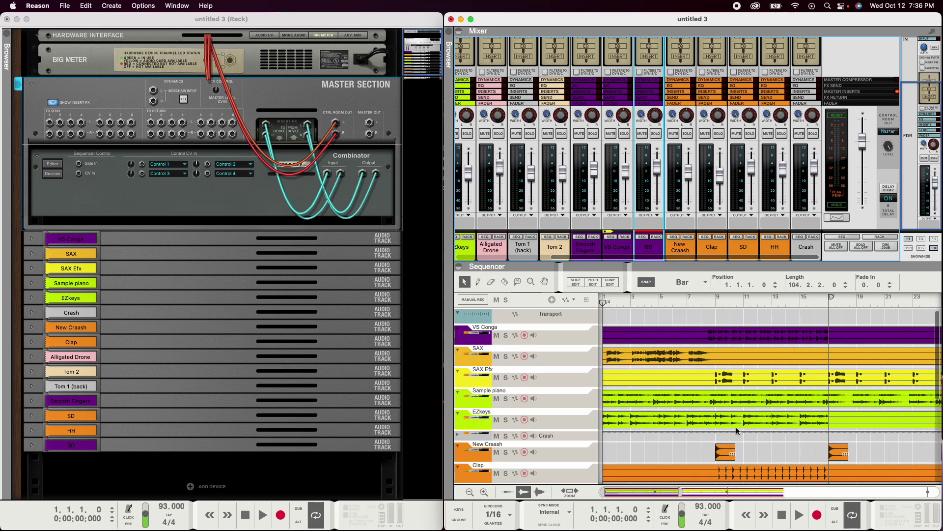
scroll(737, 431, "down", 5)
scroll(744, 425, "up", 2)
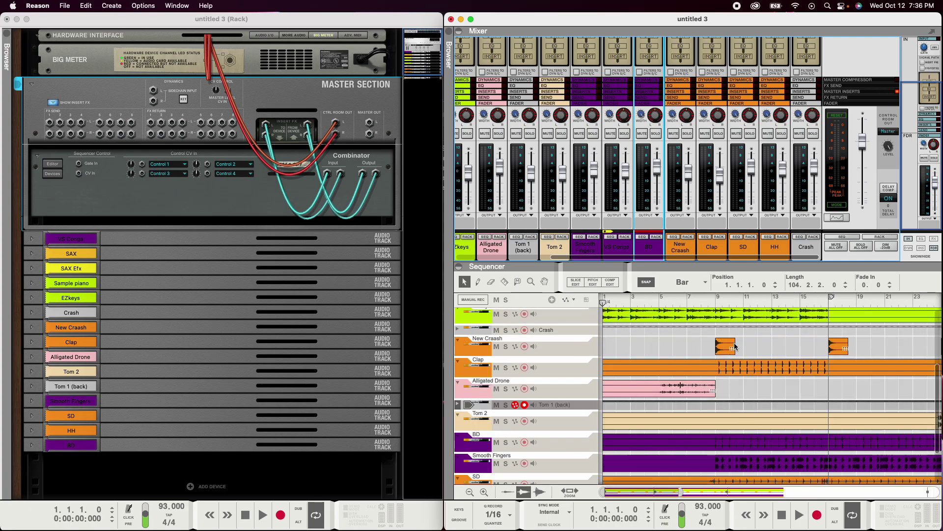
scroll(717, 344, "up", 1)
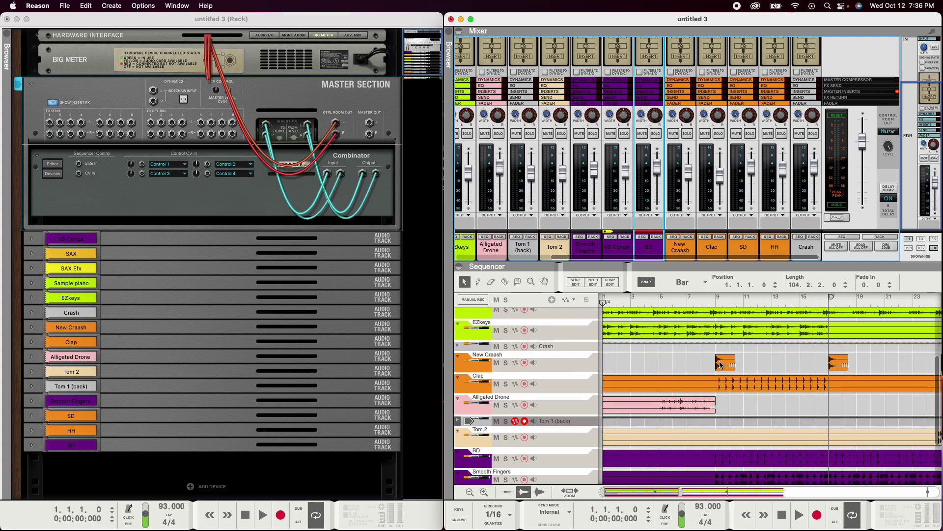
scroll(713, 369, "up", 1)
scroll(715, 371, "up", 3)
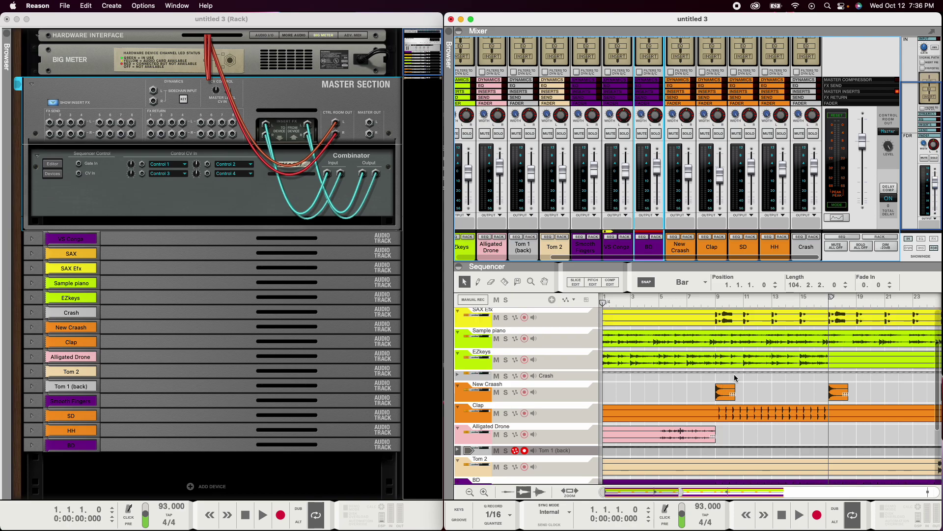
scroll(735, 379, "up", 1)
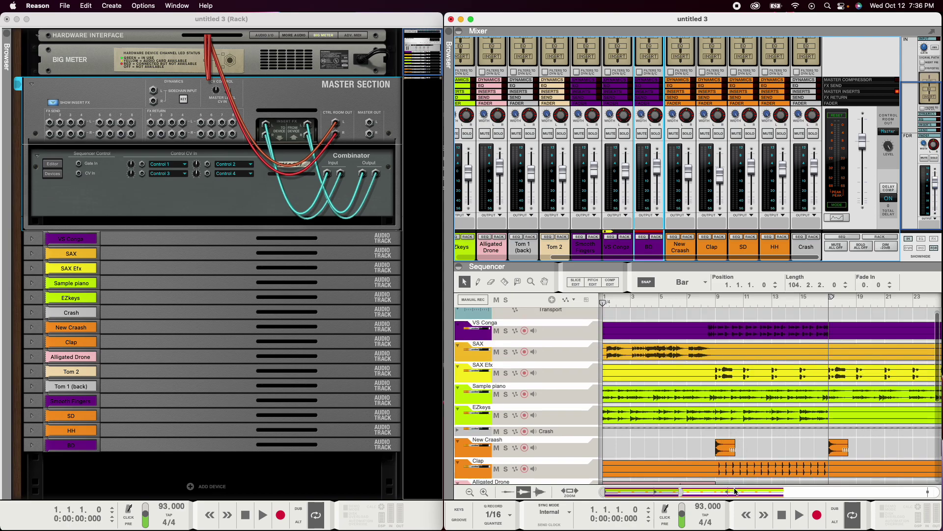
scroll(705, 384, "up", 1)
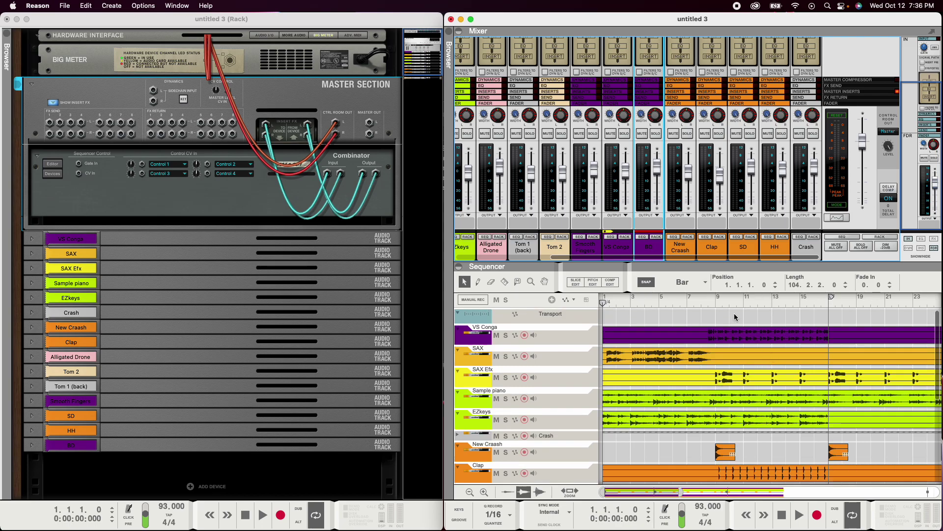
- Examine the New Craash clip at bar 9 against the surrounding SAX Efx, EZkeys, Clap and Alligated Drone clips
scroll(717, 322, "up", 2)
scroll(717, 322, "up", 5)
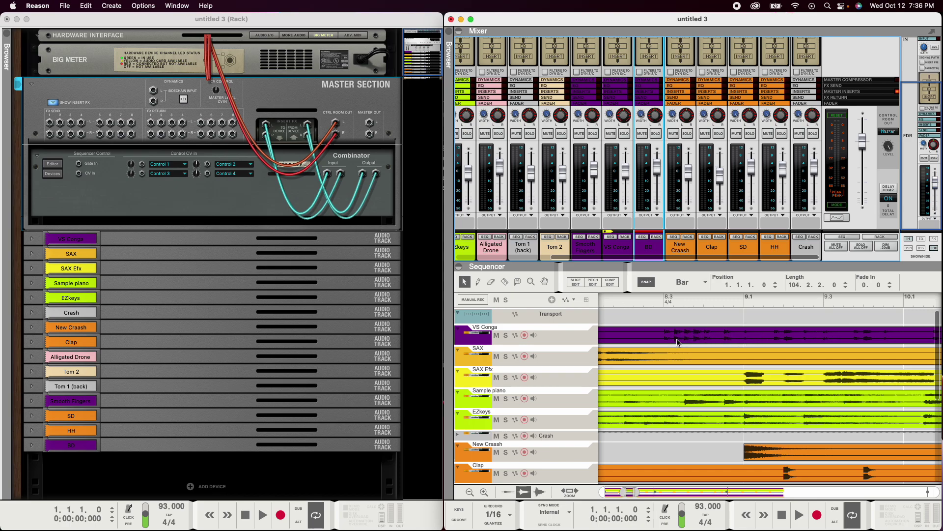
mouse_move(630, 491)
left_mouse_down()
mouse_move(639, 494)
mouse_move(600, 487)
mouse_move(641, 492)
left_mouse_up()
scroll(614, 491, "down", 3)
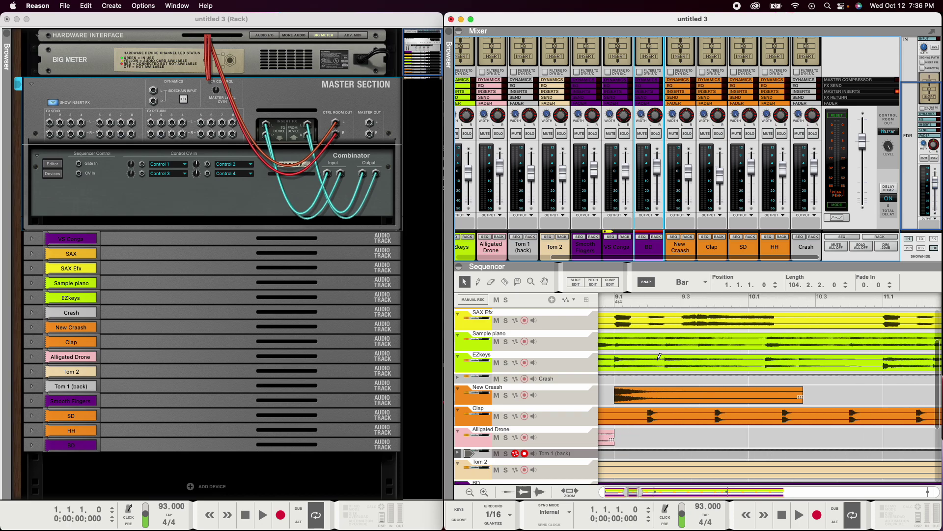
scroll(660, 356, "down", 2)
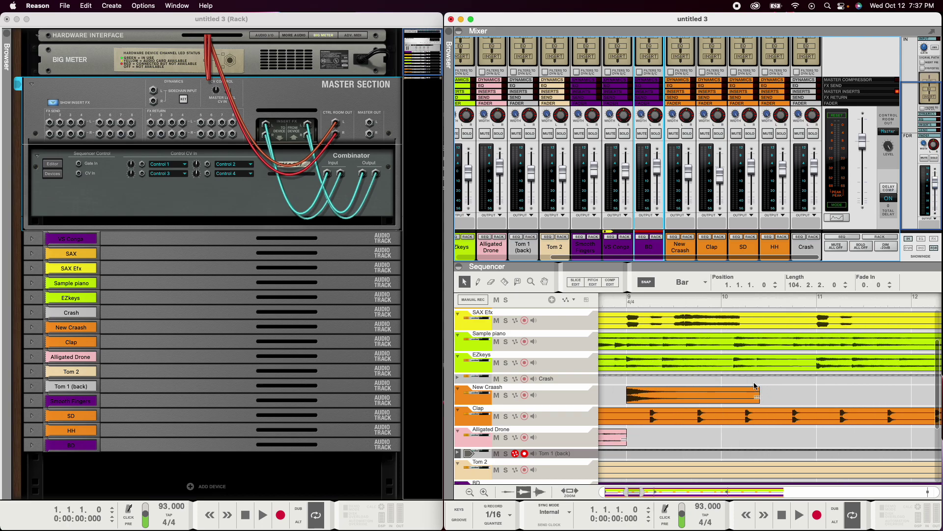
mouse_move(637, 494)
left_mouse_down()
mouse_move(657, 502)
mouse_move(623, 500)
left_mouse_up()
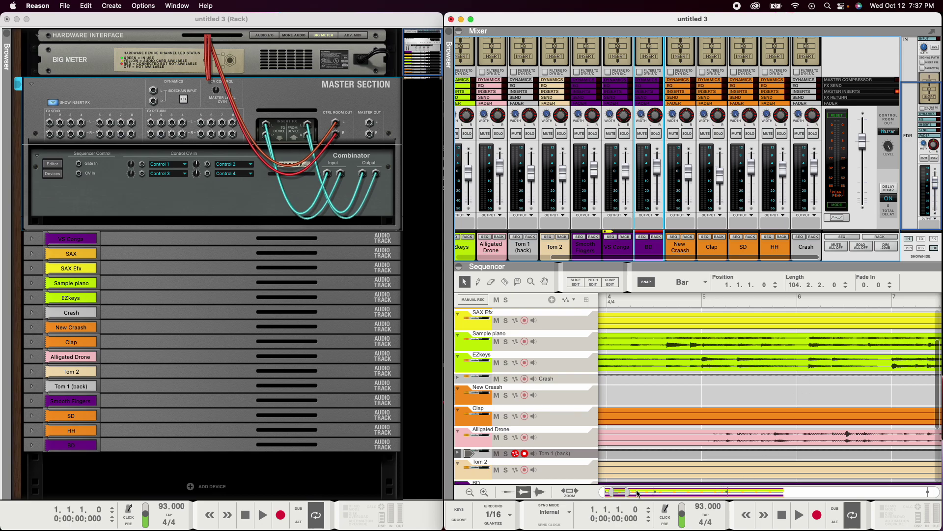
left_click_drag(618, 493, 632, 495)
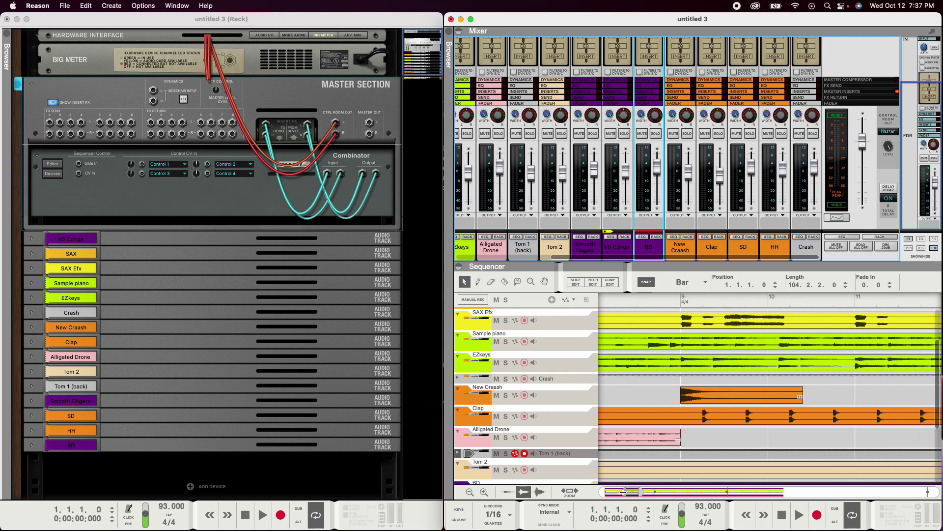
- Play the full mix from bar 57, stop it and show the arrangement from bar 1 to 61 again
left_click_drag(623, 492, 736, 493)
scroll(815, 414, "down", 5)
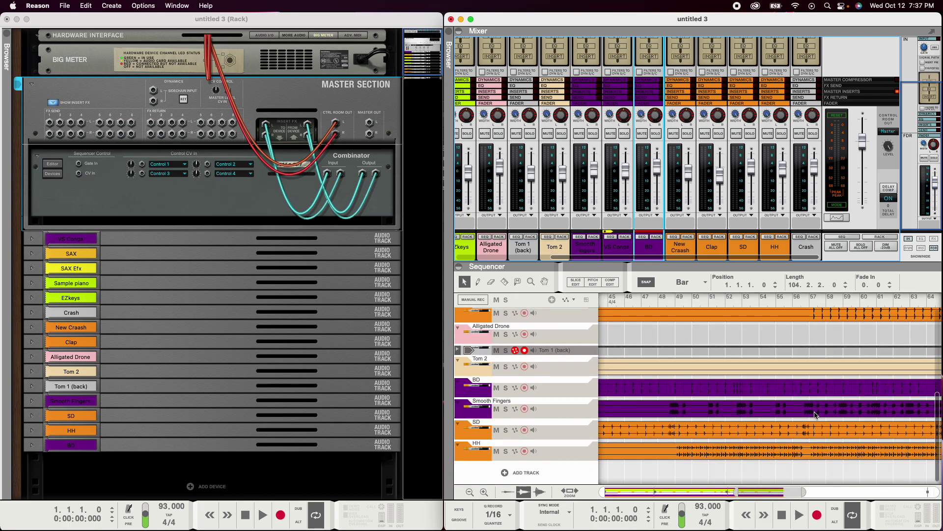
scroll(814, 414, "up", 8)
left_click(814, 299)
left_click(799, 514)
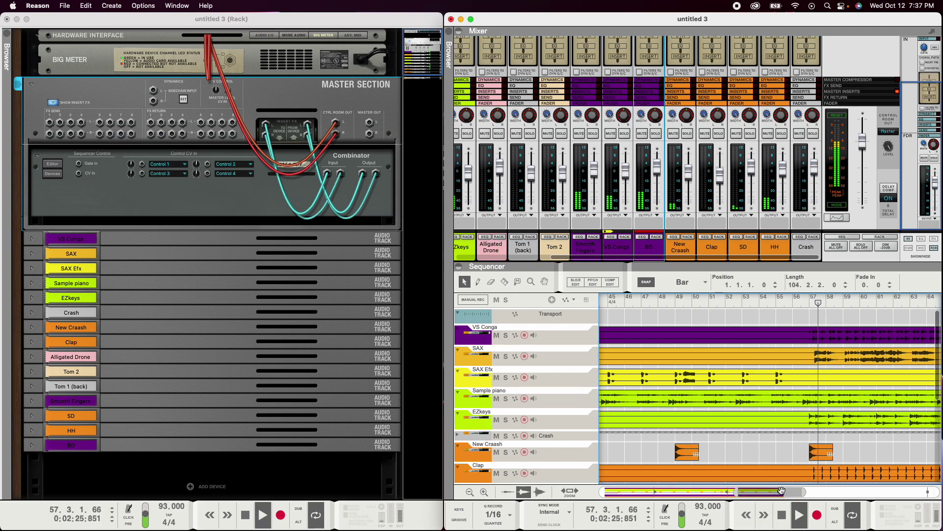
left_click_drag(781, 490, 806, 491)
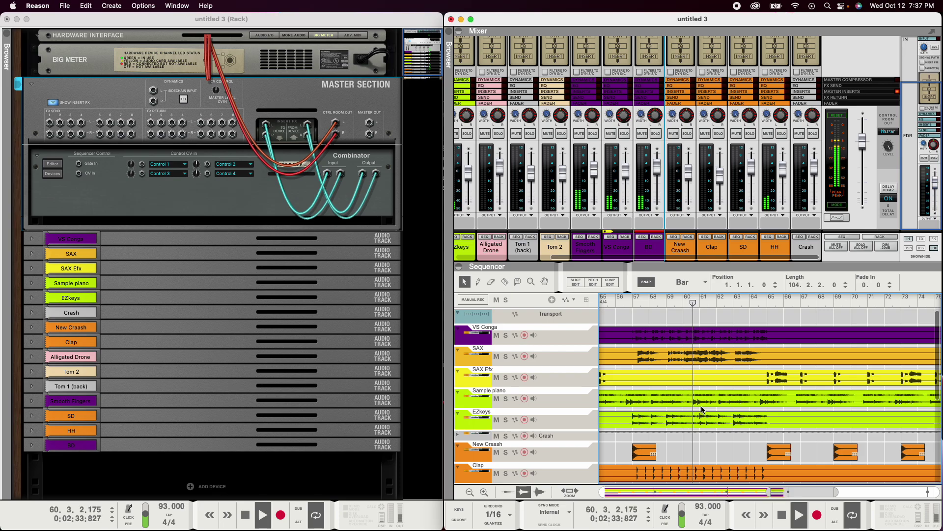
key("space")
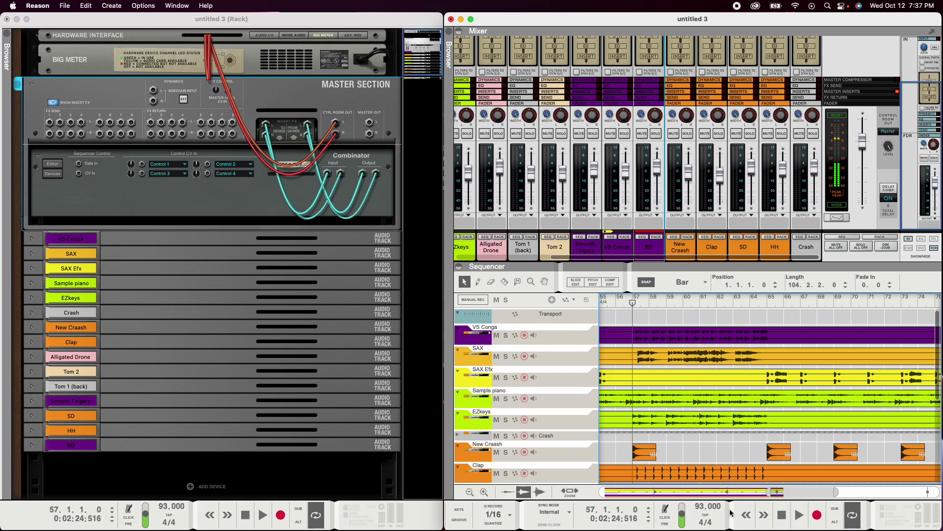
left_click_drag(777, 491, 797, 494)
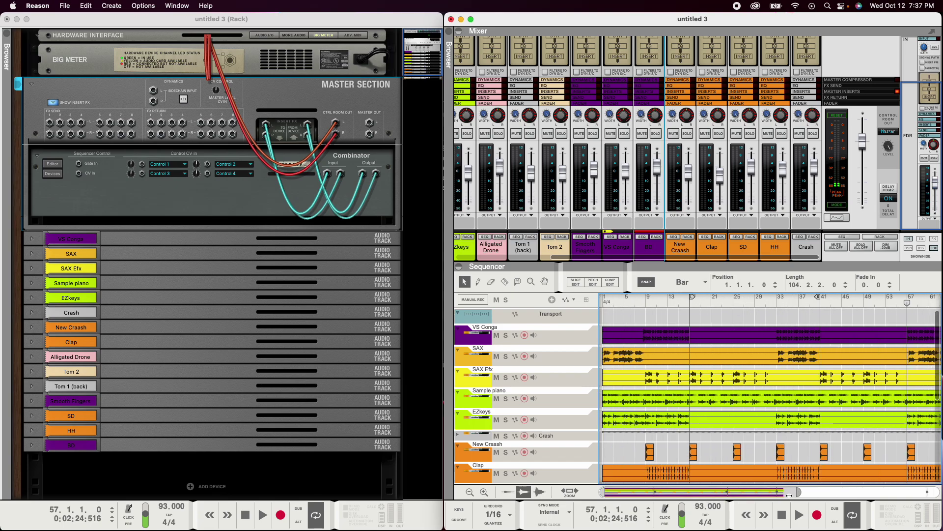